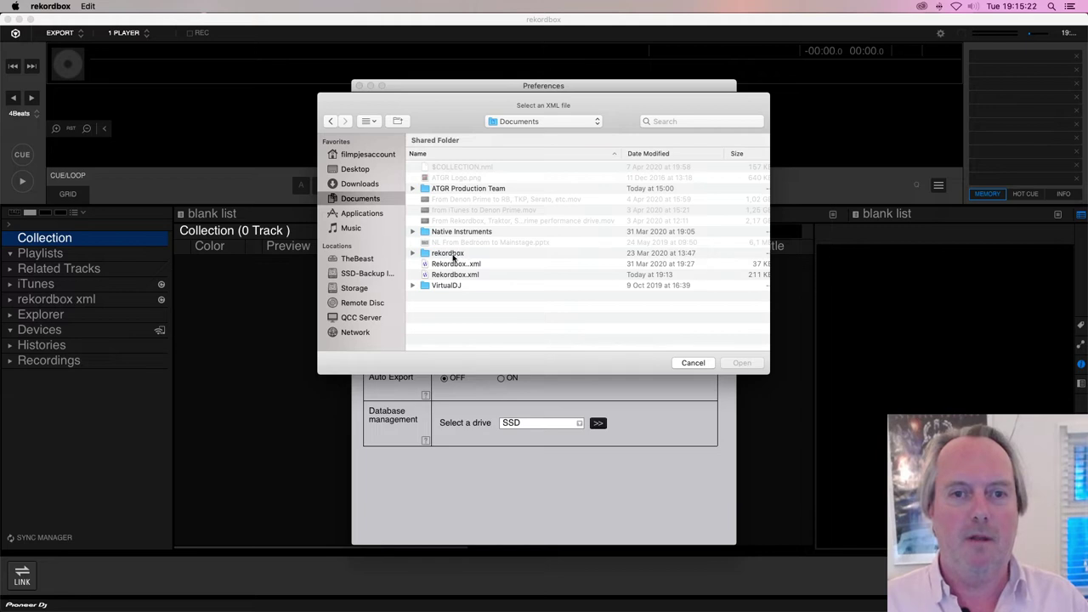
Step: Set Rekordbox.xml from the Documents folder as the imported library for rekordbox xml and close the preferences
left_click(453, 255)
left_click(452, 266)
left_click(465, 277)
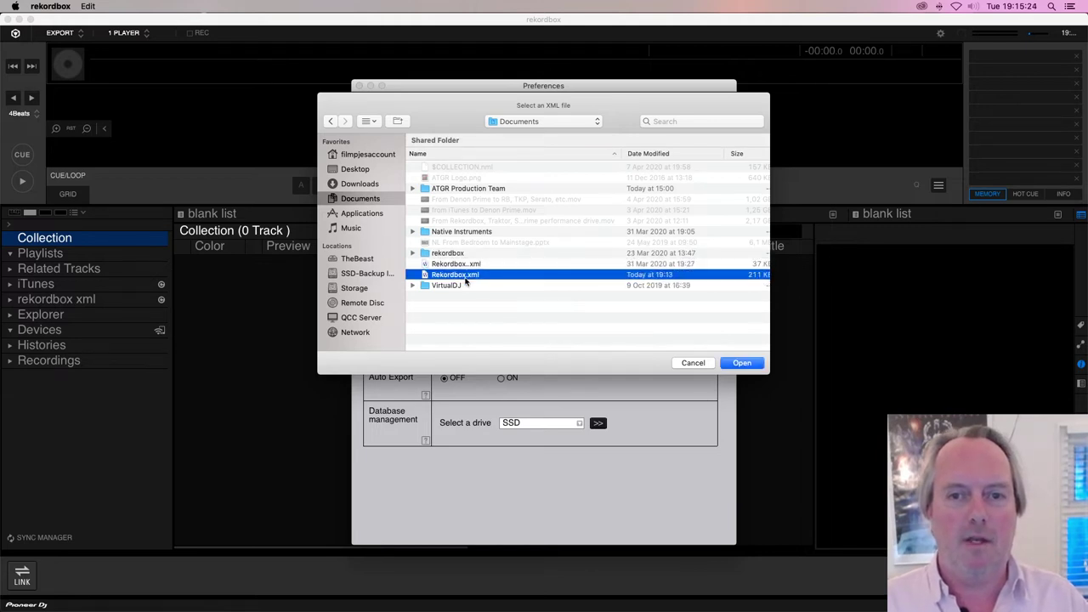
left_click(744, 361)
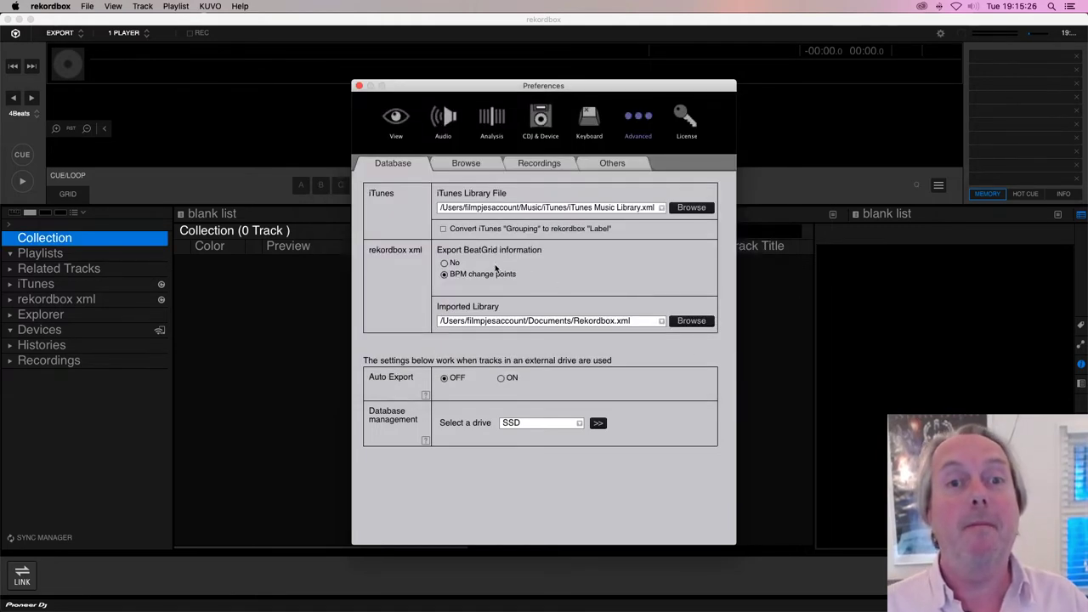
key("super+w")
Step: Import the whole Playlists folder from the rekordbox xml library into the collection's playlists
left_click(10, 300)
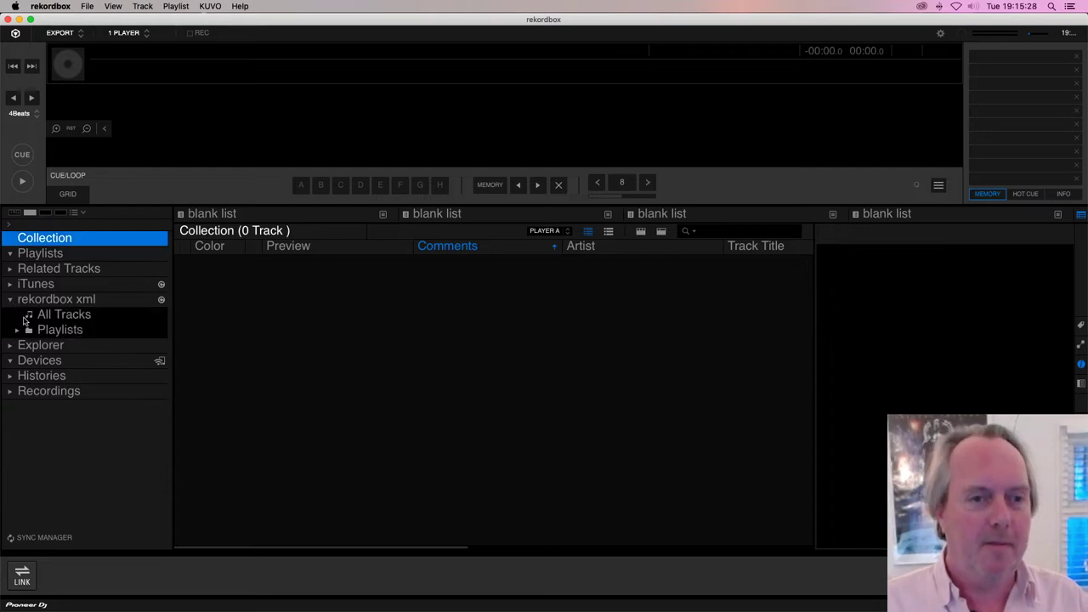
right_click(37, 330)
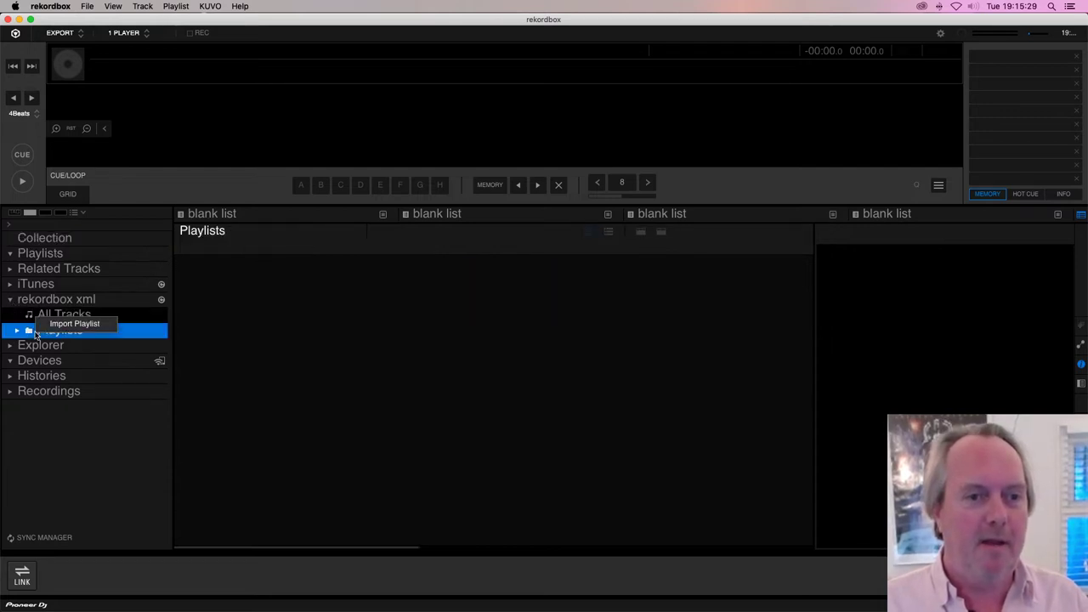
left_click(92, 326)
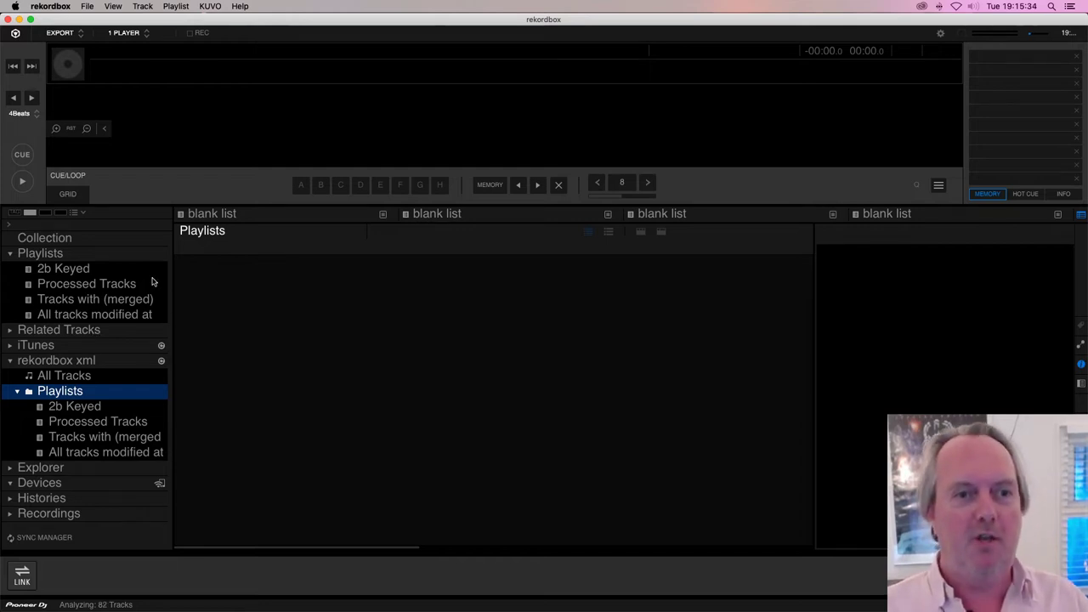
Step: Check the cues in the Processed Tracks playlist by loading Wake Me Up at hot cue A and You Can't Change Havana Dreamer
left_click(126, 271)
left_click(77, 284)
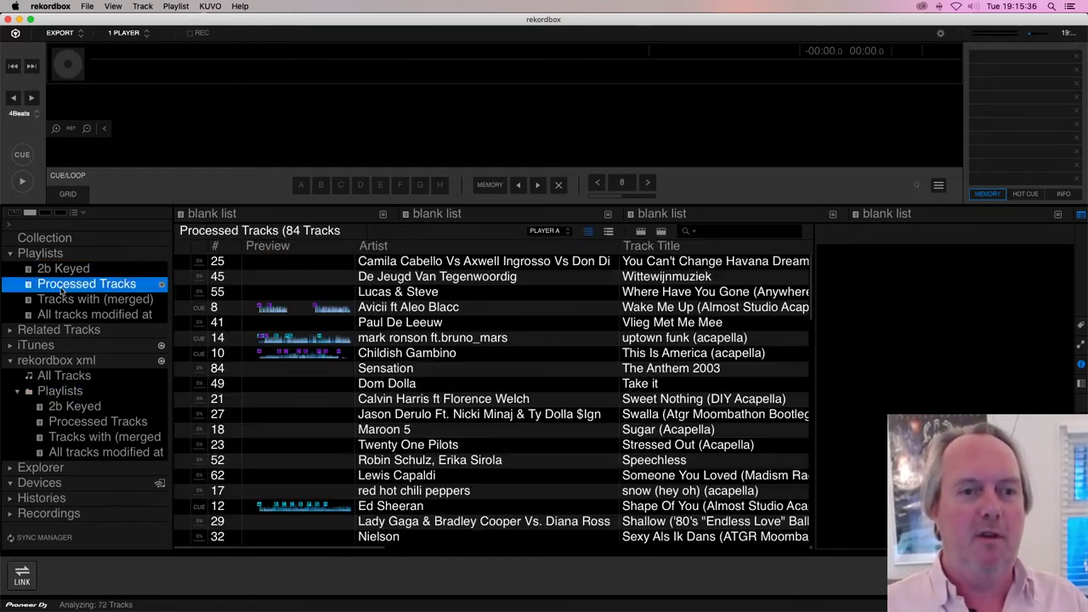
double_click(422, 313)
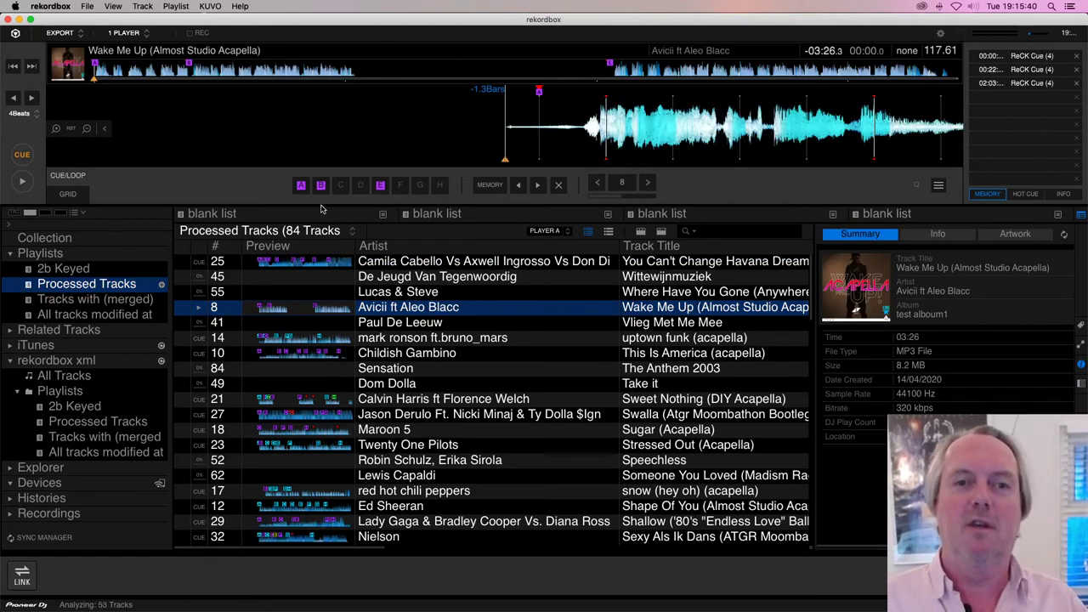
left_click(303, 185)
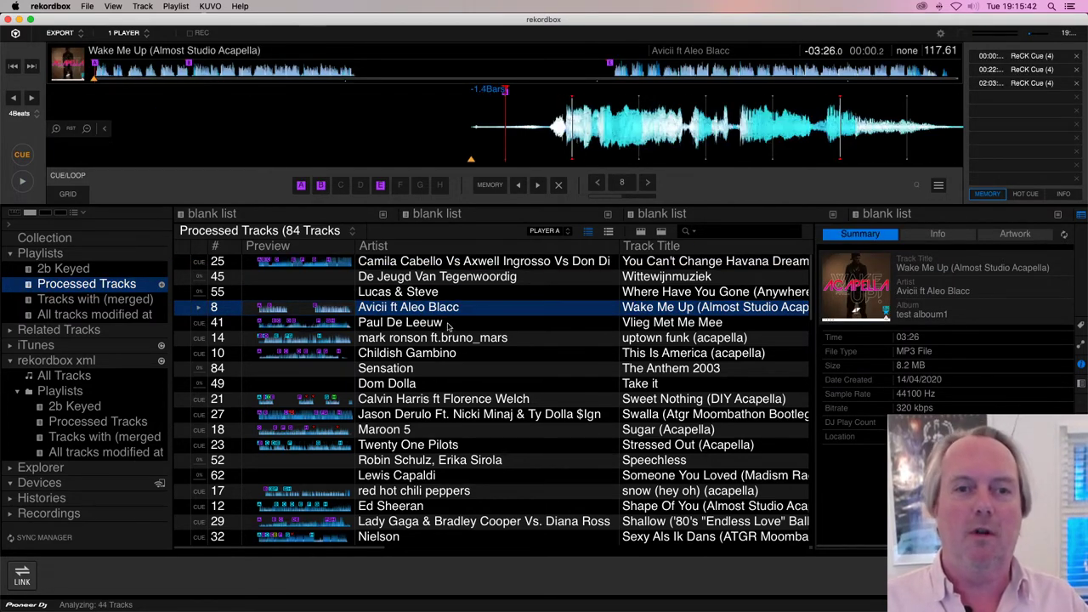
double_click(422, 263)
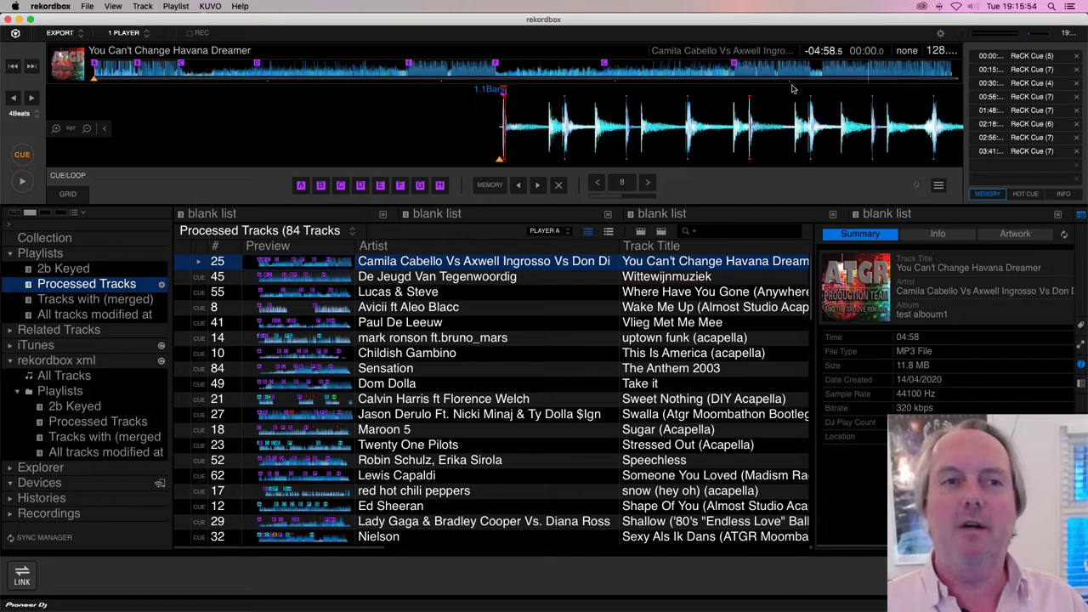
Step: Hide the open rekordbox window and launch the other installed rekordbox version
key("super+h")
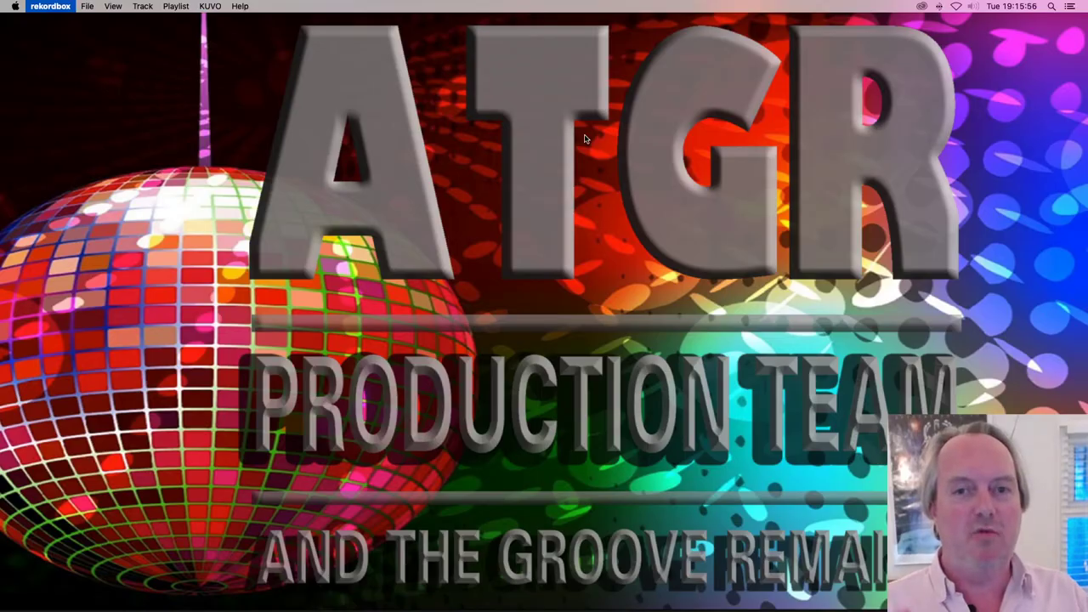
mouse_move(479, 606)
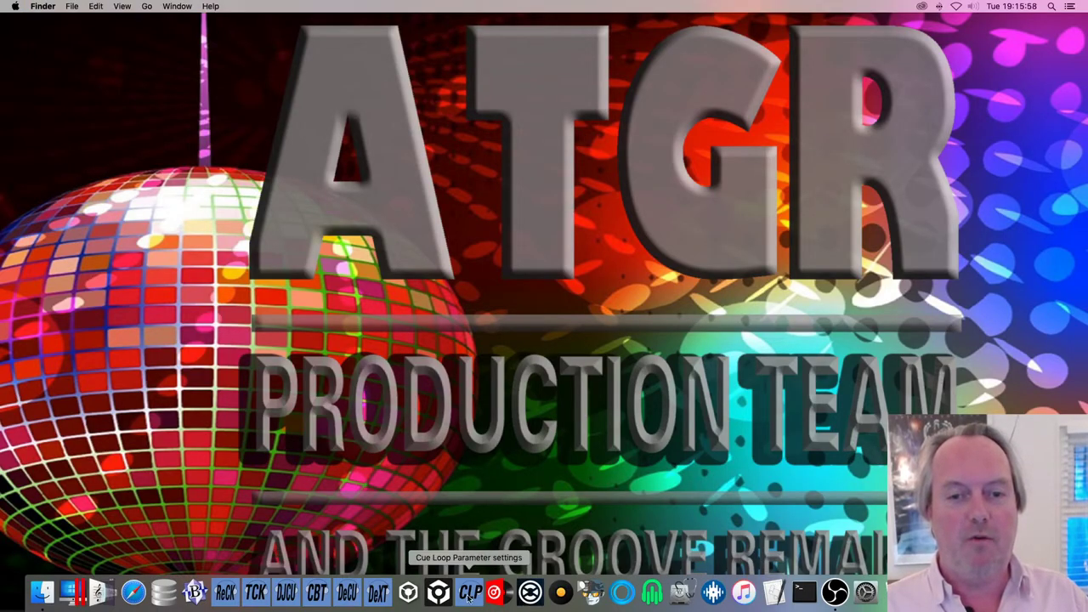
left_click(439, 592)
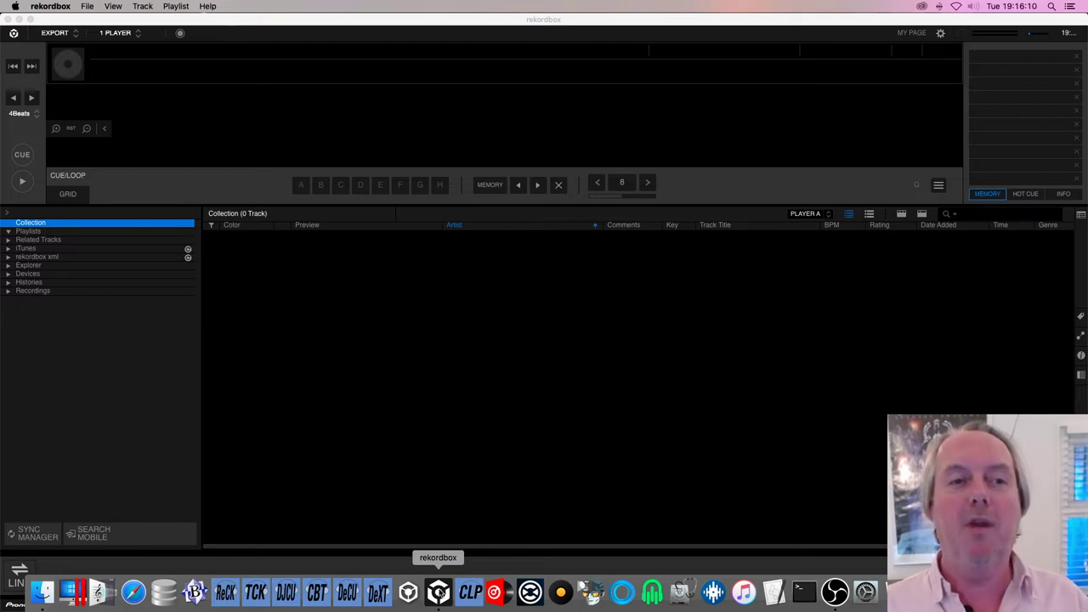
Step: Expand the rekordbox xml library in this version and import its whole Playlists folder
left_click(11, 256)
left_click(34, 275)
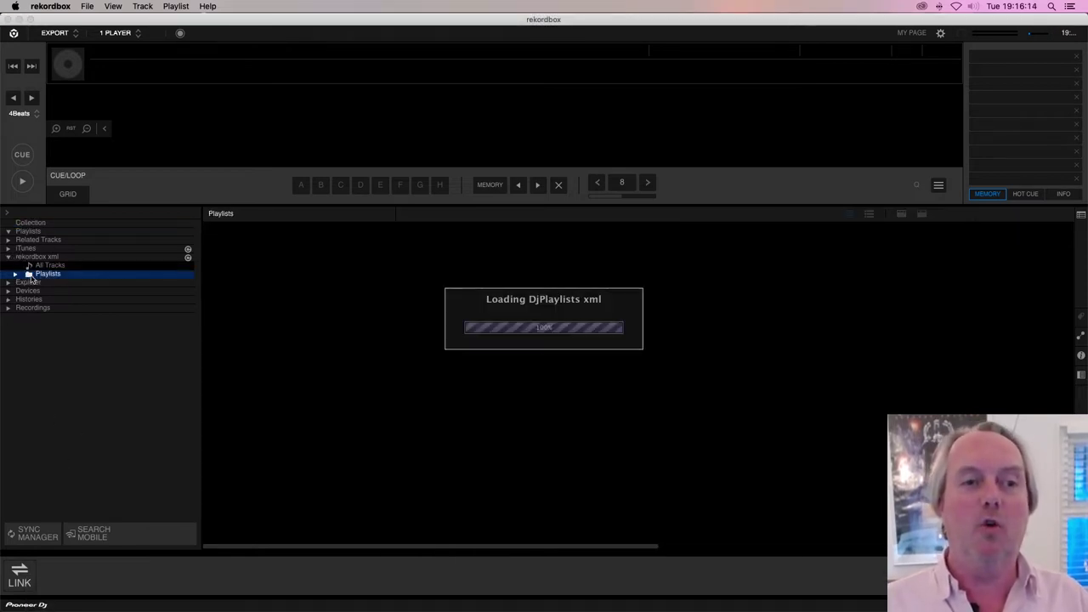
left_click(16, 274)
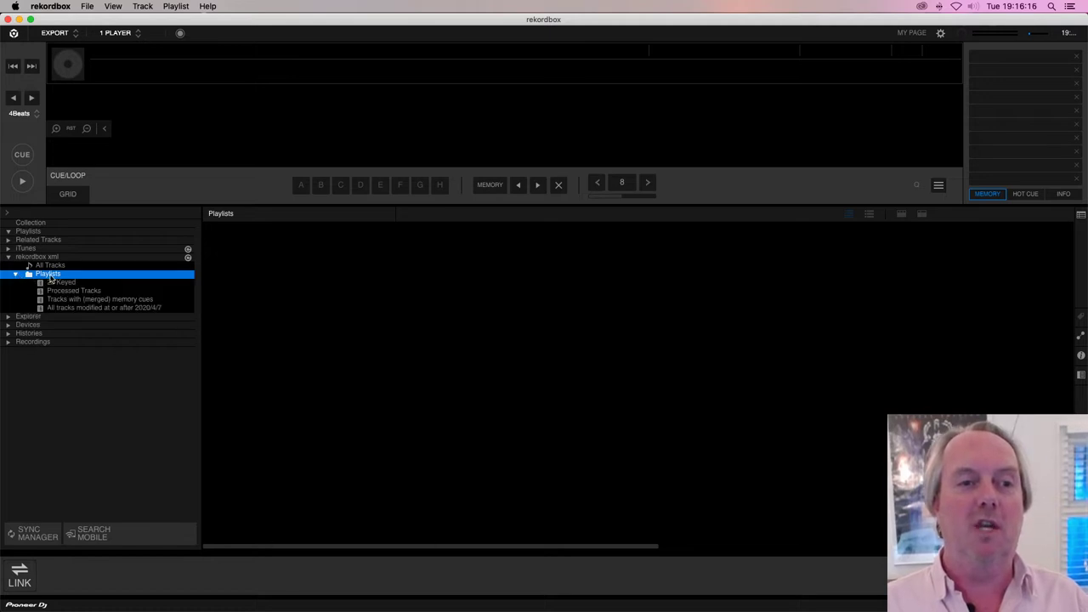
right_click(51, 281)
left_click(85, 285)
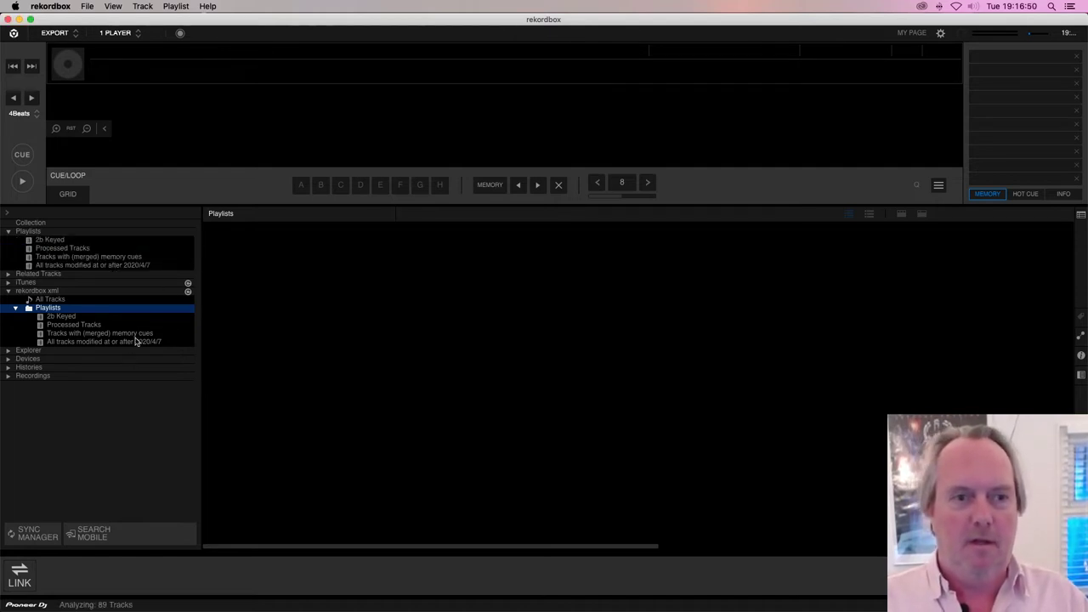
Step: Open the imported Processed Tracks playlist and load A Deeper Love (Cnc Acapella) to check its cues
left_click(74, 247)
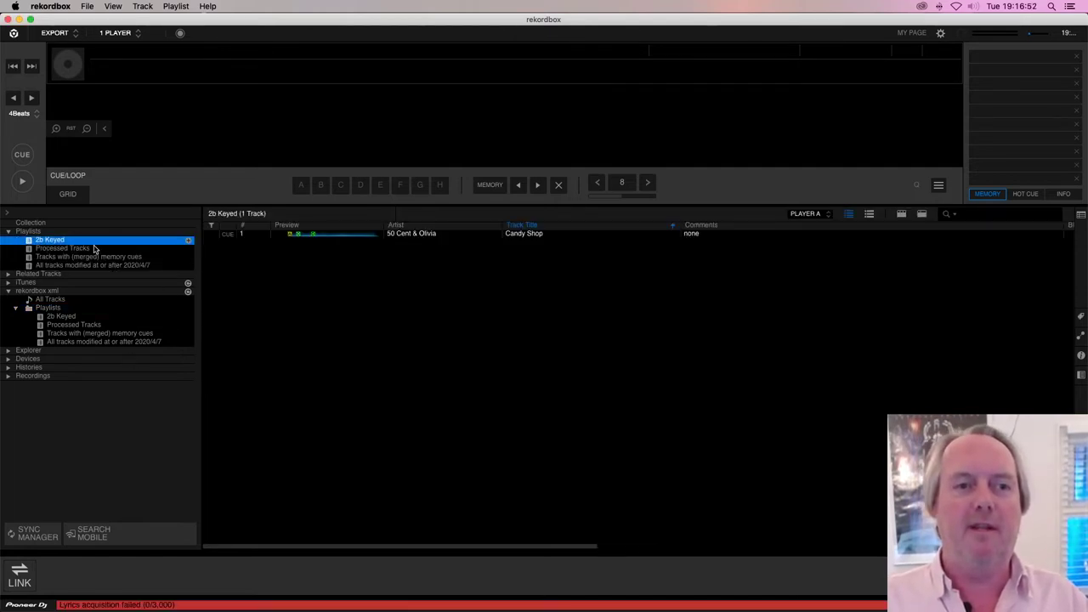
double_click(419, 235)
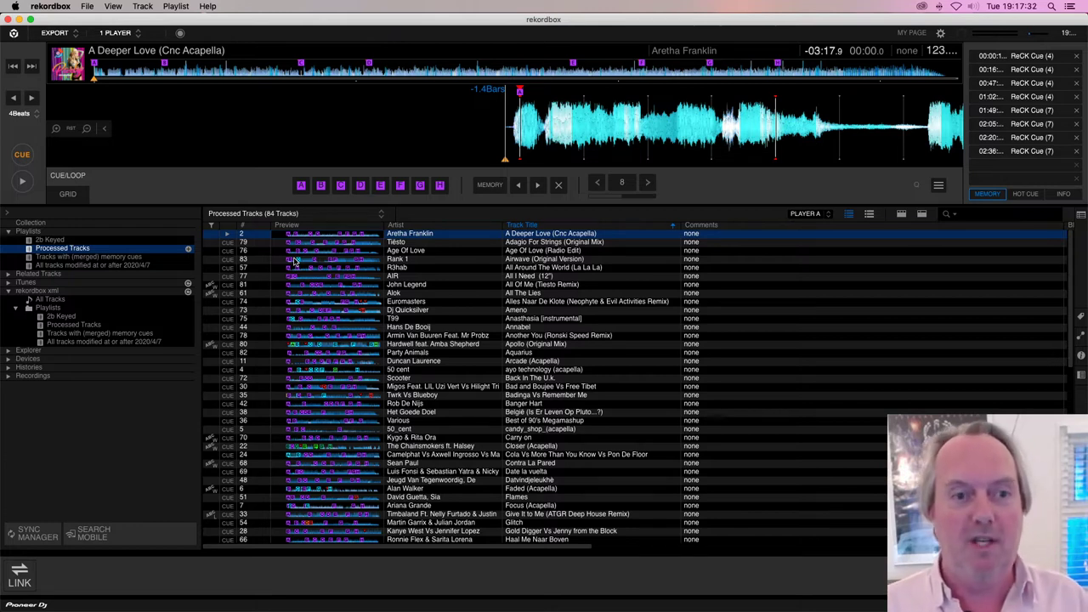
Step: Try to import the rekordbox xml Playlists folder again, replacing the existing lists with the same names
left_click(64, 309)
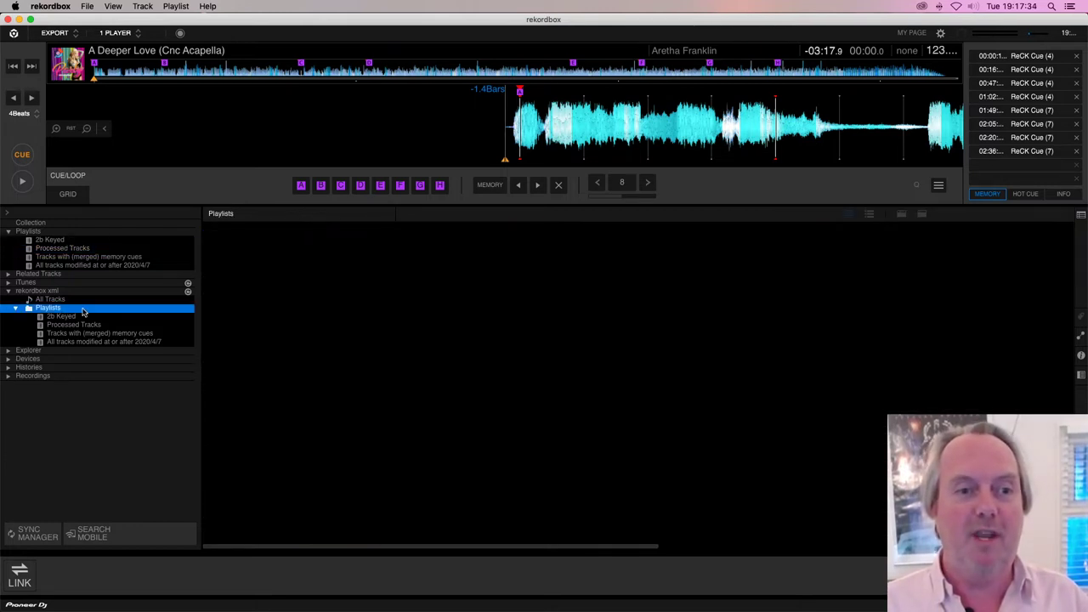
right_click(83, 311)
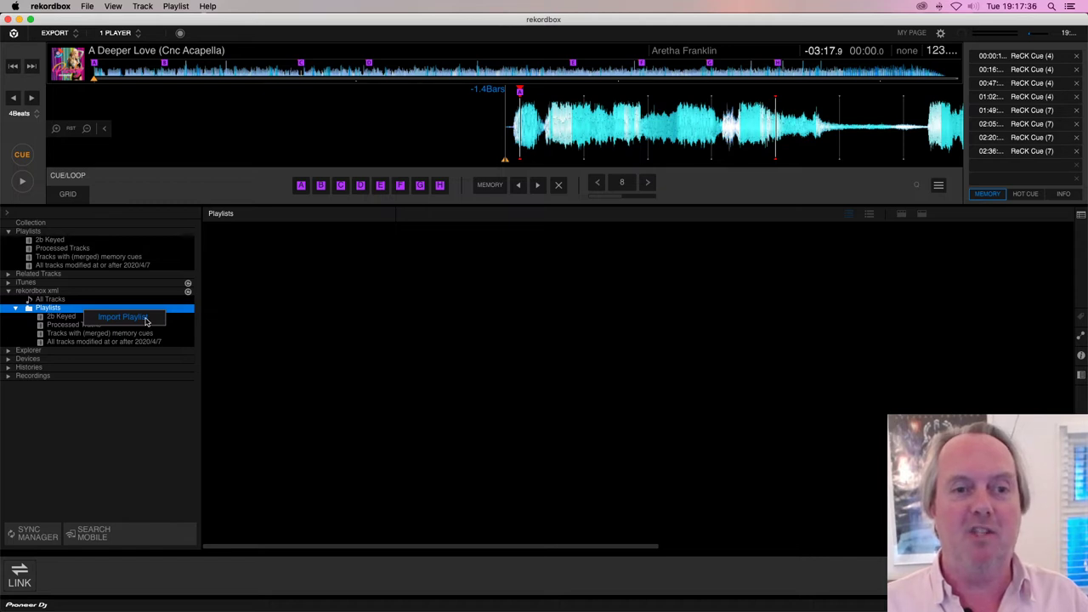
left_click(145, 320)
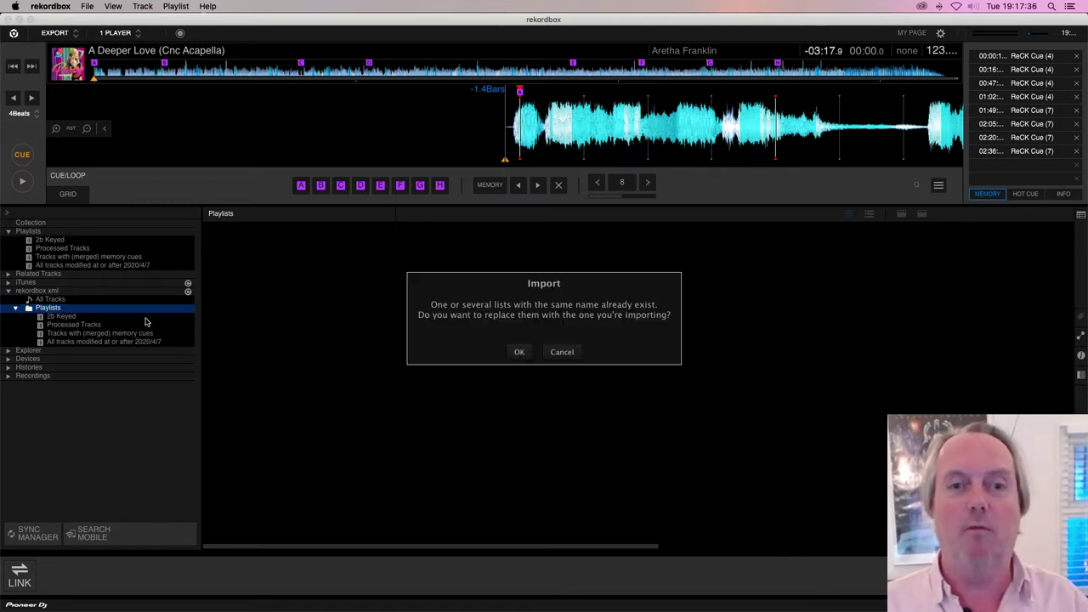
left_click(520, 352)
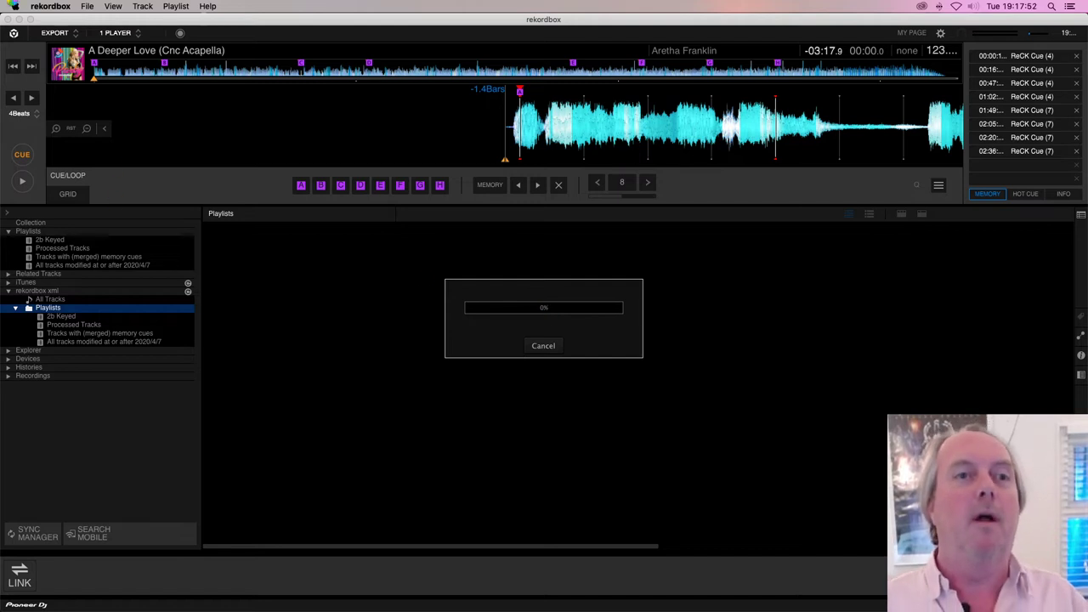
Step: Force quit the unresponsive rekordbox, close the Force Quit Applications window and relaunch the same rekordbox version
left_click_drag(198, 19, 368, 18)
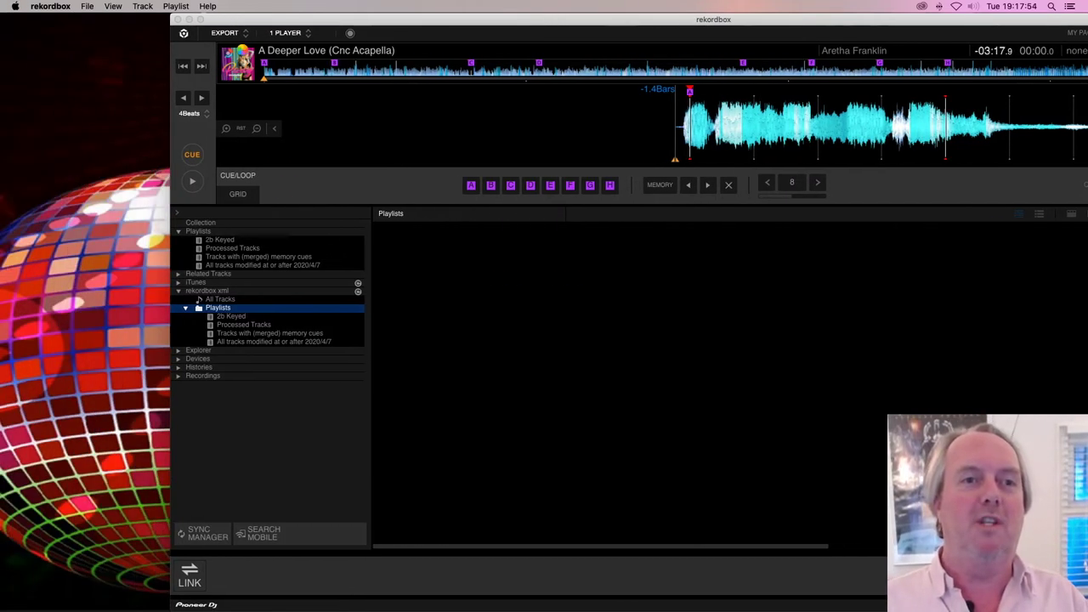
left_click(31, 68)
left_click(16, 6)
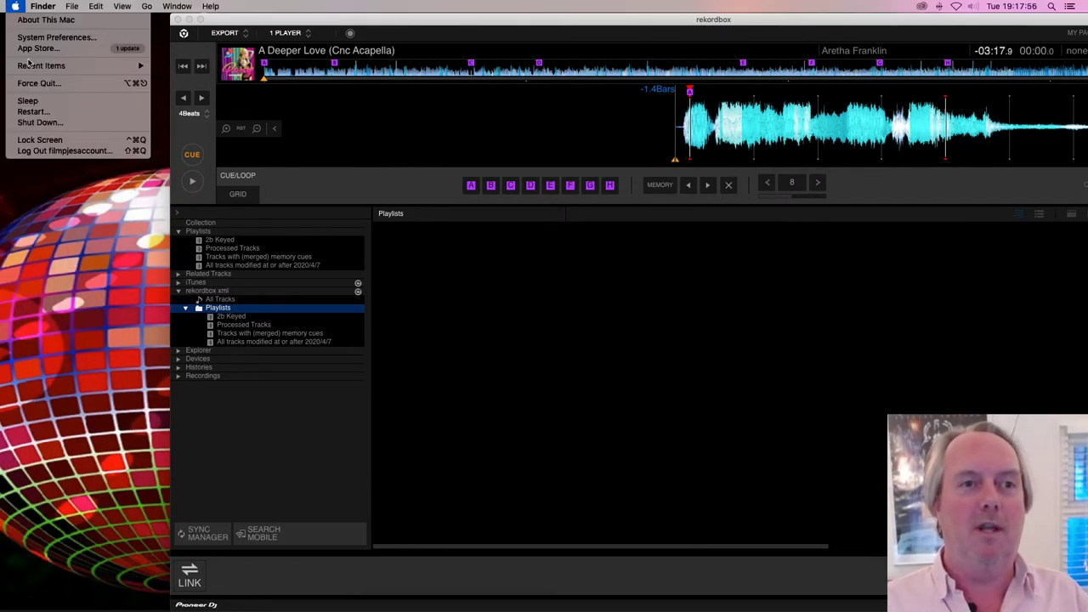
left_click(34, 83)
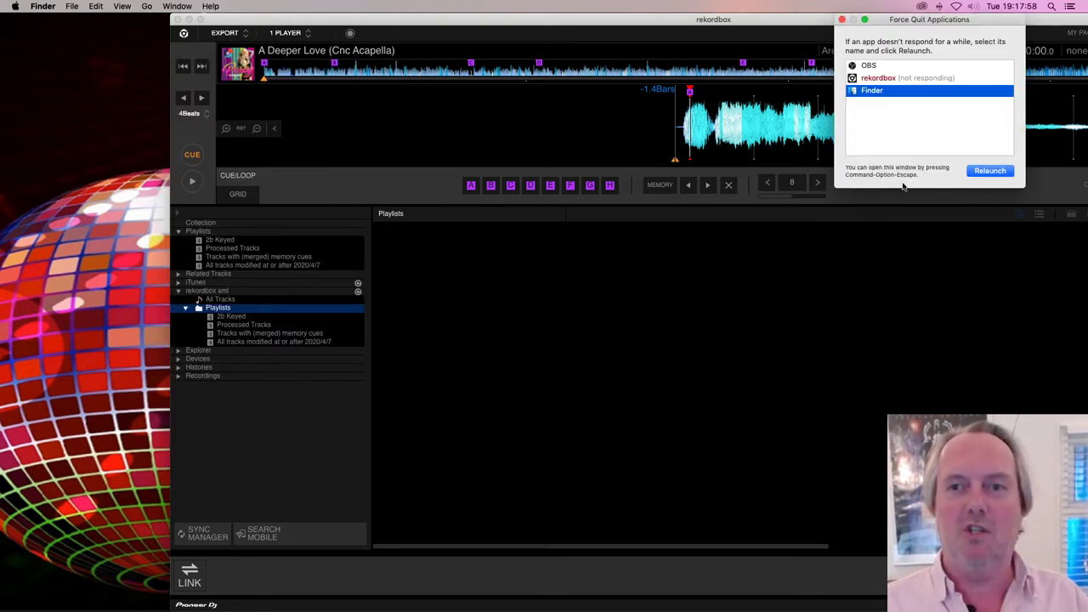
left_click(966, 170)
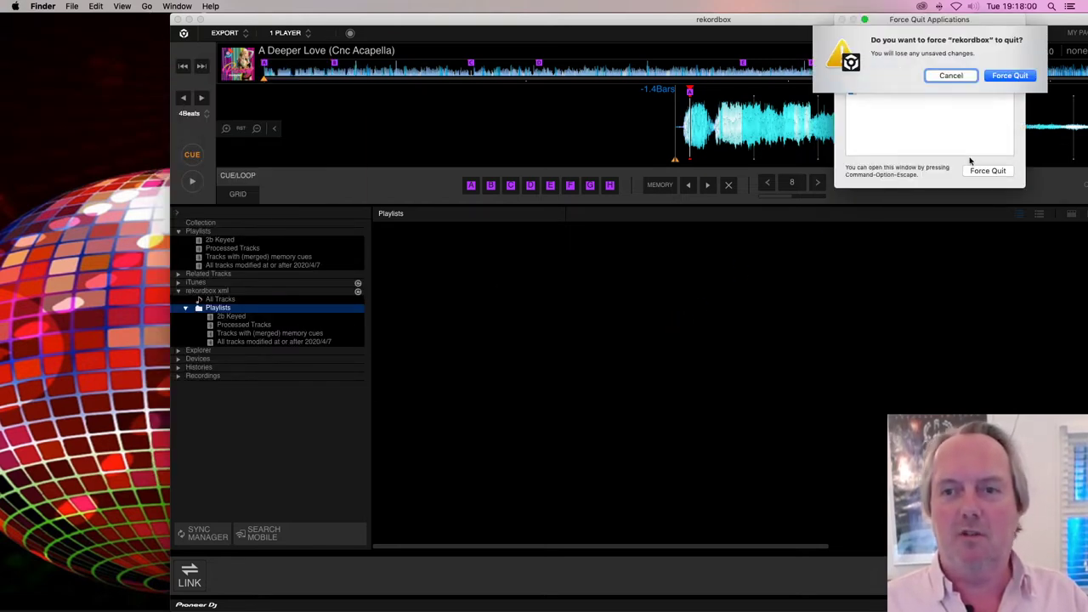
left_click(1008, 77)
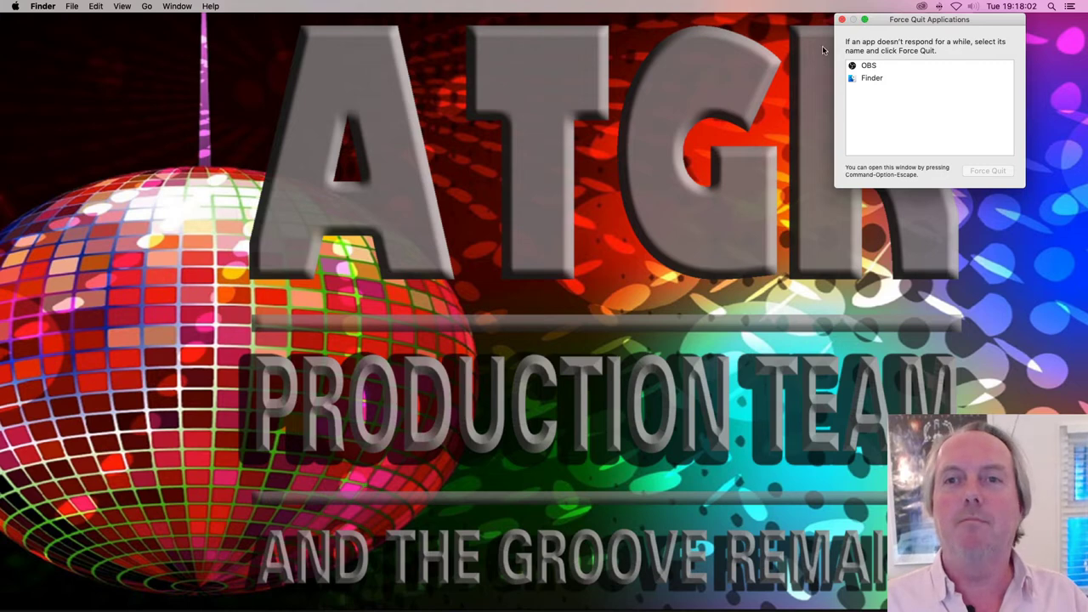
left_click(841, 19)
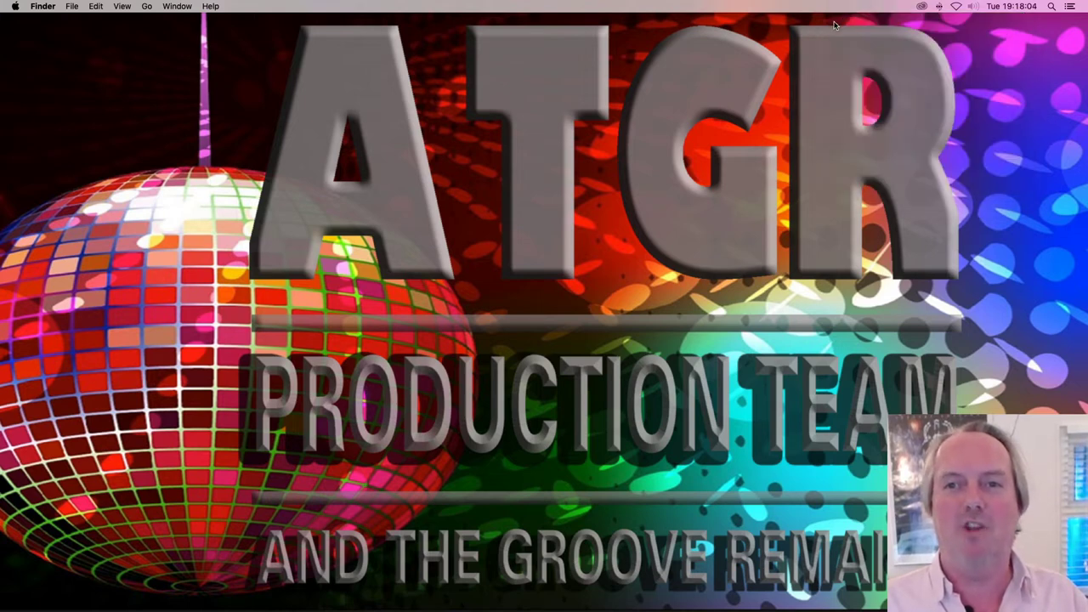
mouse_move(446, 608)
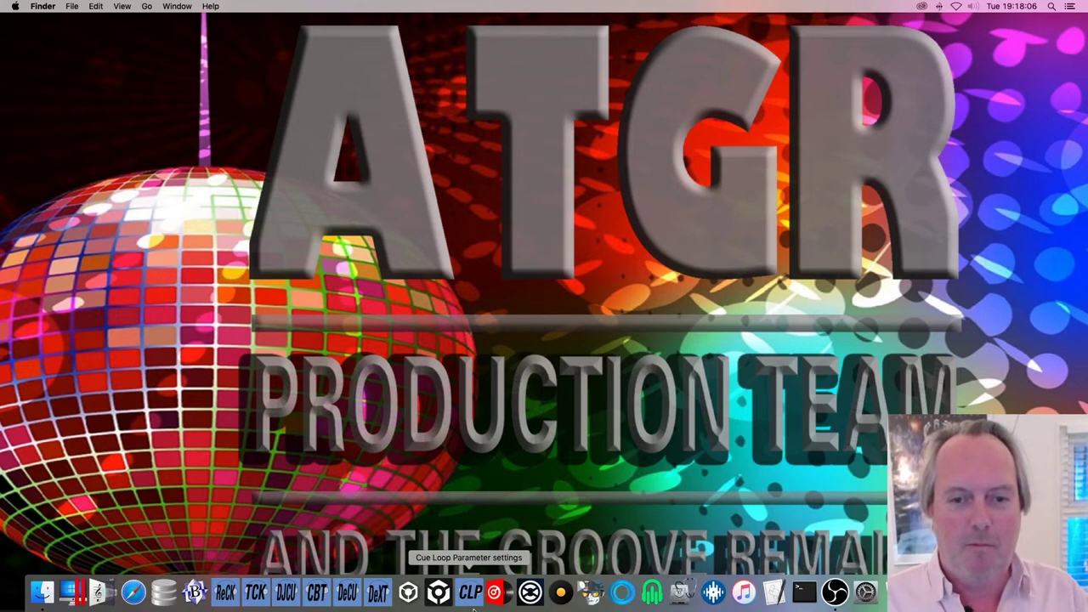
left_click(431, 594)
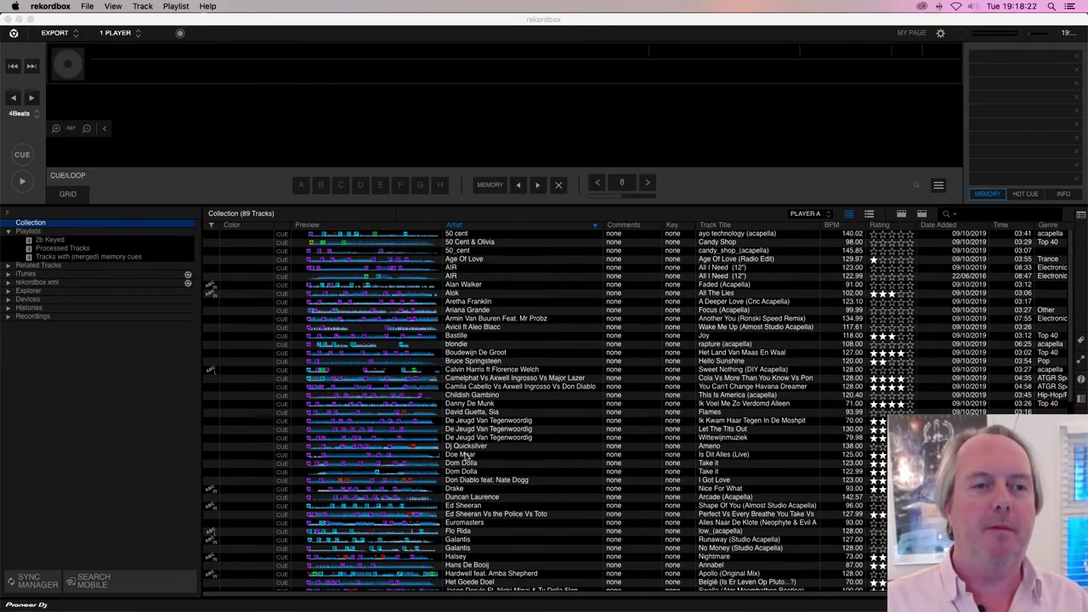
Step: Delete the 2b Keyed, Processed Tracks and Tracks with (merged) memory cues playlists, confirming each deletion
left_click(51, 241)
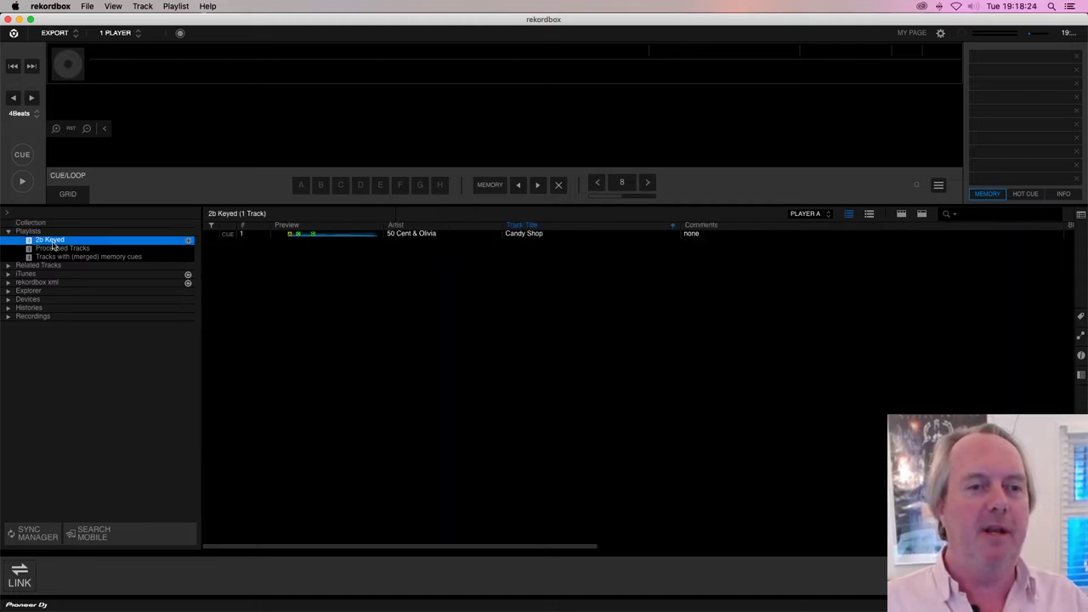
right_click(55, 242)
left_click(102, 334)
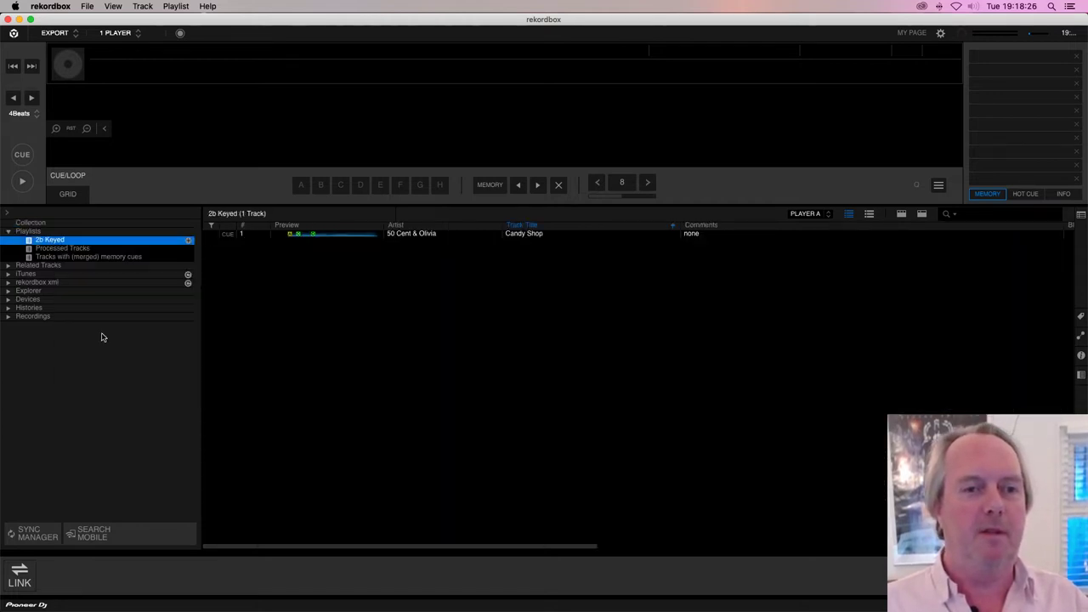
key("Return")
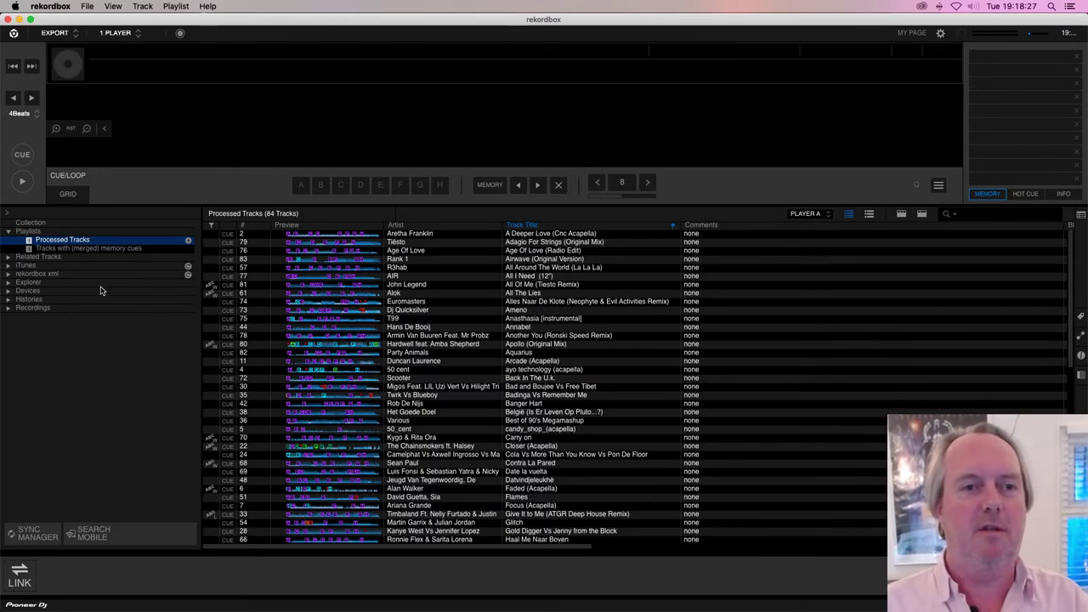
right_click(75, 242)
left_click(107, 334)
key("Return")
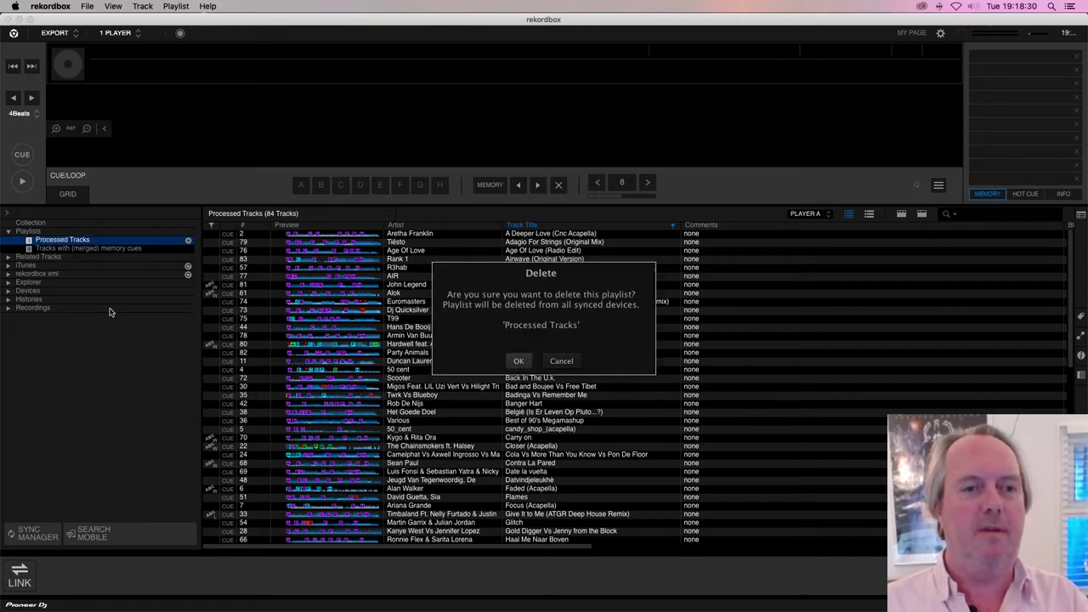
right_click(107, 241)
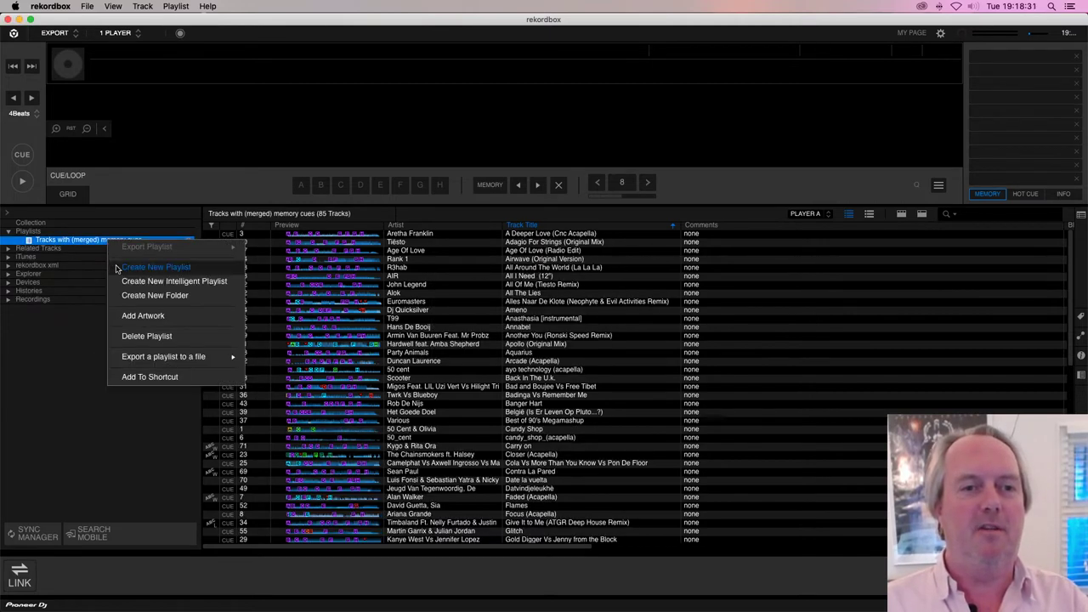
left_click(135, 336)
key("Return")
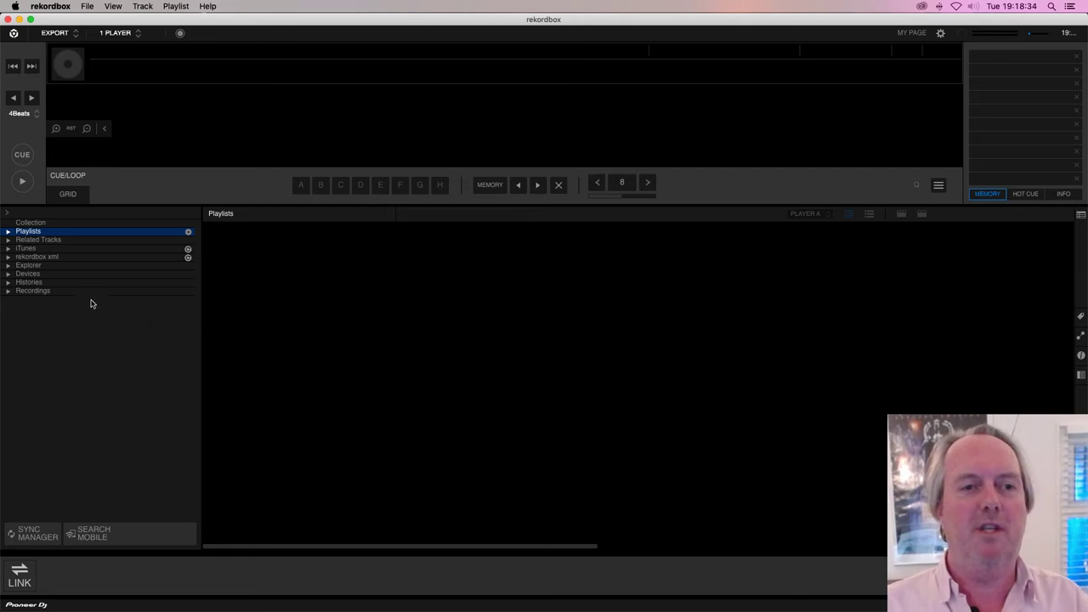
Step: Import the Playlists folder from rekordbox xml into the emptied playlists
left_click(9, 256)
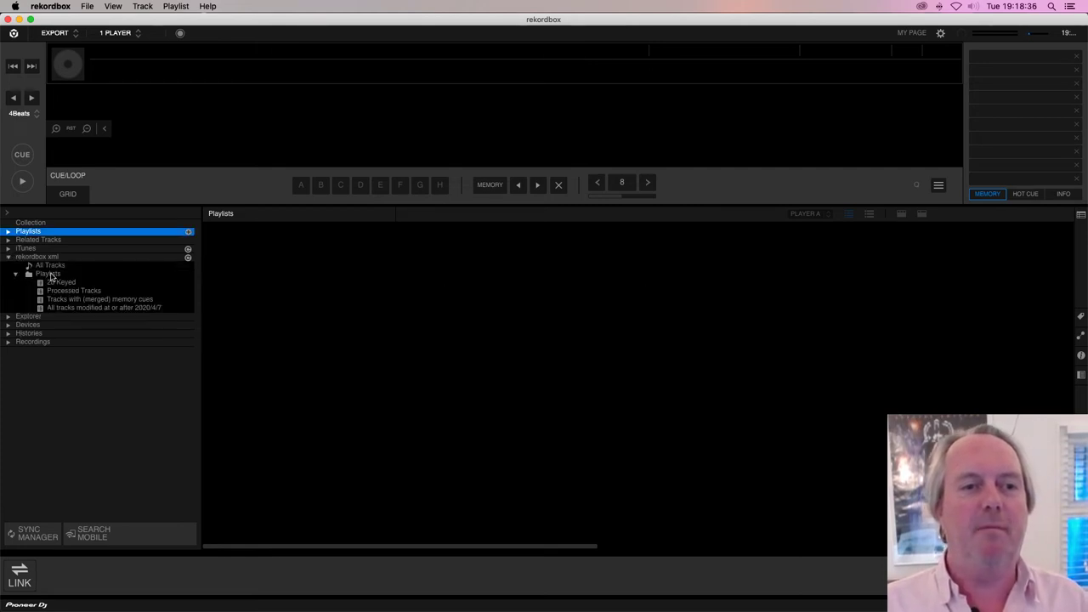
left_click(49, 273)
right_click(51, 274)
left_click(95, 283)
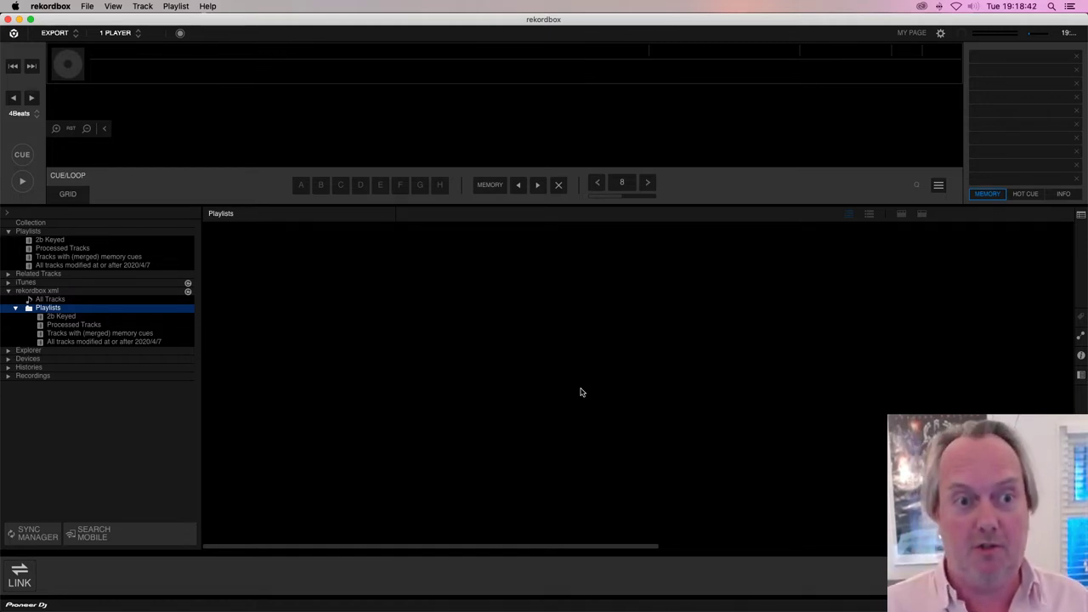
Step: Delete the imported 2b Keyed and Processed Tracks playlists, confirming each deletion
left_click(45, 242)
right_click(51, 243)
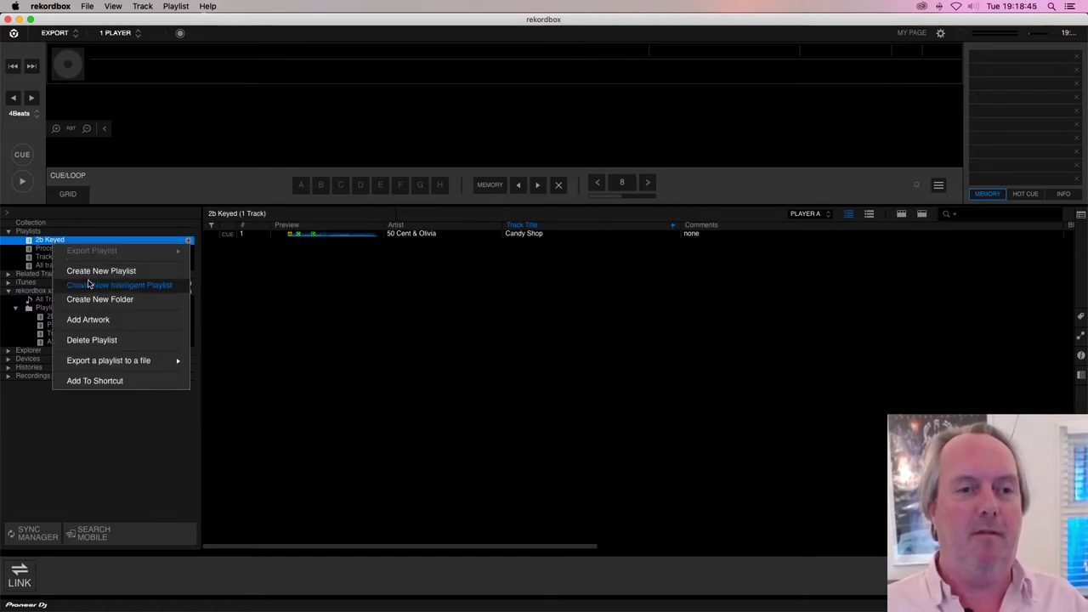
left_click(92, 339)
left_click(520, 361)
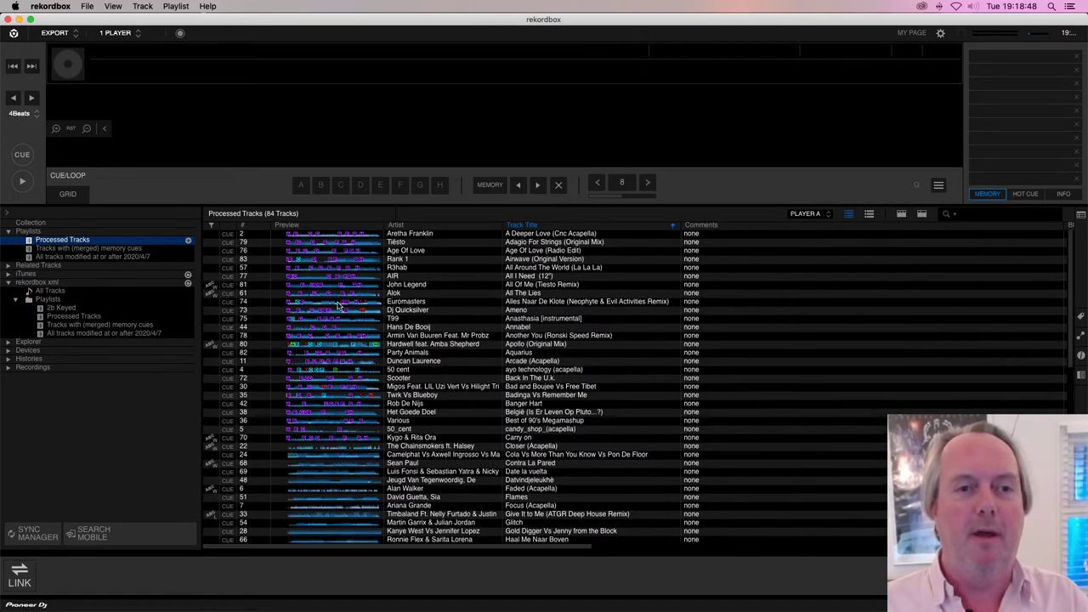
right_click(87, 240)
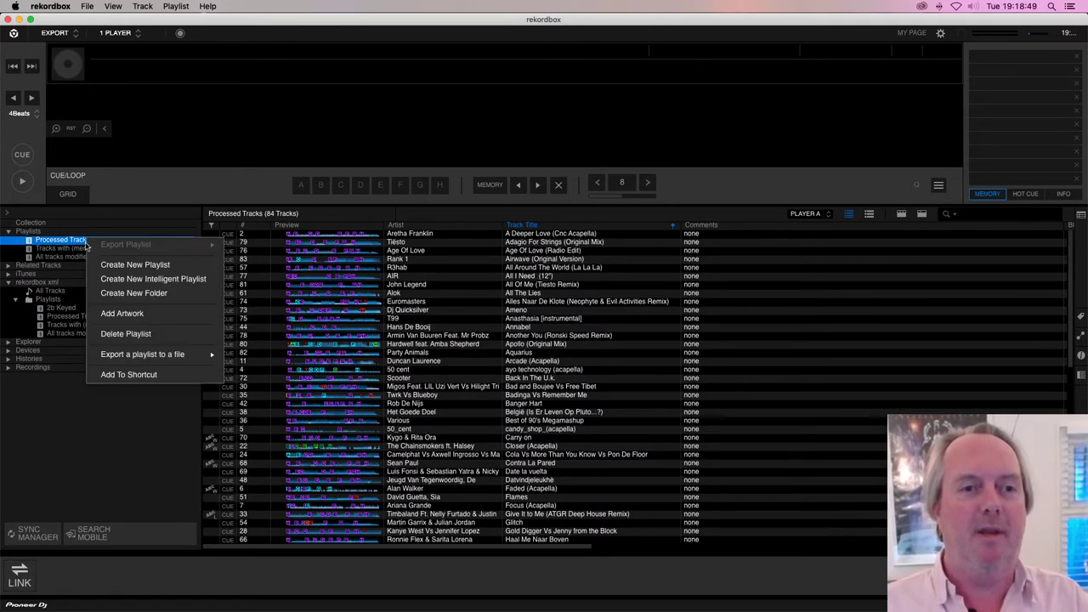
left_click(108, 337)
left_click(518, 360)
Step: Delete the imported Tracks with (merged) memory cues and All tracks modified at or after 2020/4/7 playlists, confirming each deletion
left_click(90, 241)
right_click(90, 242)
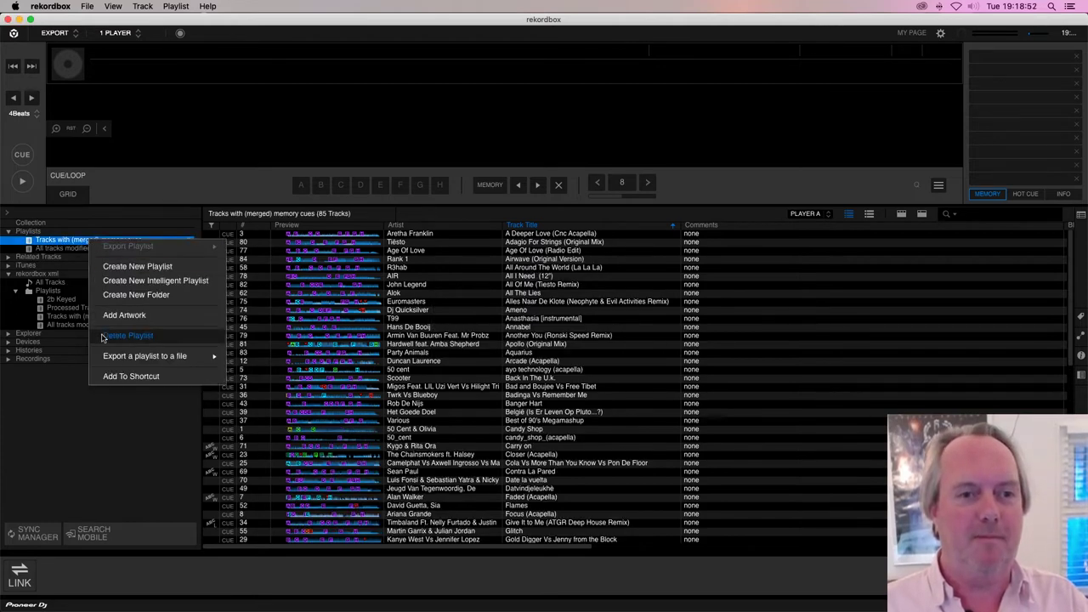
left_click(108, 339)
left_click(519, 360)
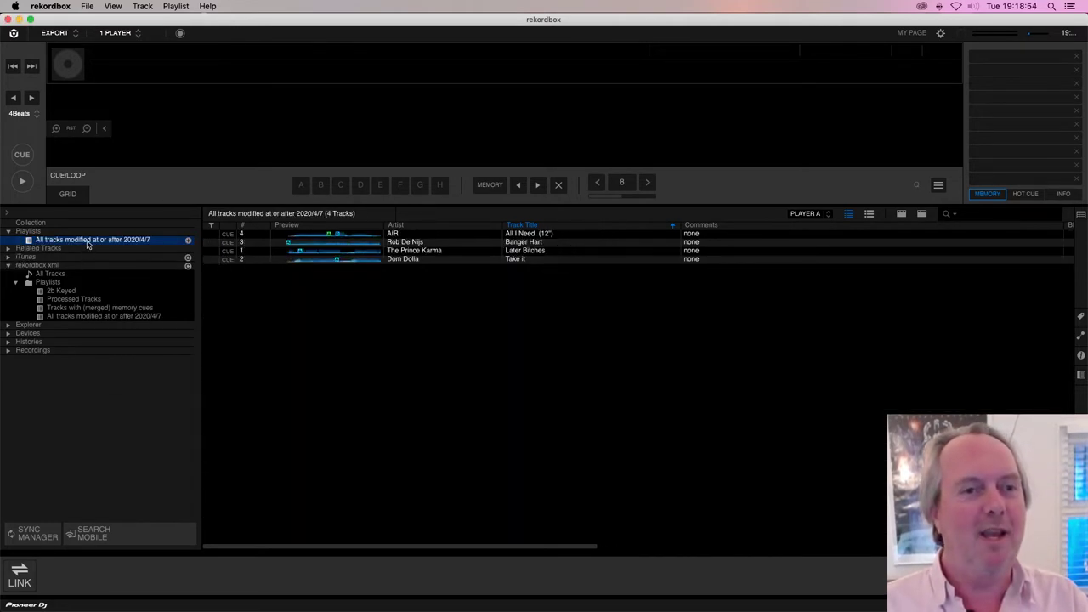
left_click(87, 243)
right_click(87, 243)
left_click(132, 338)
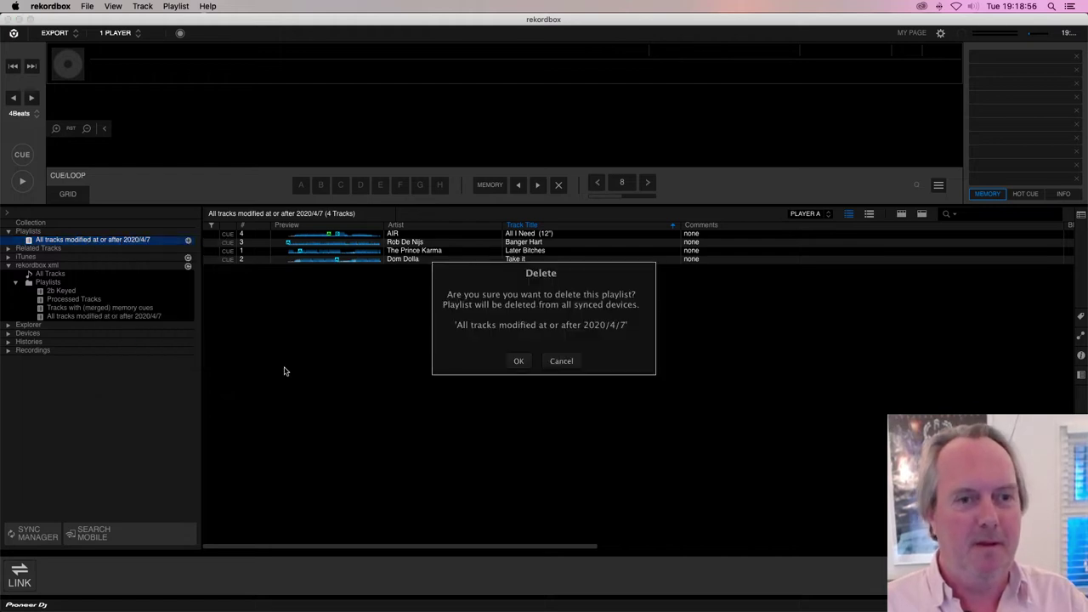
key("Return")
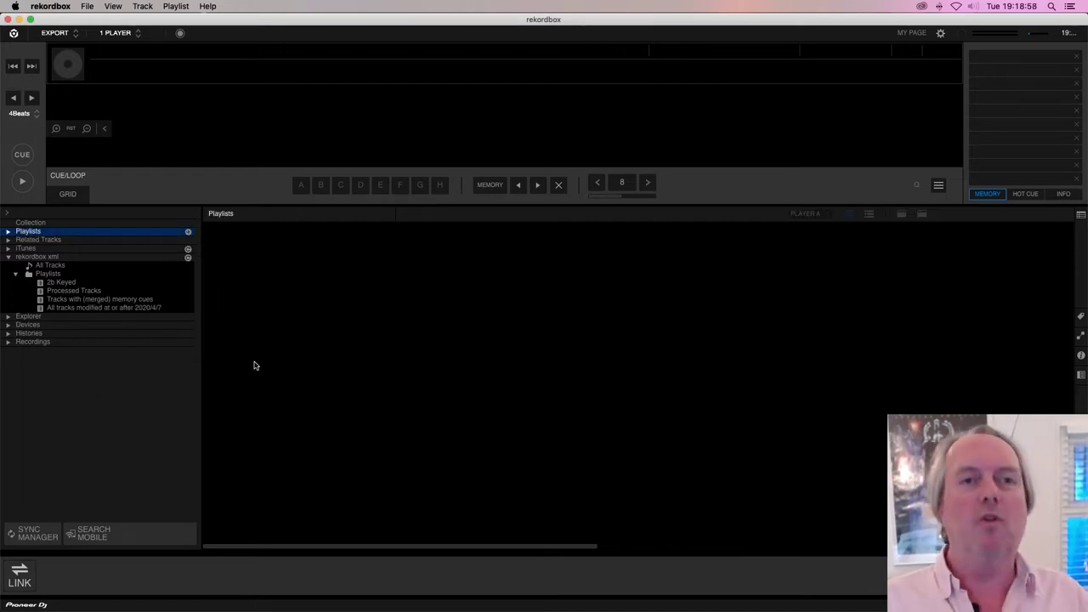
Step: Switch to the other rekordbox version and load A Deeper Love (Cnc Acapella) from the Collection into the player
key("super+m")
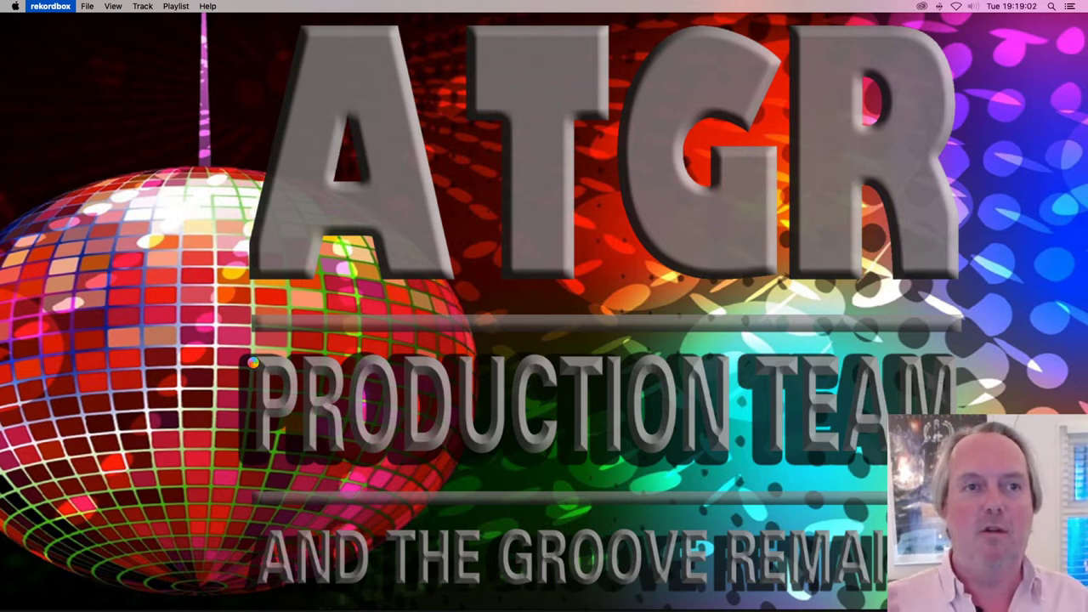
left_click(254, 365)
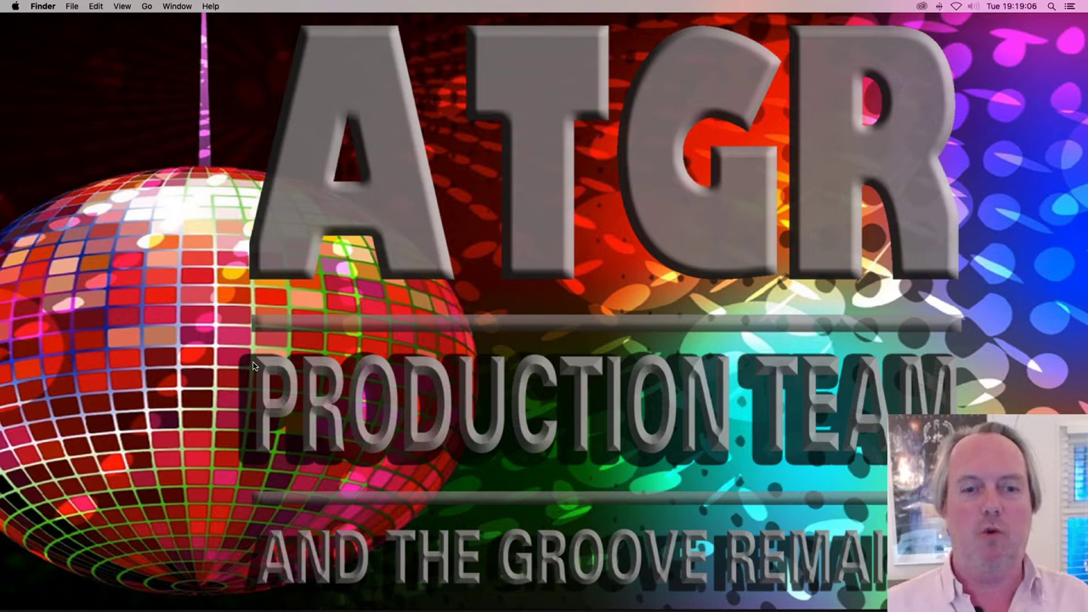
mouse_move(81, 608)
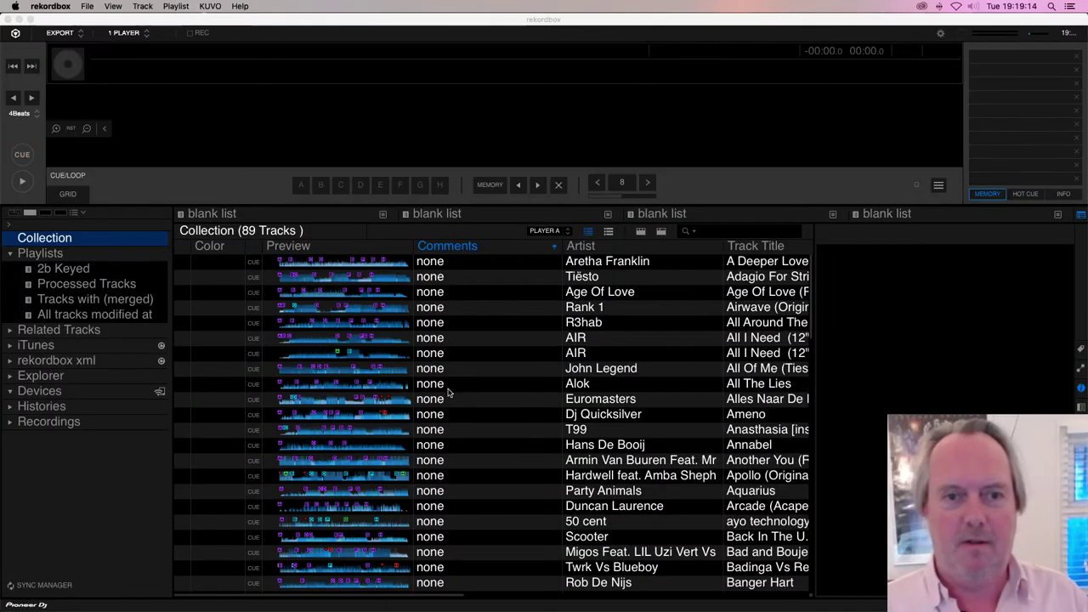
left_click(654, 363)
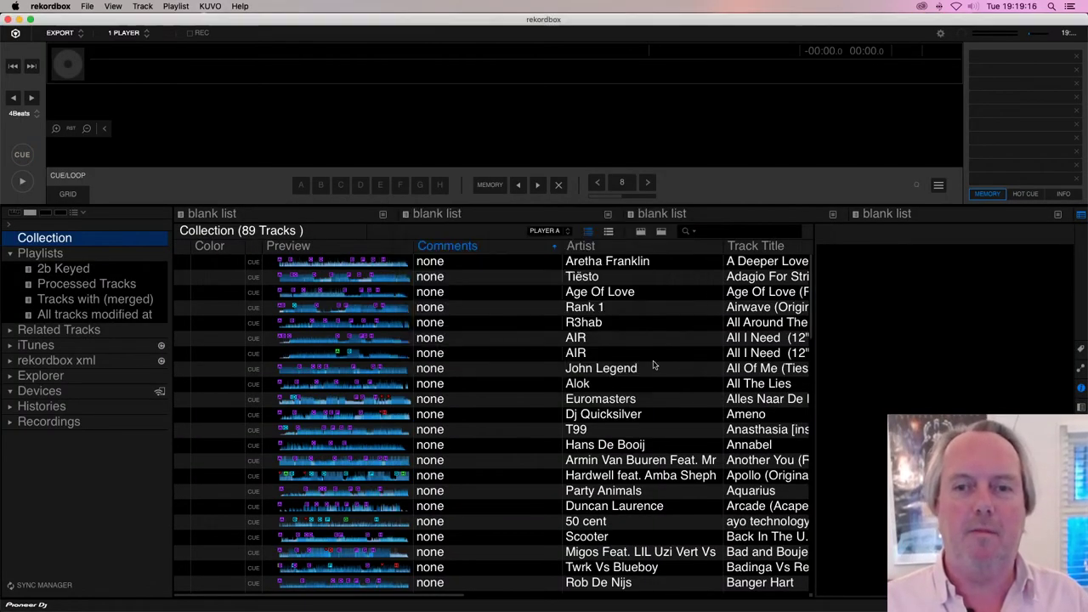
left_click_drag(624, 267, 510, 119)
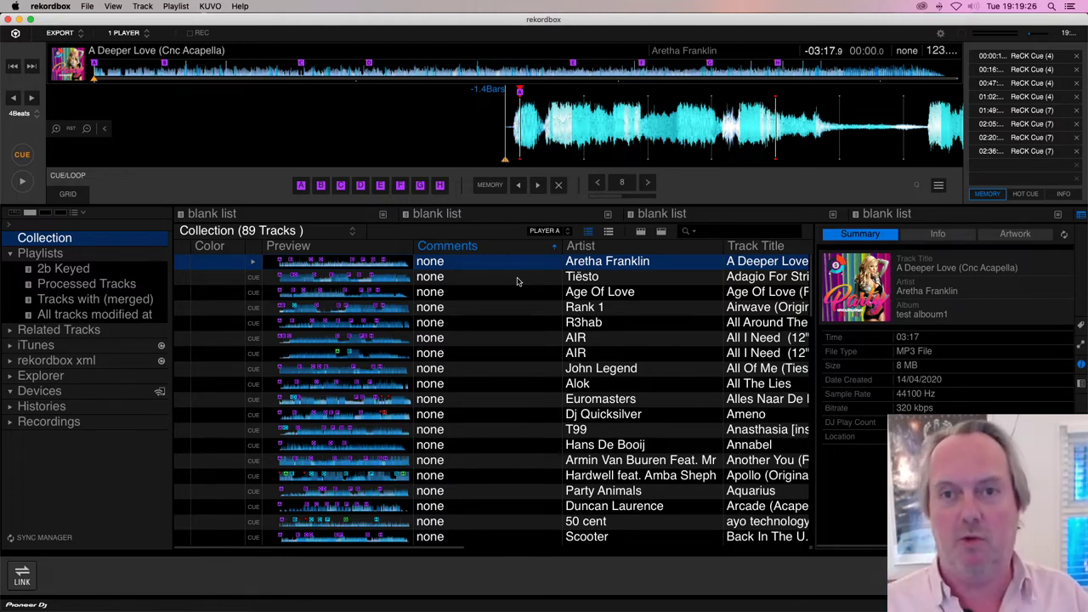
Step: Hide rekordbox and open Rekordbox.xml from the Documents folder in BBEdit
key("super+h")
key("super+n")
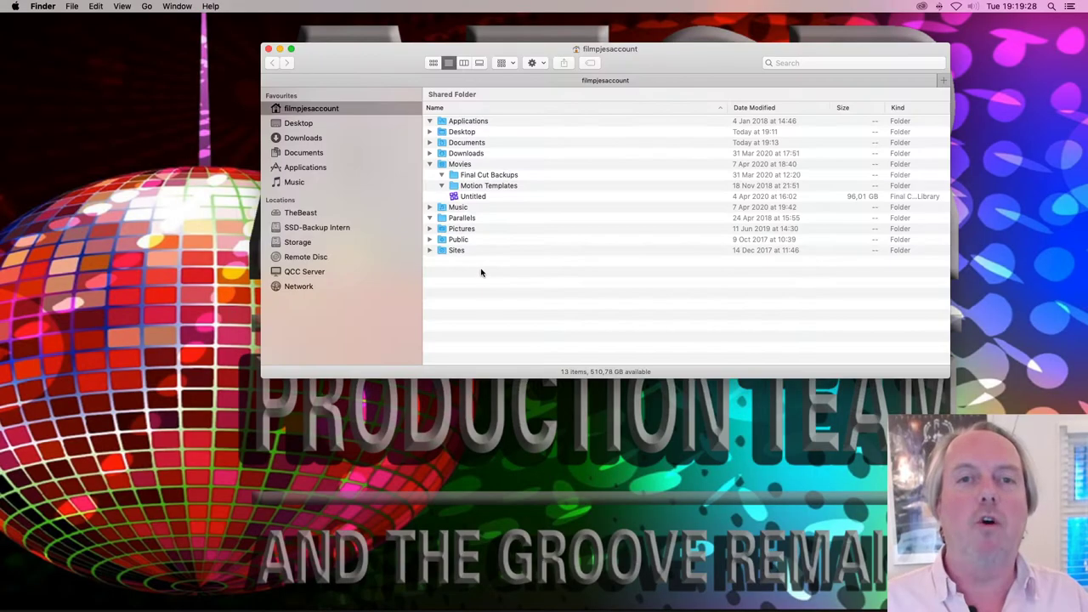
left_click(306, 154)
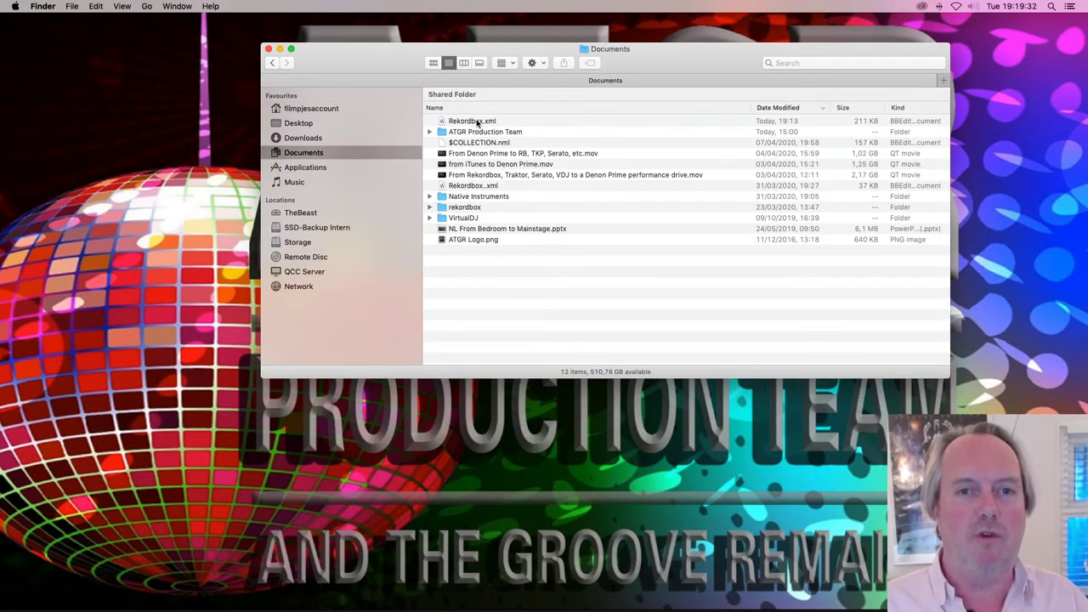
double_click(472, 121)
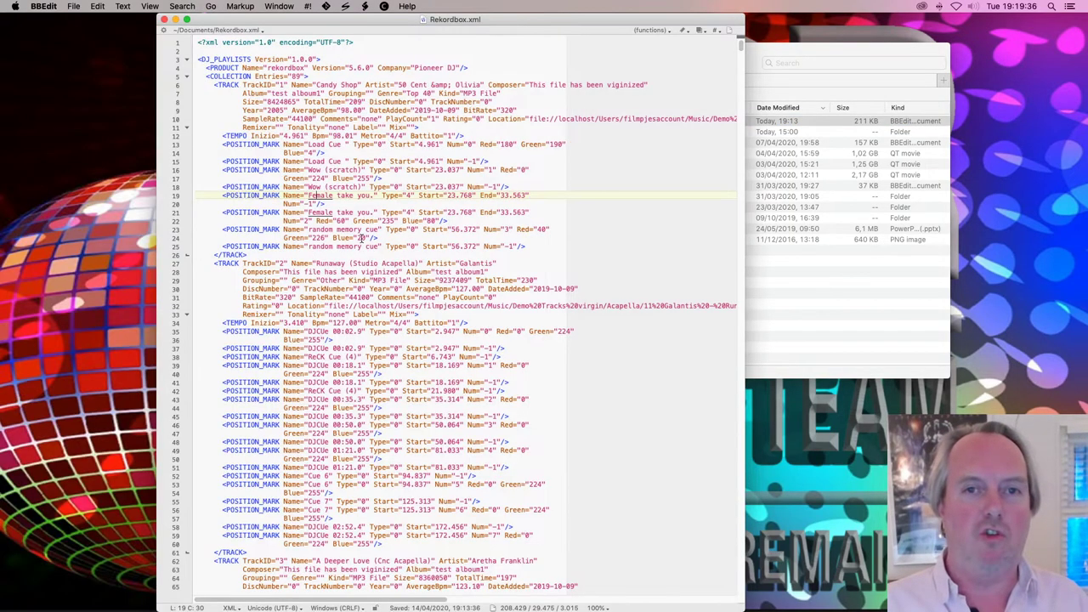
Step: Search Rekordbox.xml for "deeper" and go to the track entry for A Deeper Love (Cnc Acapella)
left_click(481, 230)
key("super+f")
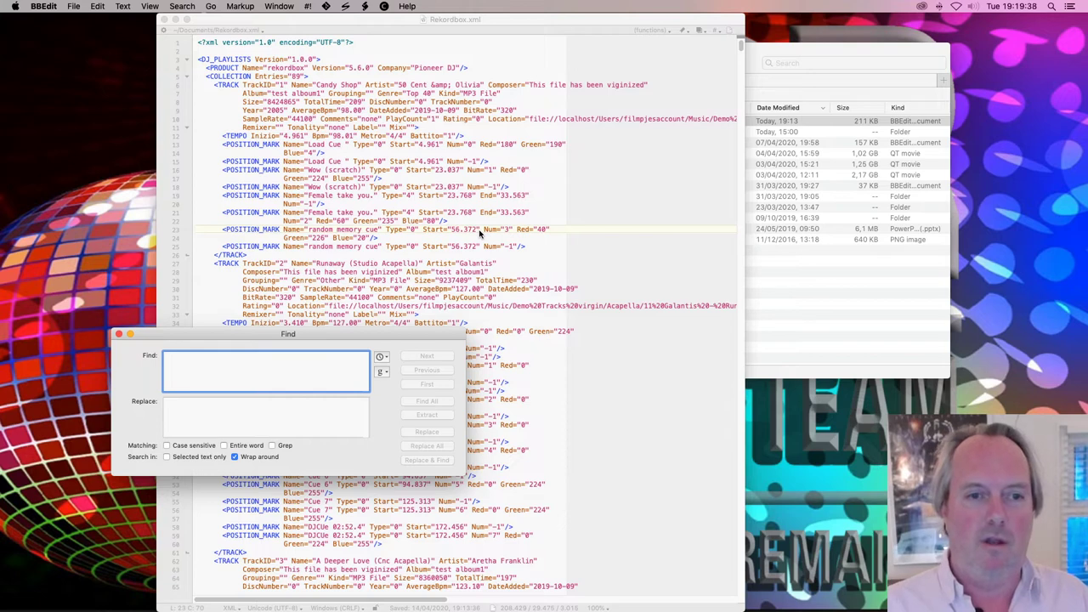
type("deeper")
key("Return")
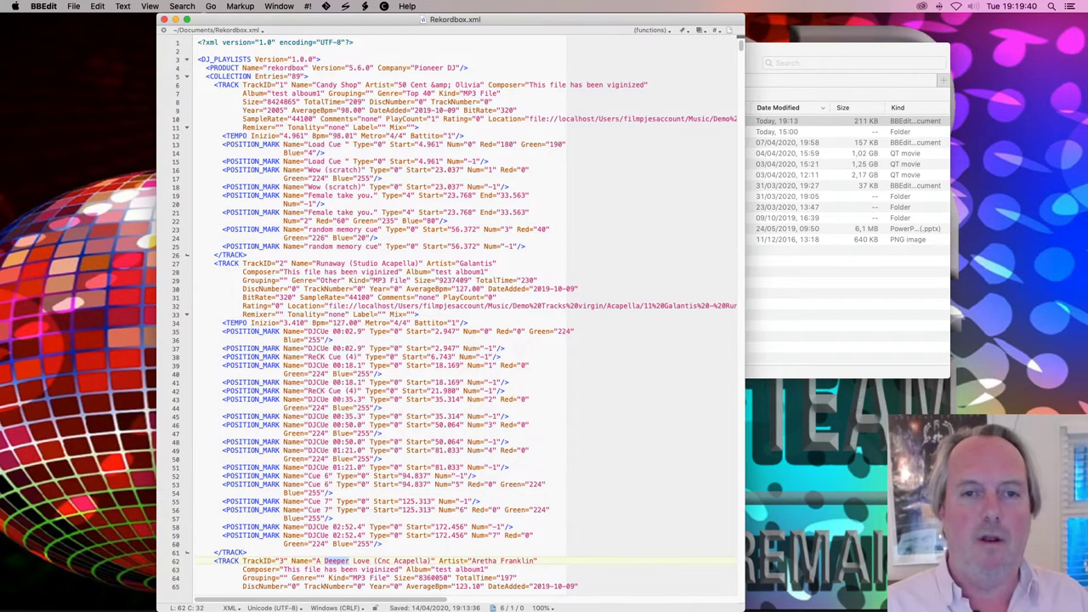
key("super+f")
key("Return")
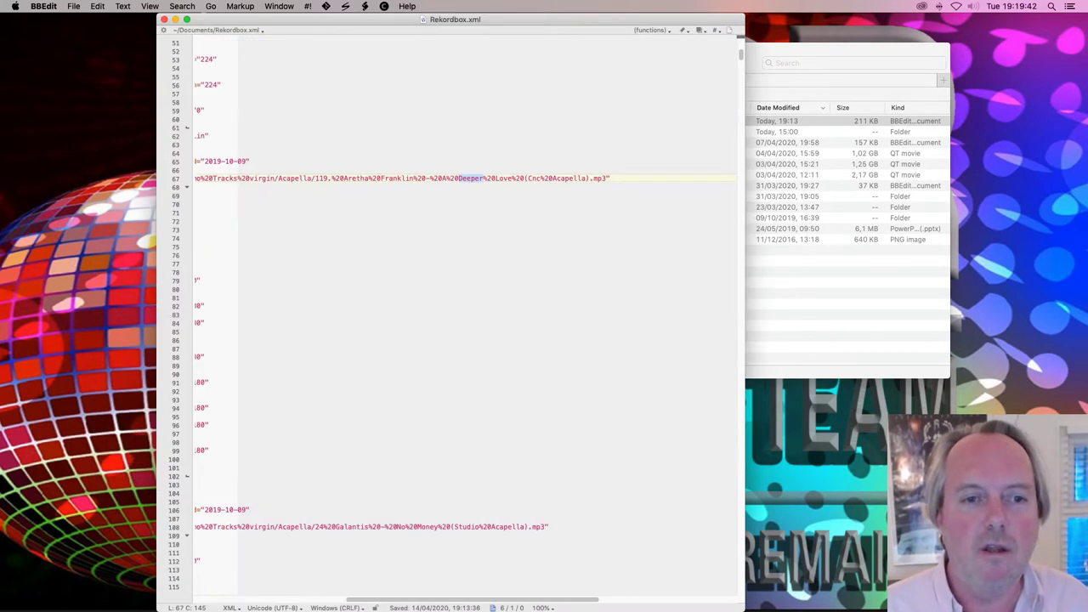
left_click(417, 186)
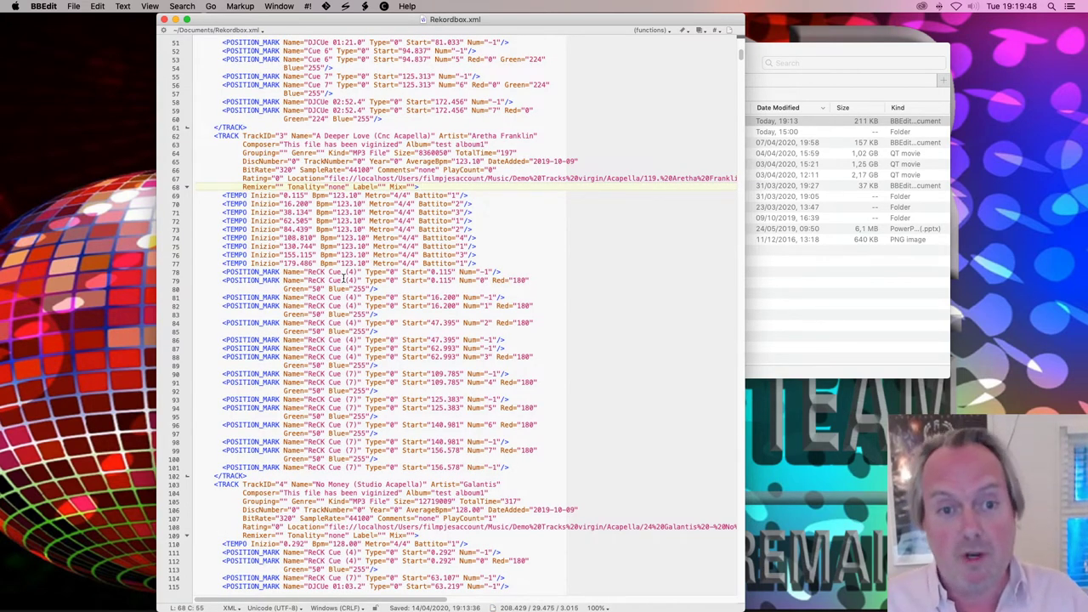
Step: Rename the track's two position marks starting at 0.115 to ATGR TEST and save the XML file
left_click_drag(353, 270, 311, 271)
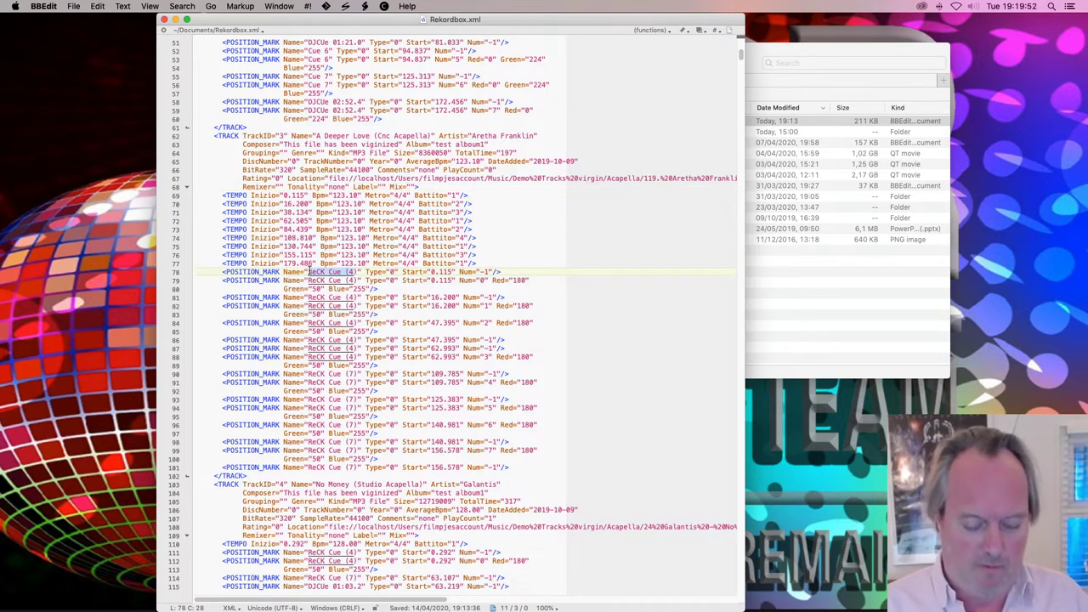
type("ATGR TEST")
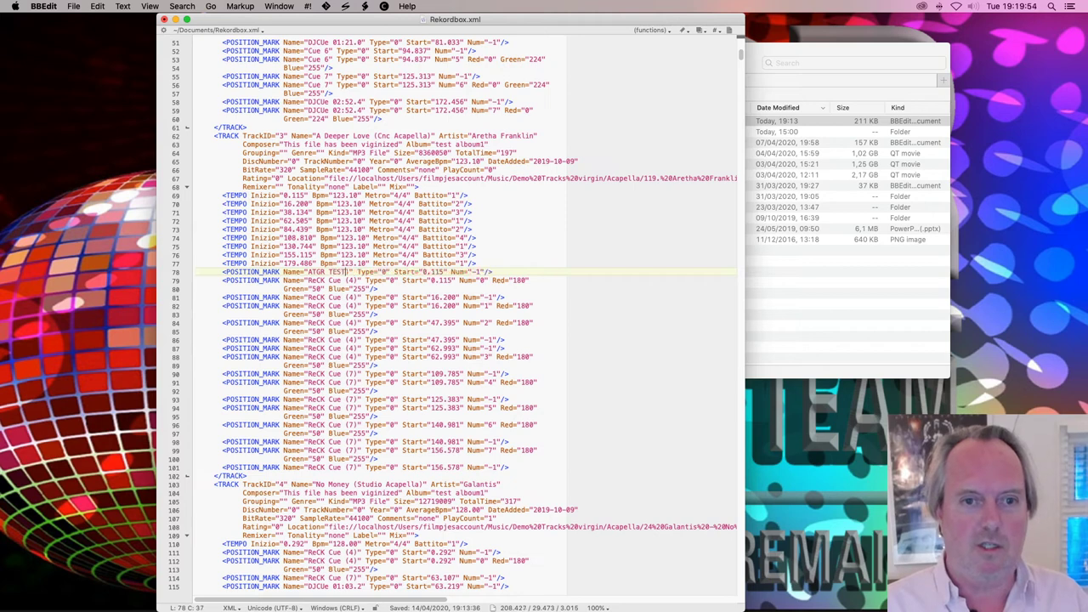
key("BackSpace")
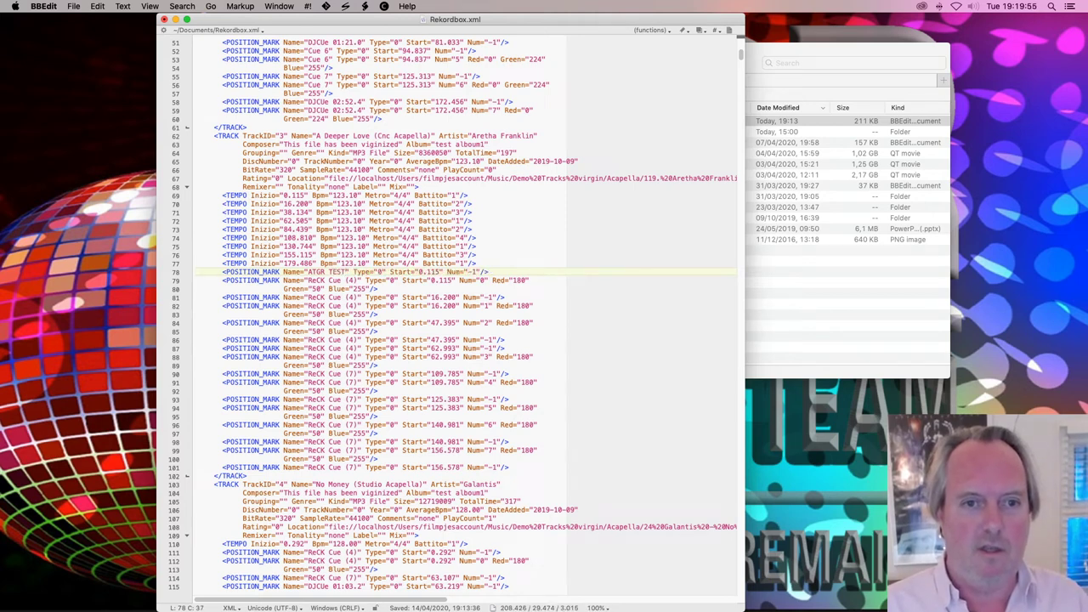
left_click(308, 272, "shift")
key("super+c")
left_click_drag(309, 280, 355, 280)
key("super+v")
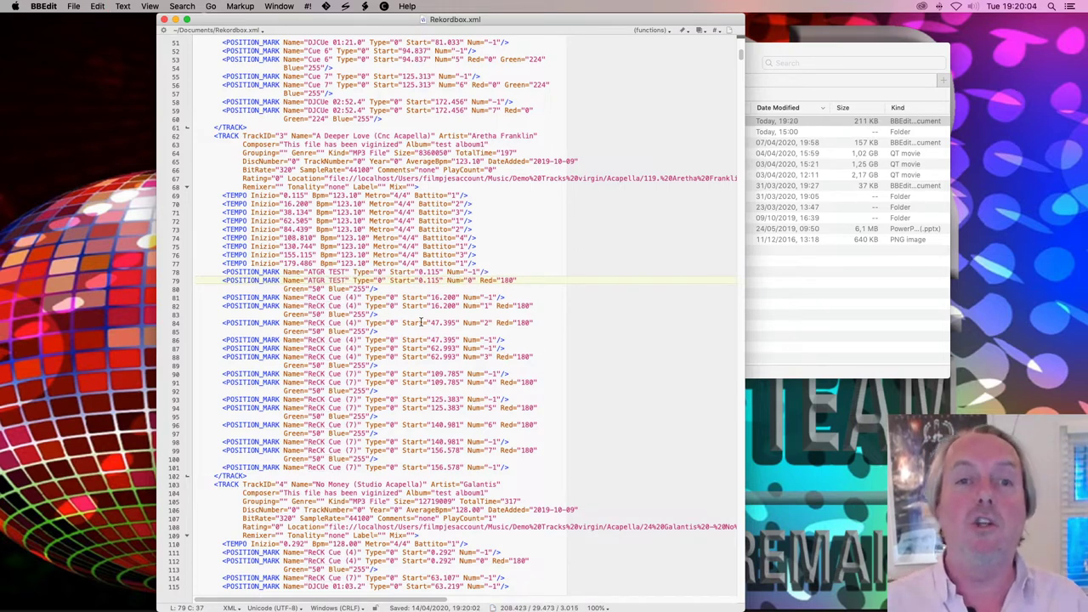
Step: In rekordbox, reimport the rekordbox xml Playlists folder, replacing the same-named lists, and check the loaded track's hot and memory cues
key("super+Tab")
key("super+Tab")
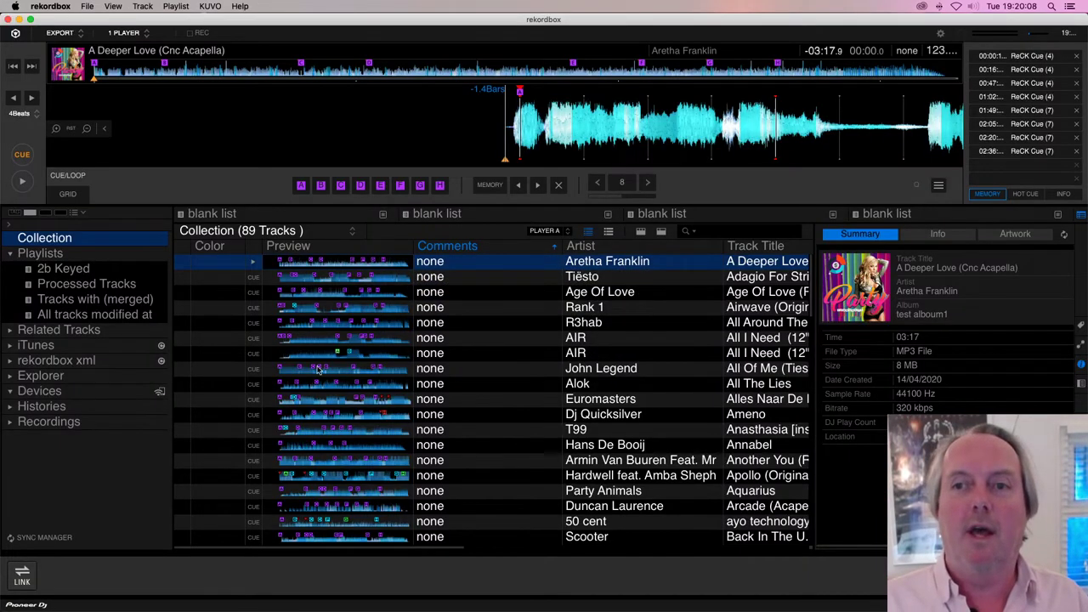
left_click(10, 360)
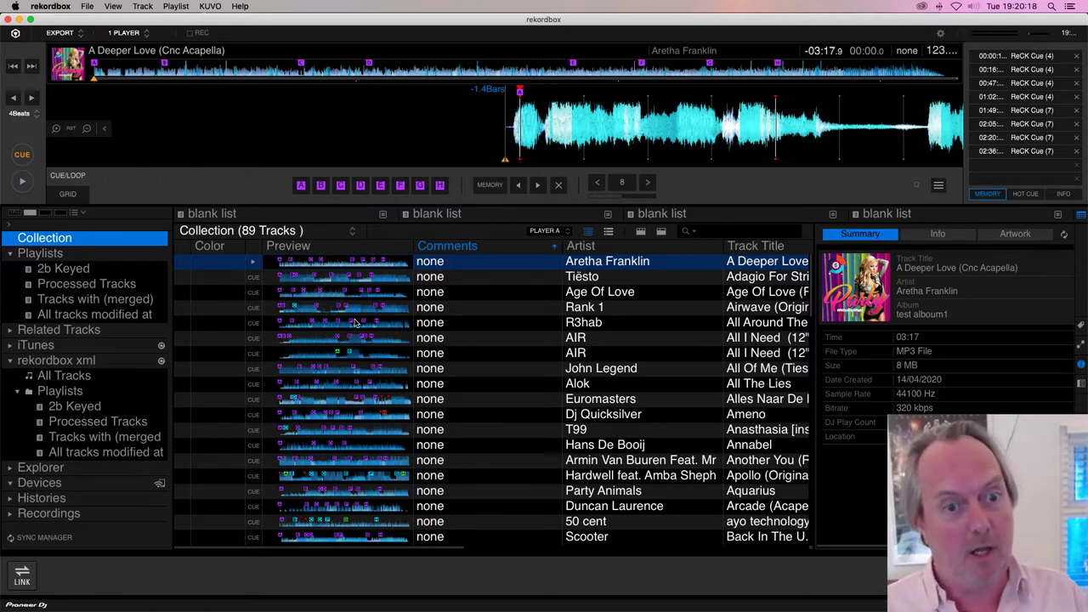
left_click(74, 395)
right_click(73, 394)
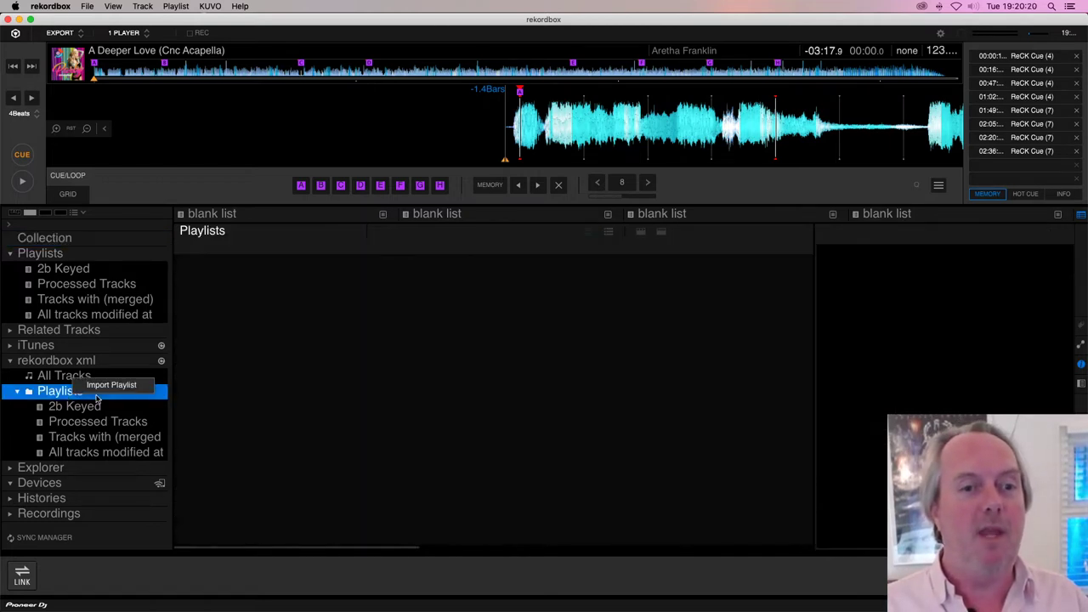
left_click(114, 384)
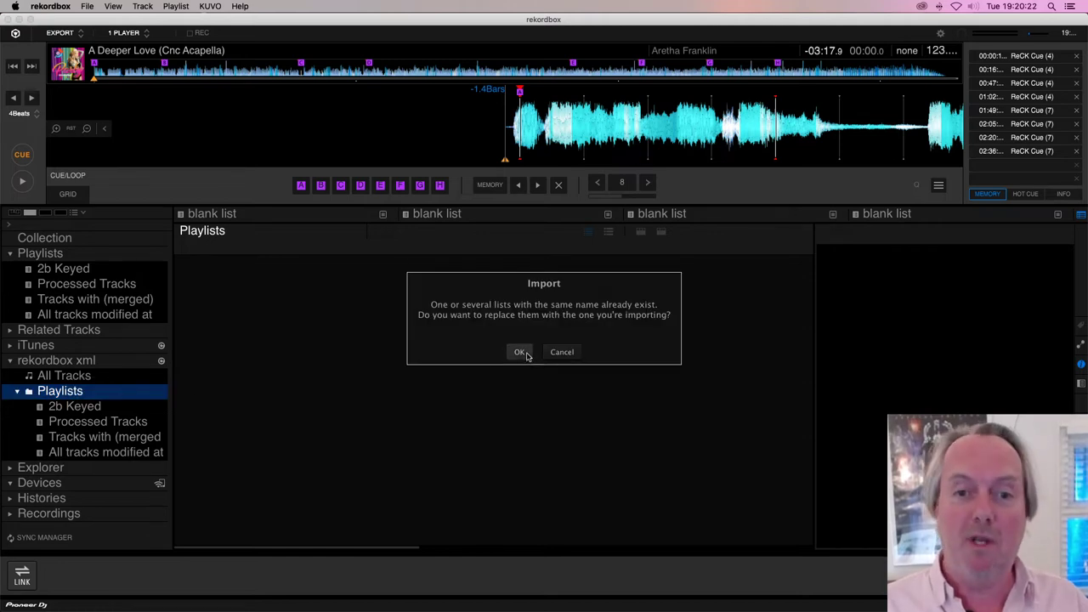
left_click(519, 351)
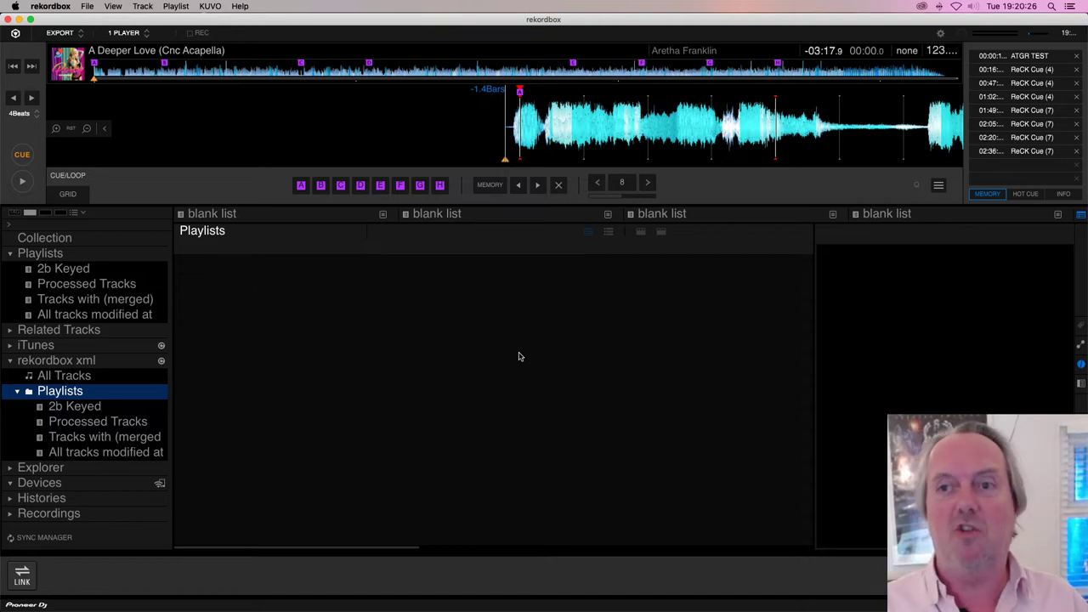
left_click(1025, 194)
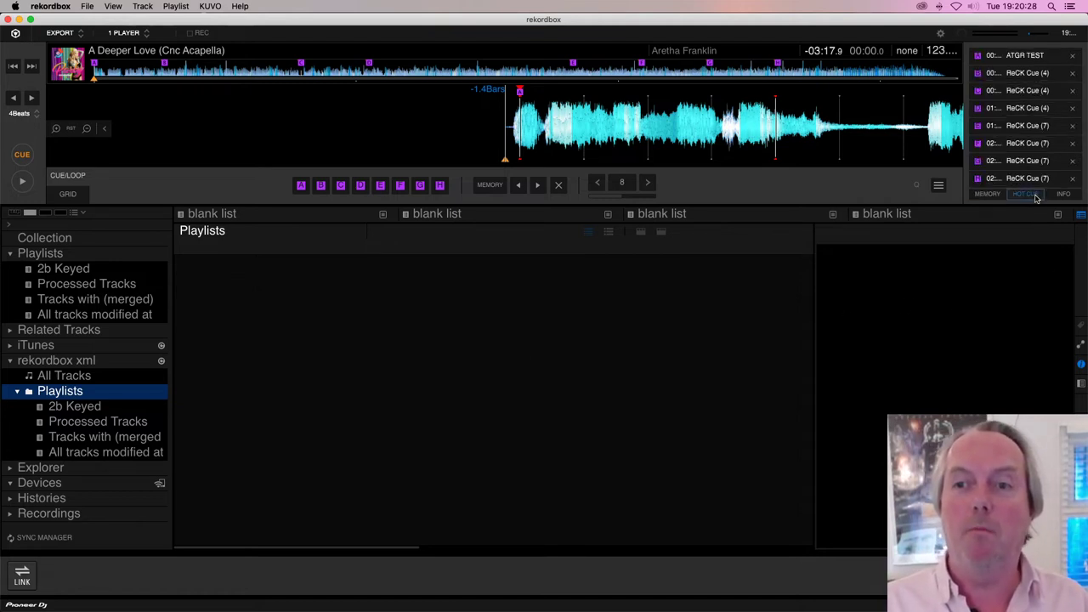
left_click(994, 196)
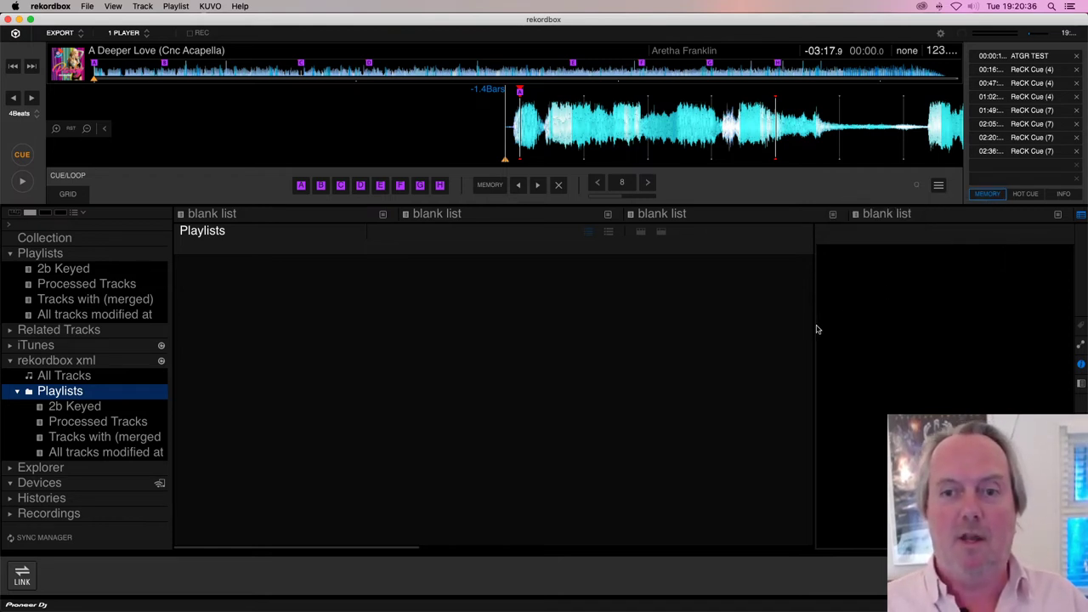
Step: Minimize the current rekordbox window and launch the other installed rekordbox version
key("super+m")
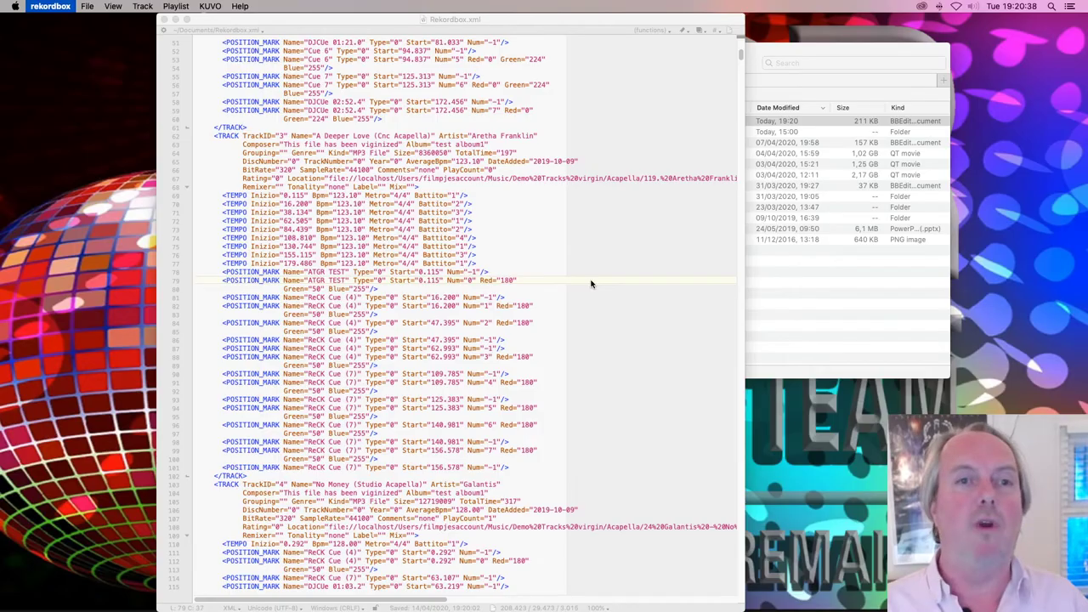
left_click(591, 284)
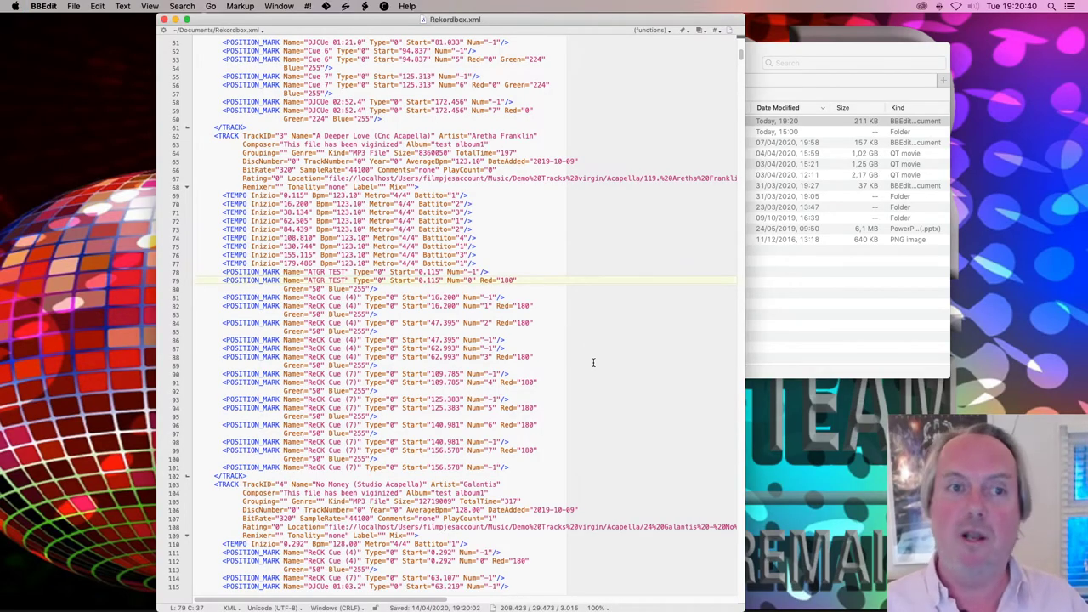
mouse_move(629, 608)
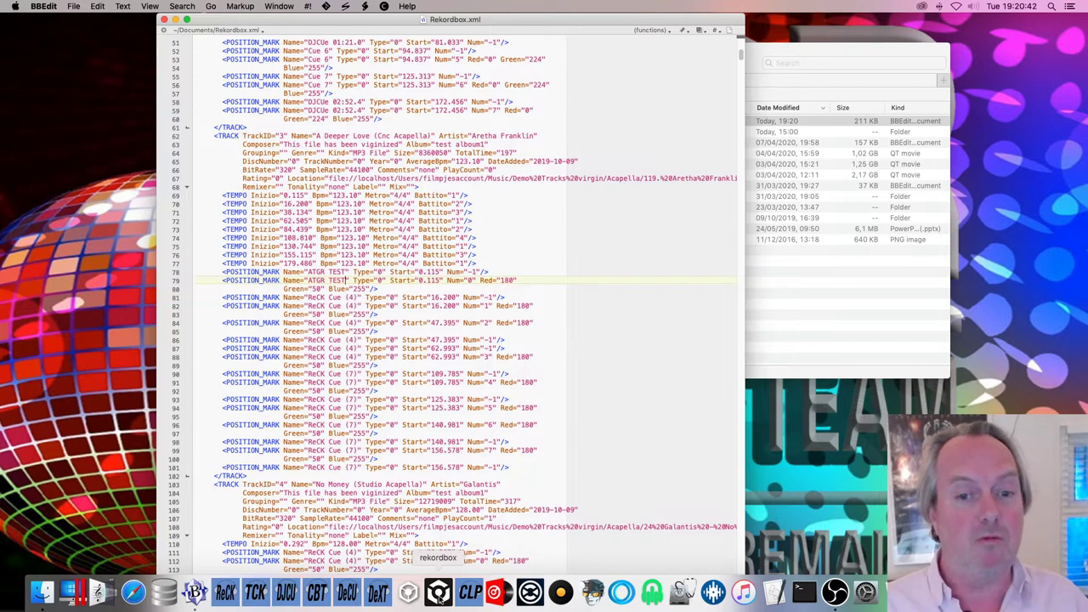
left_click(439, 593)
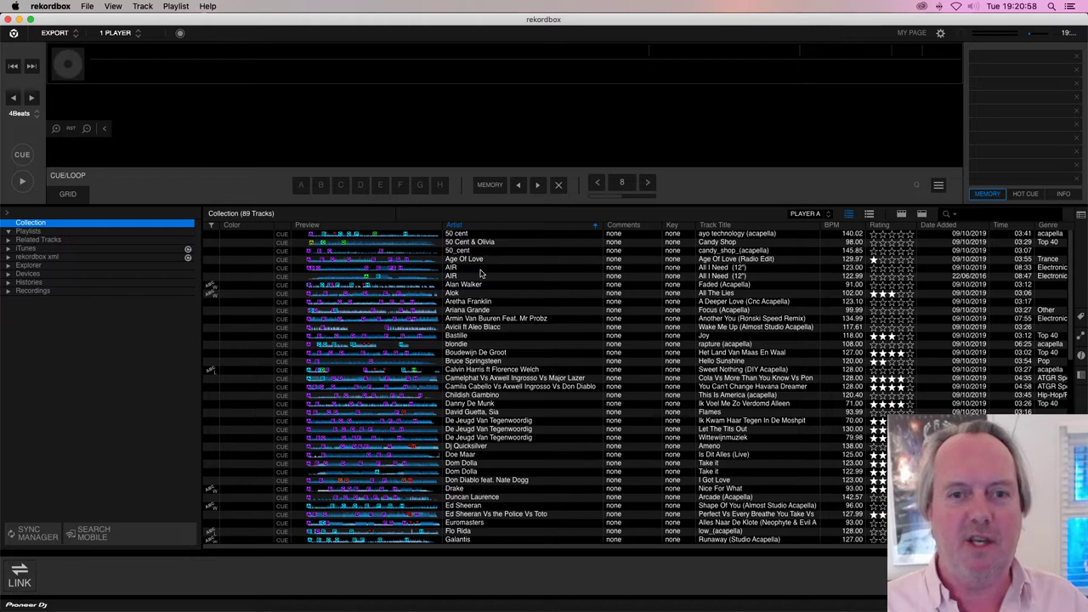
Step: Load A Deeper Love (Cnc Acapella) by Aretha Franklin into the player and check its memory cue names
left_click(492, 293)
left_click(496, 302)
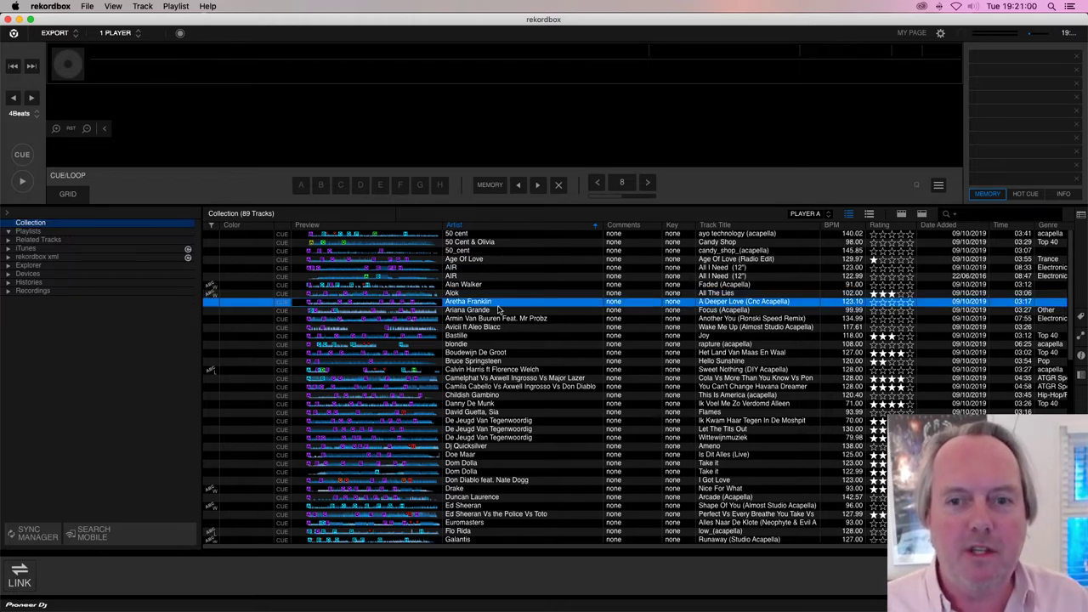
left_click(502, 311)
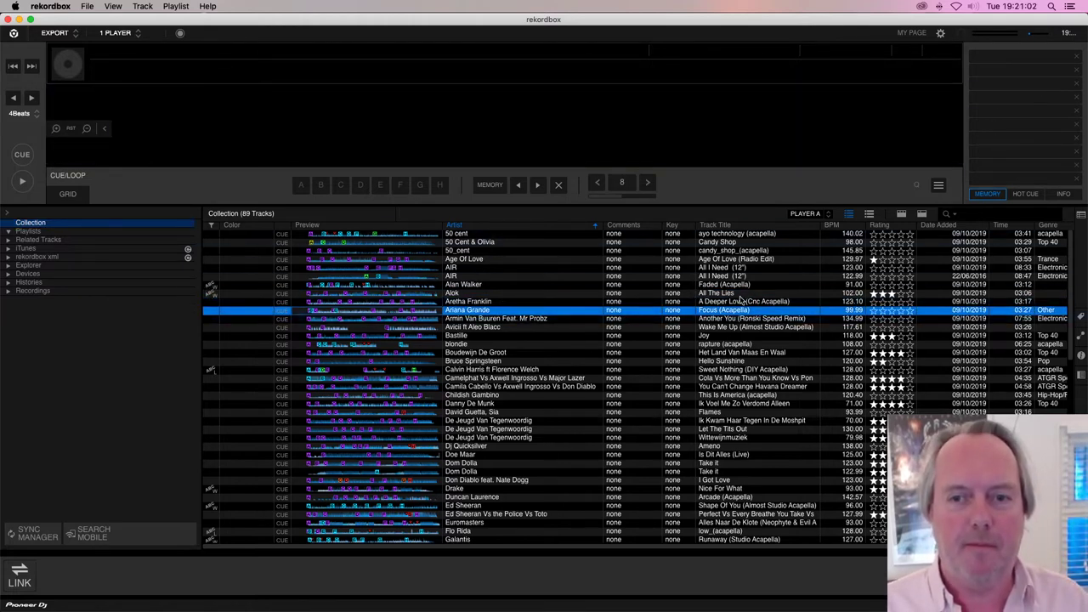
left_click(742, 302)
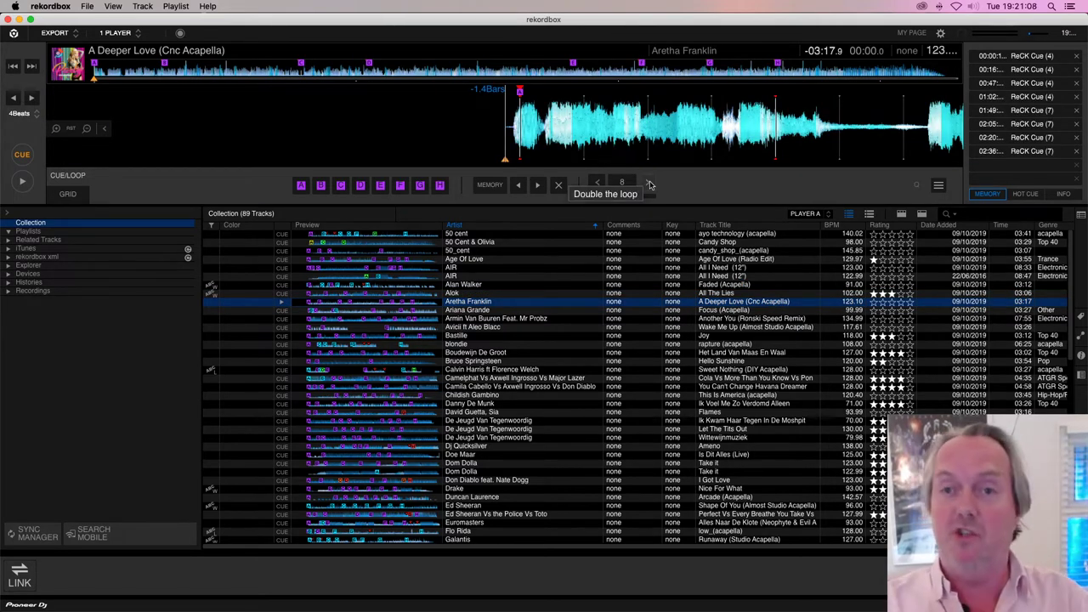
Step: Expand the rekordbox xml source and import its whole Playlists folder
left_click(8, 256)
left_click(53, 274)
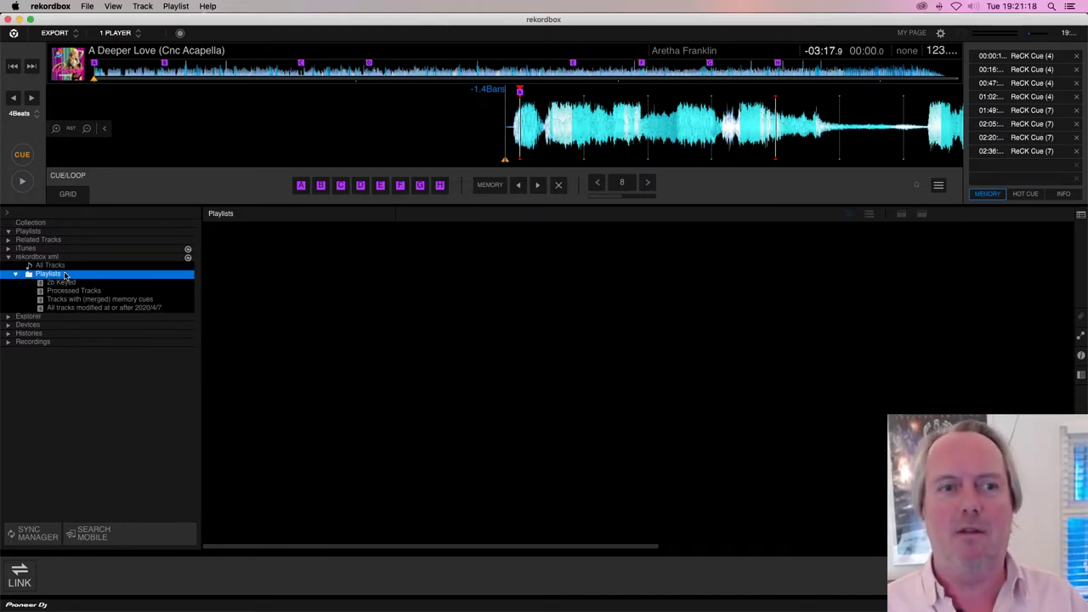
right_click(64, 275)
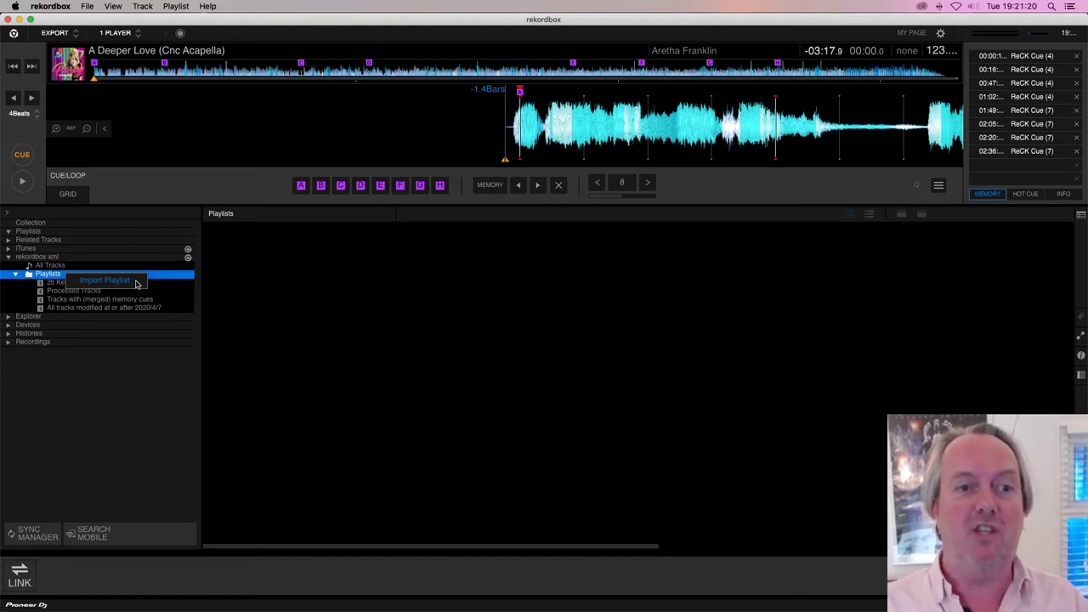
left_click(105, 280)
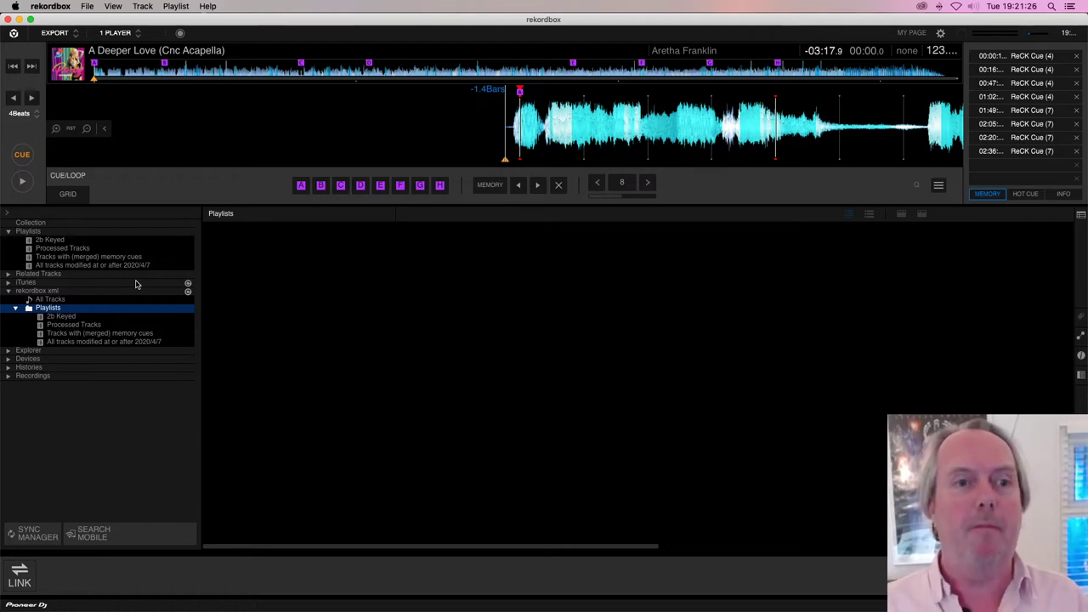
left_click(57, 241)
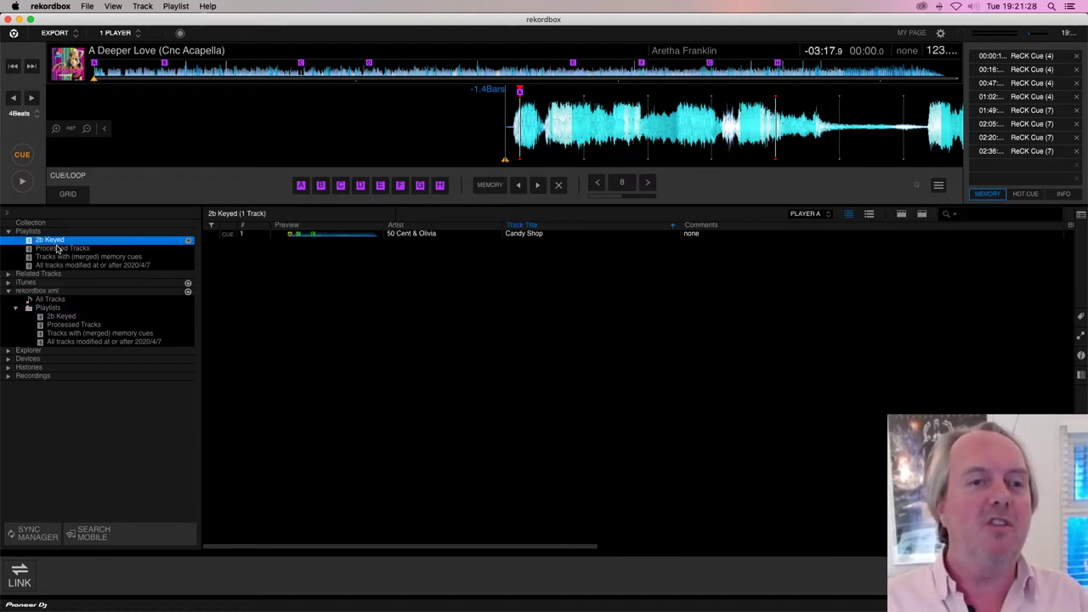
right_click(64, 242)
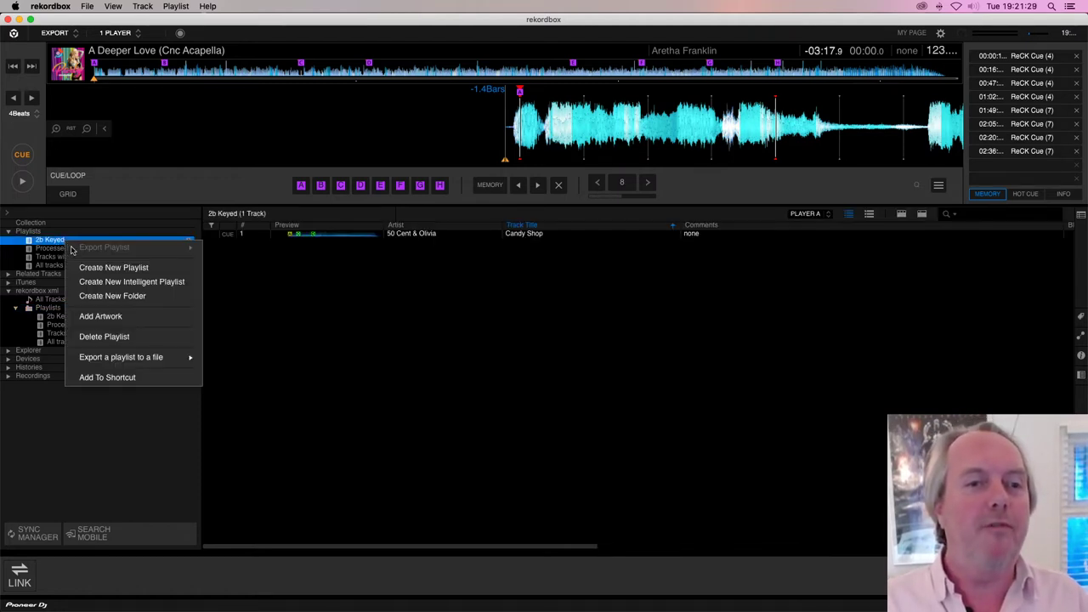
left_click(107, 337)
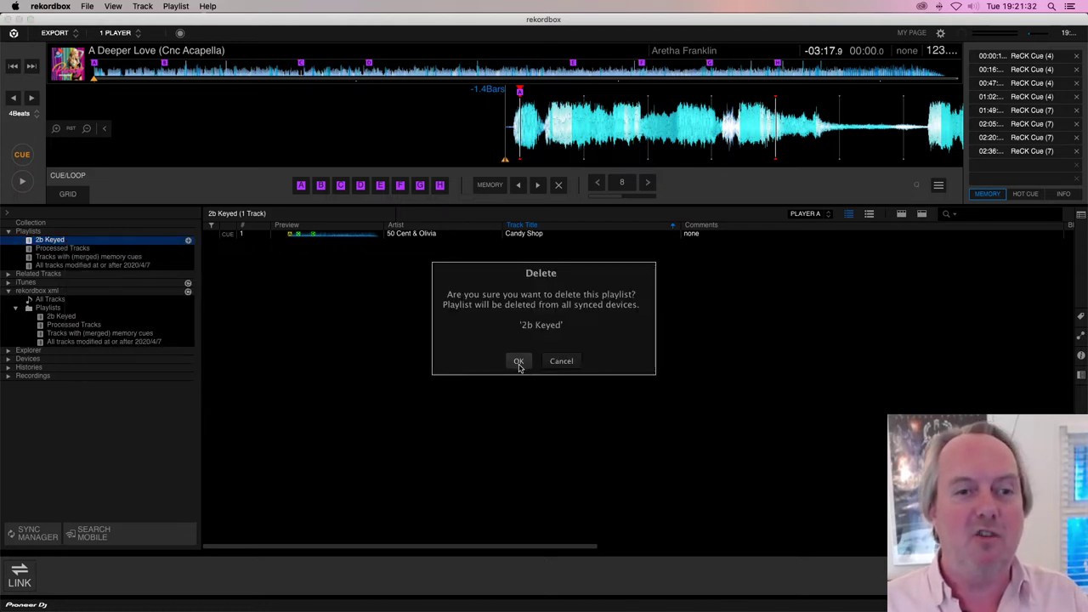
left_click(561, 360)
Step: Import the library from rekordbox ver. 5 or earlier, restarting rekordbox to complete the import
left_click(87, 6)
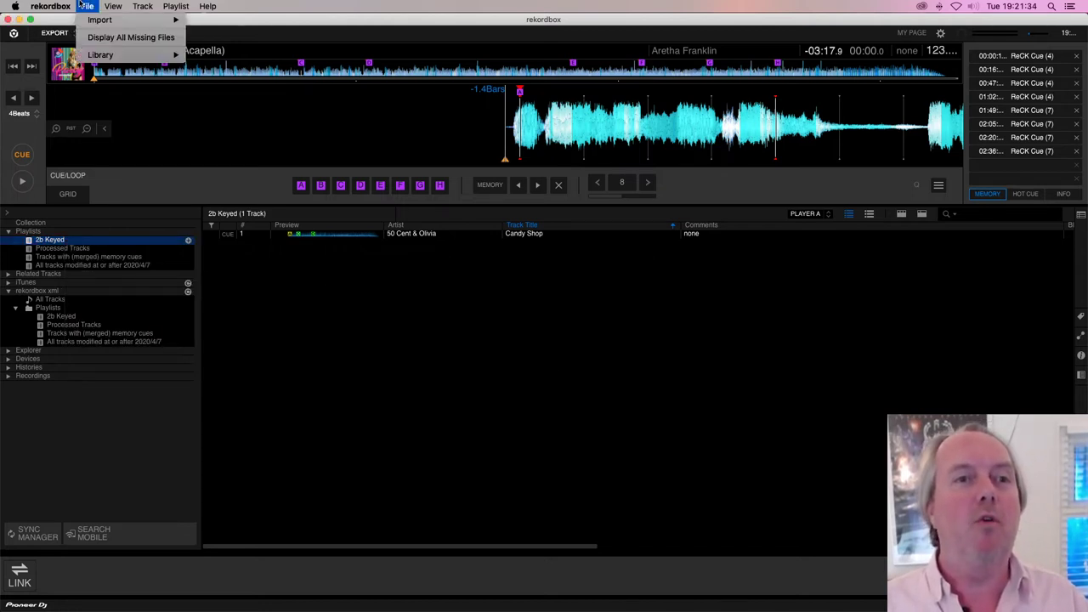
mouse_move(127, 19)
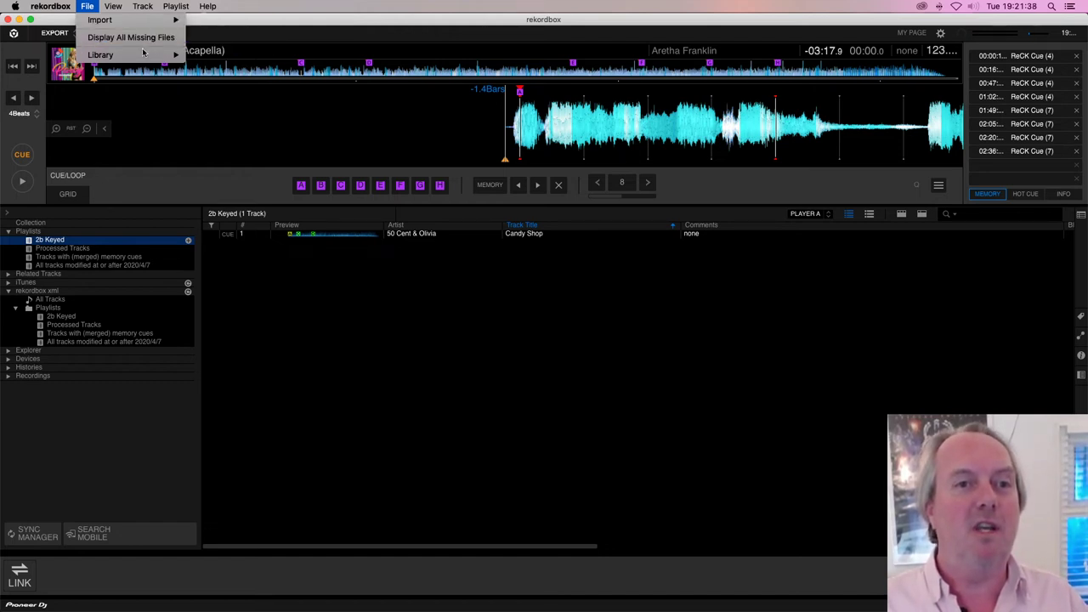
mouse_move(144, 54)
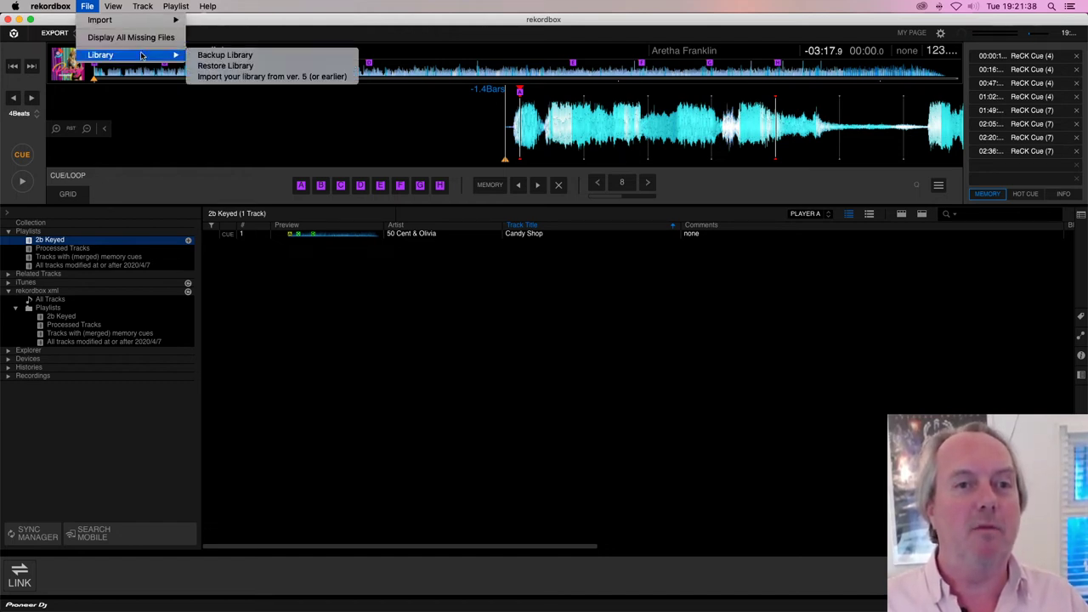
left_click(267, 78)
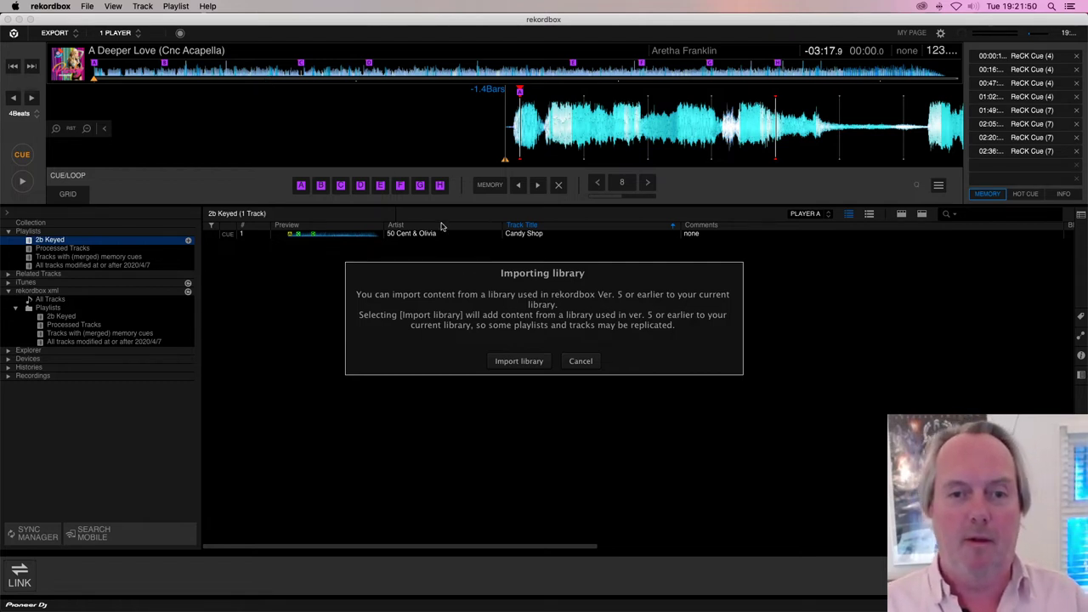
left_click(516, 364)
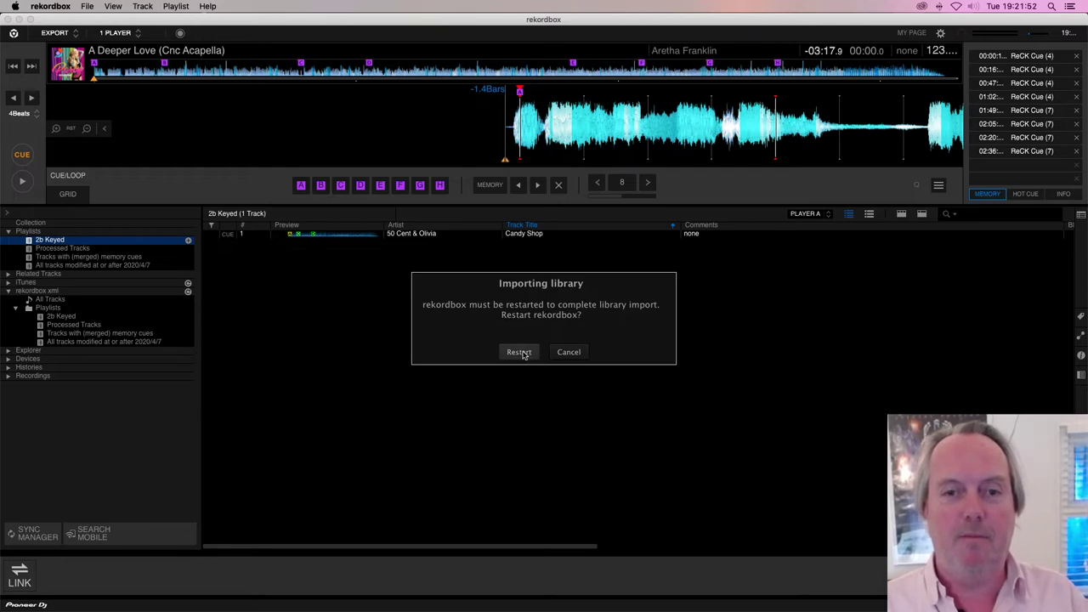
left_click(520, 351)
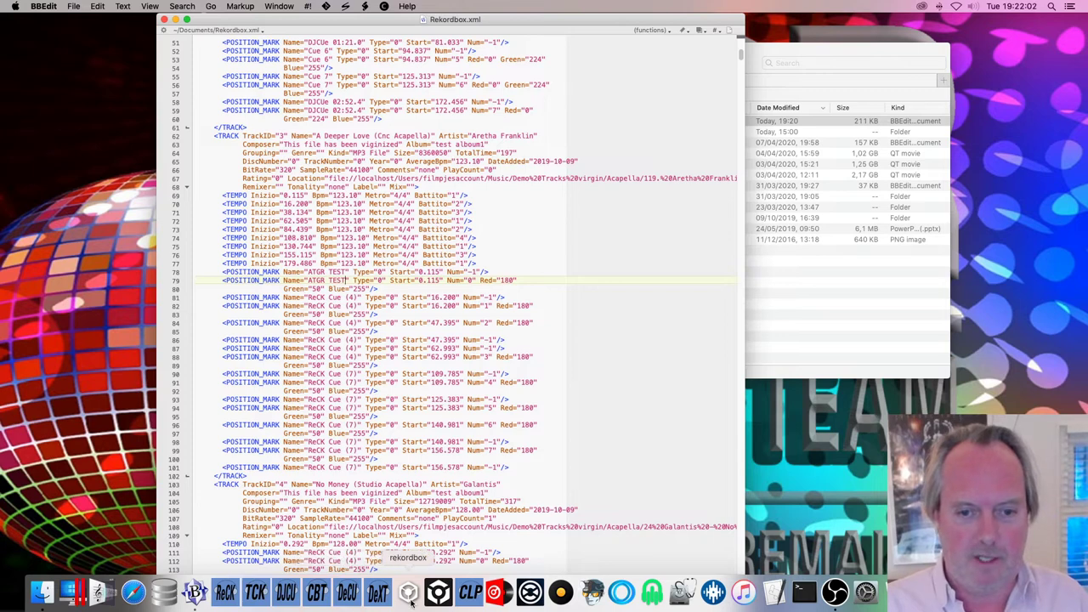
left_click(439, 593)
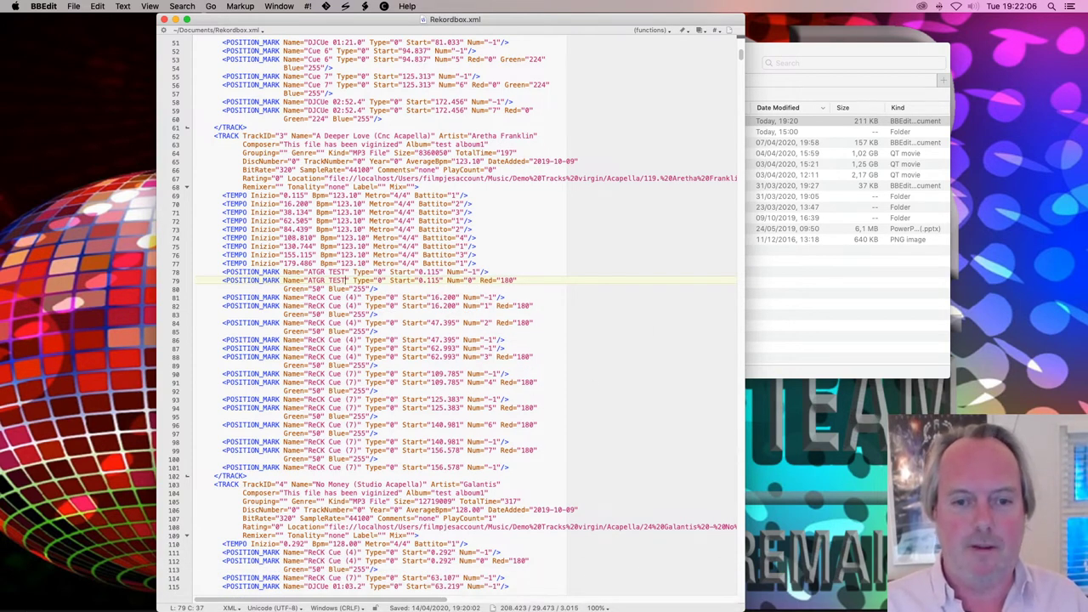
mouse_move(441, 605)
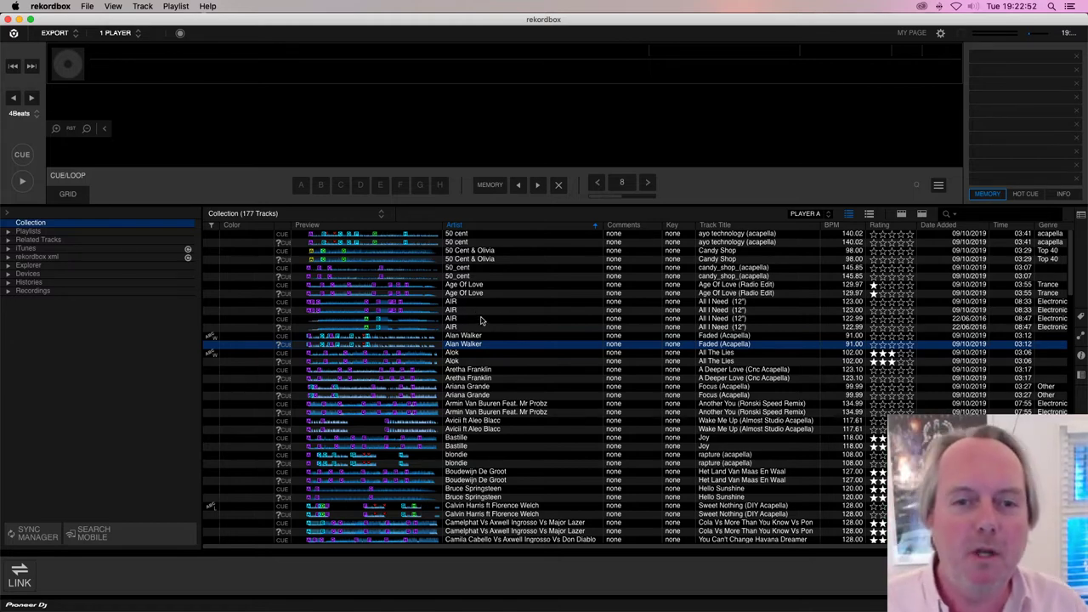
Step: Load both copies of A Deeper Love (Cnc Acapella) from the Collection in turn and compare their memory cues
scroll(476, 321, "down", 2)
left_click_drag(471, 347, 607, 132)
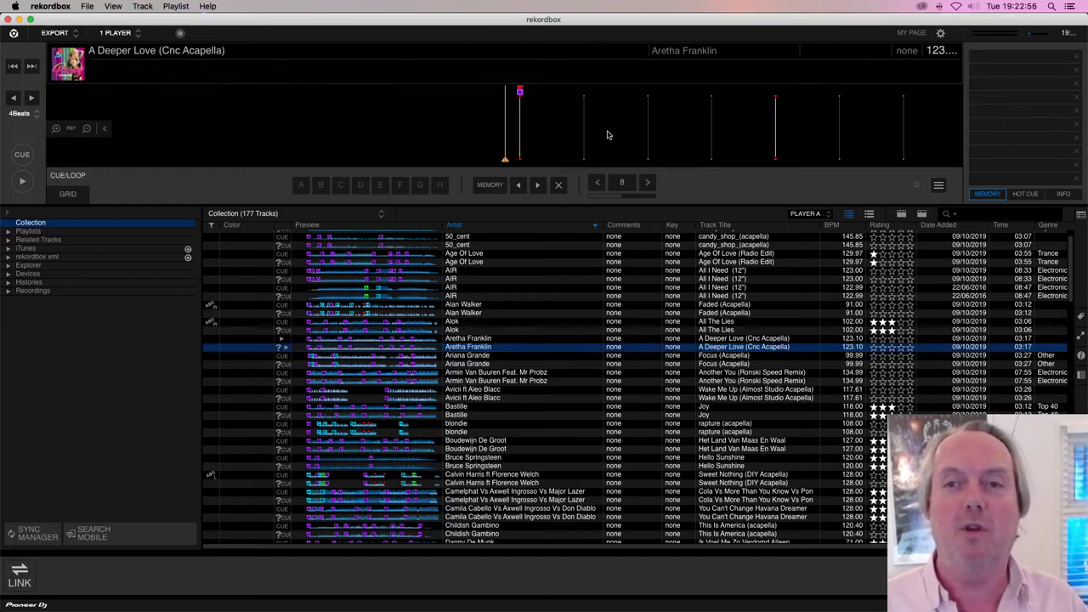
left_click(737, 339)
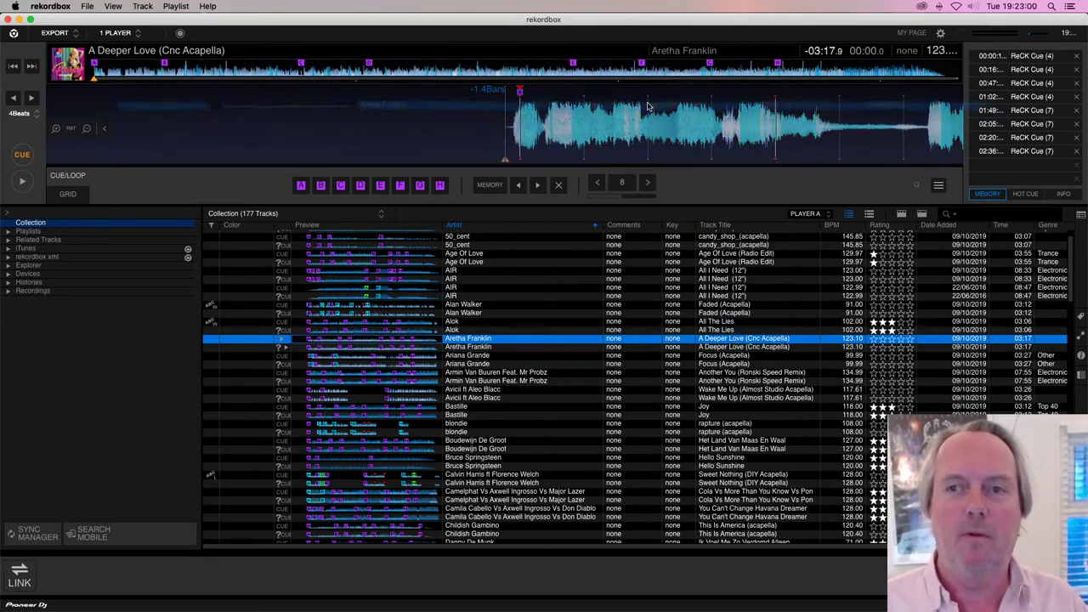
left_click(640, 129)
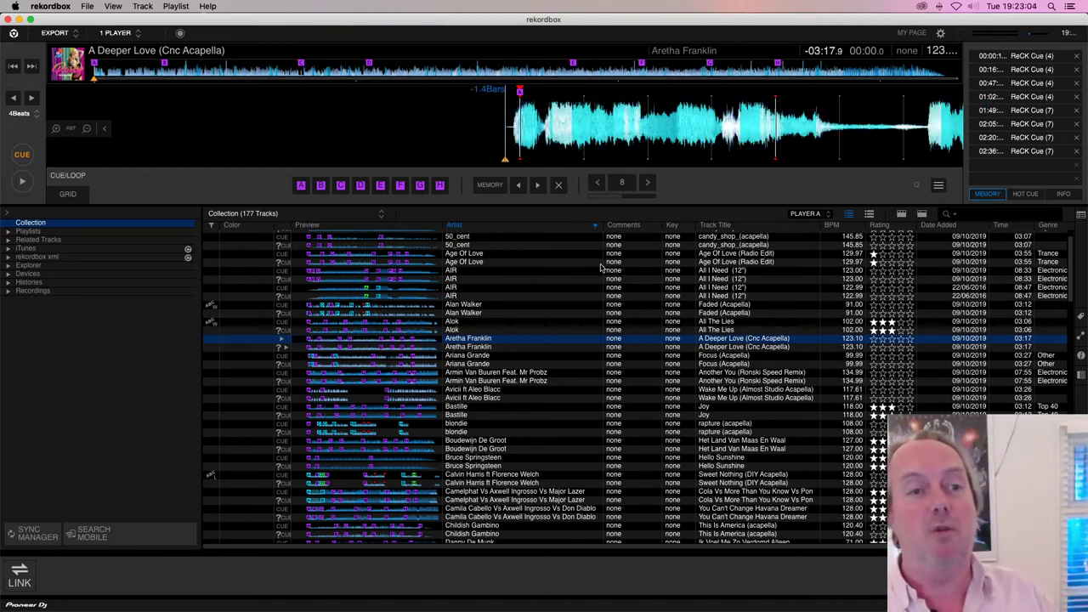
Step: Reimport the Playlists folder from the rekordbox xml source into the enlarged library and confirm the import
left_click(7, 256)
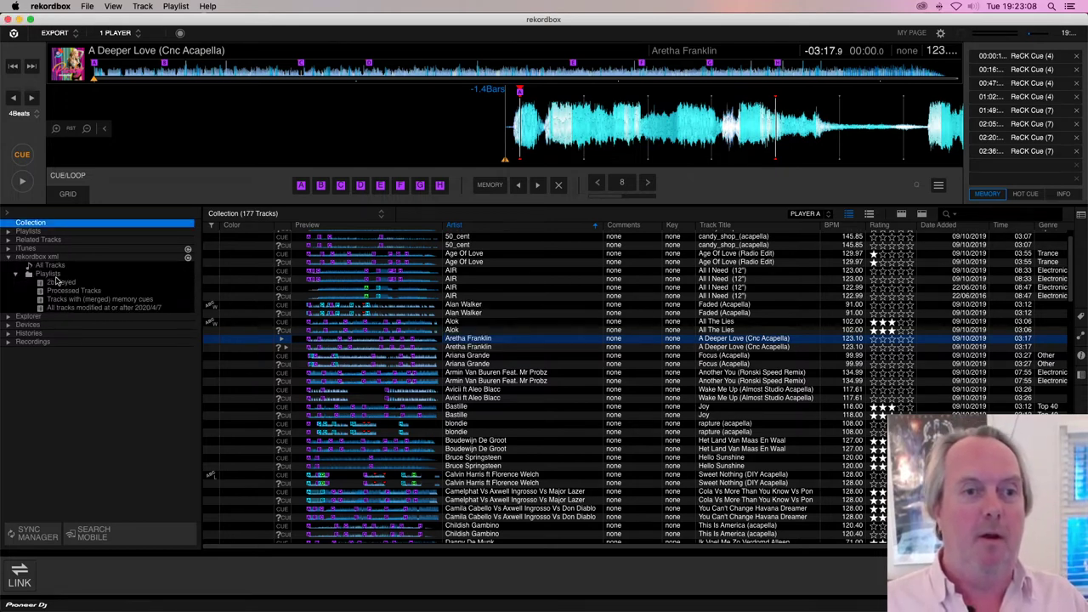
left_click(51, 274)
right_click(68, 276)
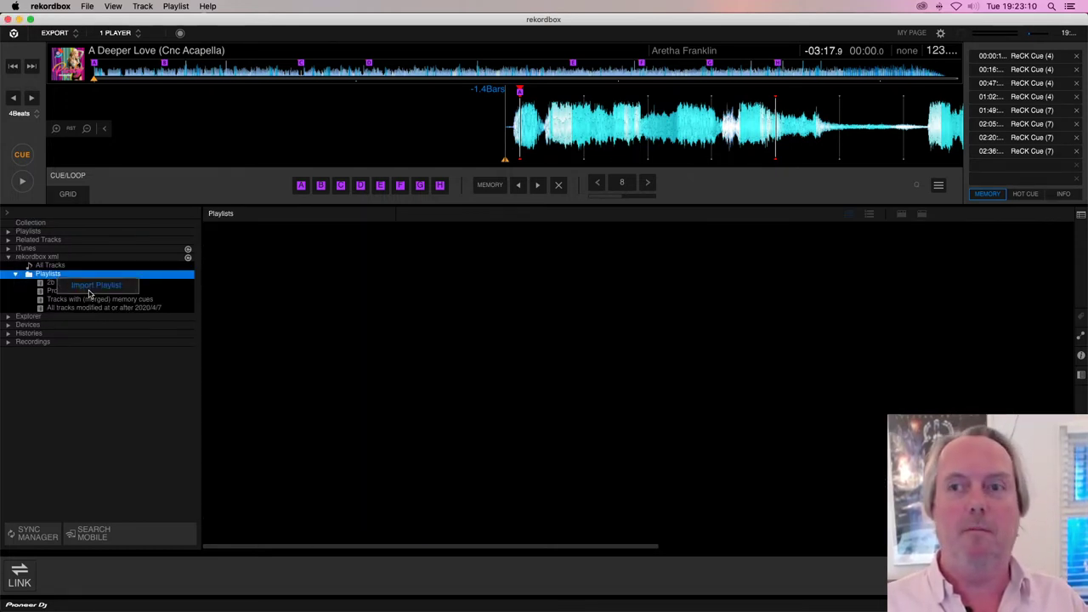
left_click(89, 289)
left_click(518, 351)
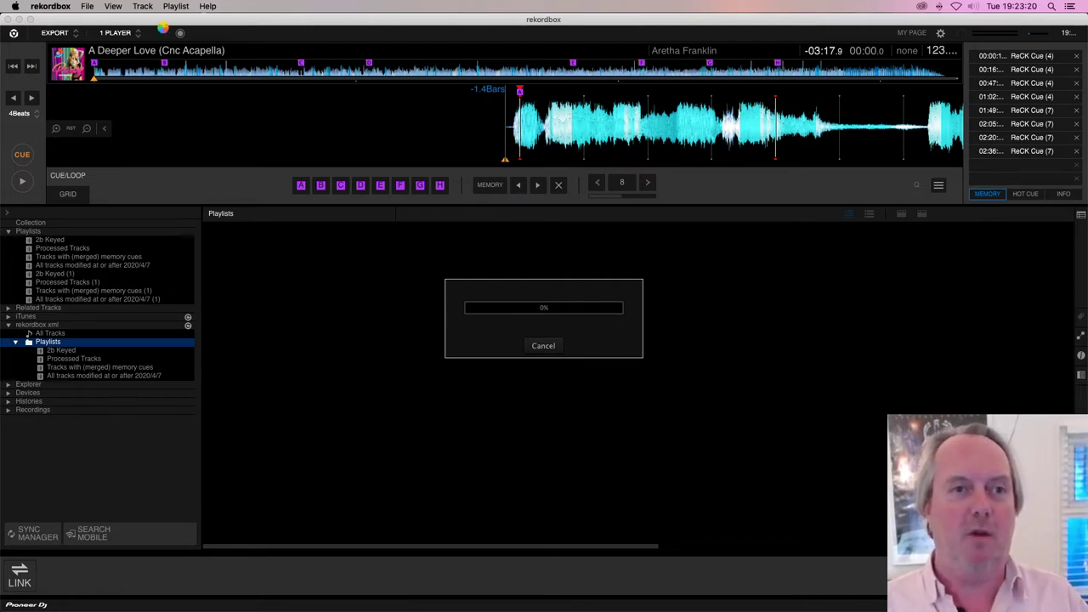
Step: Force quit rekordbox from the macOS Force Quit Applications window
left_click_drag(162, 21, 219, 23)
left_click(27, 61)
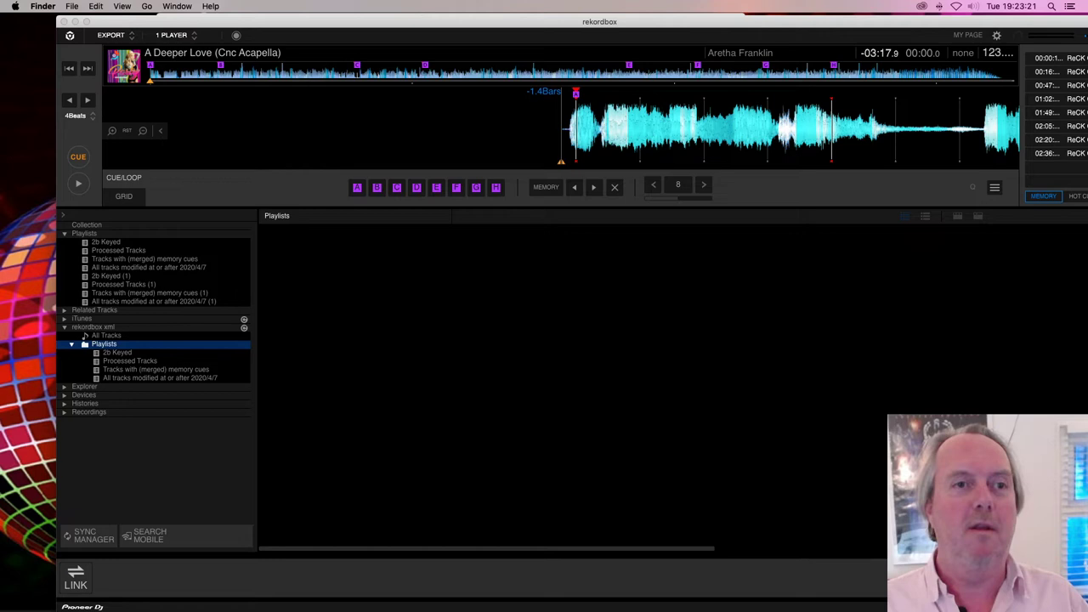
left_click(15, 6)
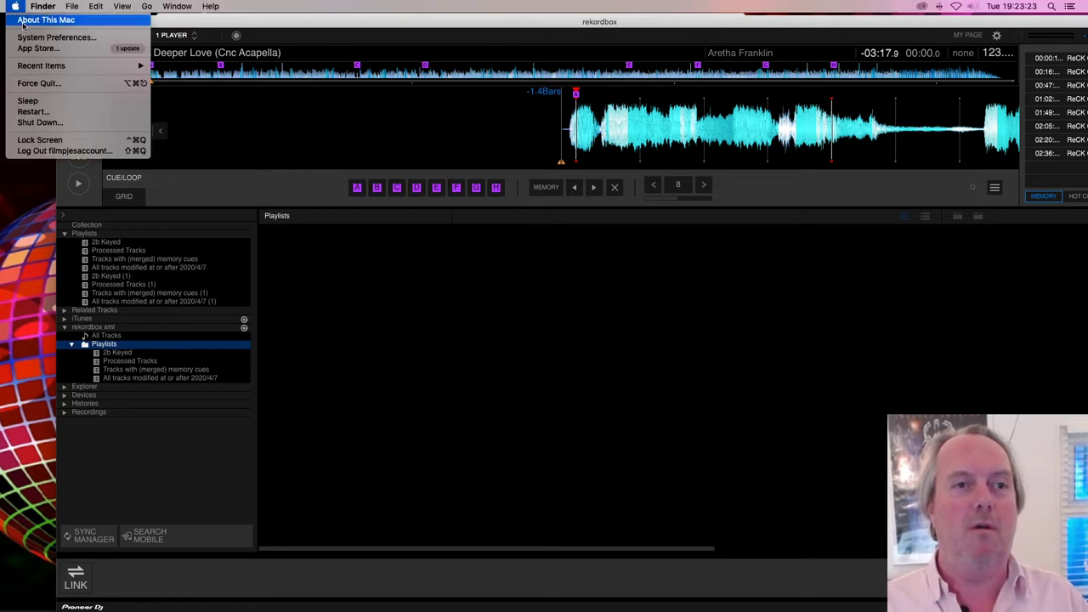
left_click(38, 80)
left_click(903, 91)
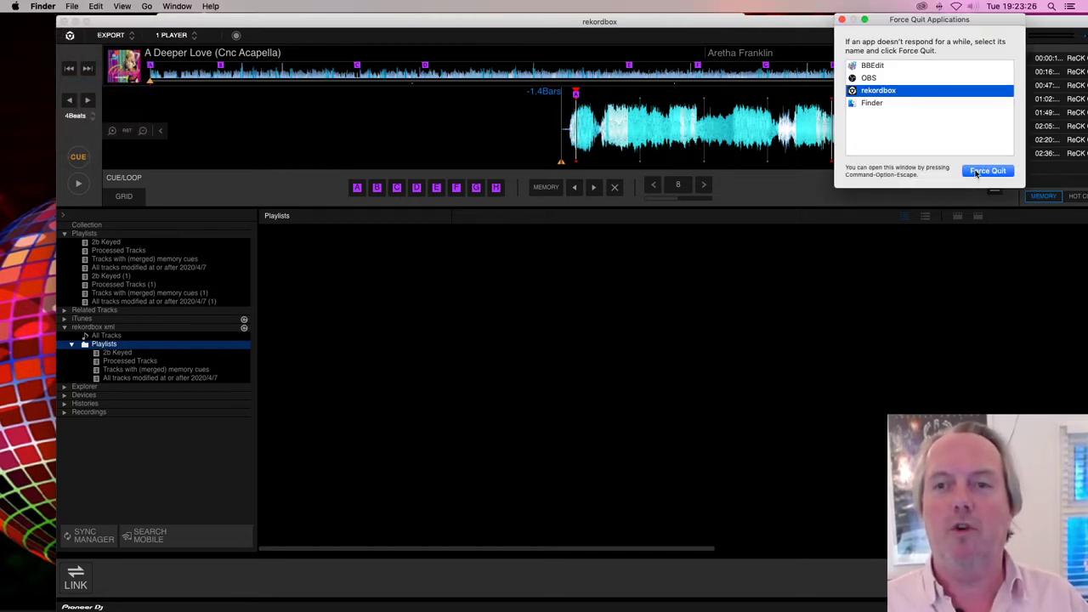
left_click(988, 171)
left_click(1008, 74)
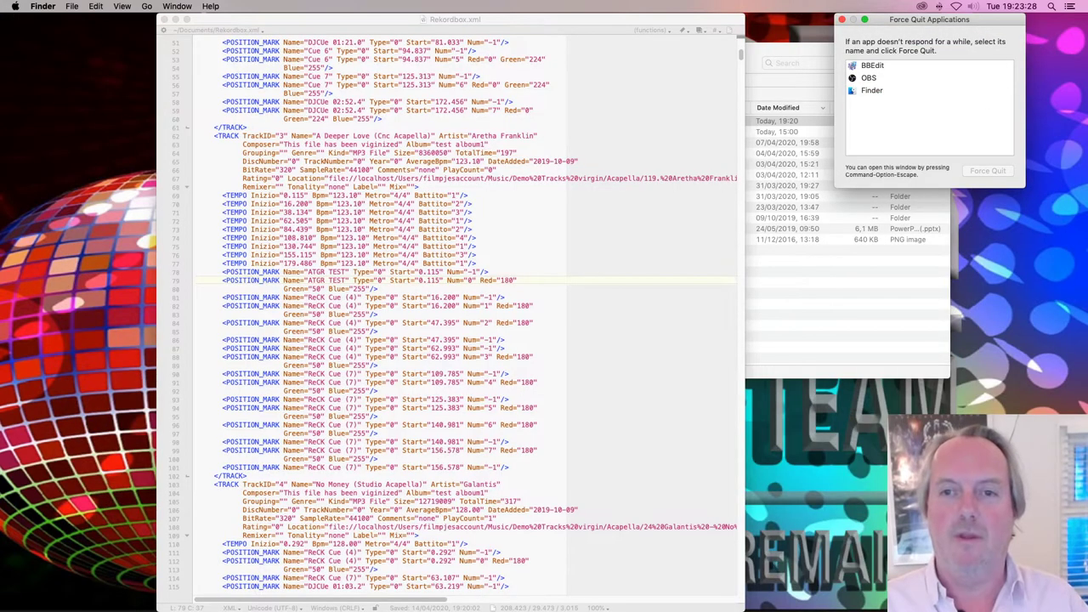
Step: Relaunch rekordbox, closing the Rekordbox.xml document and Force Quit Applications window, and dismiss the notice about older track analysis
mouse_move(255, 606)
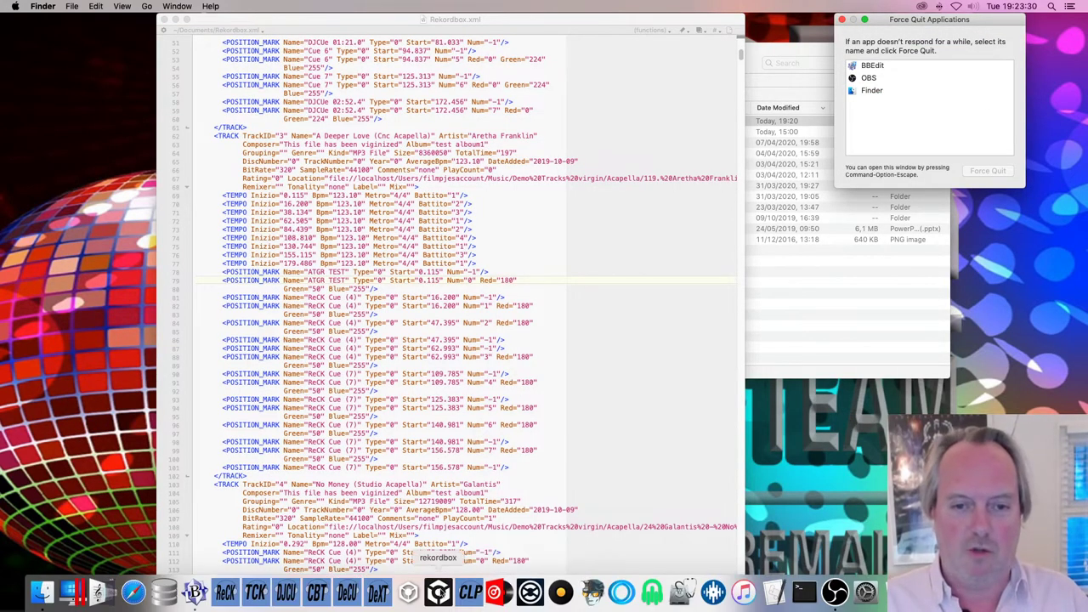
left_click(434, 592)
left_click(509, 317)
key("super+w")
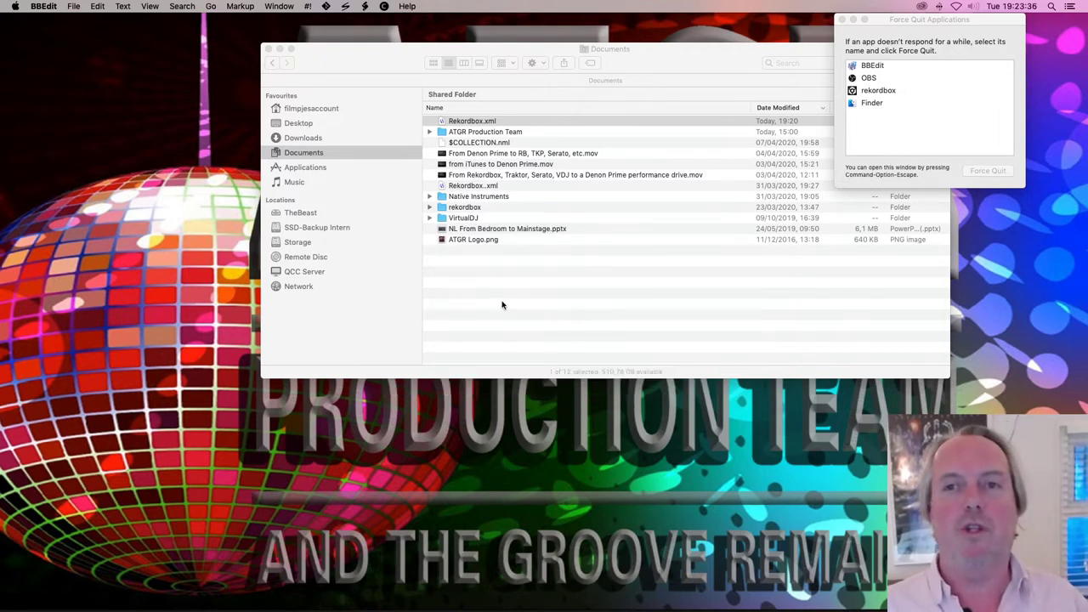
left_click(842, 20)
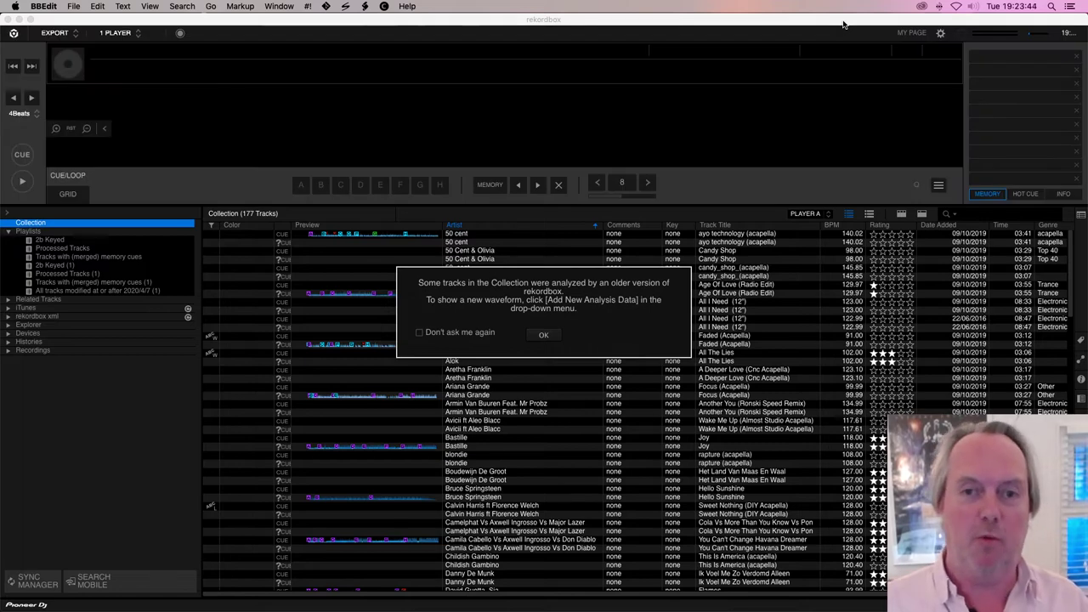
left_click(552, 340)
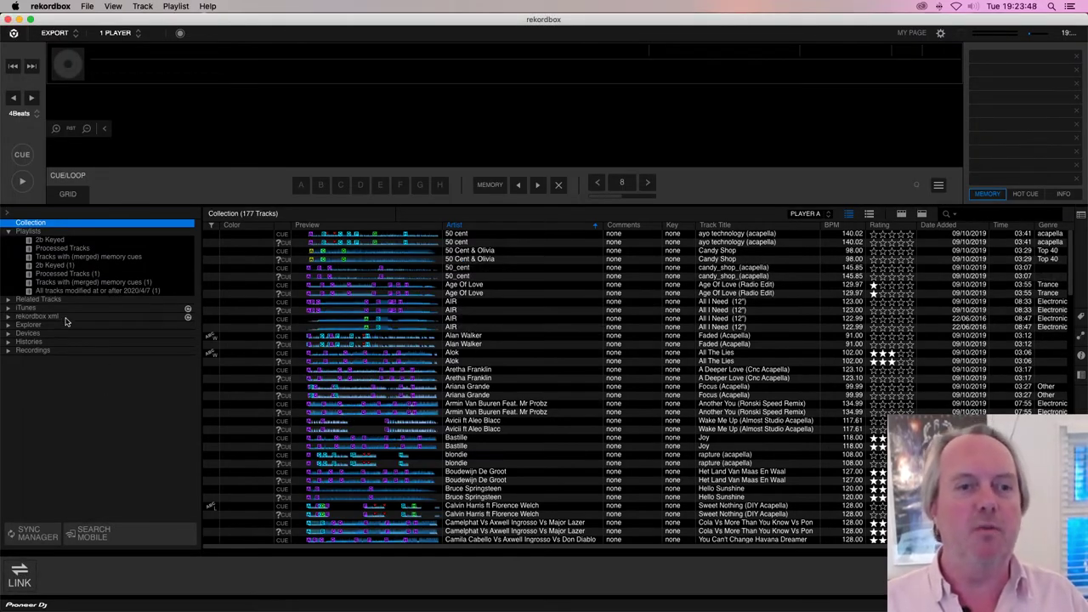
Step: Delete the original 2b Keyed, Processed Tracks and Tracks with (merged) memory cues playlists, confirming each deletion
left_click(58, 248)
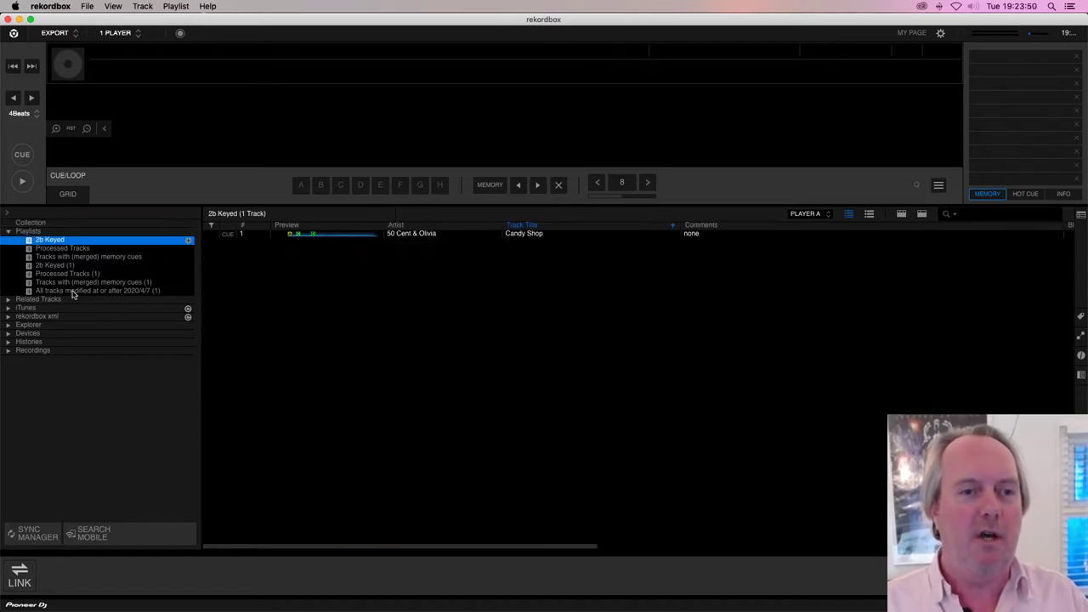
left_click(72, 291)
left_click(56, 242)
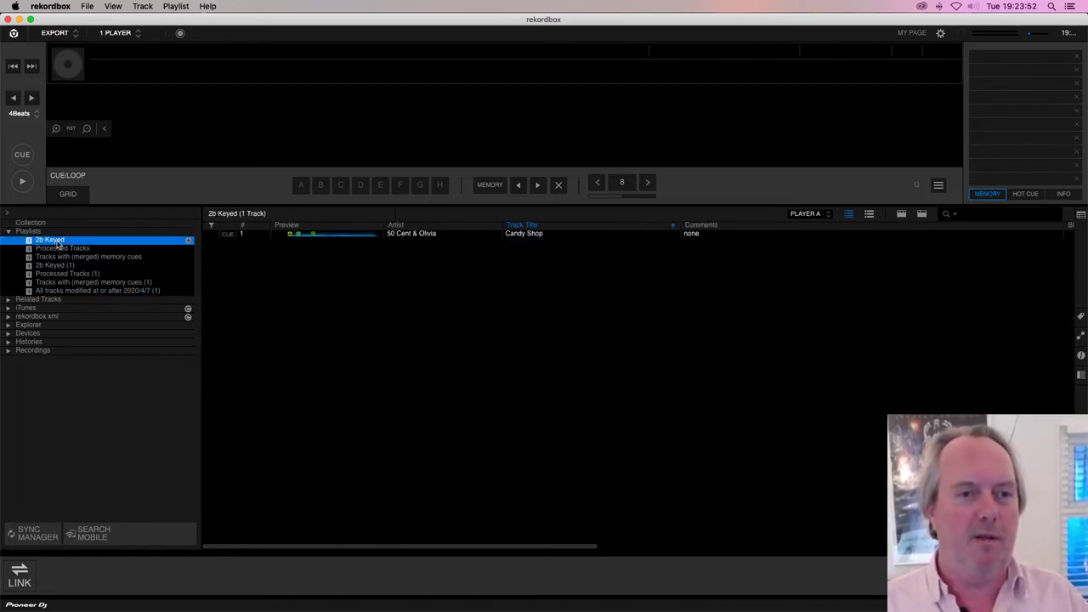
right_click(58, 244)
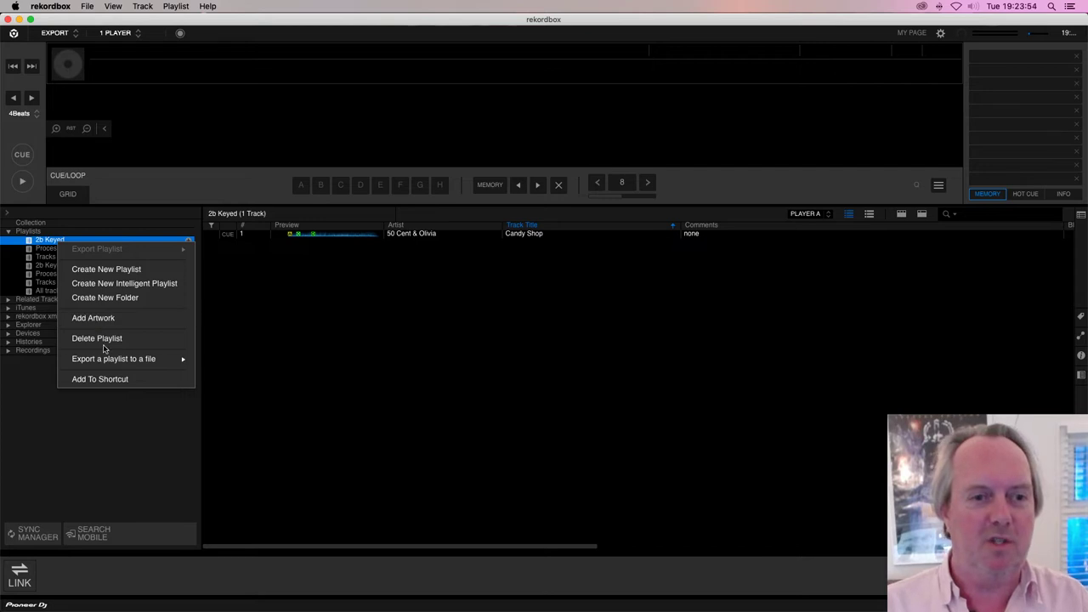
left_click(108, 339)
key("Return")
right_click(91, 242)
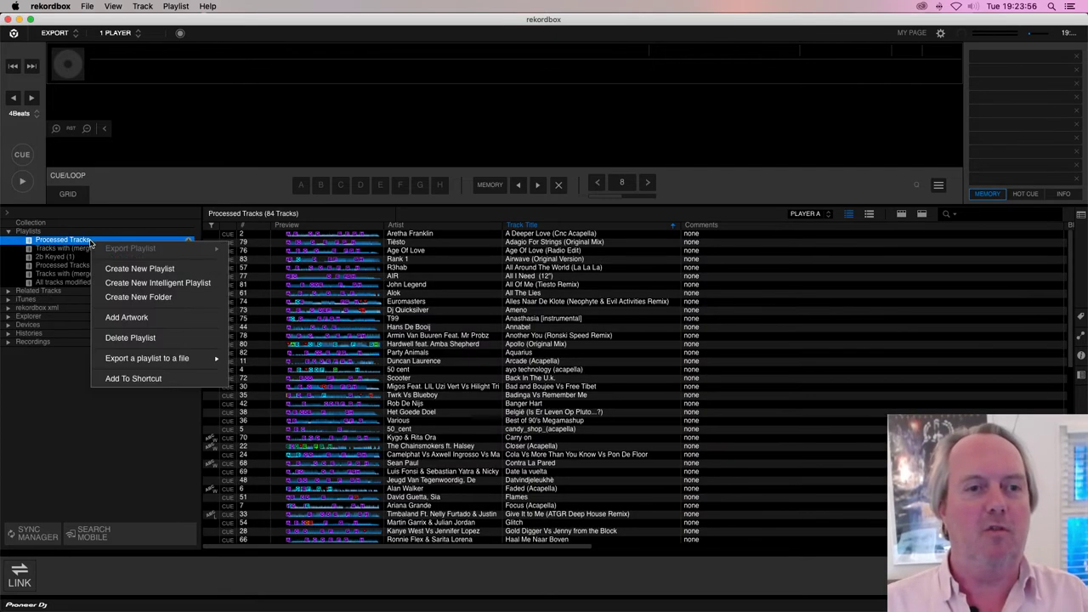
left_click(119, 339)
key("Return")
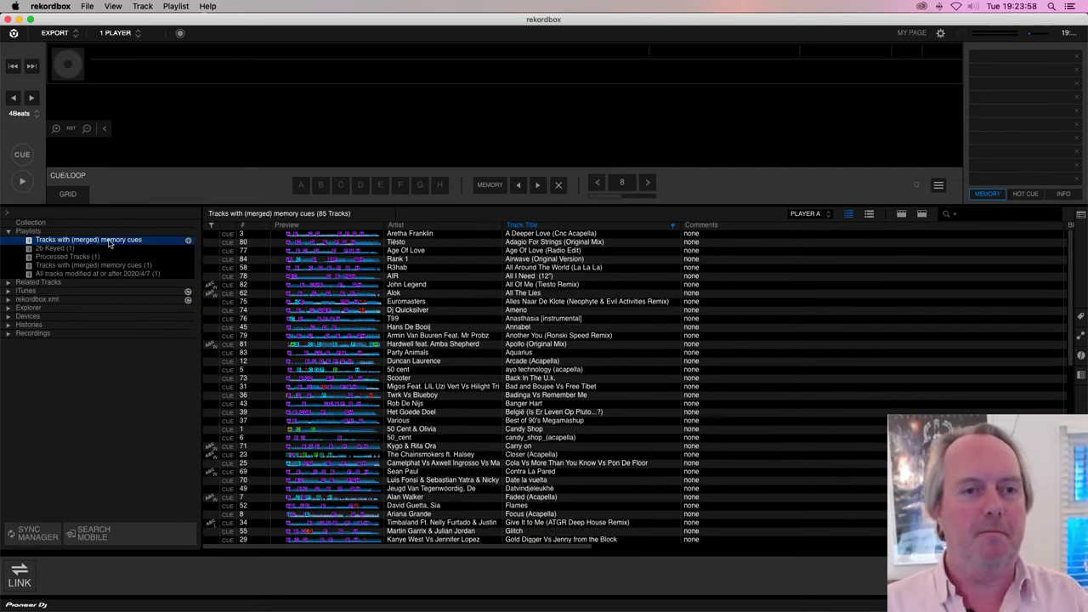
right_click(108, 241)
left_click(136, 337)
key("Return")
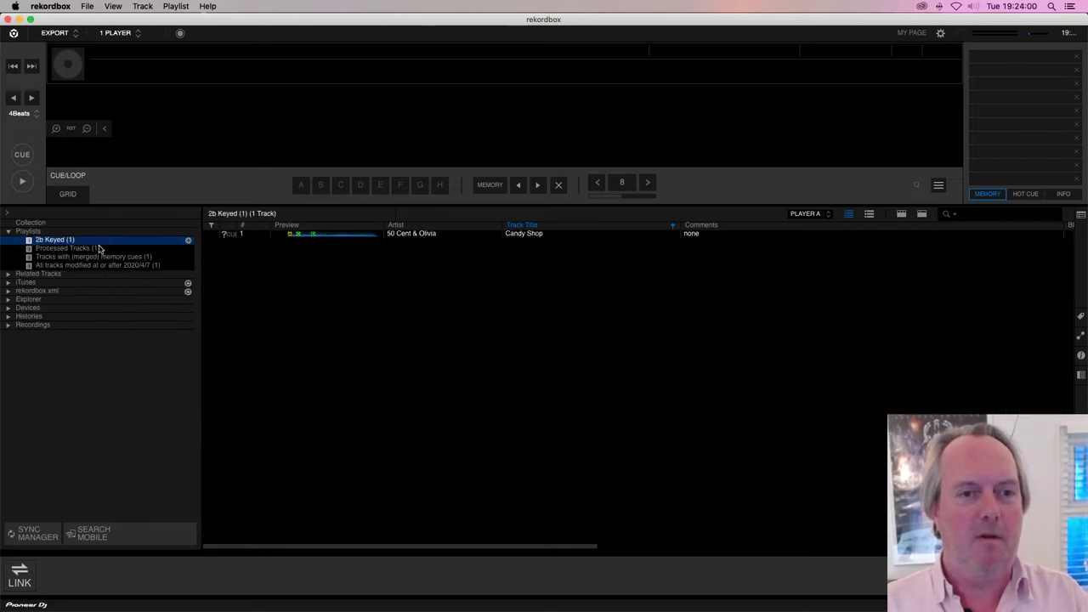
Step: Delete the four remaining playlists whose names end in (1), leaving the library's Playlists folder empty
right_click(100, 248)
left_click(125, 342)
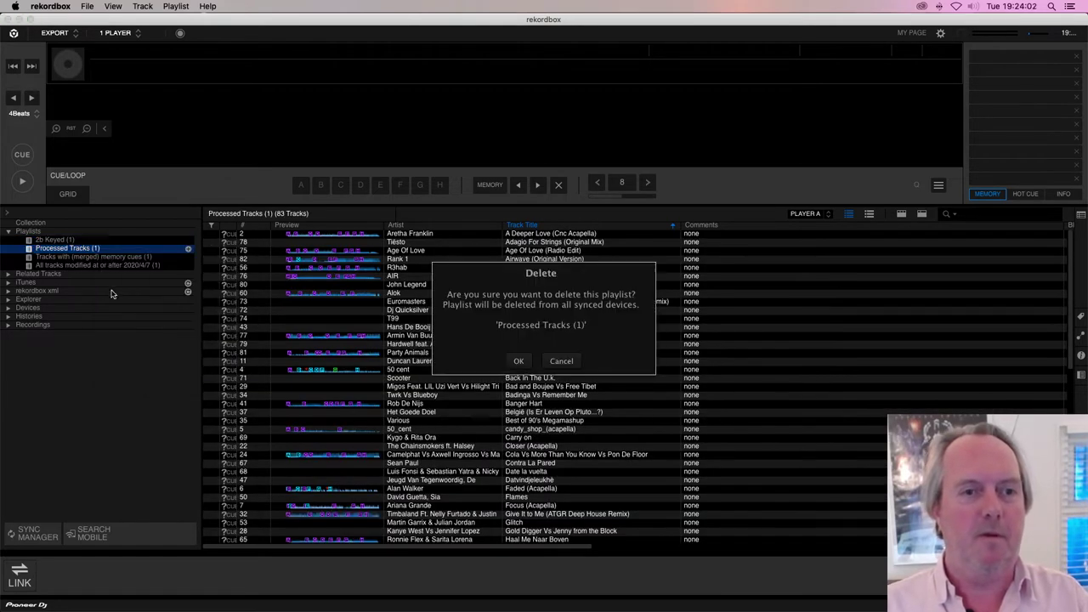
key("Return")
right_click(98, 242)
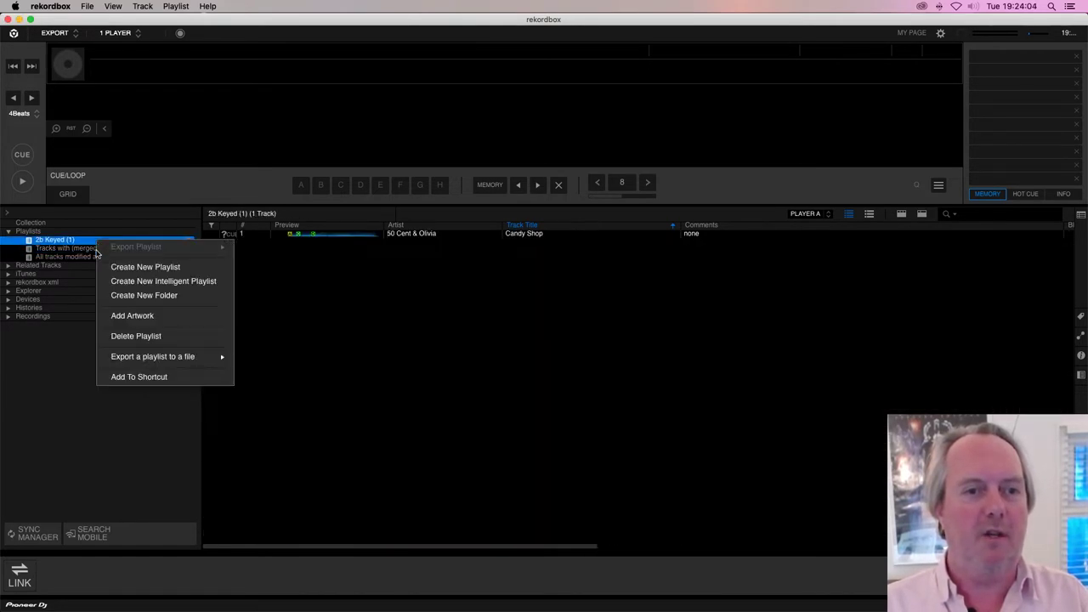
left_click(143, 338)
key("Return")
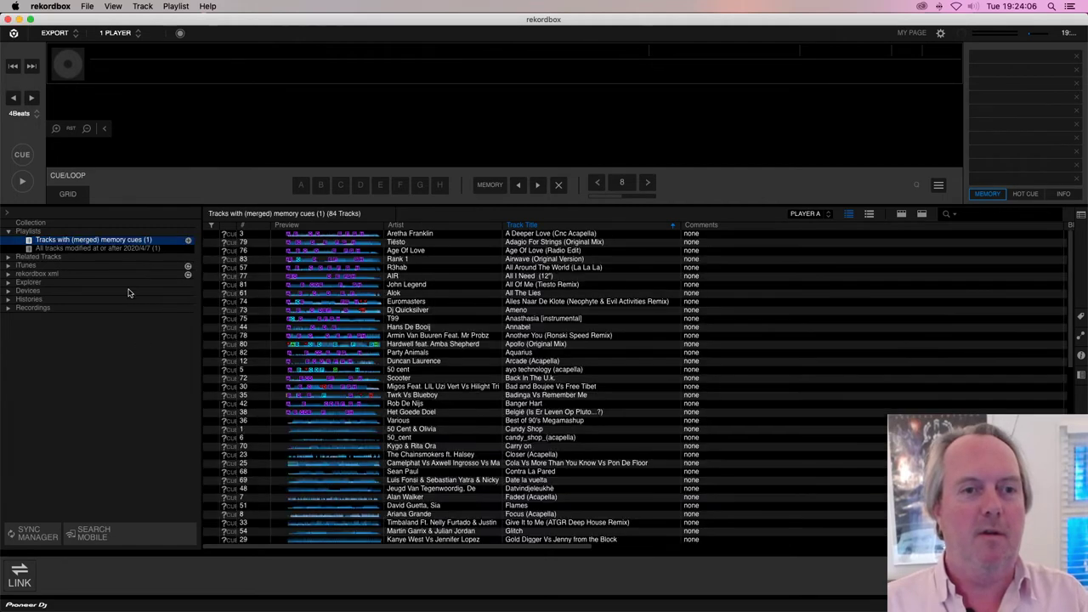
right_click(121, 242)
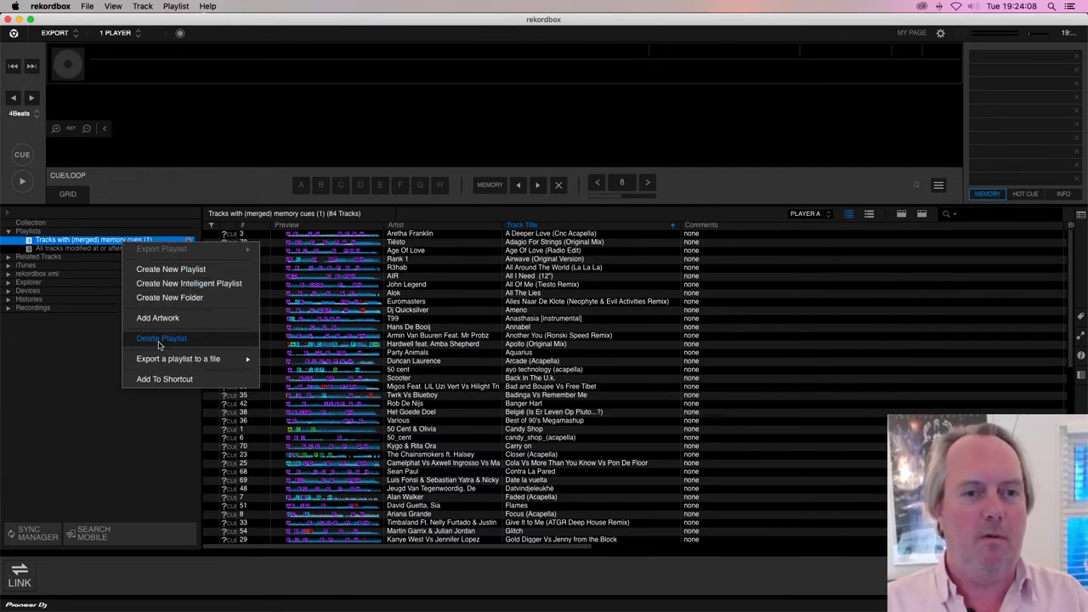
left_click(158, 339)
key("Return")
right_click(138, 242)
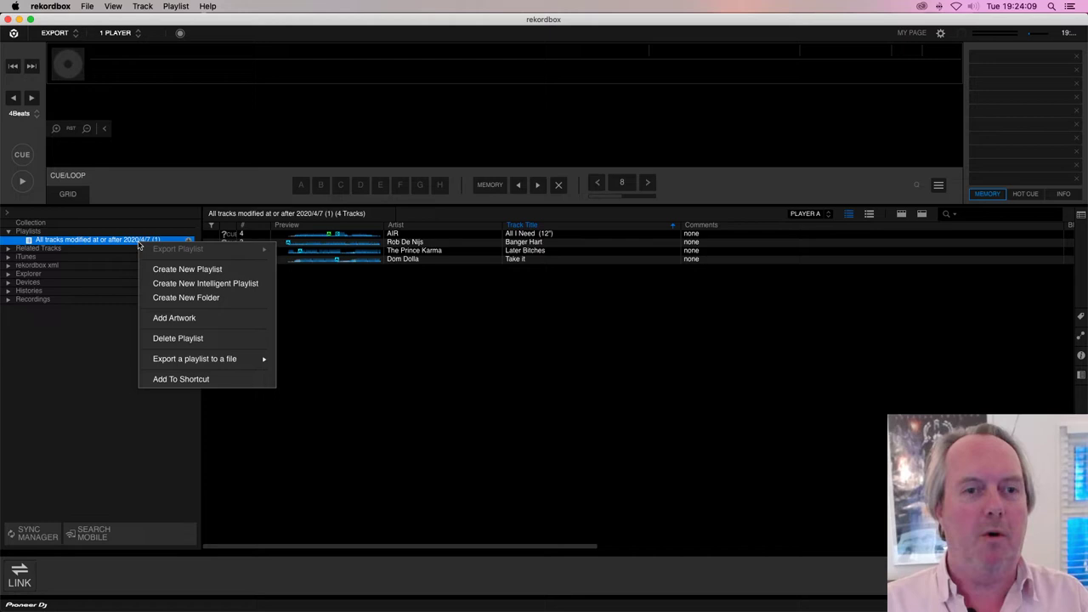
left_click(171, 339)
key("Return")
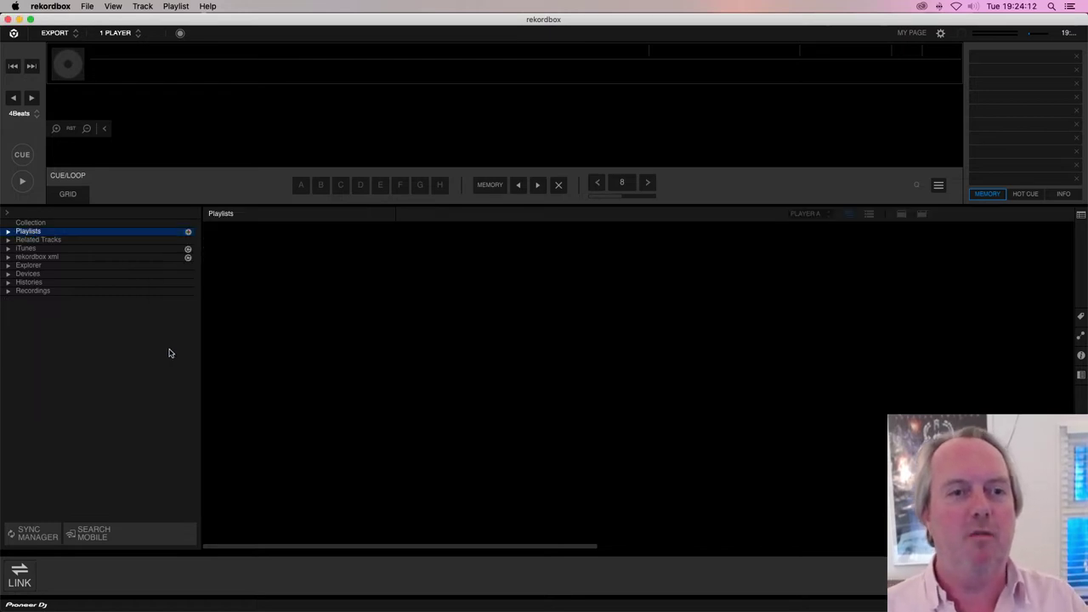
Step: Expand the rekordbox xml source and load the first A Deeper Love (Cnc Acapella) copy from the Collection into the player
left_click(8, 256)
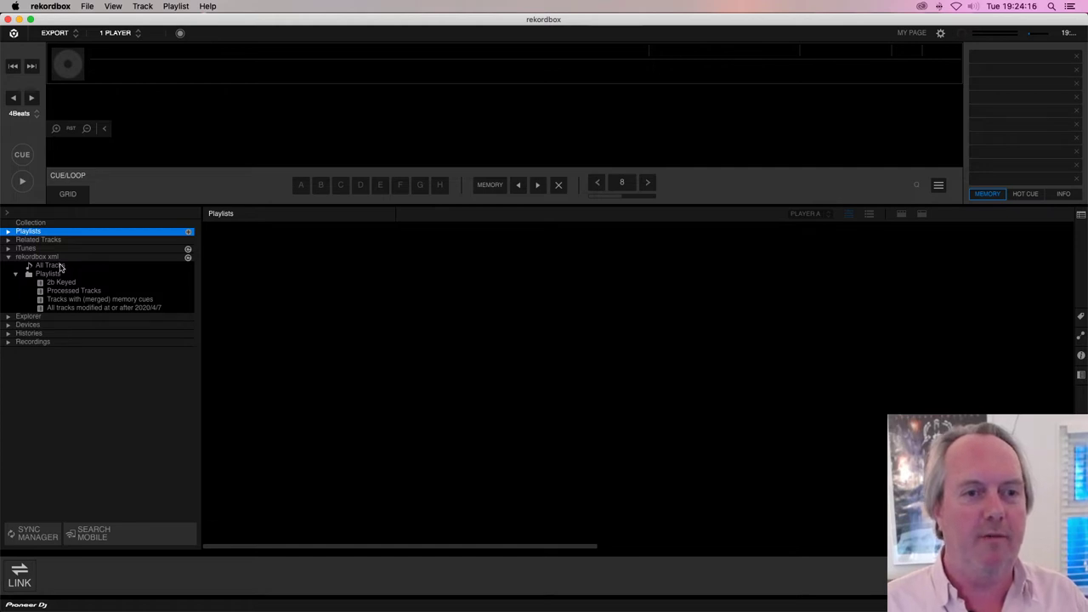
left_click(21, 222)
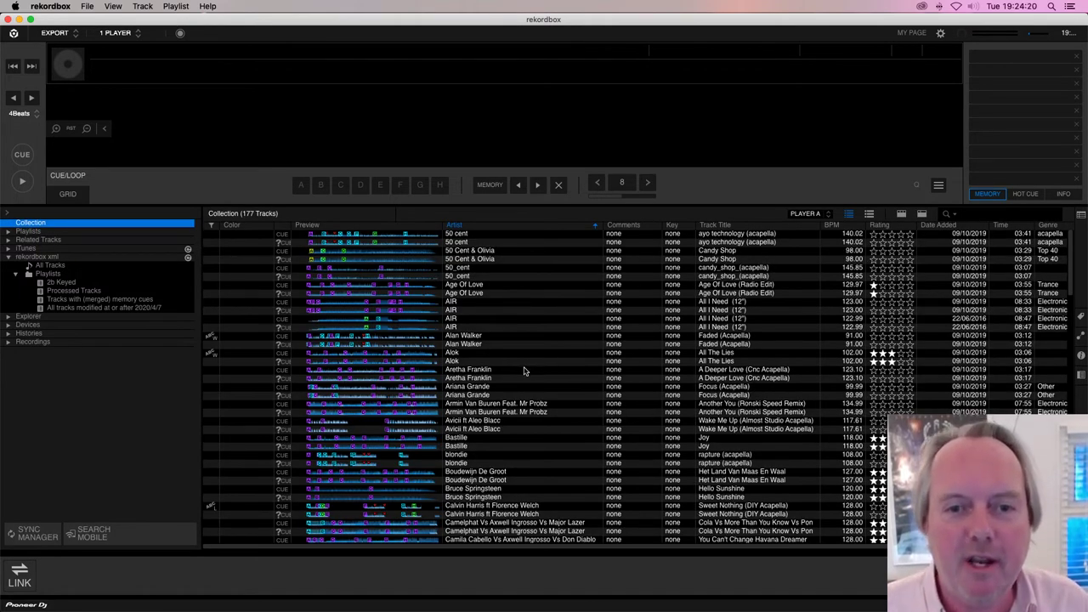
left_click_drag(525, 370, 527, 151)
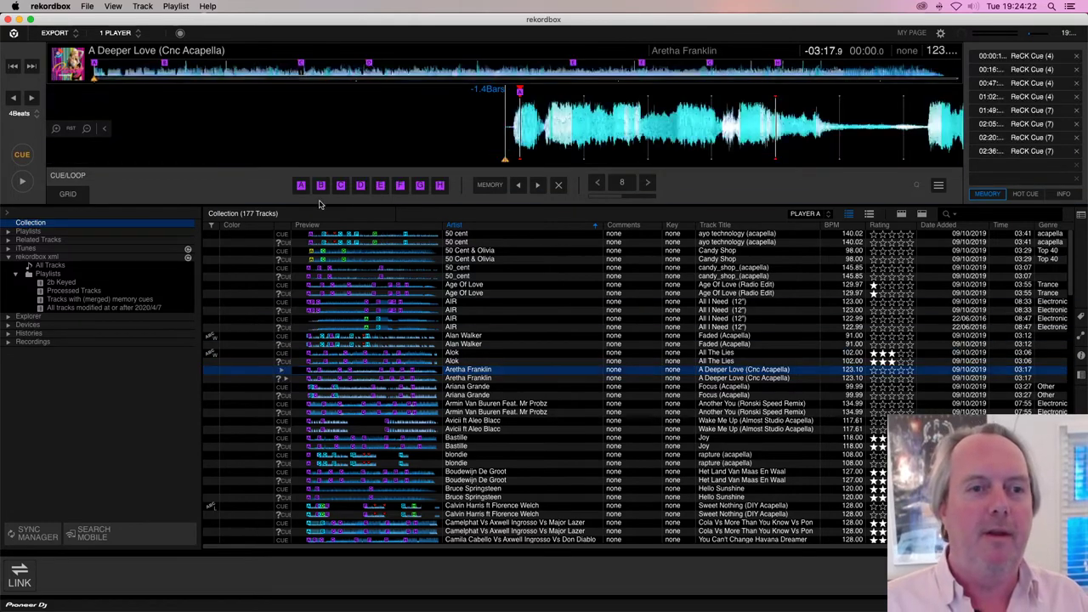
Step: List All Tracks of the rekordbox xml source and sort them by artist in ascending order
left_click(53, 265)
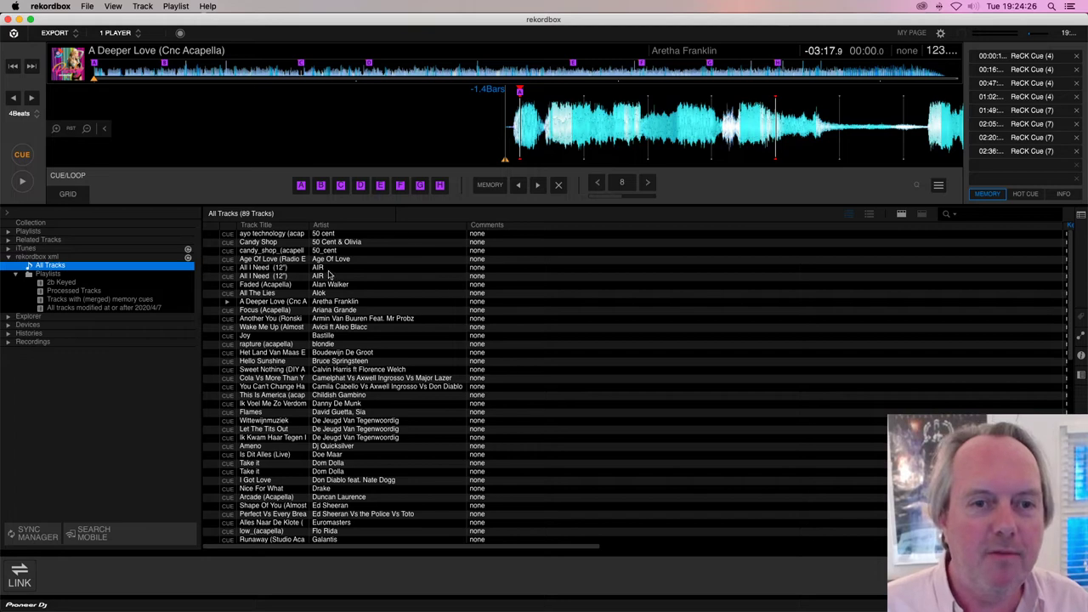
left_click(377, 235)
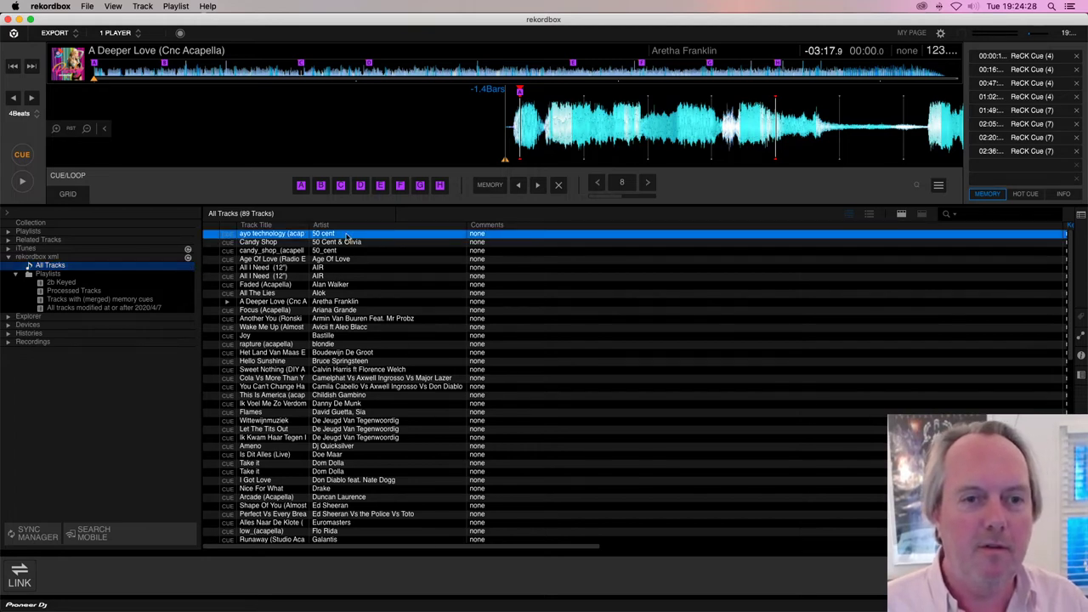
left_click(284, 225)
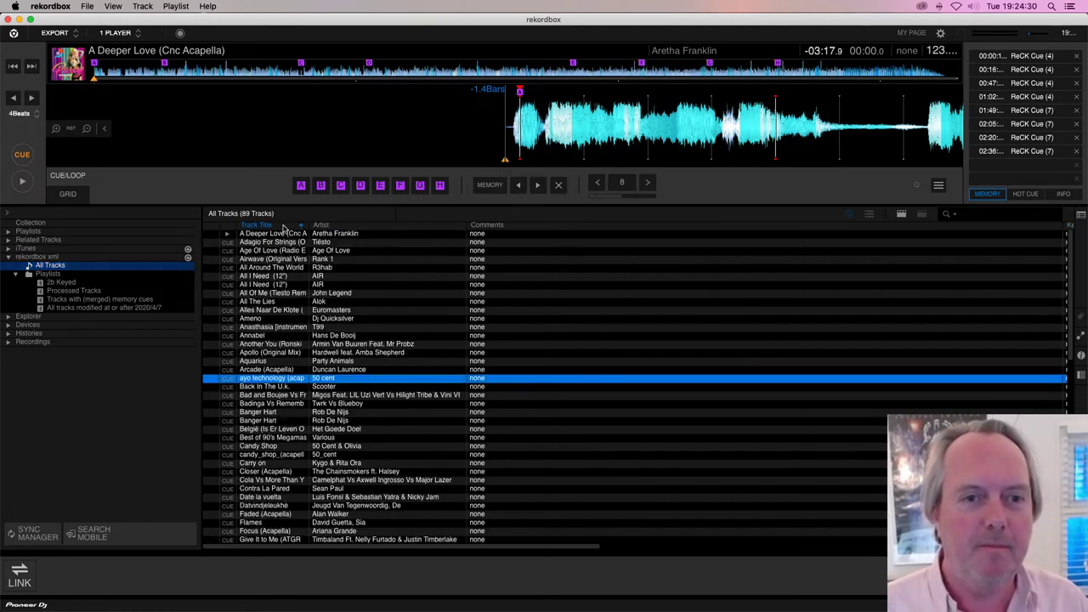
left_click(283, 227)
scroll(292, 258, "up", 10)
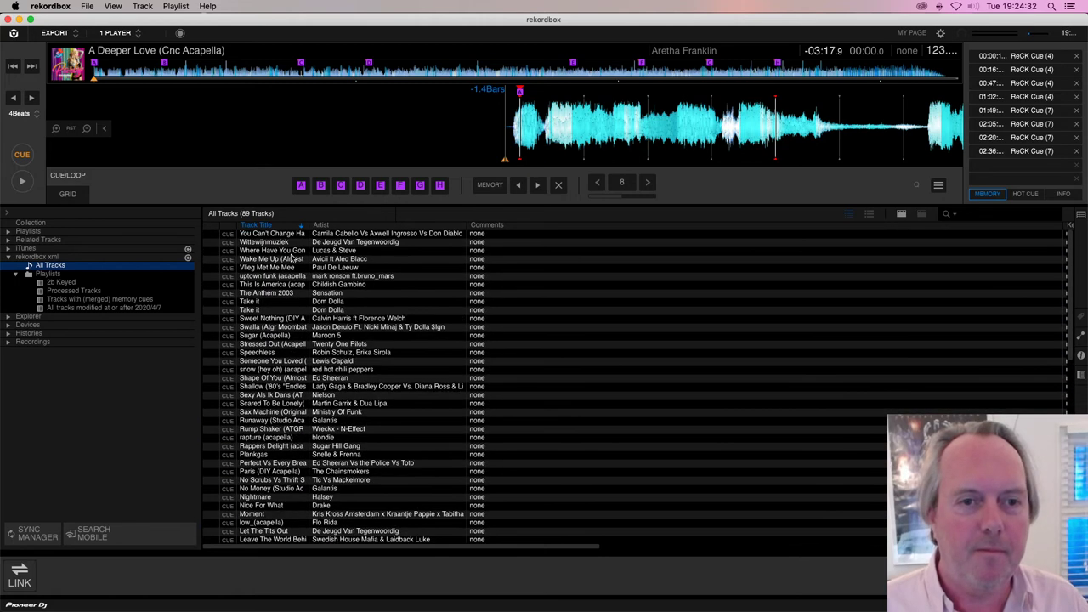
left_click(289, 225)
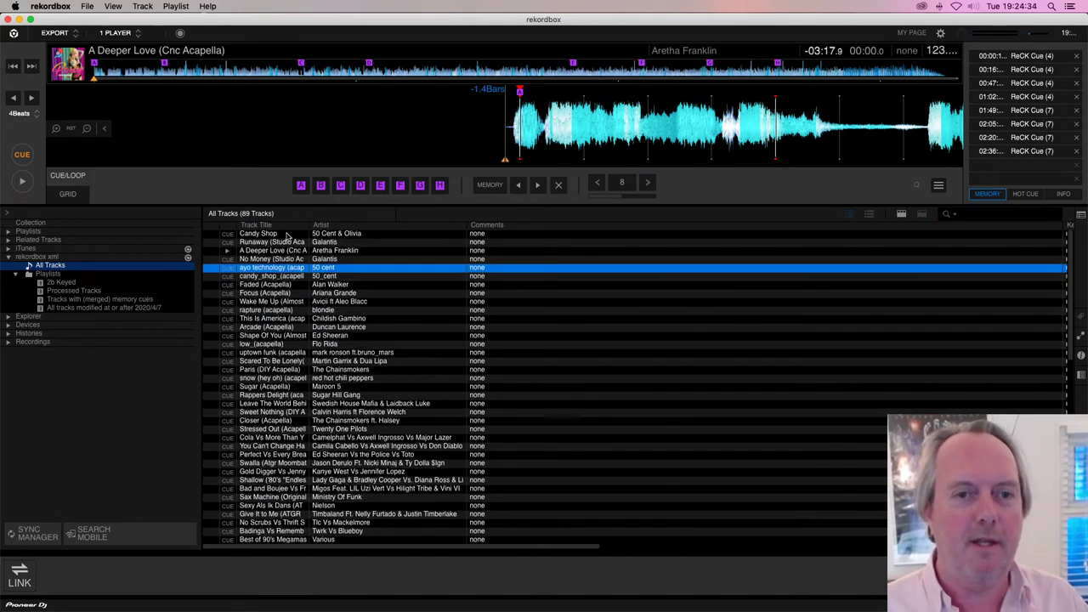
left_click(344, 225)
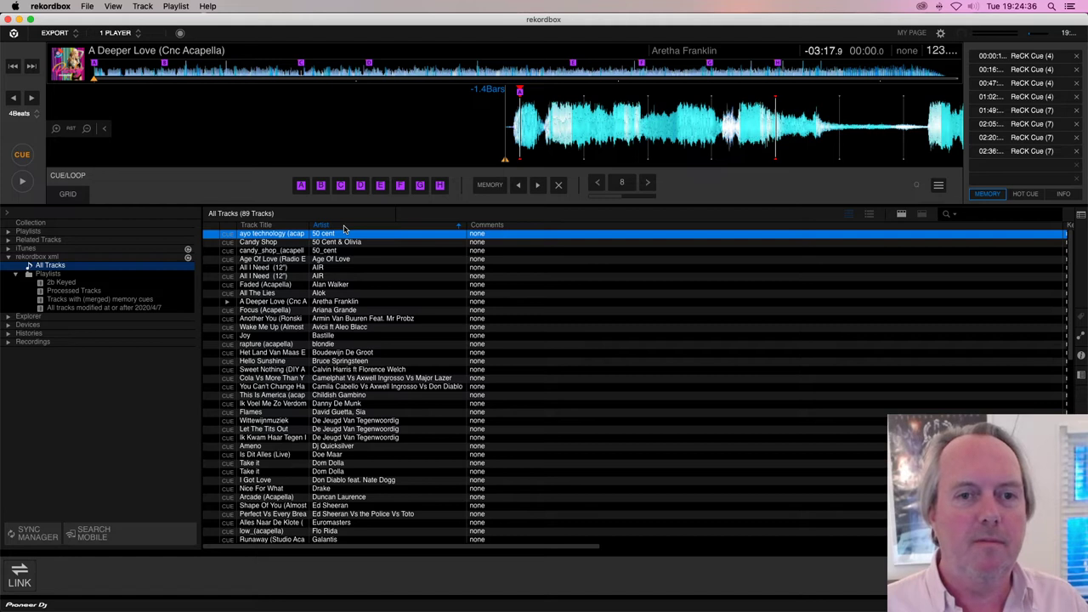
Step: Import A Deeper Love (Cnc Acapella) from the rekordbox xml tracks to the Collection and confirm the import
left_click(357, 301)
right_click(359, 302)
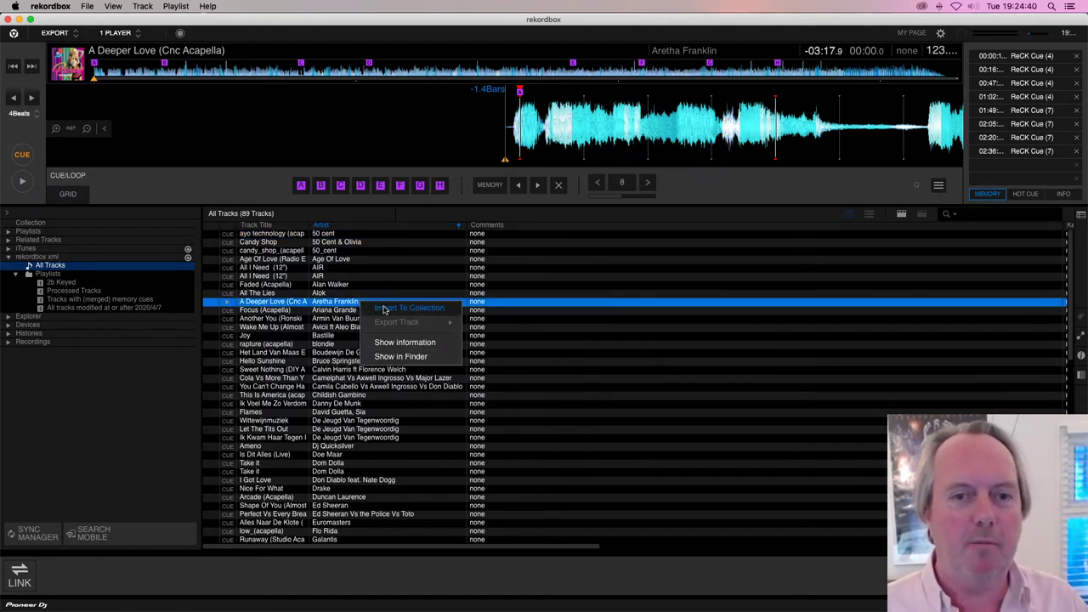
left_click(384, 310)
left_click(508, 340)
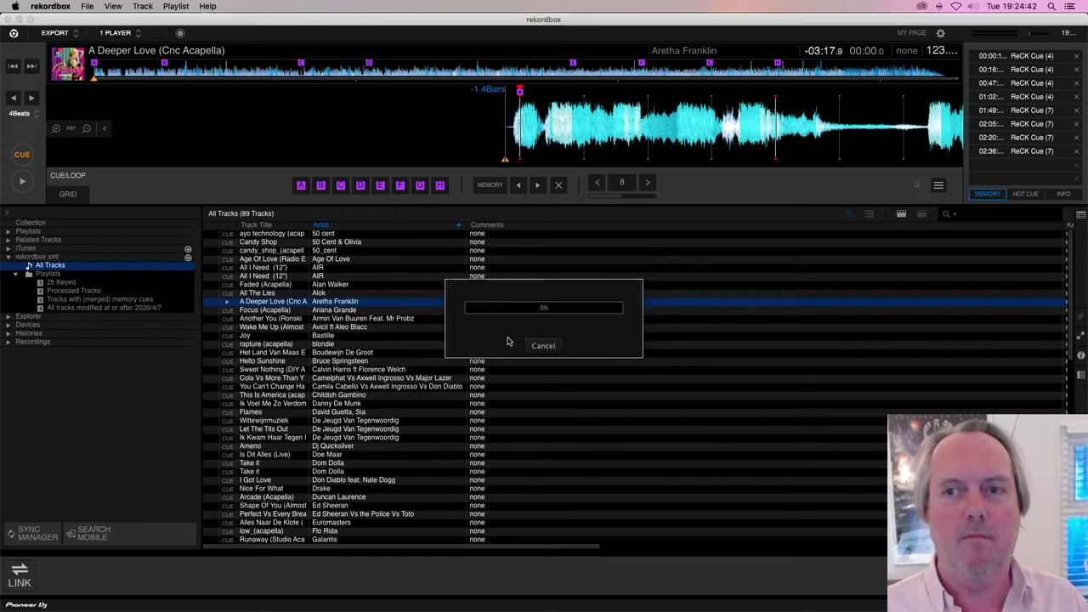
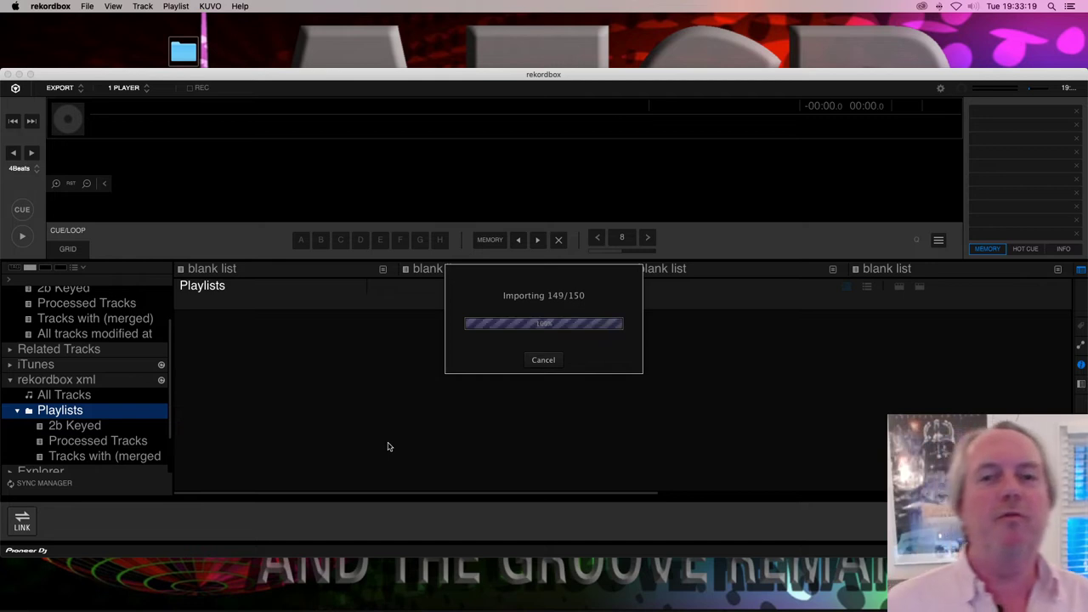
Step: Examine the tracks and cue previews in the new tracks playlist once the xml playlist import ends
scroll(109, 340, "up", 3)
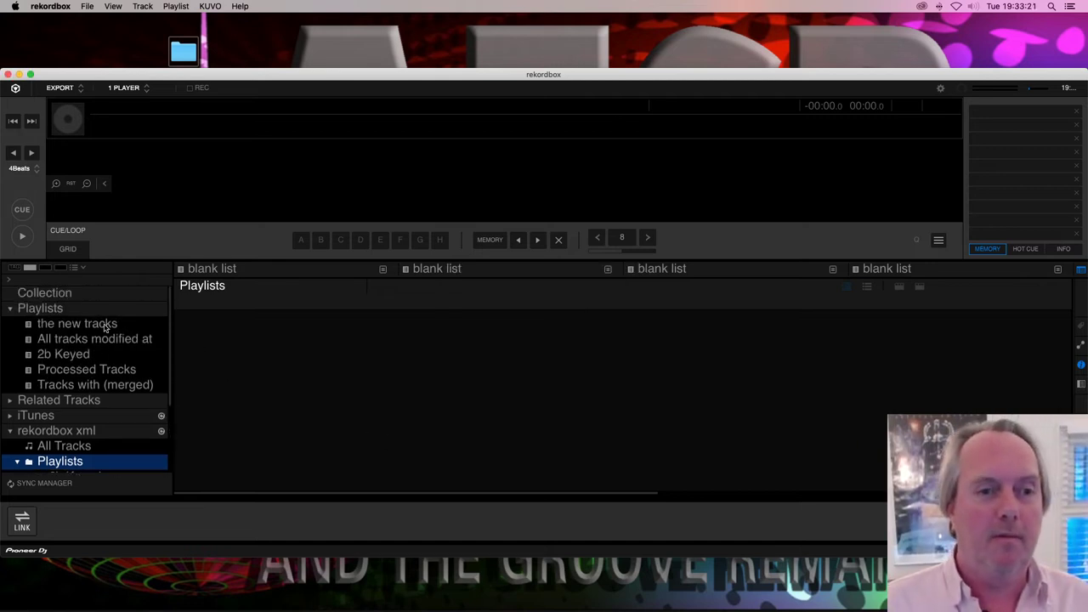
left_click(107, 324)
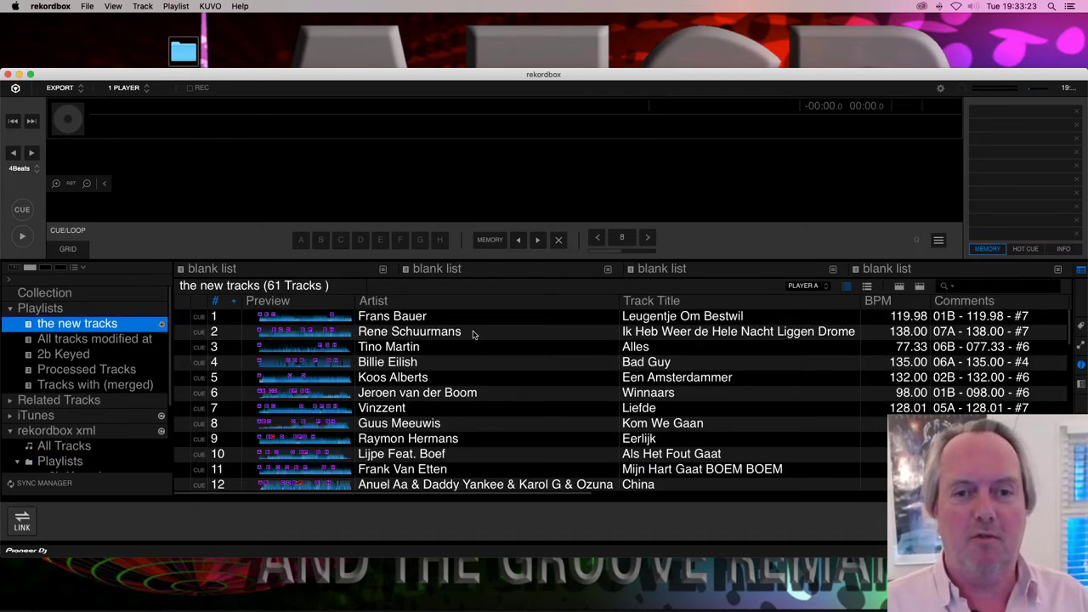
scroll(669, 357, "down", 5)
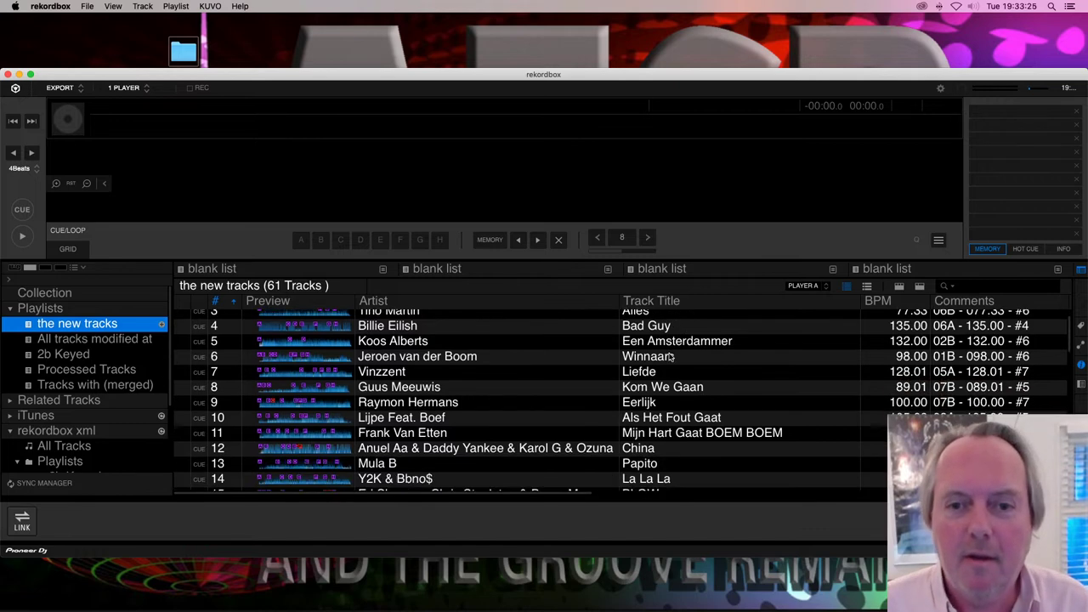
scroll(669, 357, "down", 2)
scroll(669, 357, "up", 6)
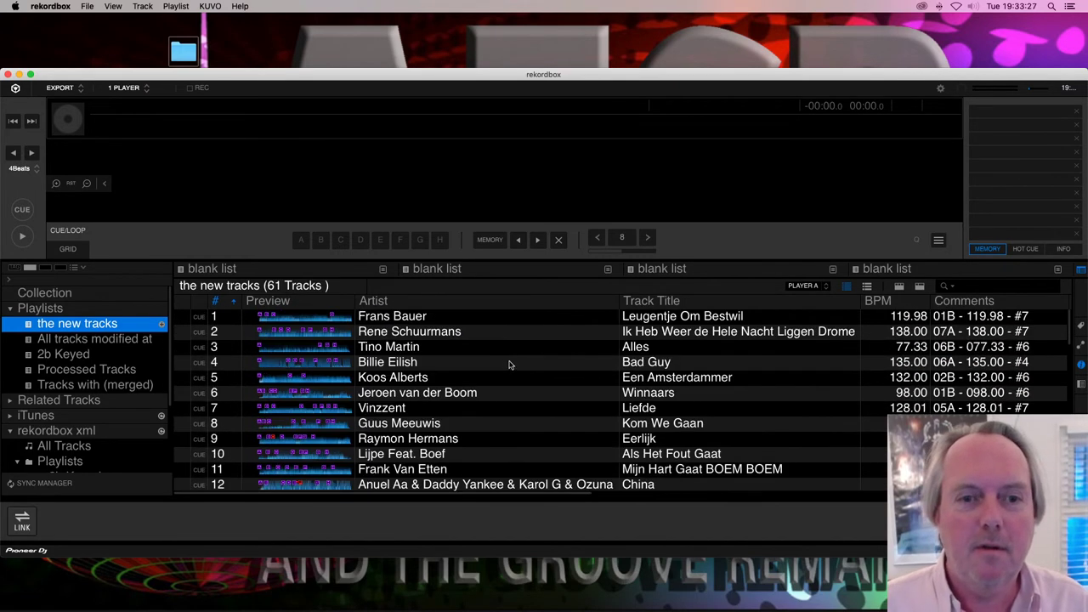
Step: Check the contents of the imported 2b Keyed, Processed Tracks and All tracks modified at or after playlists
left_click(72, 342)
left_click(64, 358)
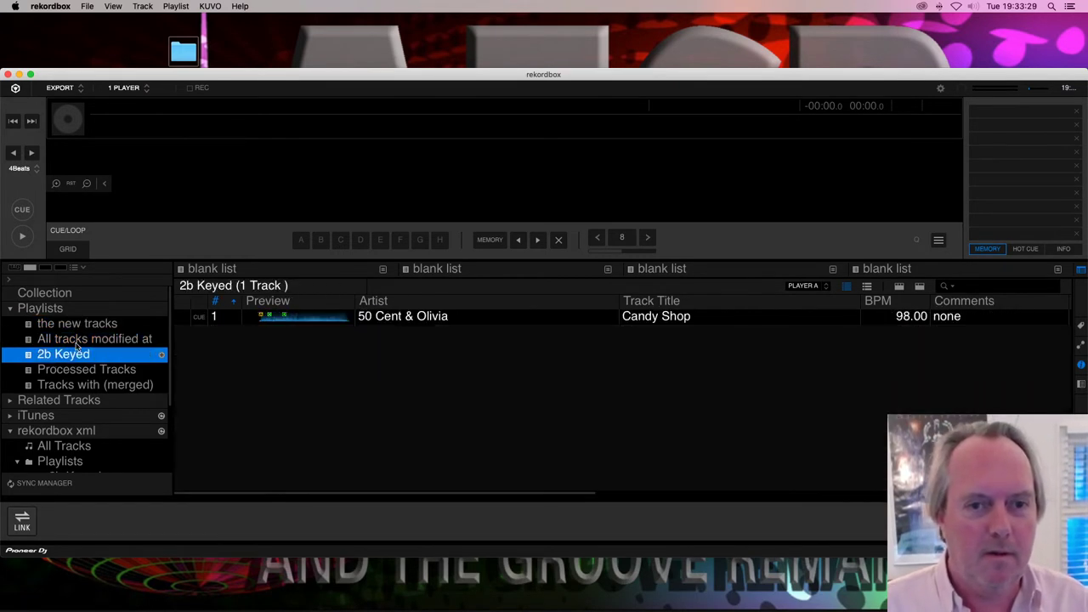
left_click(81, 337)
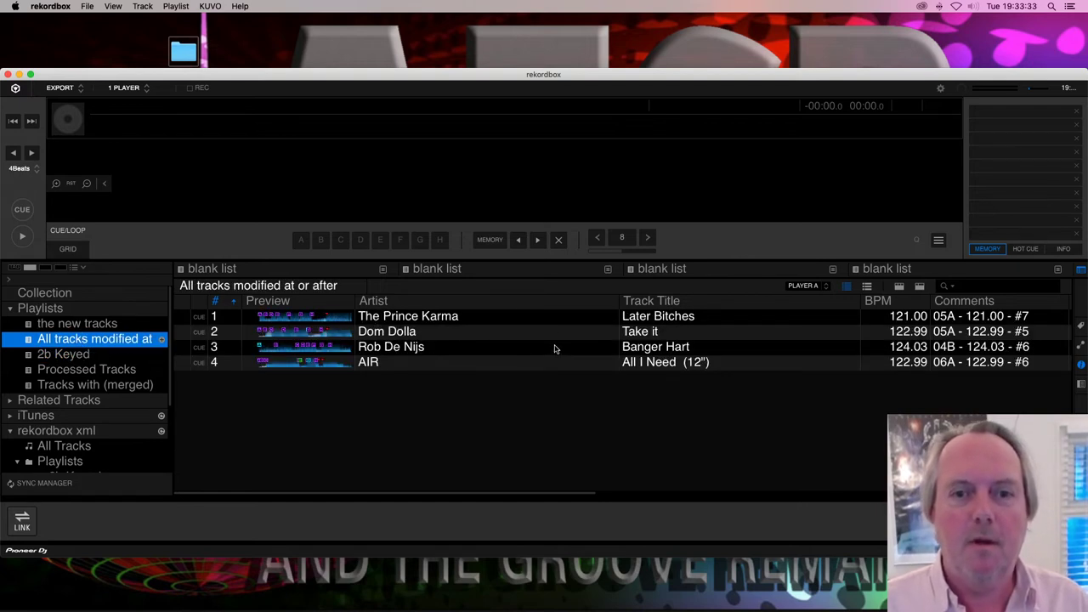
left_click(72, 356)
left_click(89, 374)
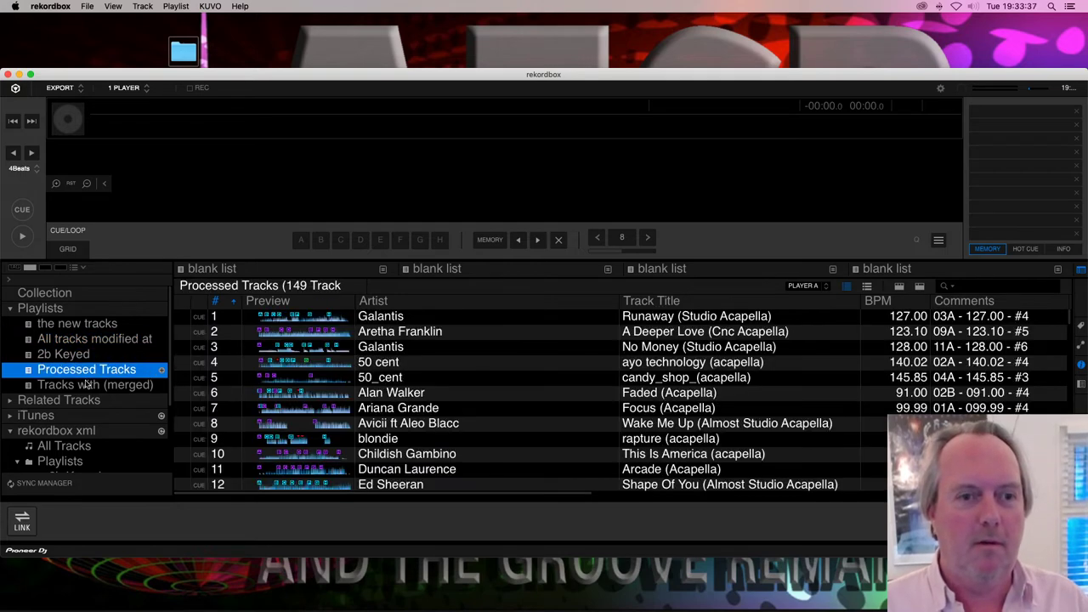
left_click(100, 340)
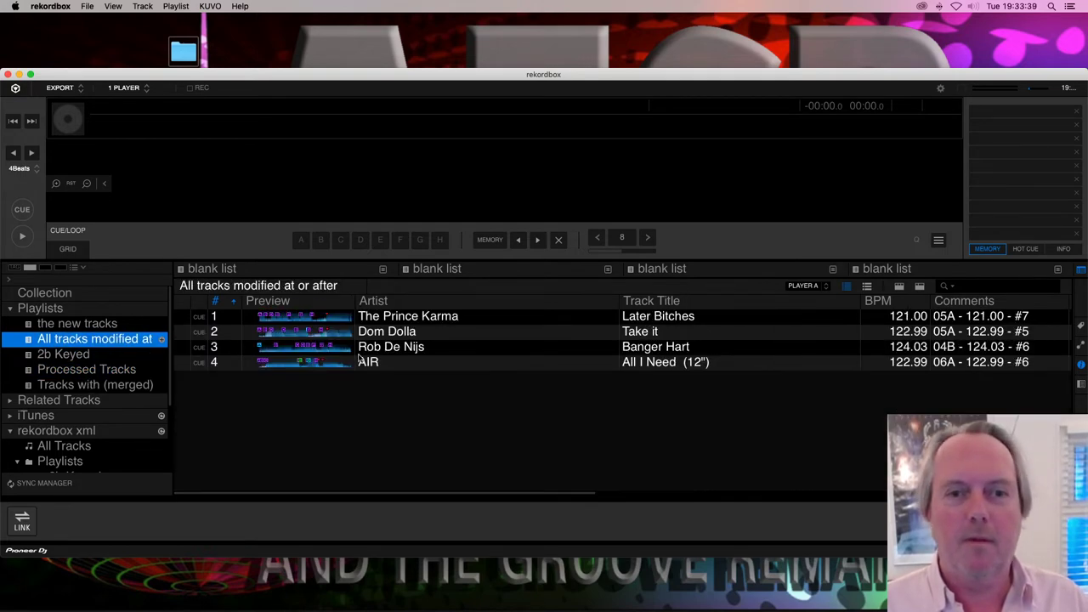
Step: Sort the new tracks playlist by artist and look through its tracks and cue previews
left_click(132, 327)
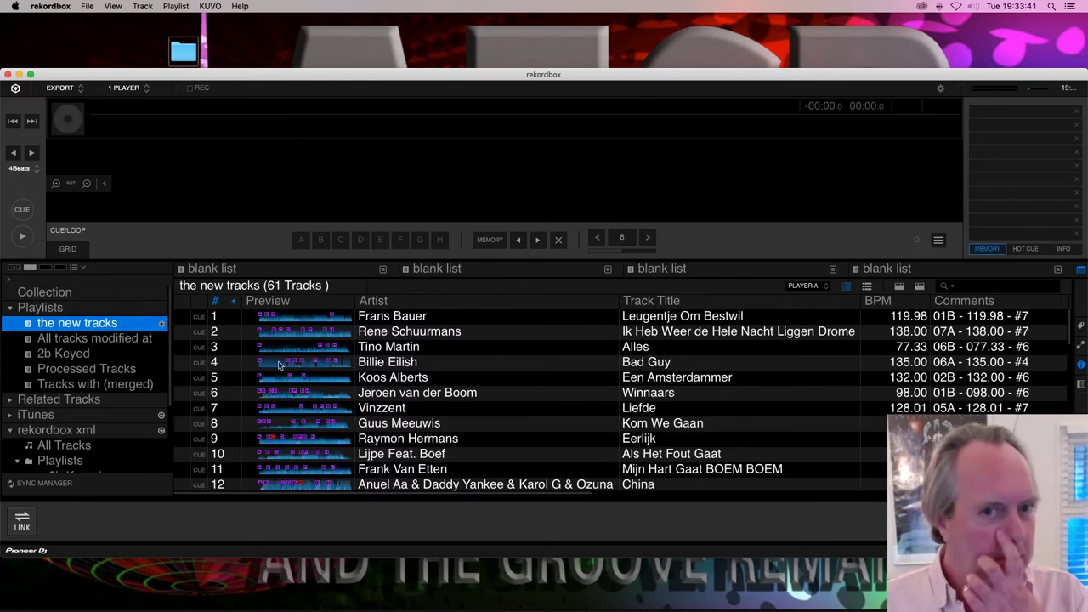
left_click(457, 306)
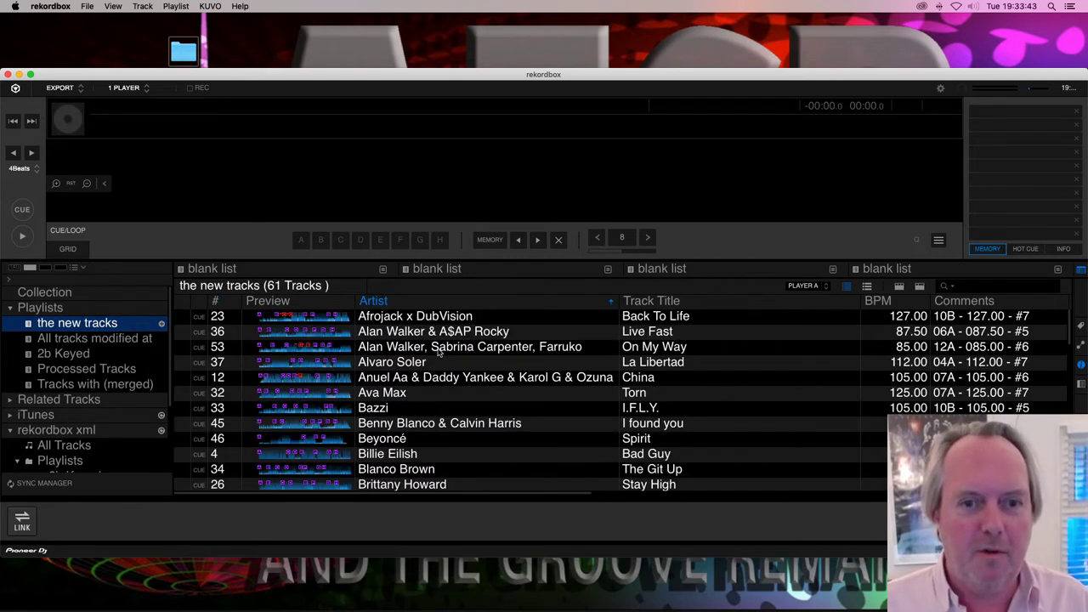
scroll(440, 353, "down", 10)
scroll(439, 353, "up", 10)
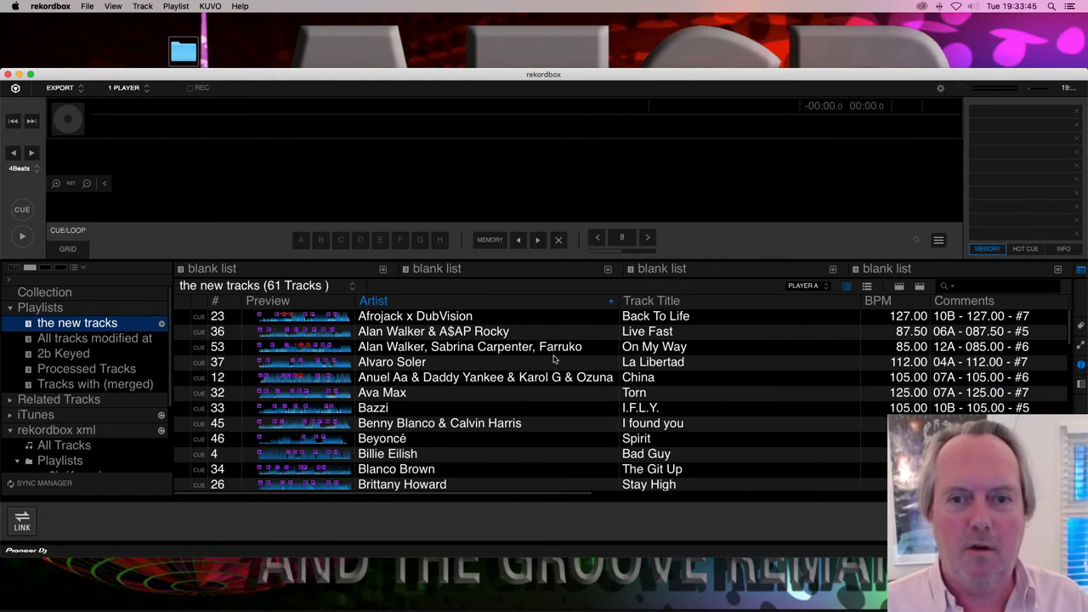
Step: Search the new tracks playlist for "giant" and load the track Giant into the player to inspect its cues
left_click(999, 291)
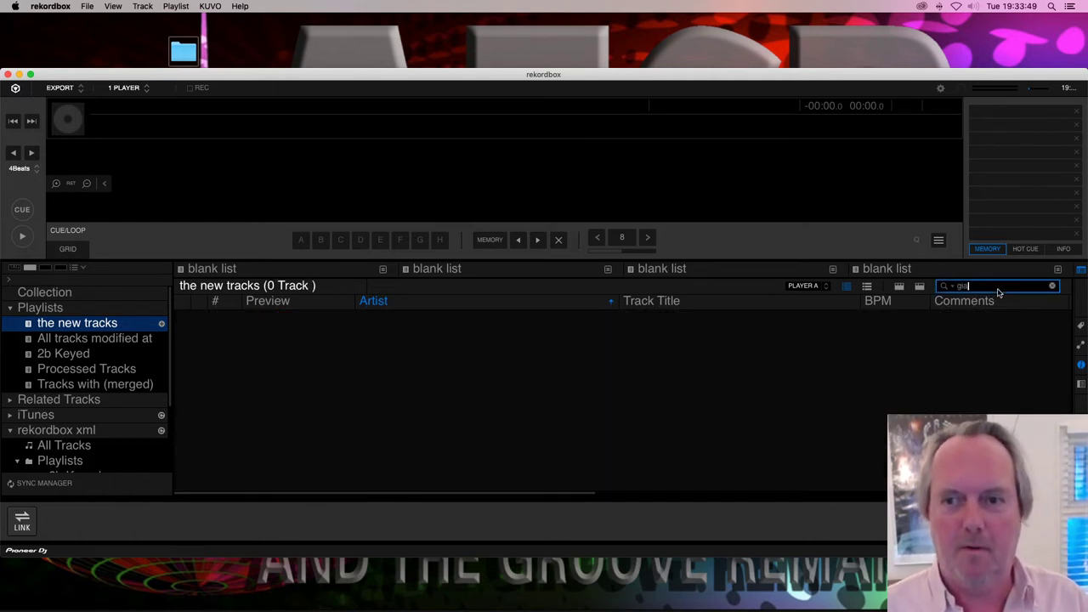
left_click_drag(430, 323, 449, 190)
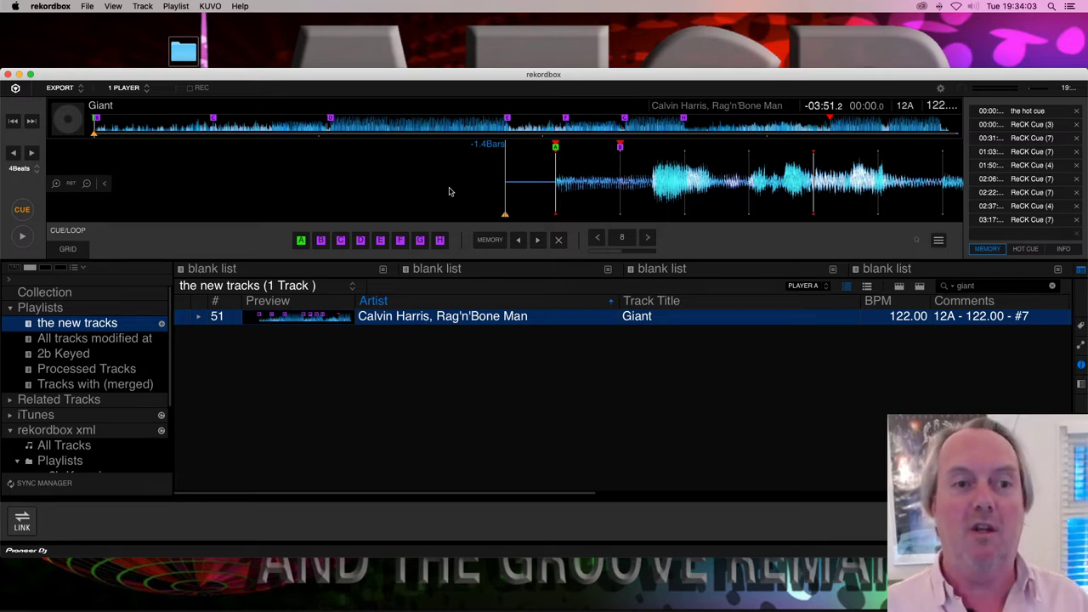
Step: Compare the 2b Keyed and Processed Tracks playlists with the Collection, reversing the Collection's sort order by comments
left_click(121, 354)
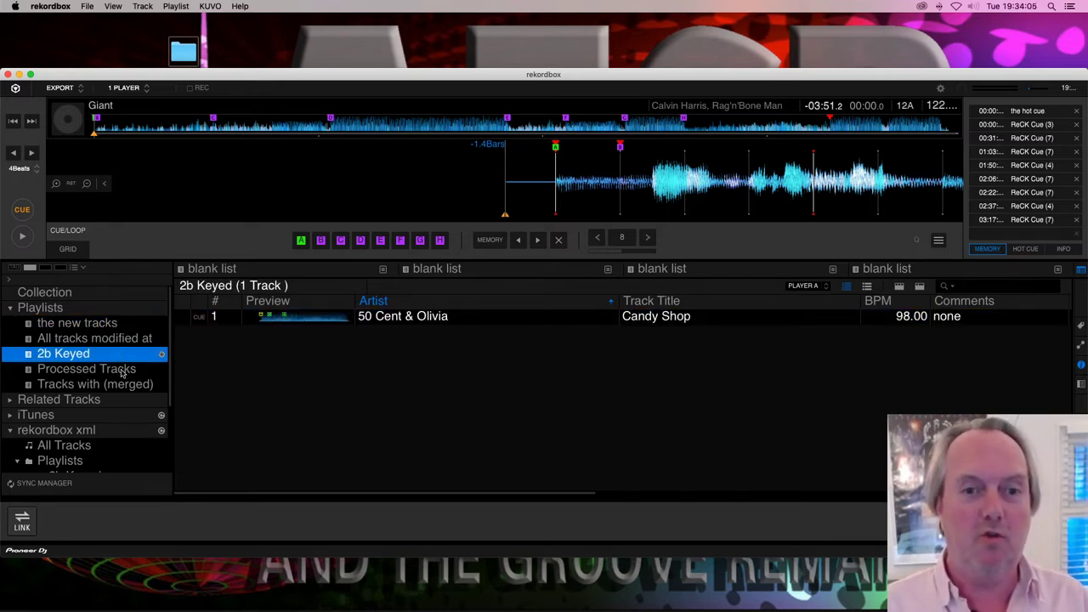
left_click(115, 294)
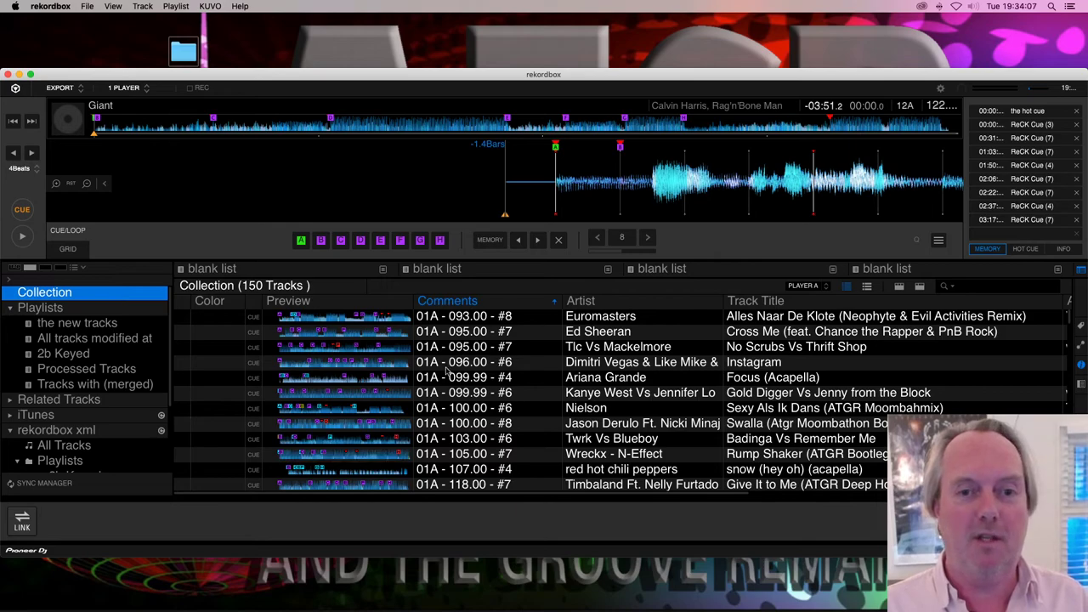
scroll(529, 358, "down", 5)
scroll(528, 358, "down", 20)
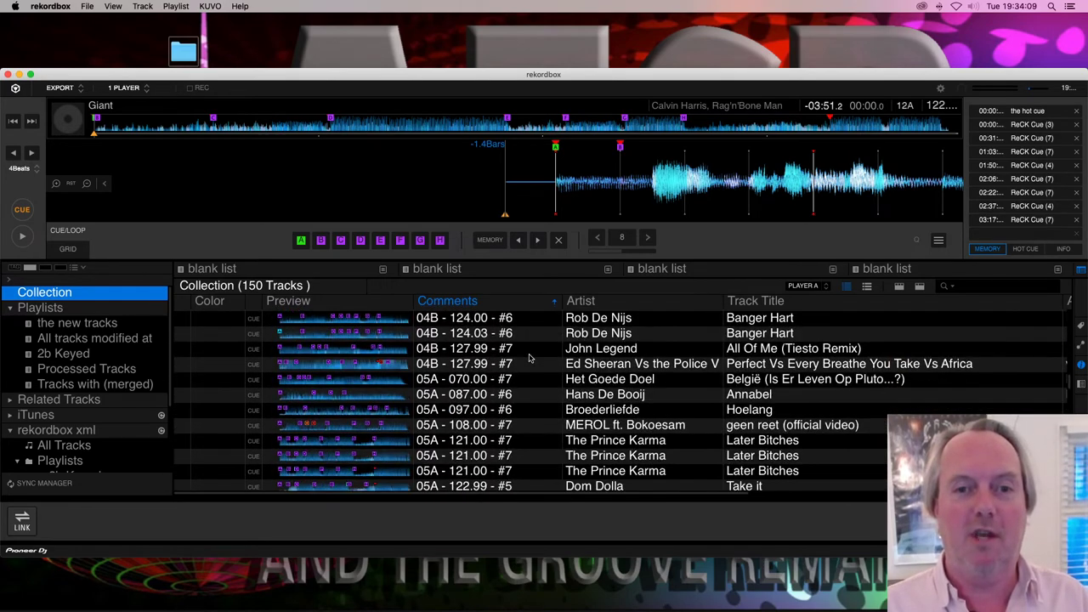
scroll(524, 362, "up", 15)
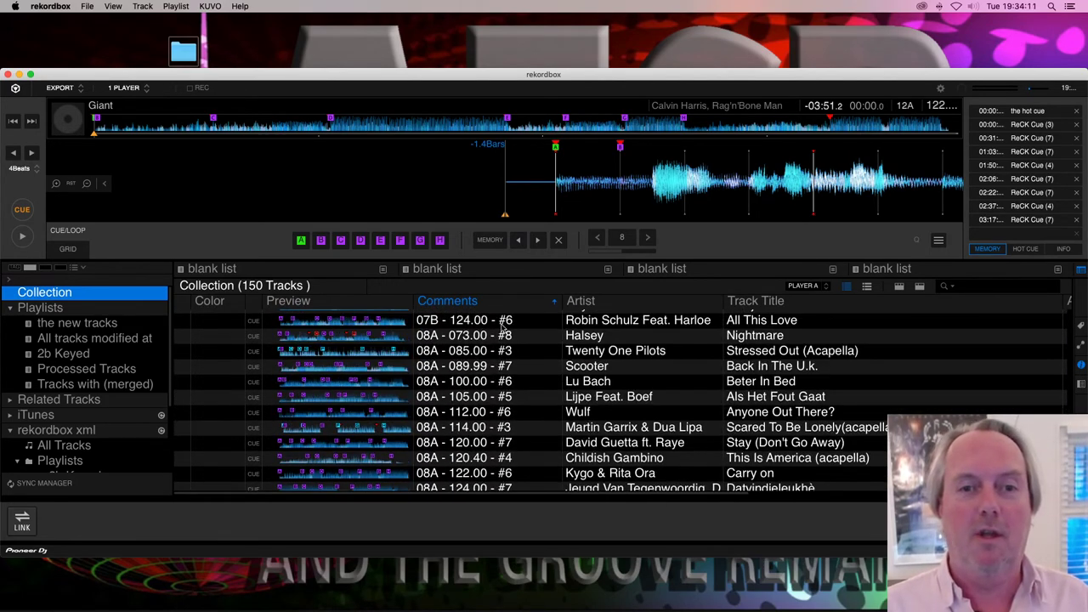
left_click(503, 301)
scroll(502, 335, "down", 10)
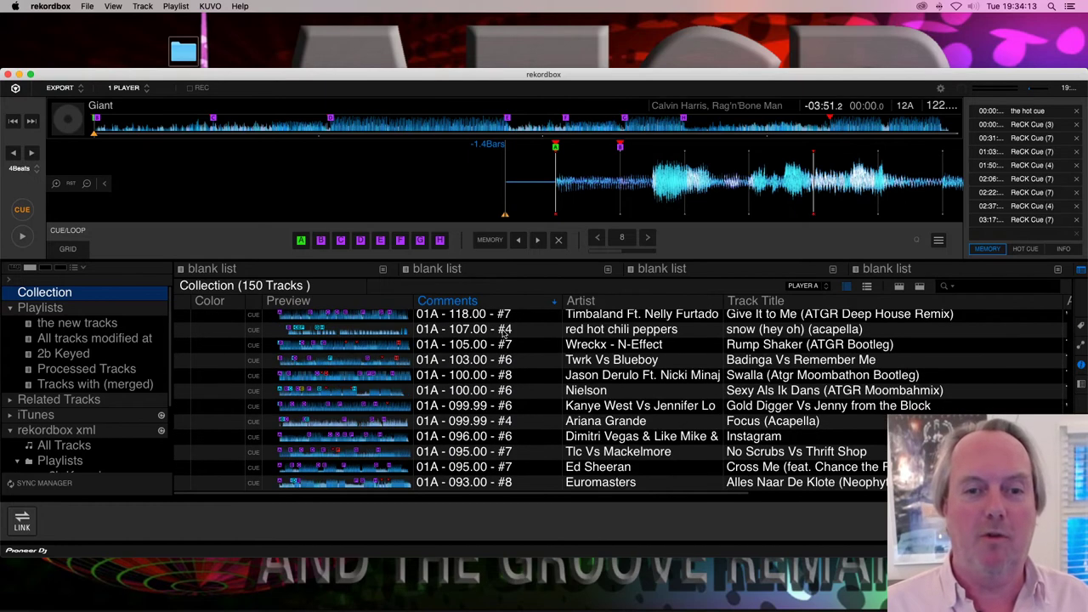
left_click(119, 365)
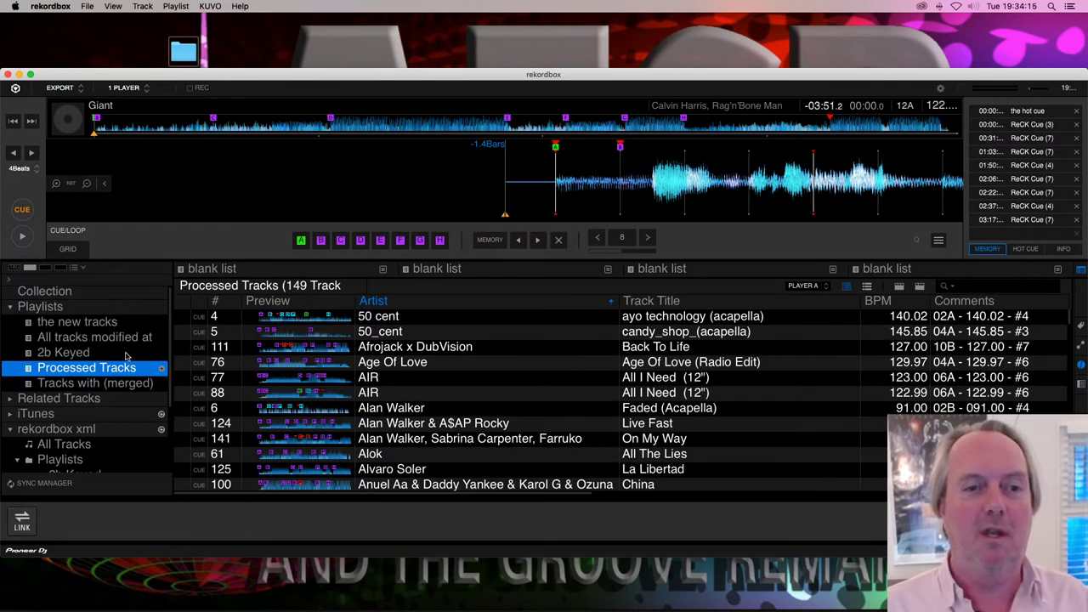
left_click(128, 353)
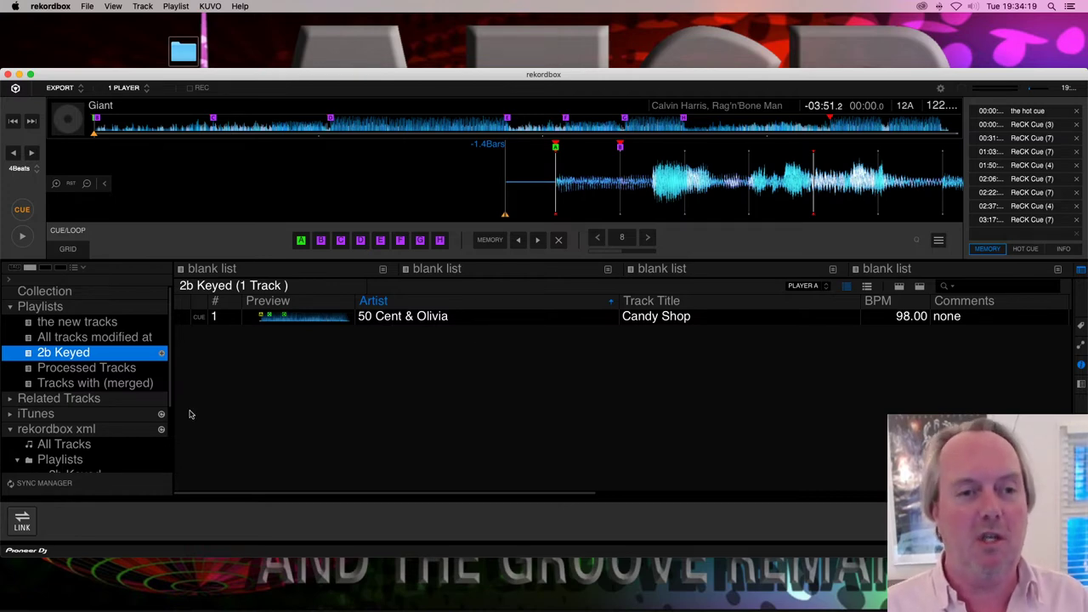
left_click(109, 292)
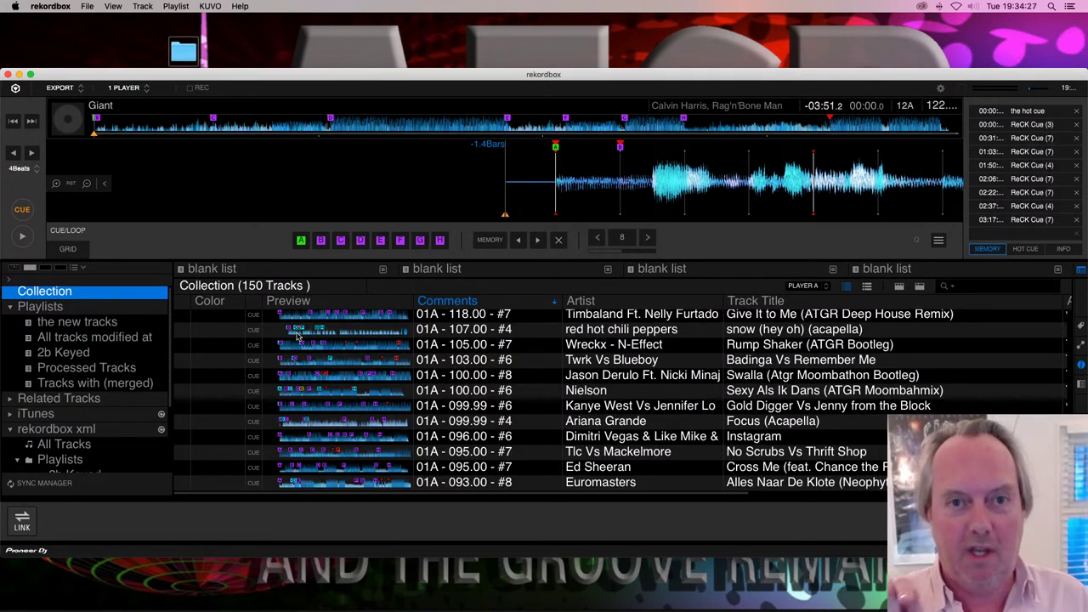
Step: Hide this rekordbox version, switch to the other one and dismiss its notice about tracks analyzed by an older version
key("super+h")
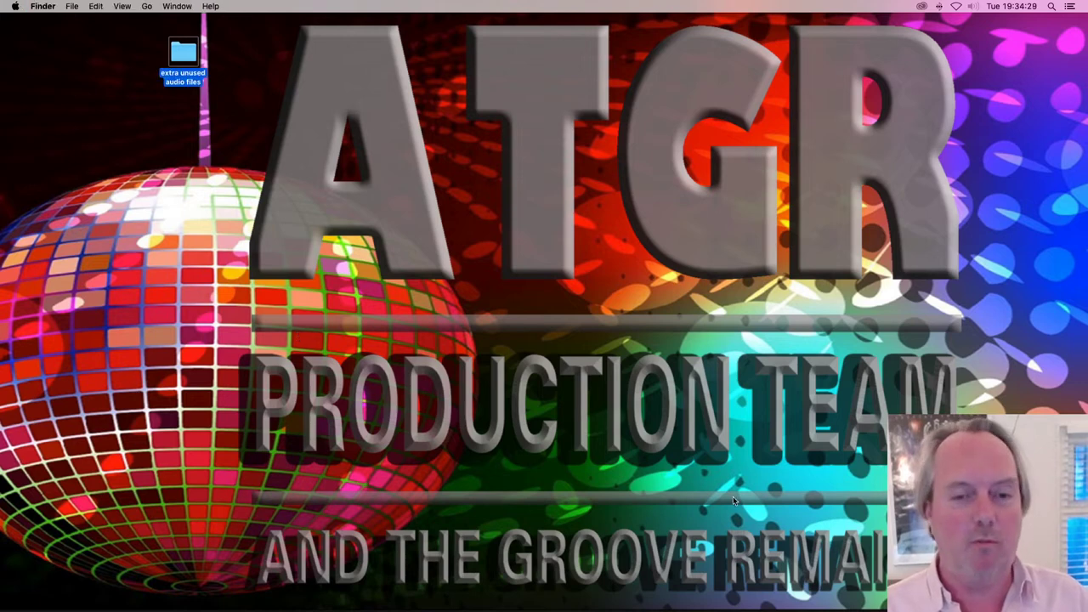
mouse_move(165, 595)
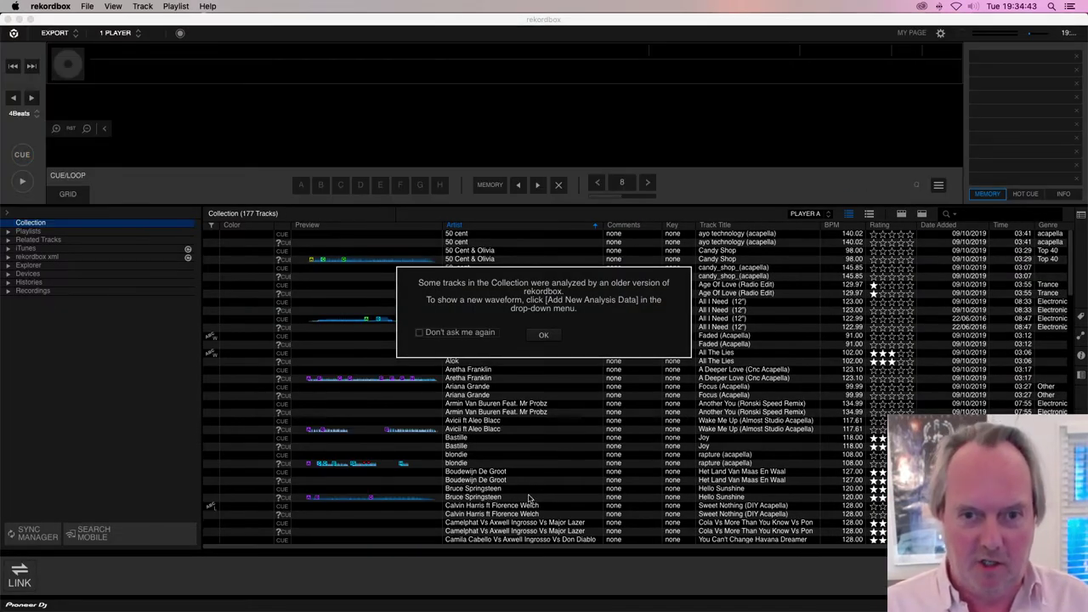
left_click(543, 336)
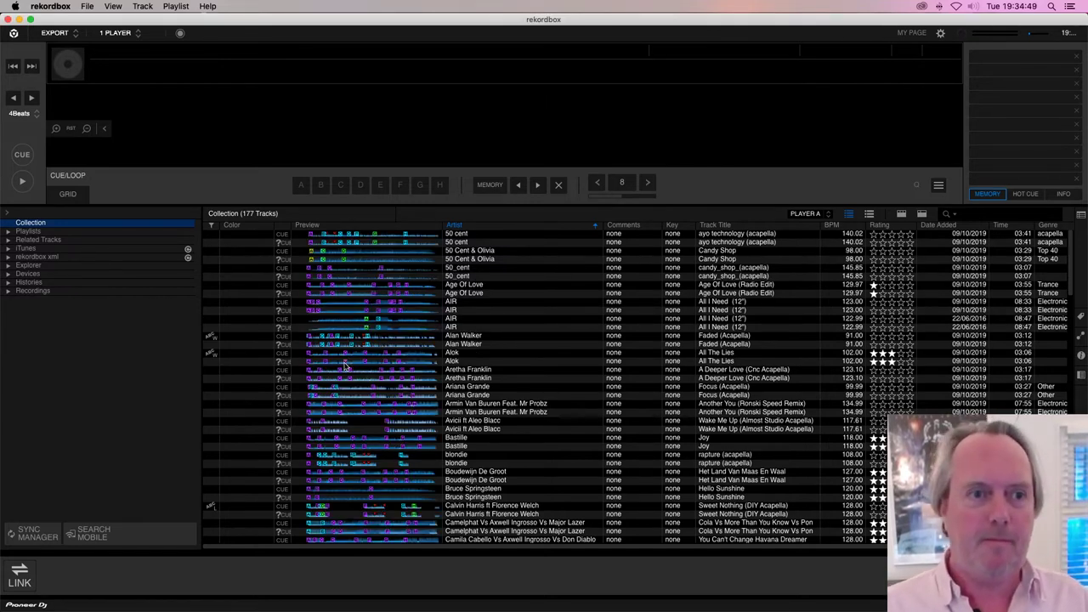
Step: Import the whole Playlists folder from the rekordbox xml library
left_click(8, 257)
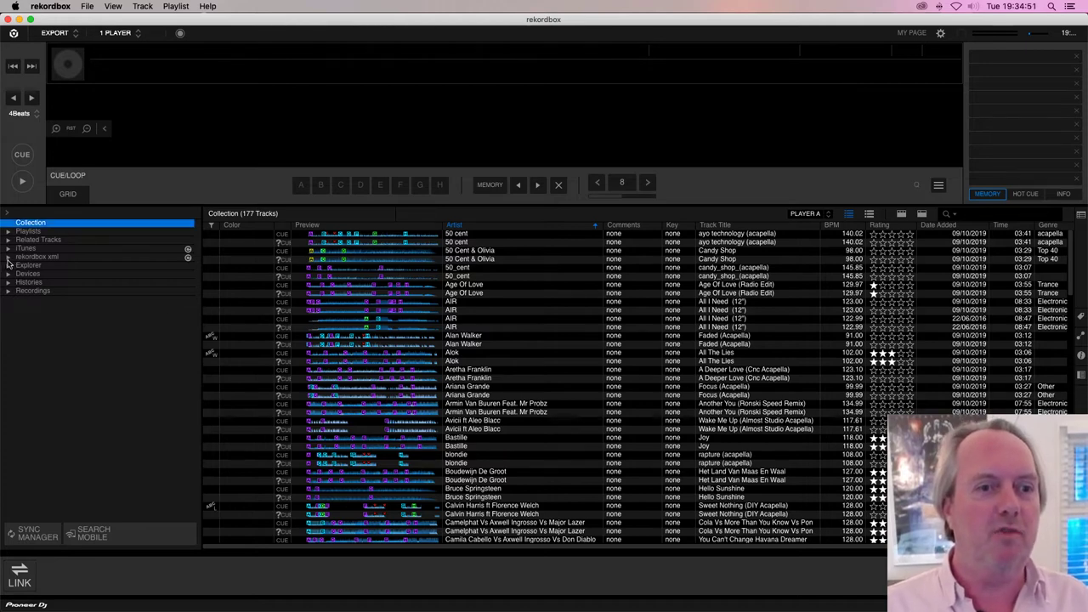
left_click(64, 267)
left_click(62, 274)
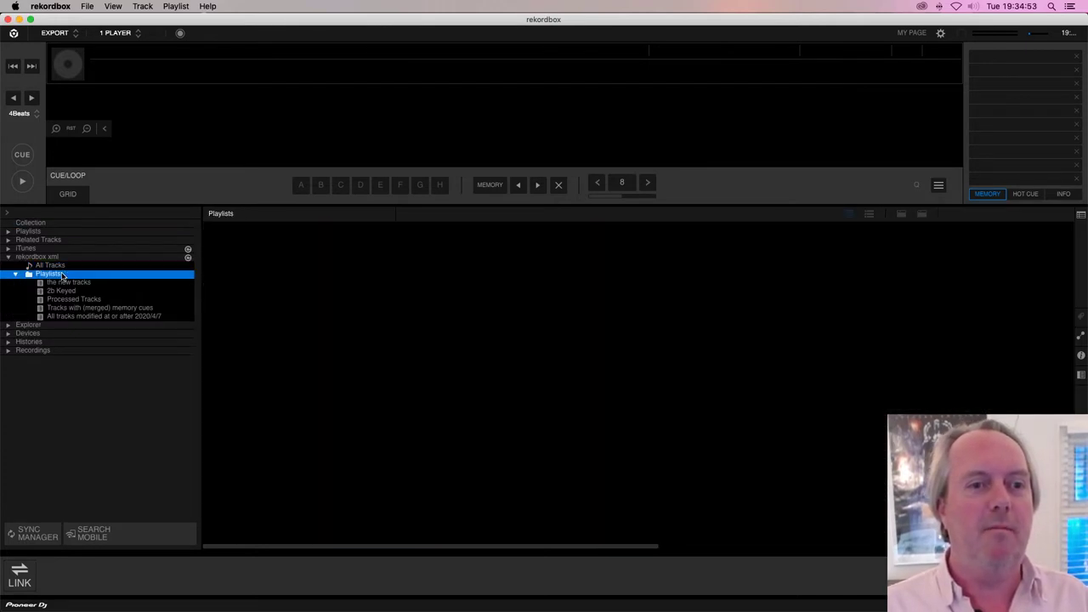
right_click(63, 275)
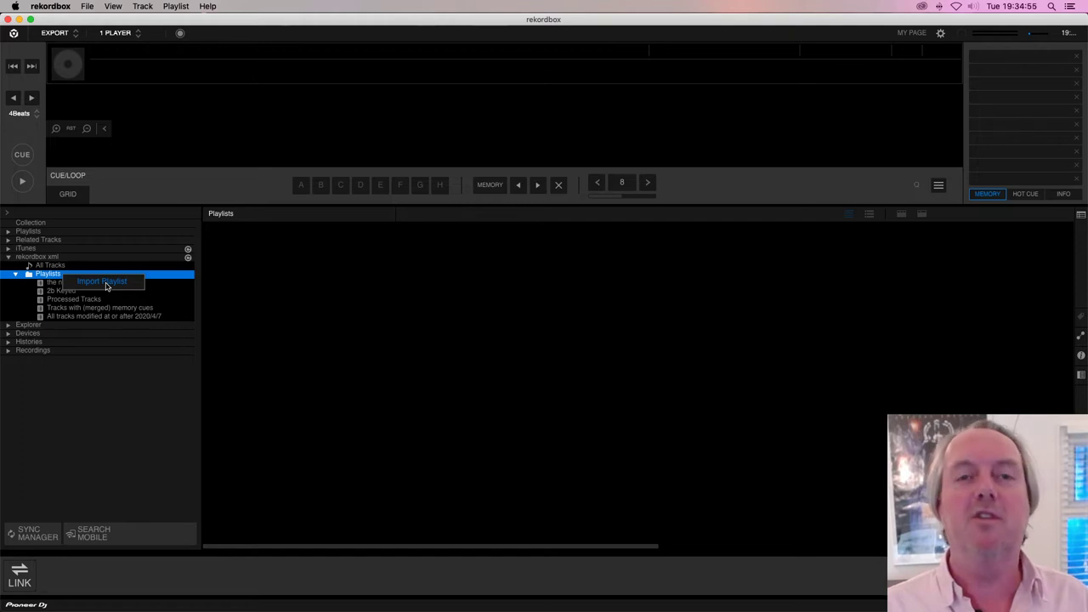
left_click(102, 281)
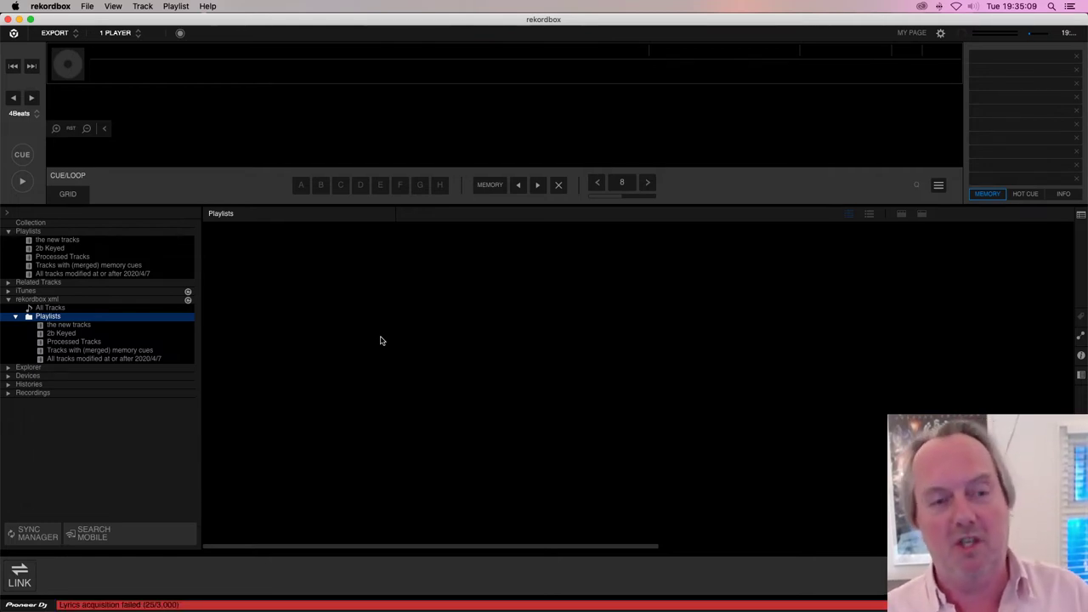
Step: Search the Collection for "giant" and load the track Giant into the player to check its cues
left_click(128, 223)
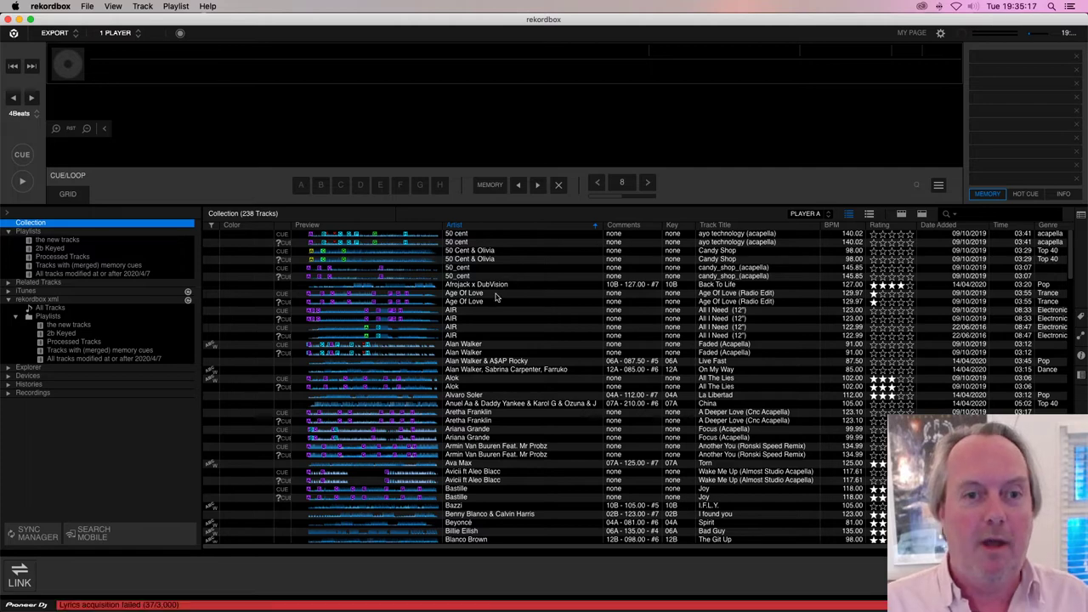
left_click(1010, 215)
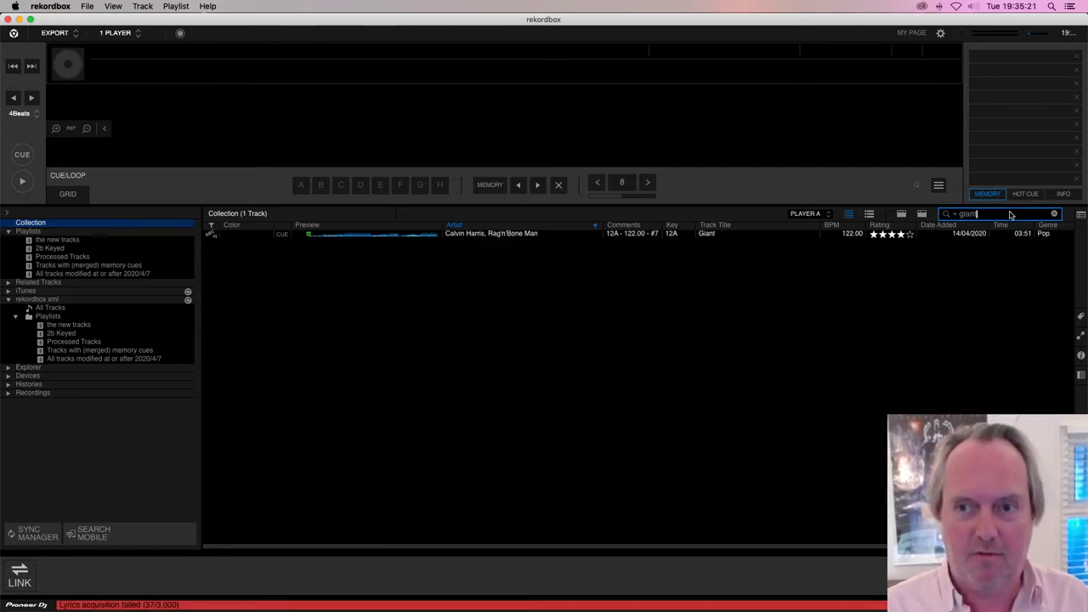
left_click(535, 234)
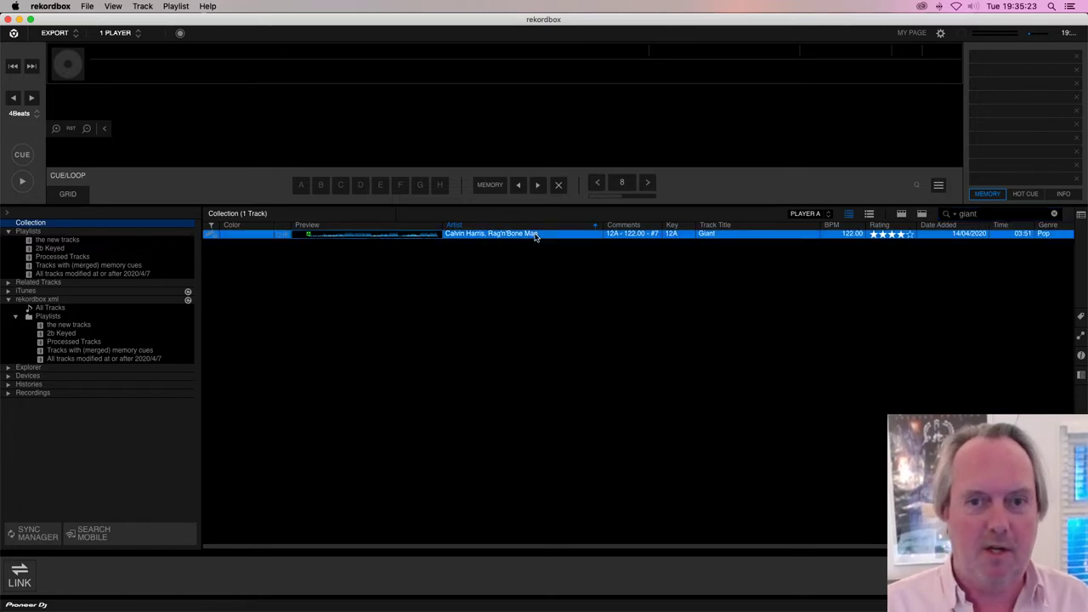
double_click(535, 234)
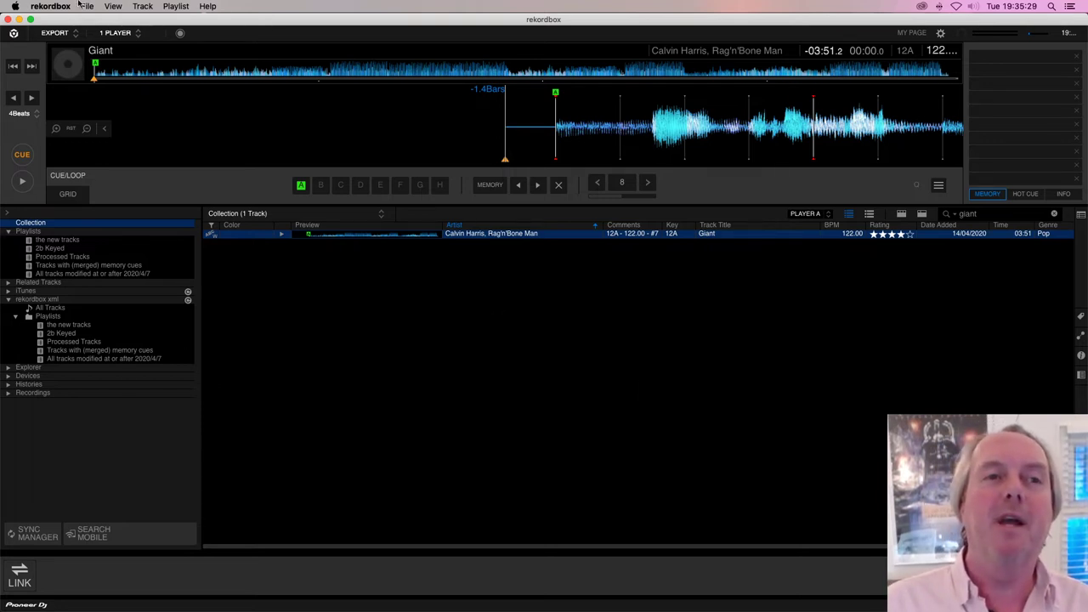
Step: Set the rekordbox xml imported library to Rekordbox(ReCK).xml from the ATGR Production Team folder and close the preferences
left_click(51, 6)
left_click(71, 38)
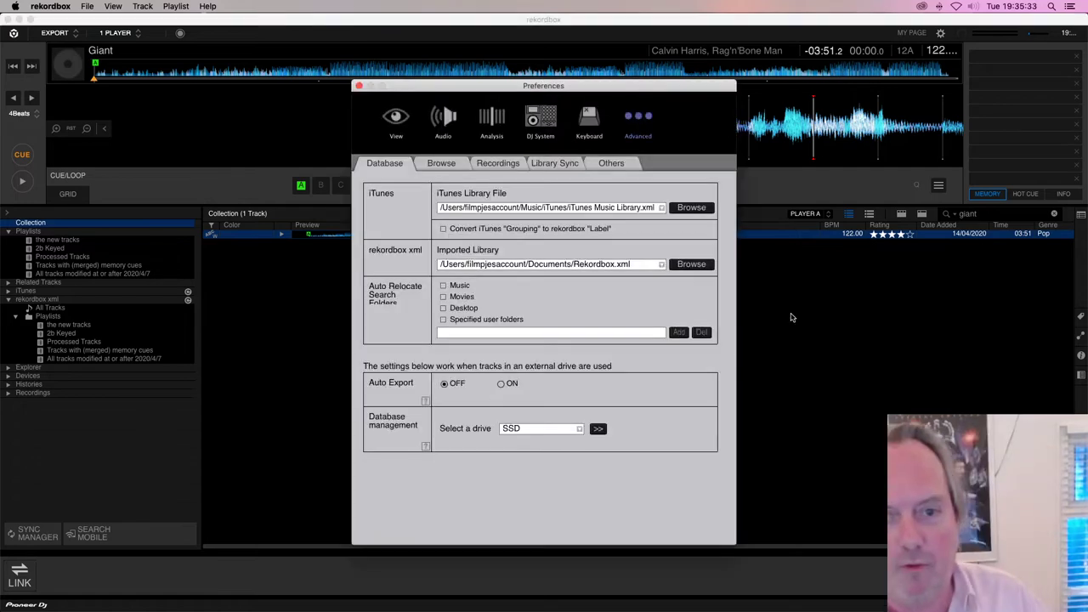
left_click(691, 265)
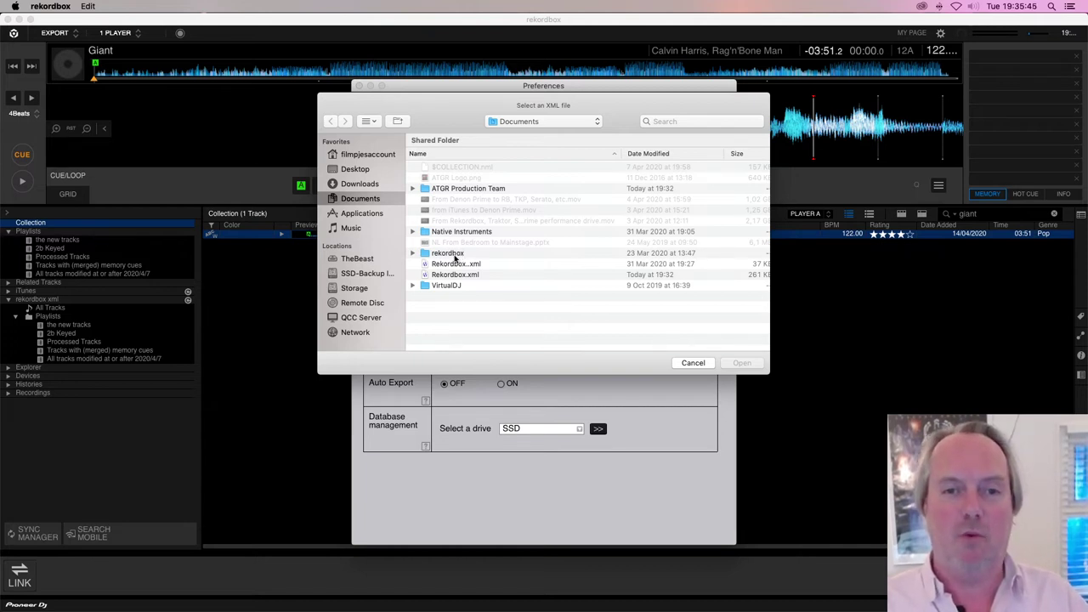
double_click(468, 189)
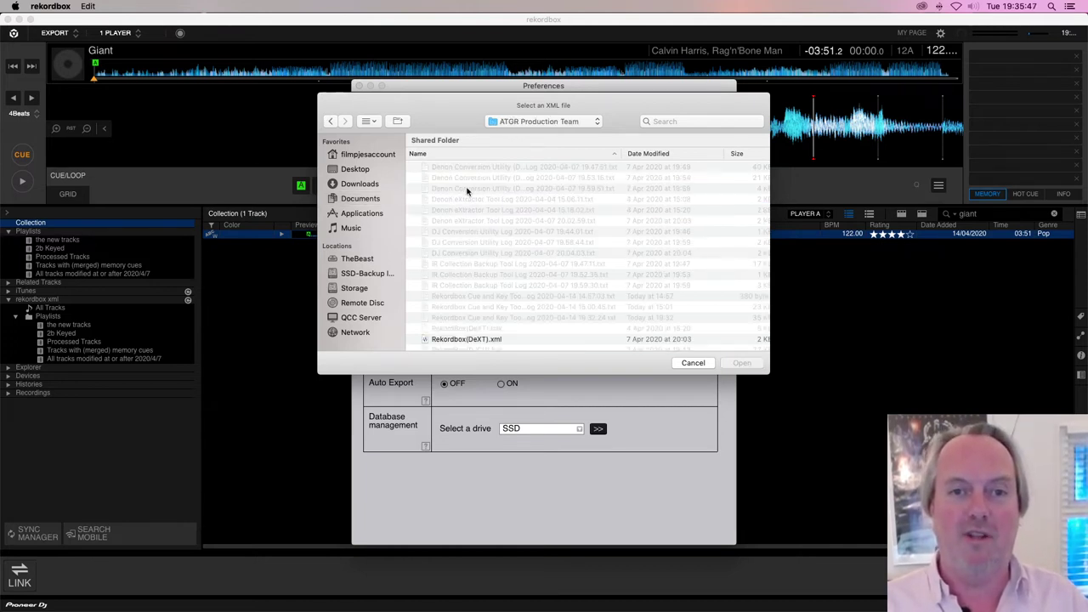
scroll(502, 315, "down", 3)
left_click(499, 282)
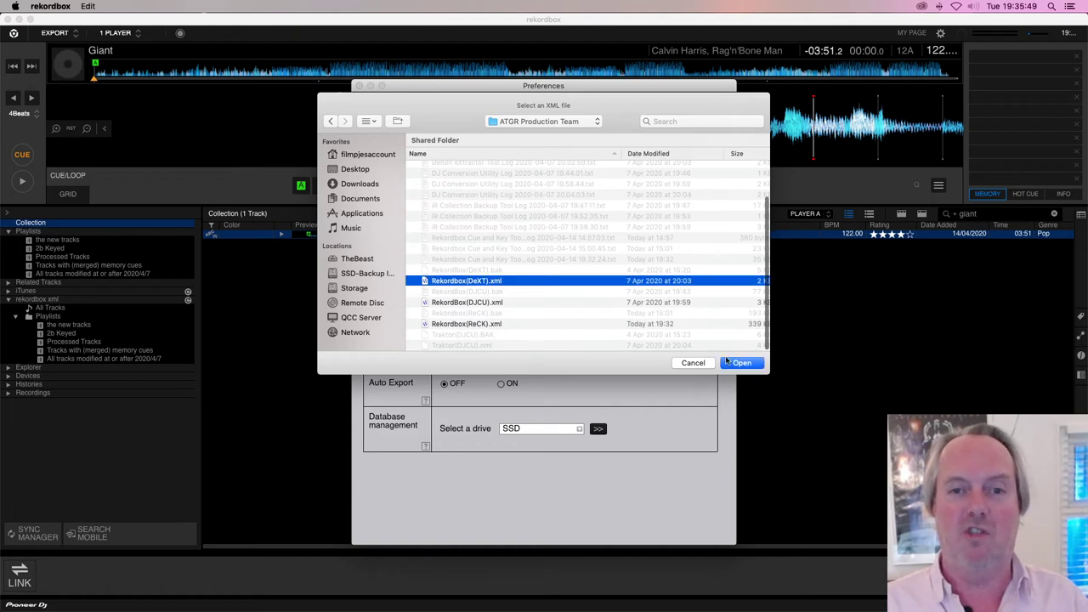
left_click(516, 323)
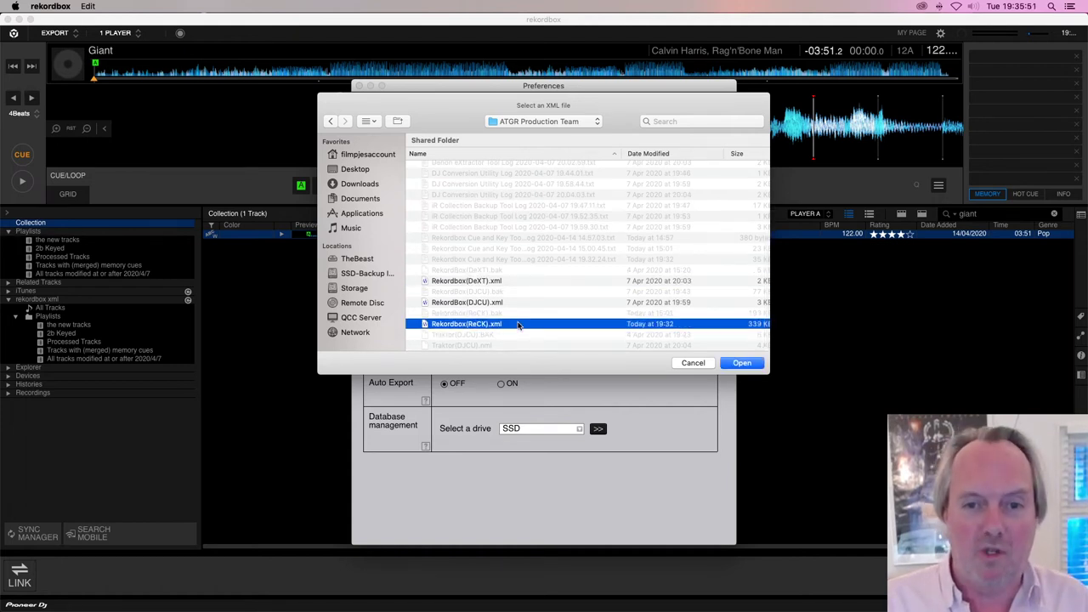
left_click(738, 363)
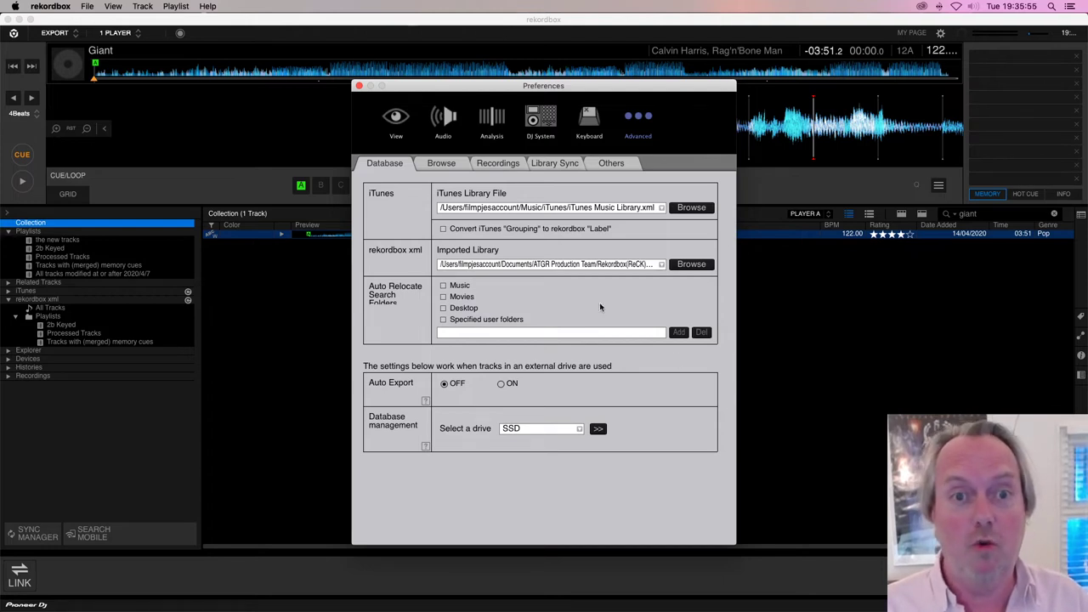
left_click(359, 88)
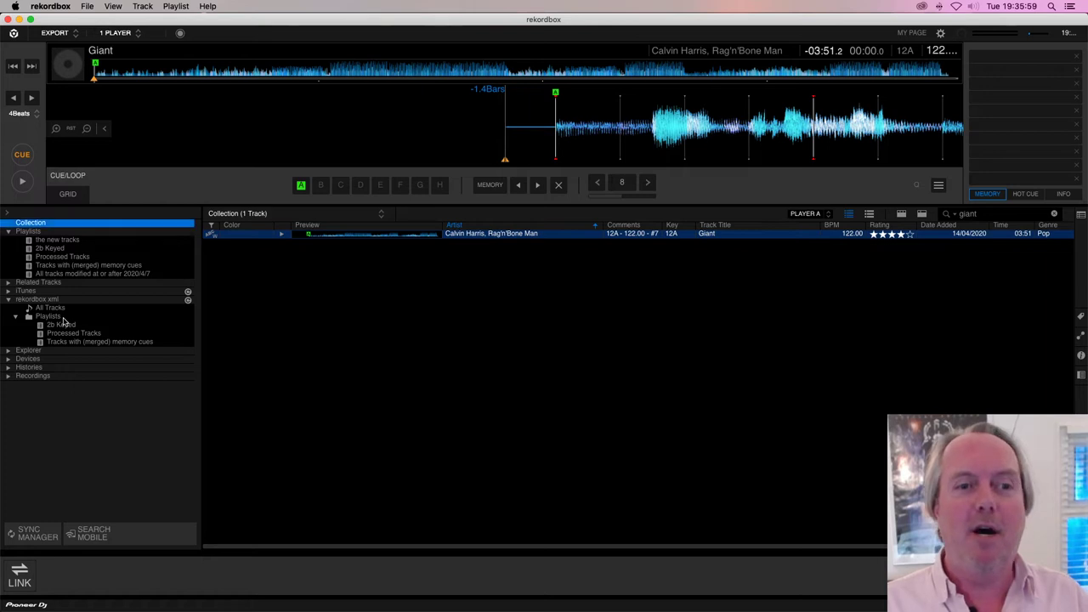
Step: Delete the 2b Keyed and Processed Tracks playlists from the rekordbox playlists
left_click(64, 316)
left_click(57, 240)
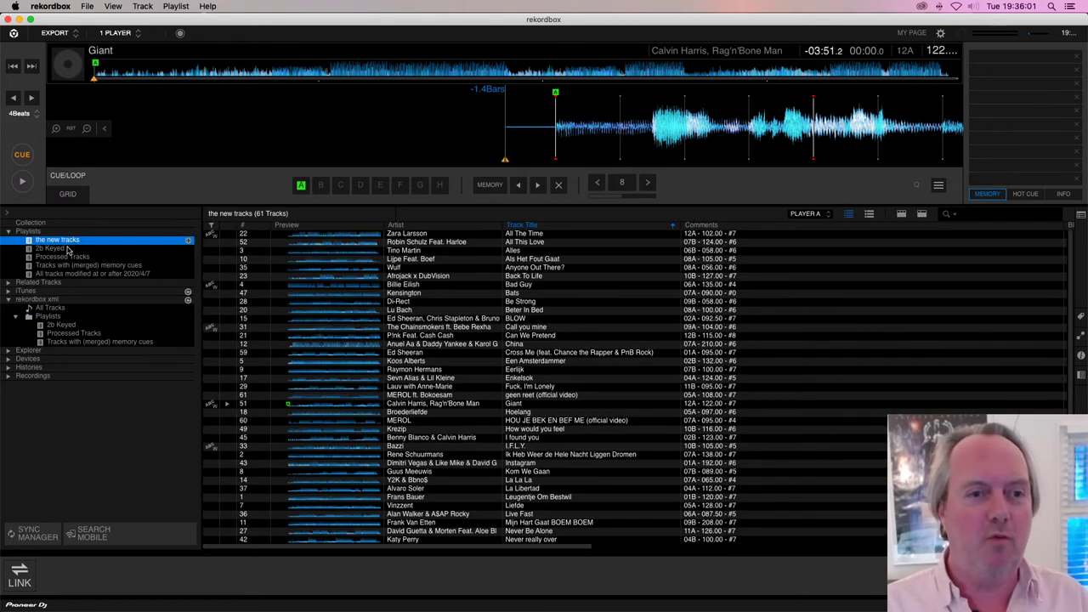
left_click(64, 248)
right_click(64, 248)
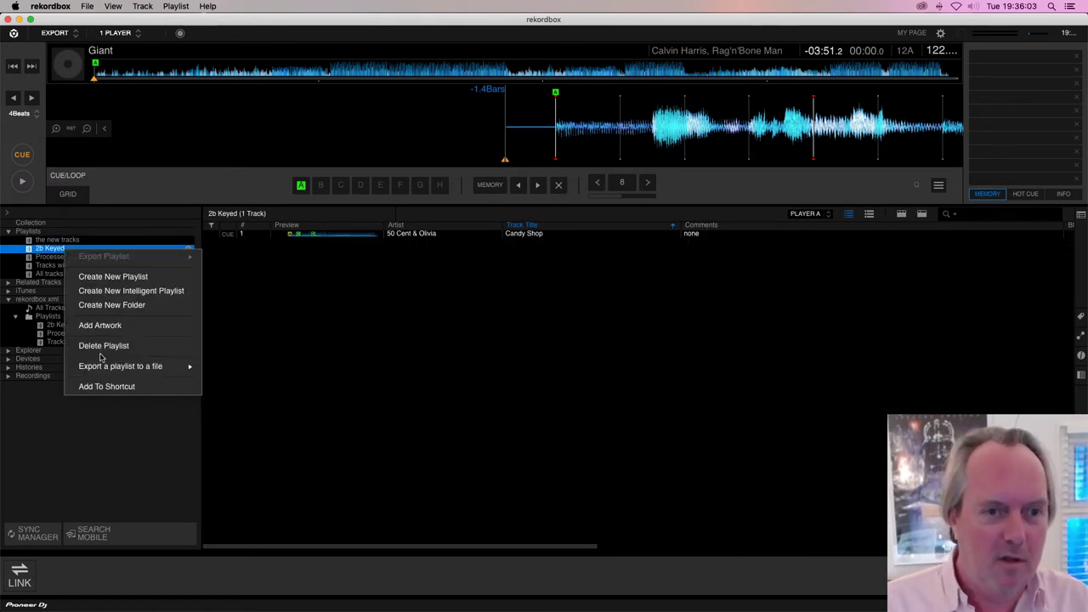
left_click(104, 346)
key("Return")
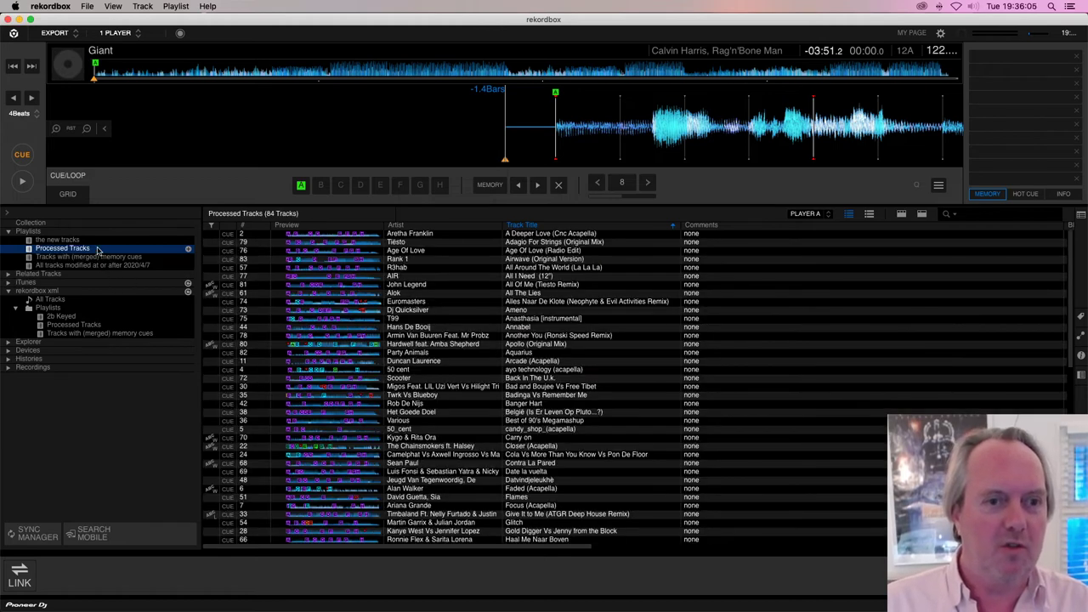
right_click(101, 250)
left_click(136, 345)
key("Return")
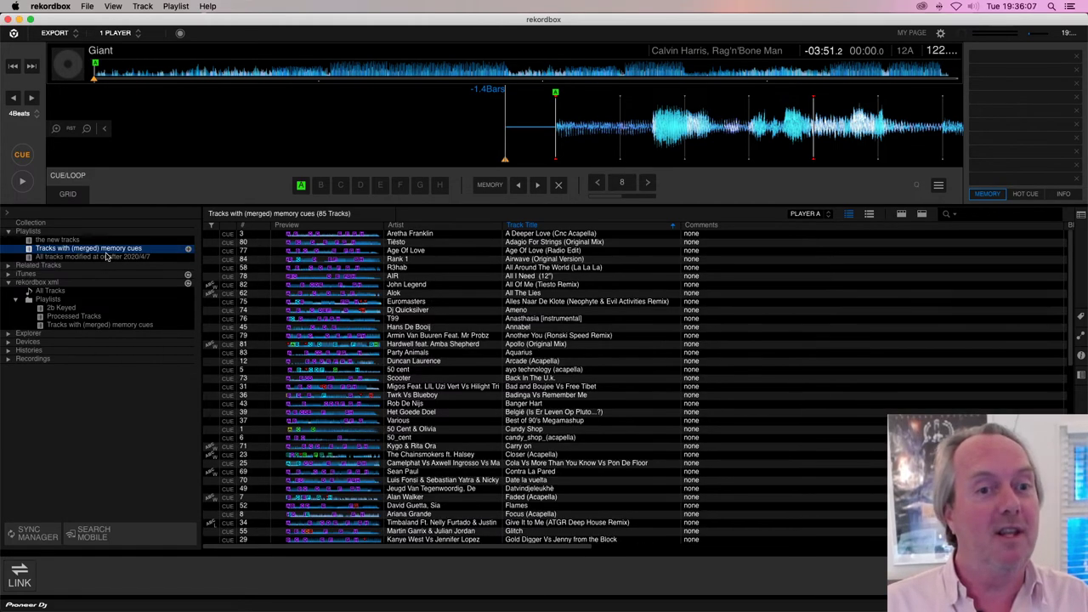
Step: Delete the Tracks with (merged) memory cues and All tracks modified at or after 2020/4/7 playlists
right_click(109, 254)
left_click(143, 344)
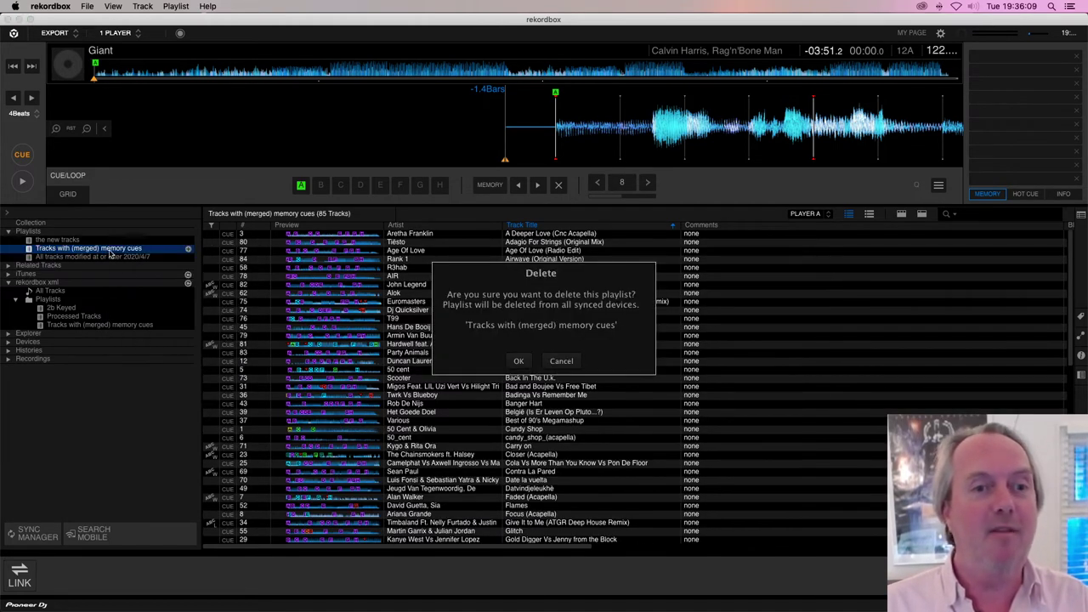
key("Return")
right_click(111, 252)
left_click(150, 345)
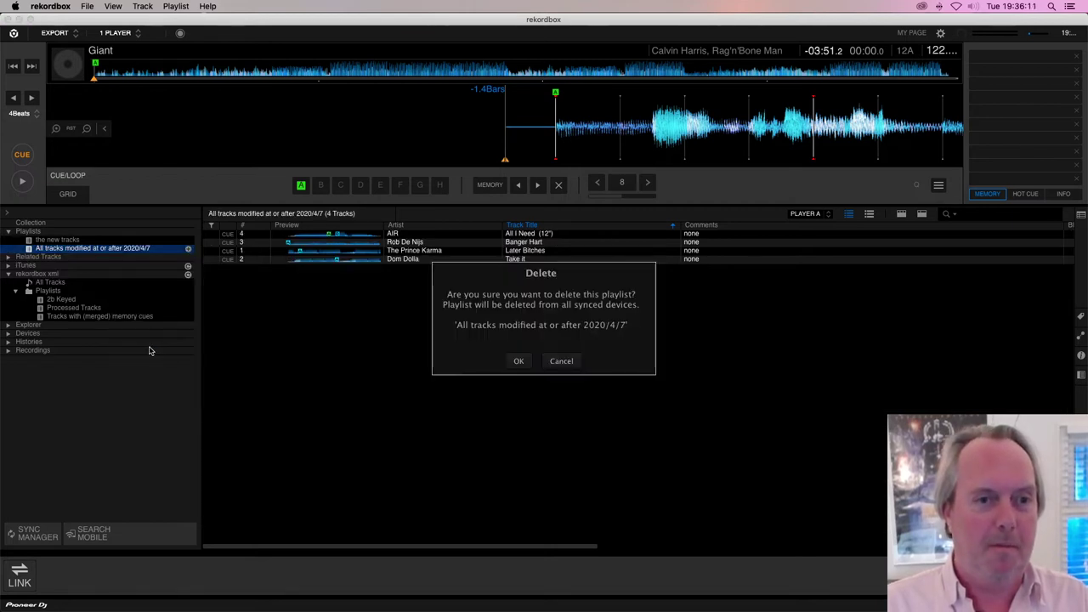
key("Return")
Step: Import the whole rekordbox xml Playlists folder into the rekordbox playlists
left_click(56, 284)
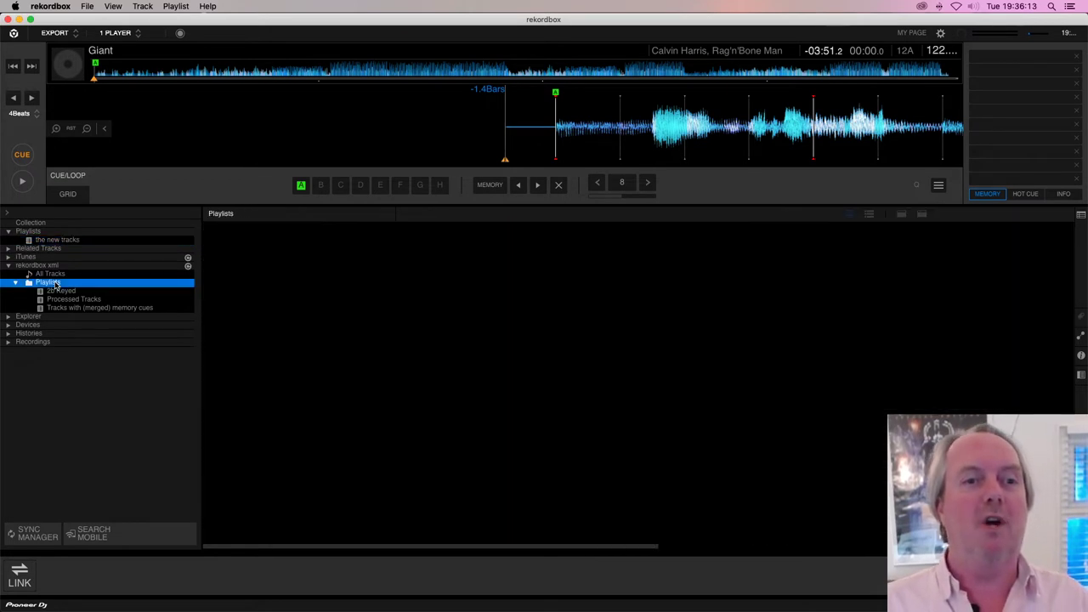
right_click(63, 287)
left_click(96, 293)
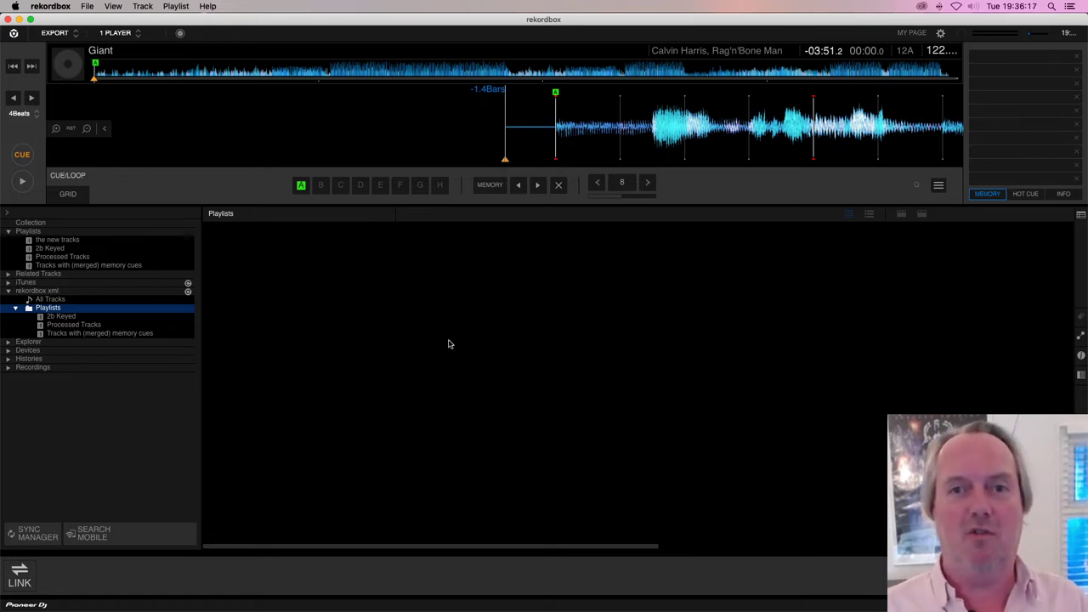
Step: Delete the imported 2b Keyed, Processed Tracks and Tracks with (merged) memory cues playlists from the rekordbox playlists
left_click(61, 250)
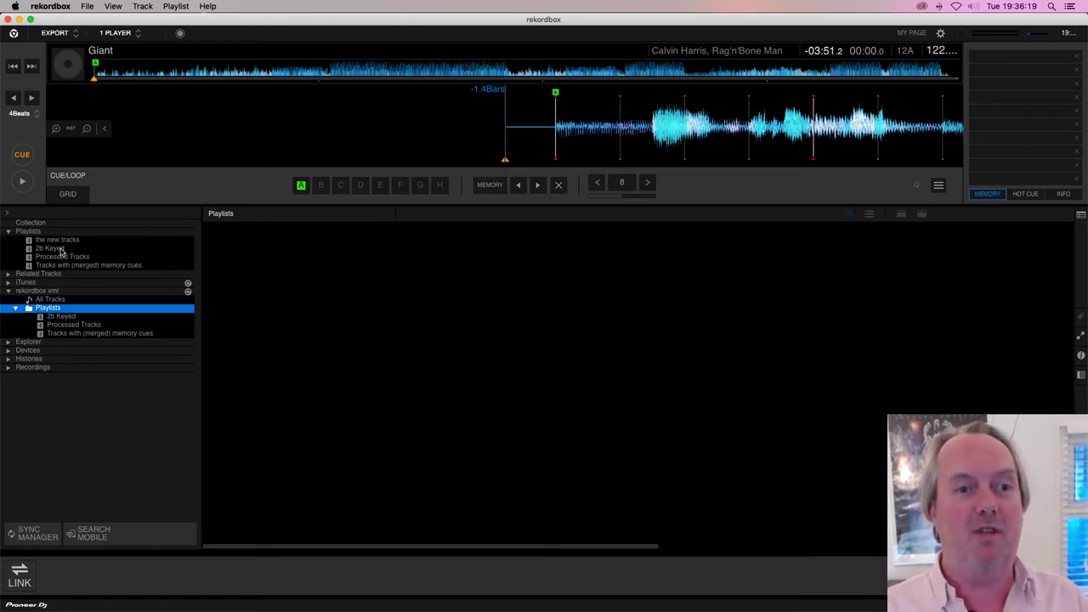
right_click(62, 250)
left_click(112, 345)
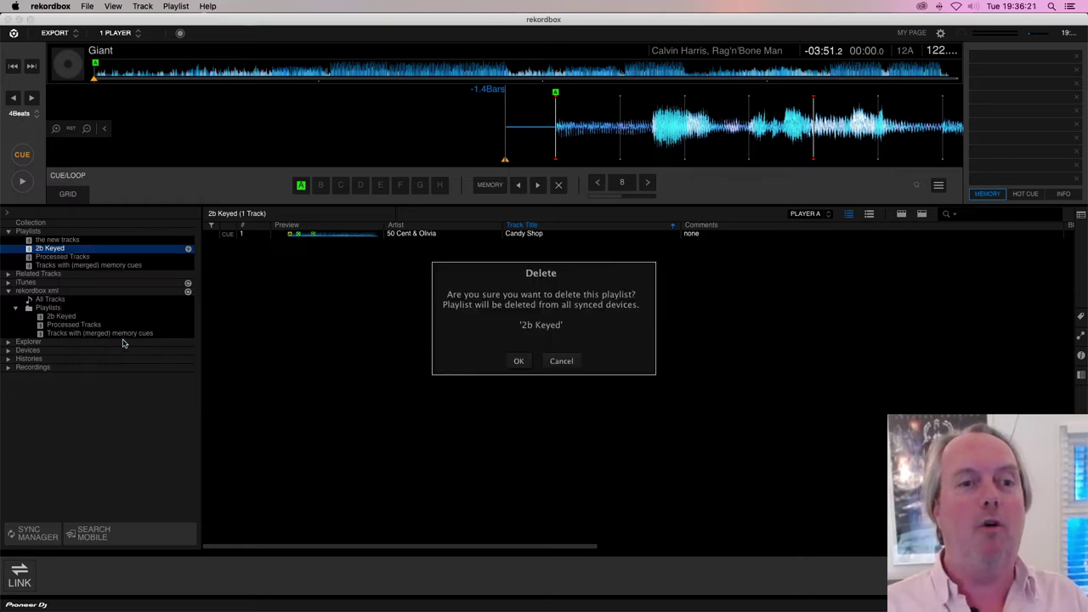
key("Return")
right_click(91, 248)
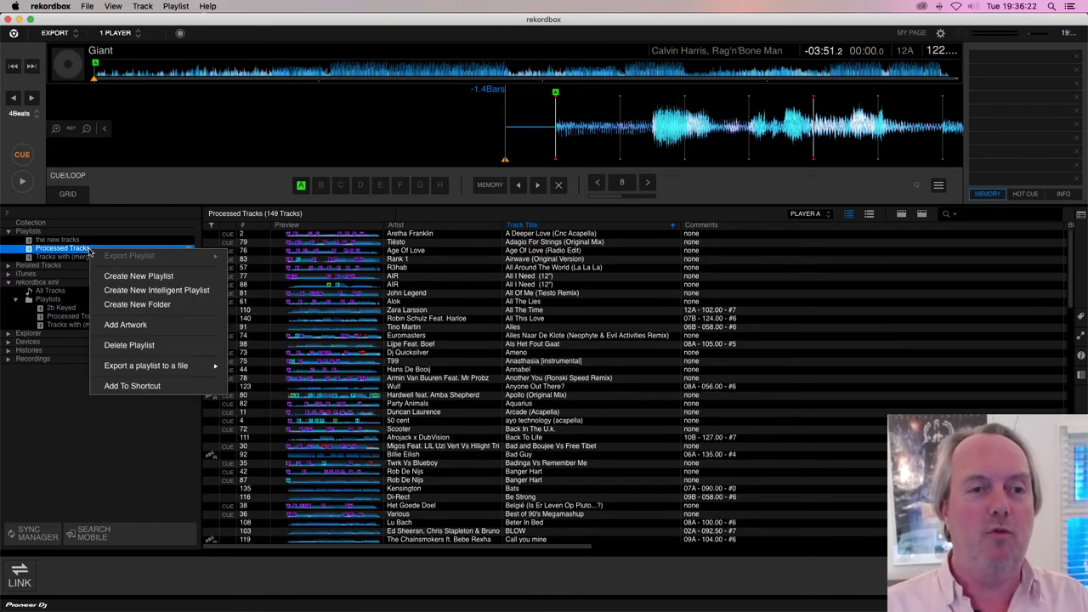
left_click(136, 345)
key("Return")
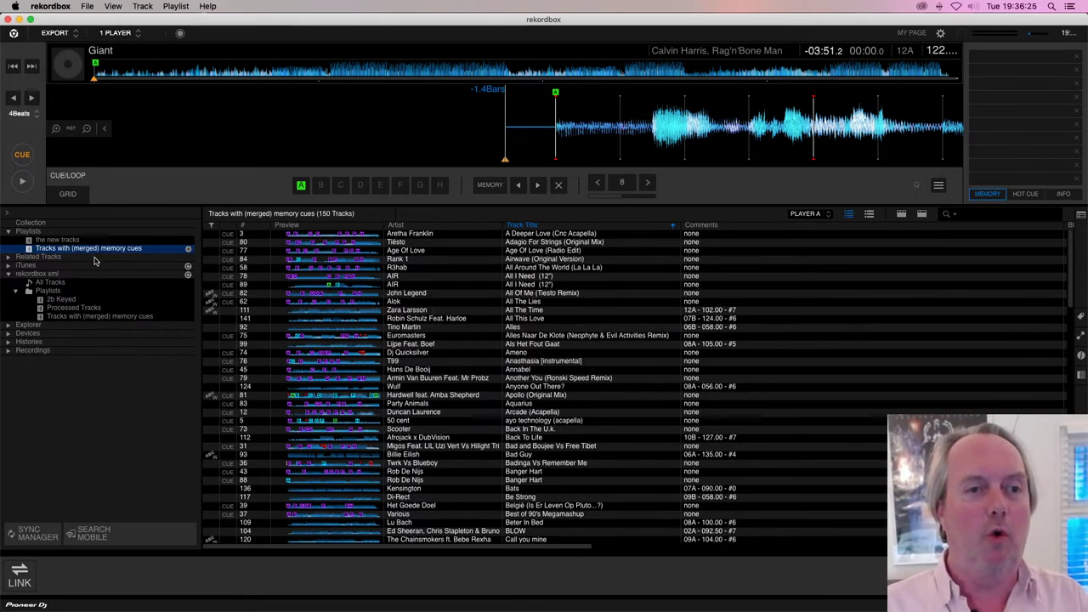
right_click(97, 248)
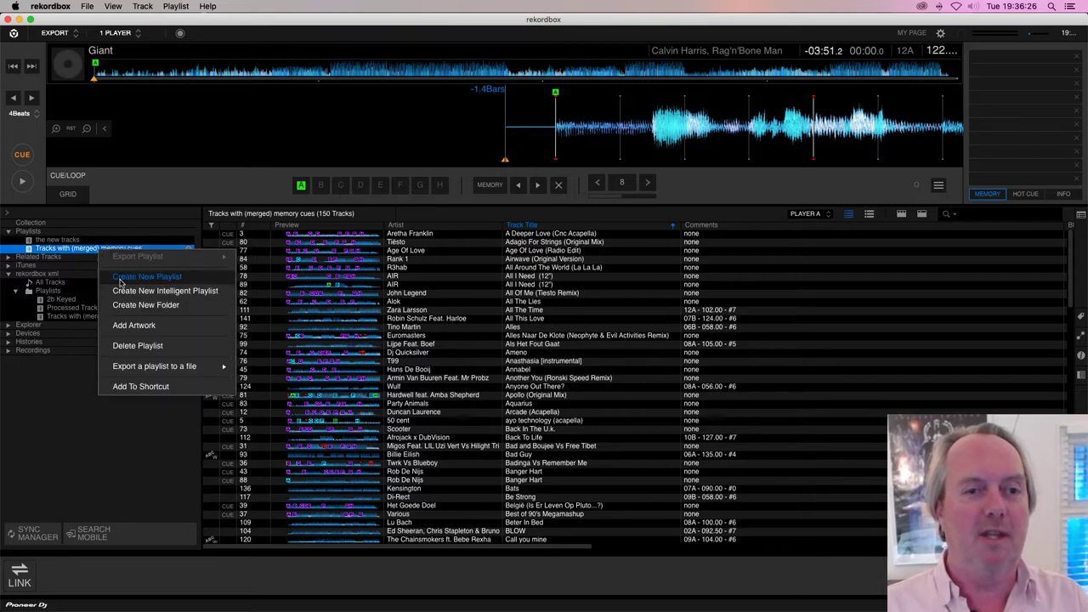
left_click(136, 345)
left_click(519, 361)
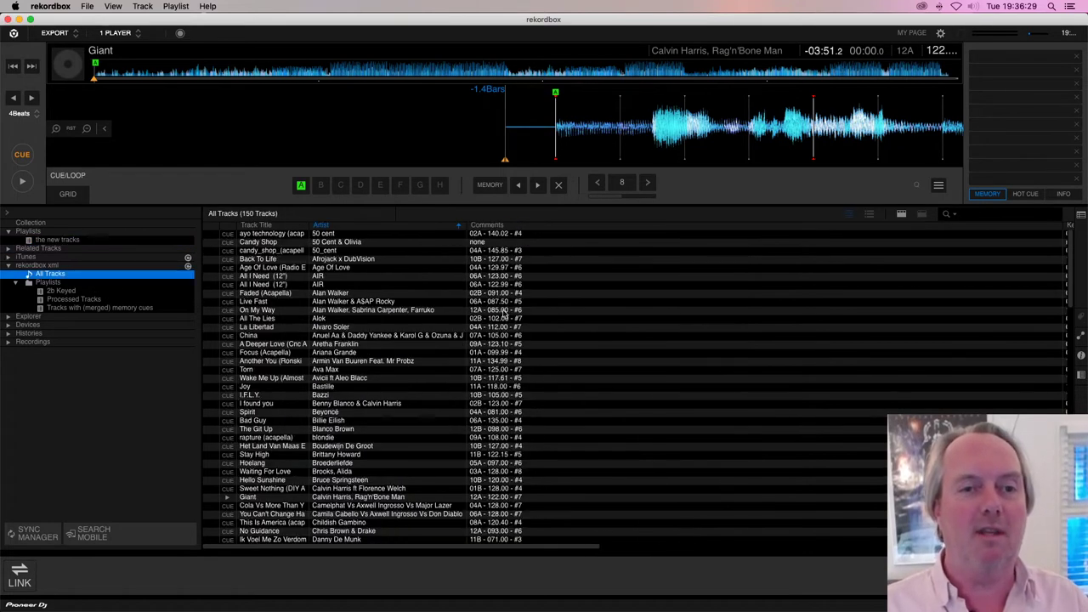
Step: Import every track of the rekordbox xml All Tracks list into the collection, accepting tag information for tracks that already exist
scroll(442, 316, "down", 10)
left_click(406, 320)
key("super+a")
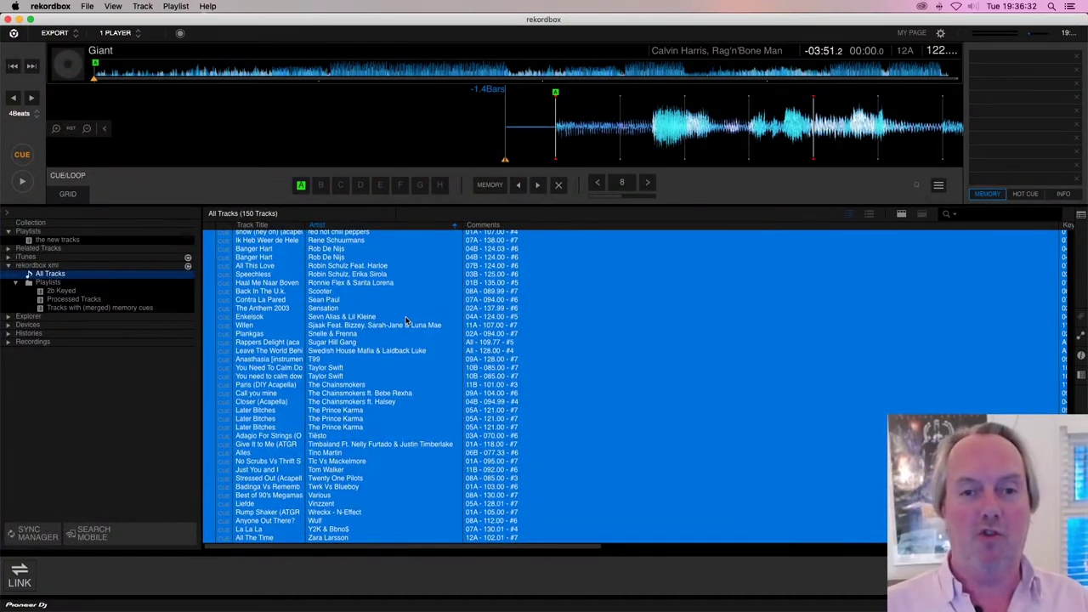
right_click(432, 279)
left_click(477, 284)
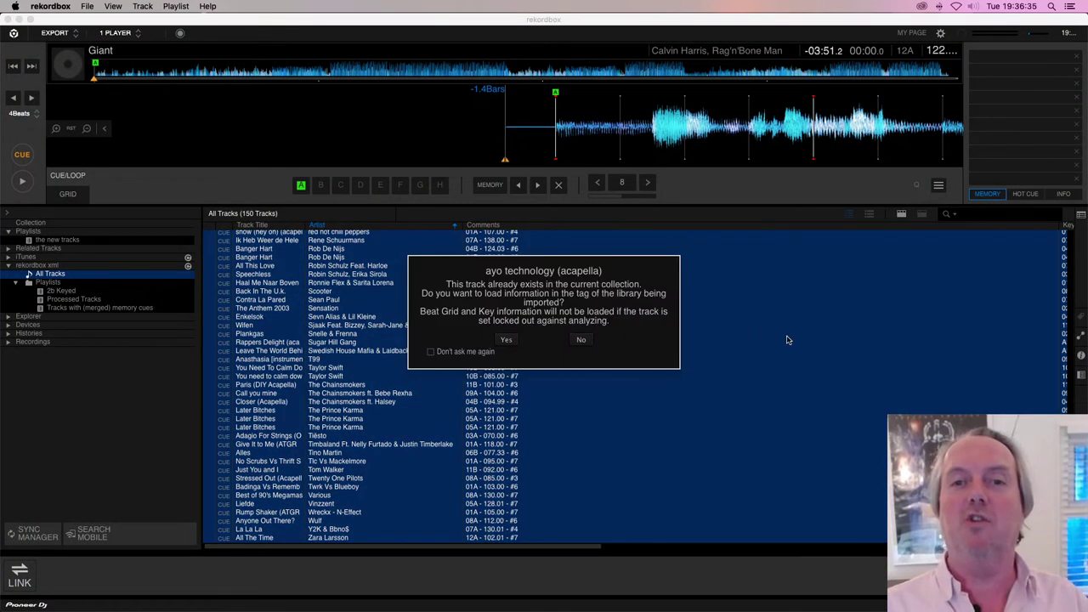
left_click(505, 339)
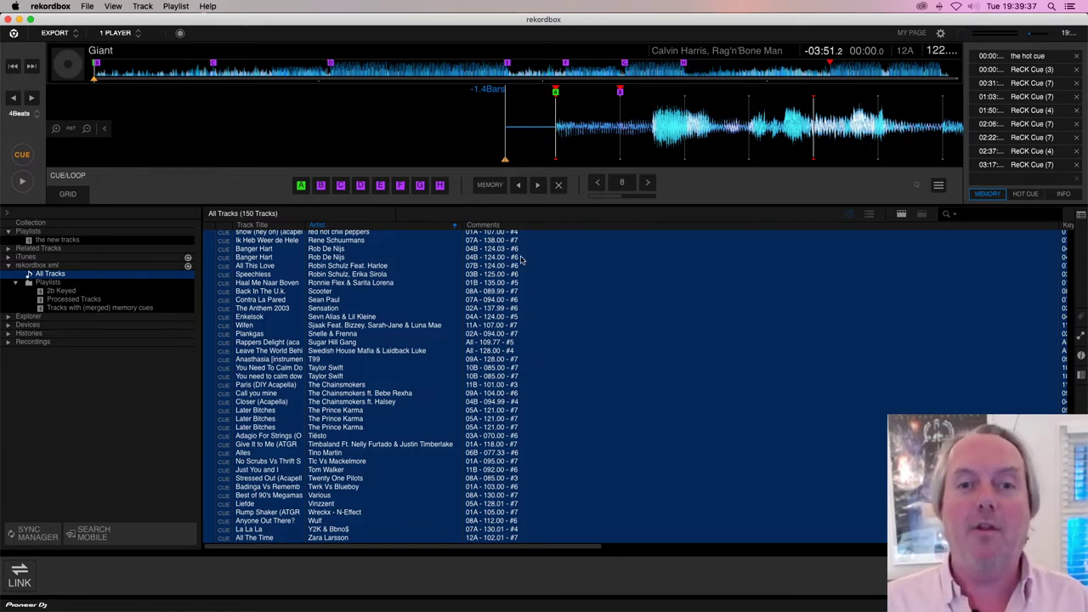
Step: Sort the xml All Tracks list by comments and load Rump Shaker (ATGR Bootleg) into the player to check its cues
left_click(501, 226)
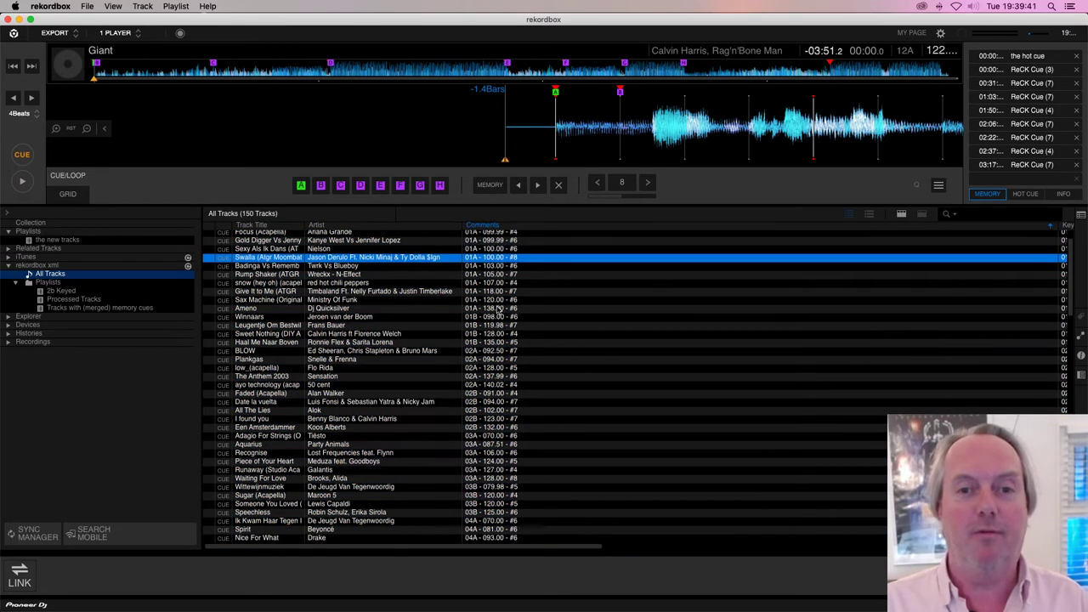
scroll(499, 311, "up", 2)
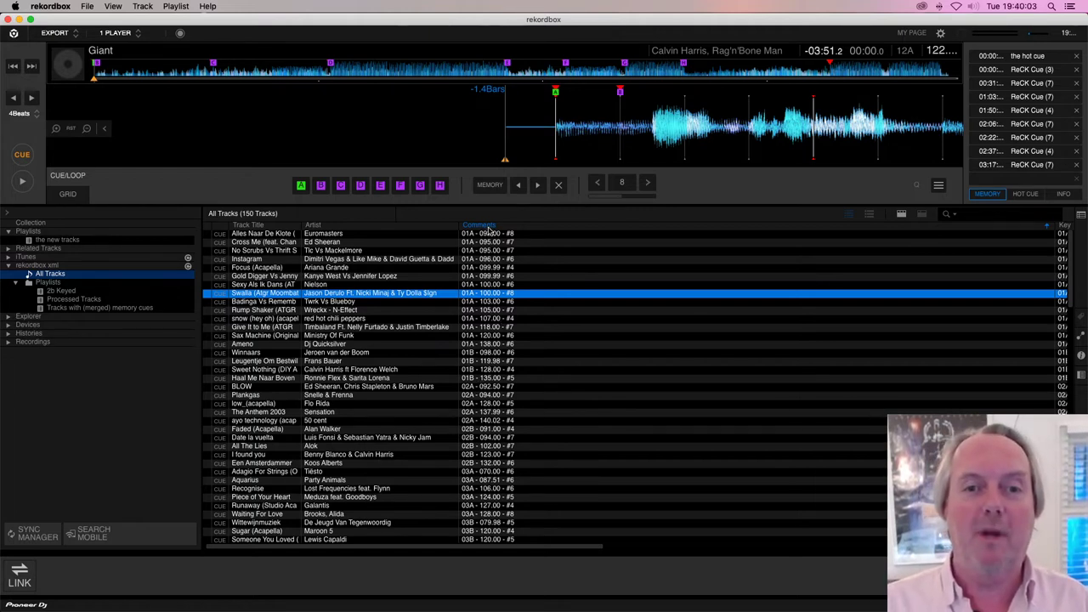
scroll(476, 312, "down", 2)
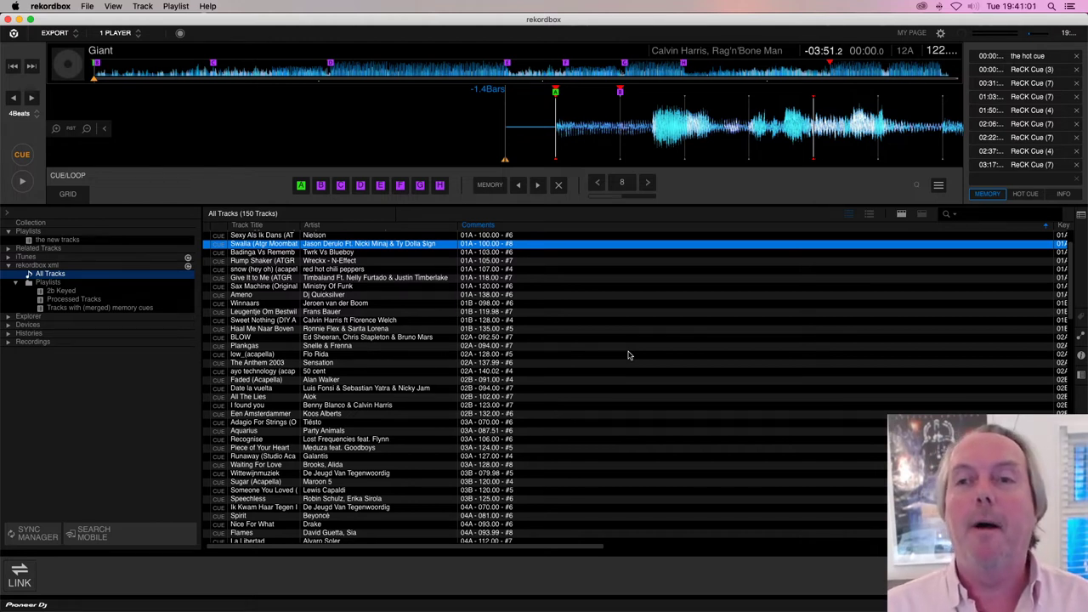
left_click(398, 264)
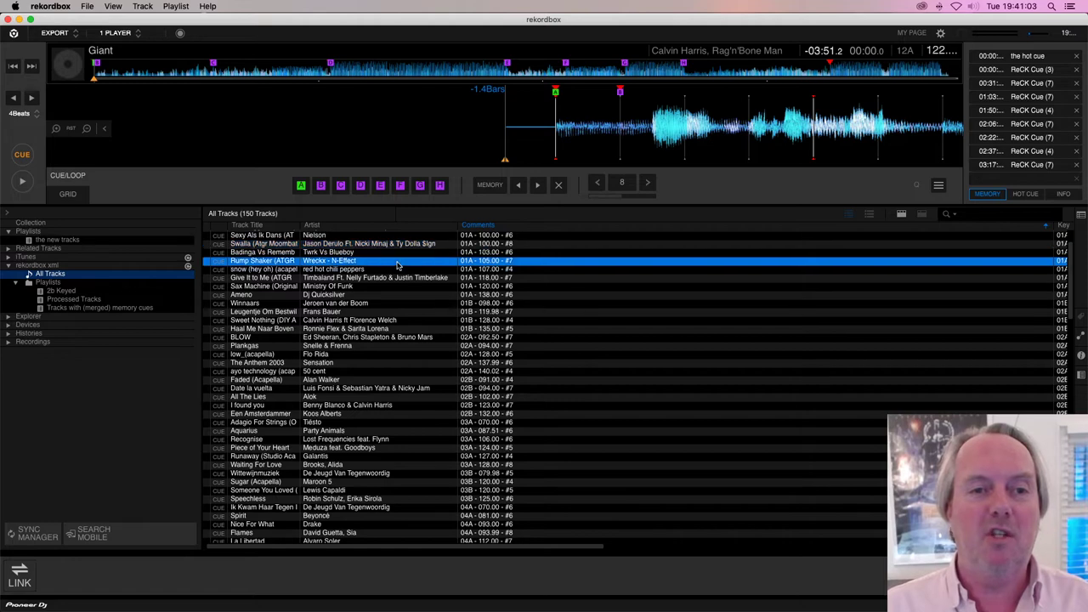
left_click_drag(397, 264, 476, 136)
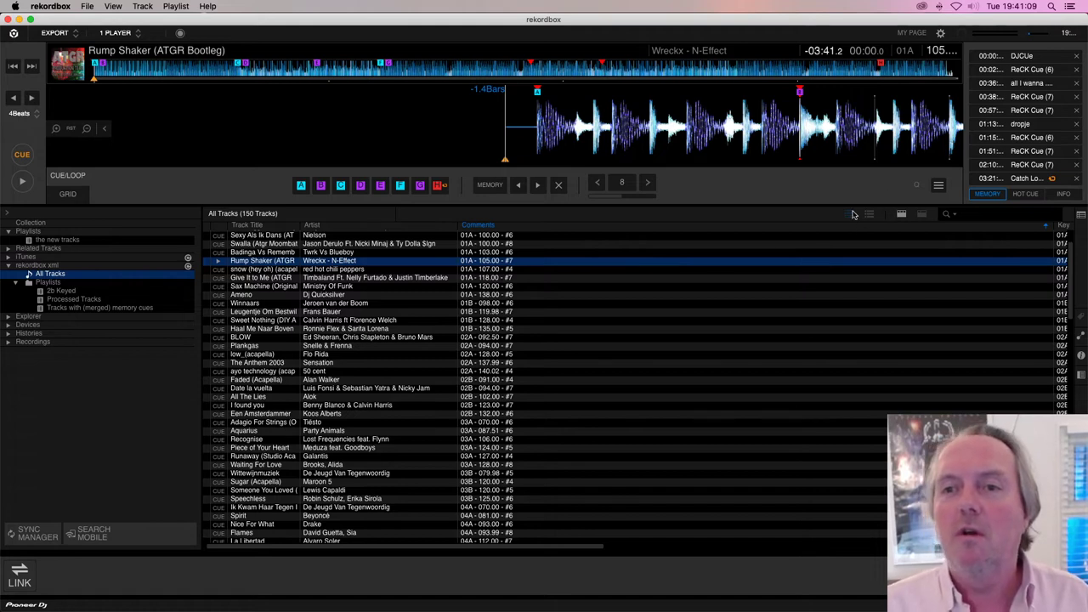
Step: Load the track Flames from the All Tracks list into the player and preview its hot cue G
scroll(367, 346, "down", 2)
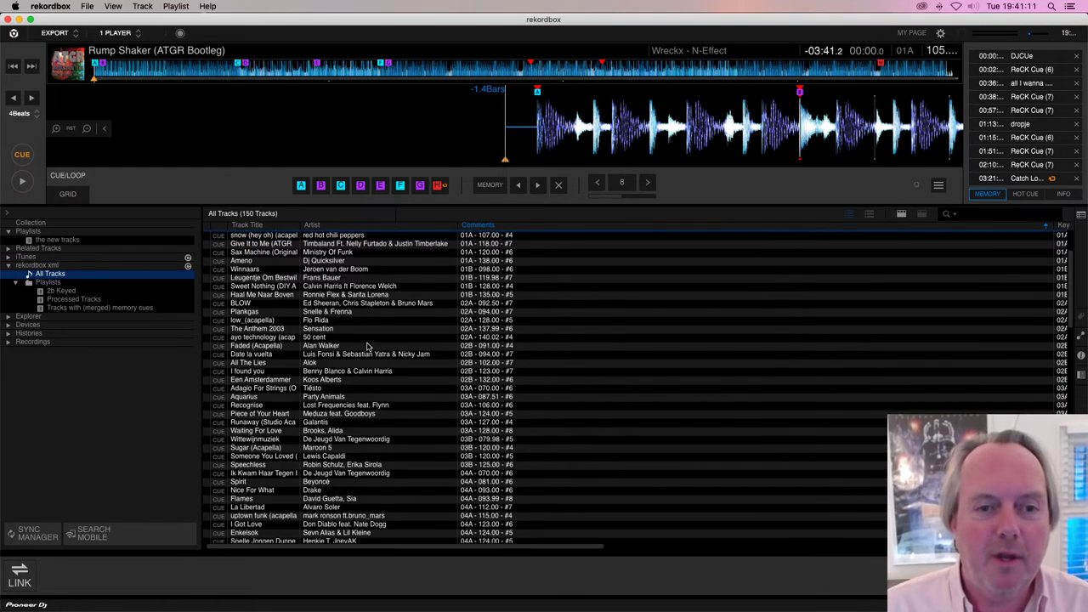
scroll(368, 346, "down", 6)
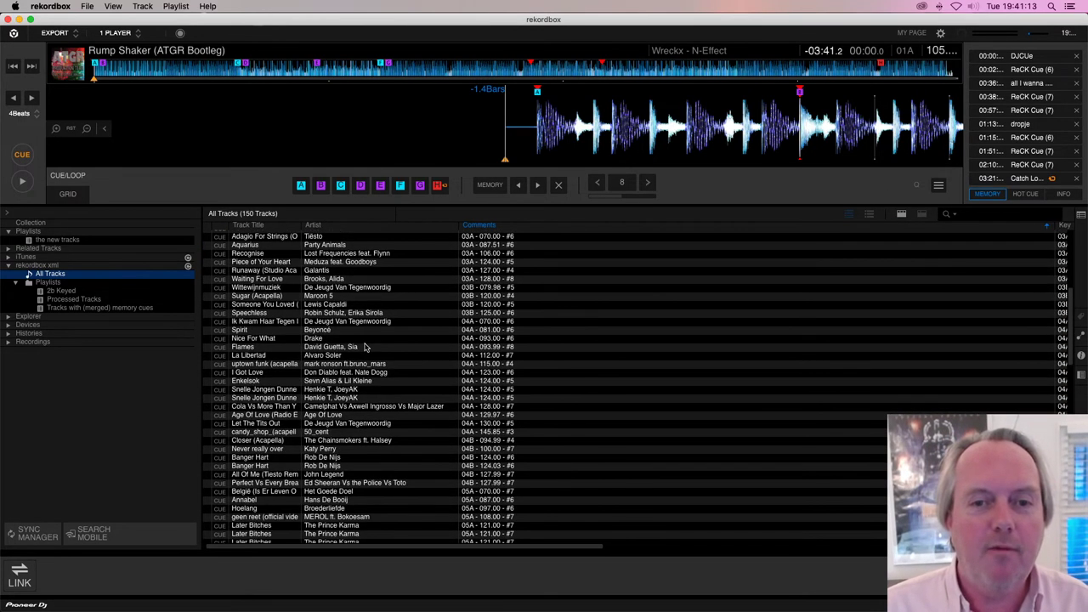
left_click(365, 347)
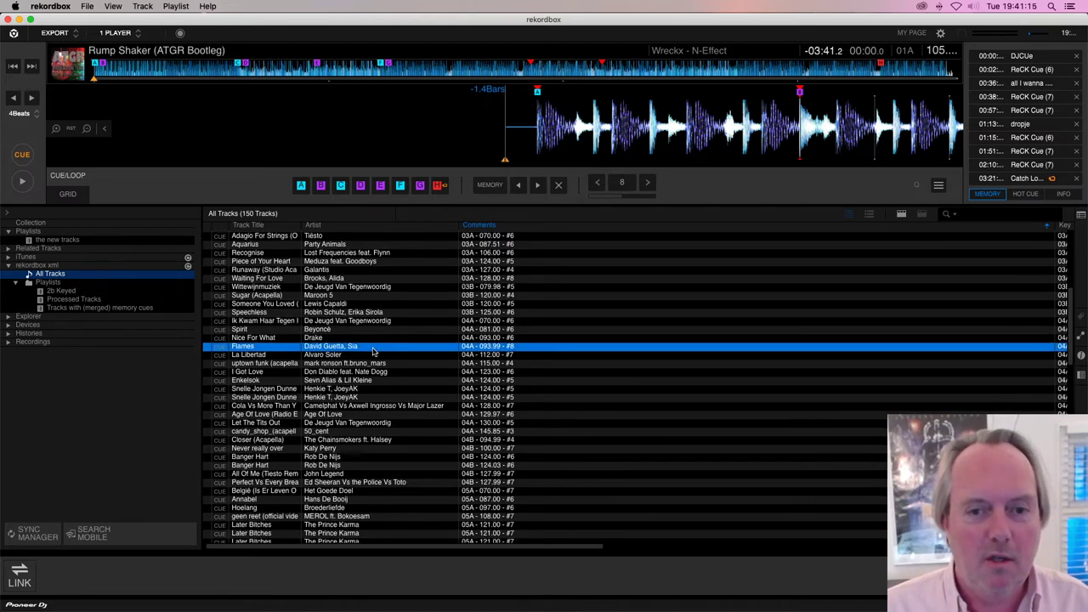
double_click(372, 347)
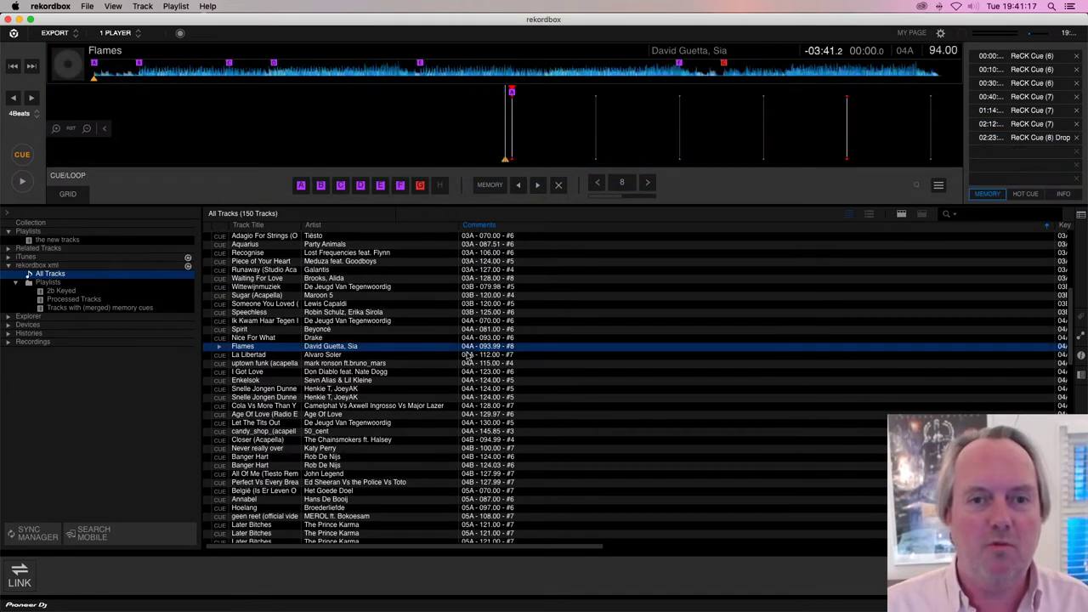
left_click(421, 186)
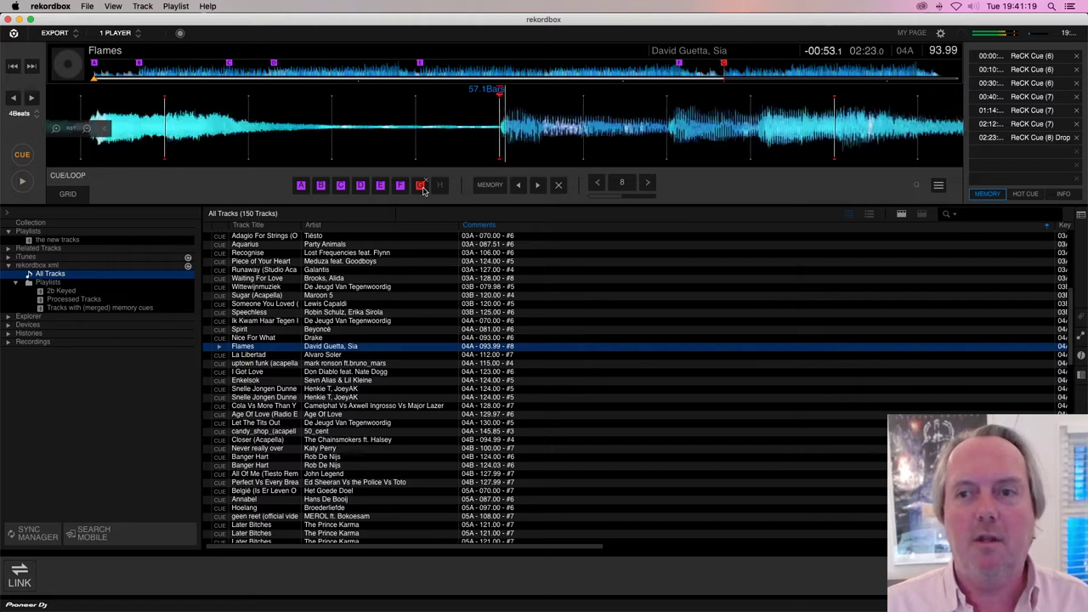
left_click(421, 186)
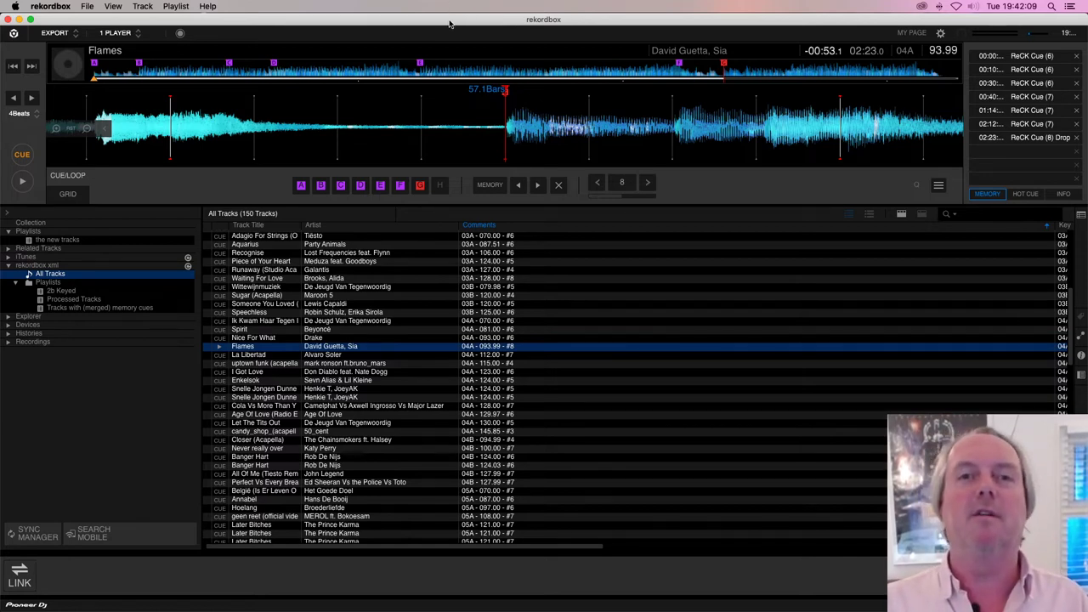
Step: Hide rekordbox and launch Traktor
left_click_drag(448, 20, 460, 21)
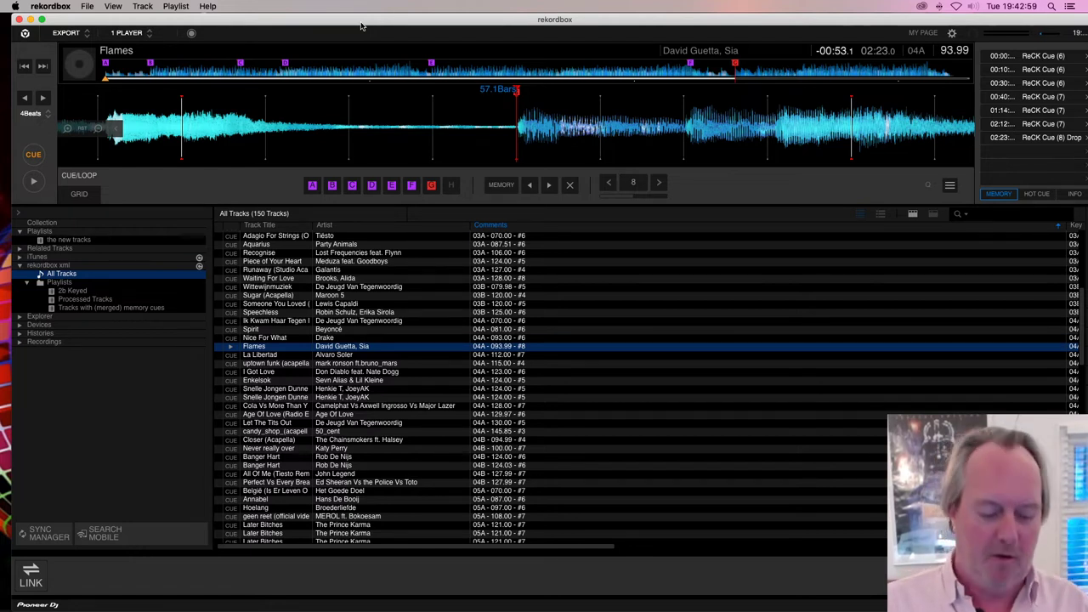
key("super+h")
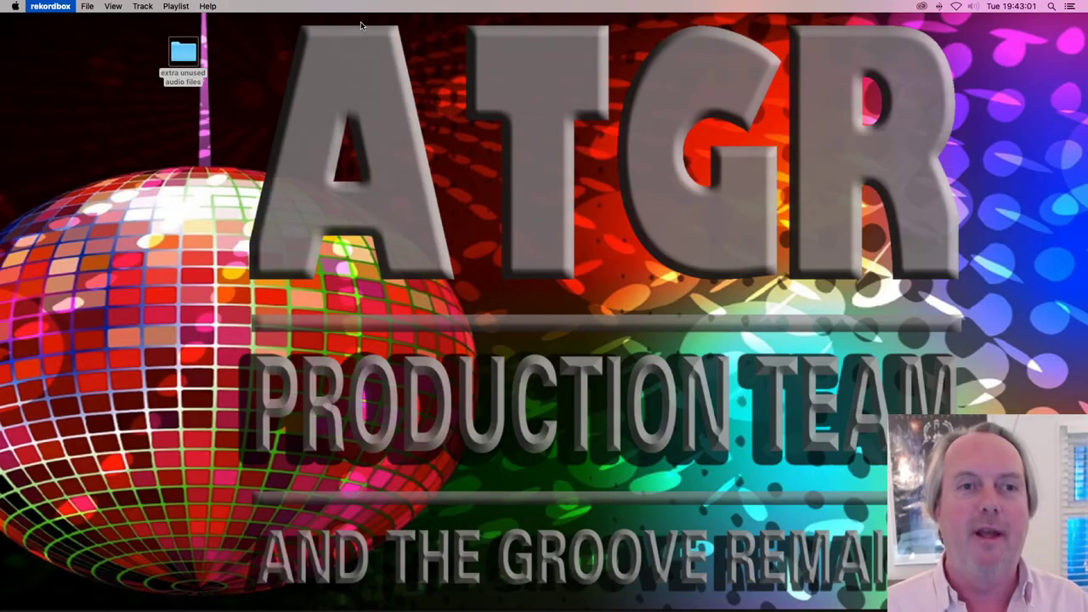
mouse_move(533, 609)
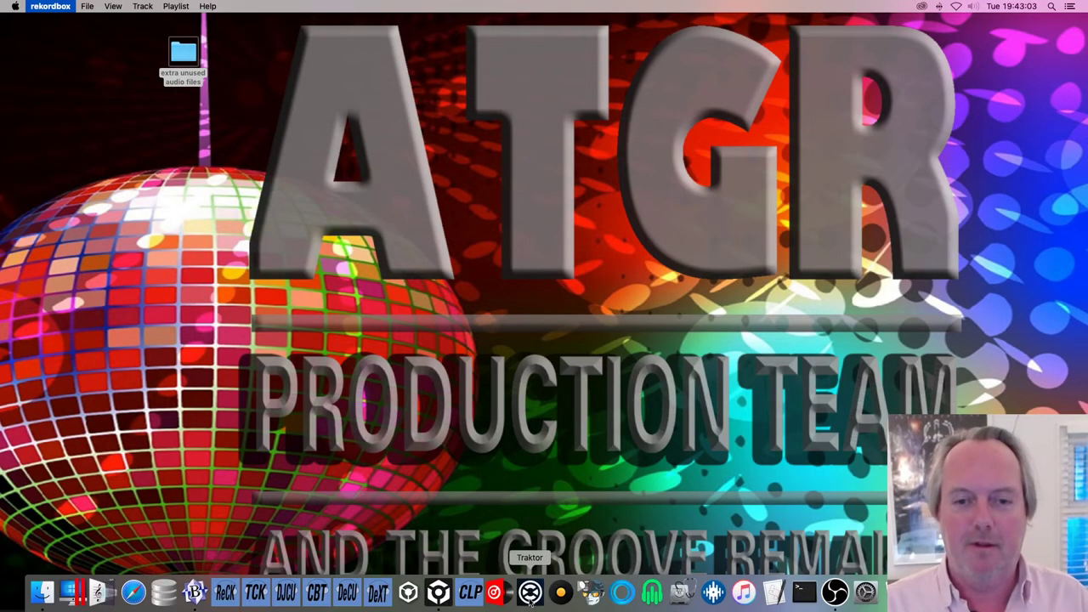
left_click(529, 589)
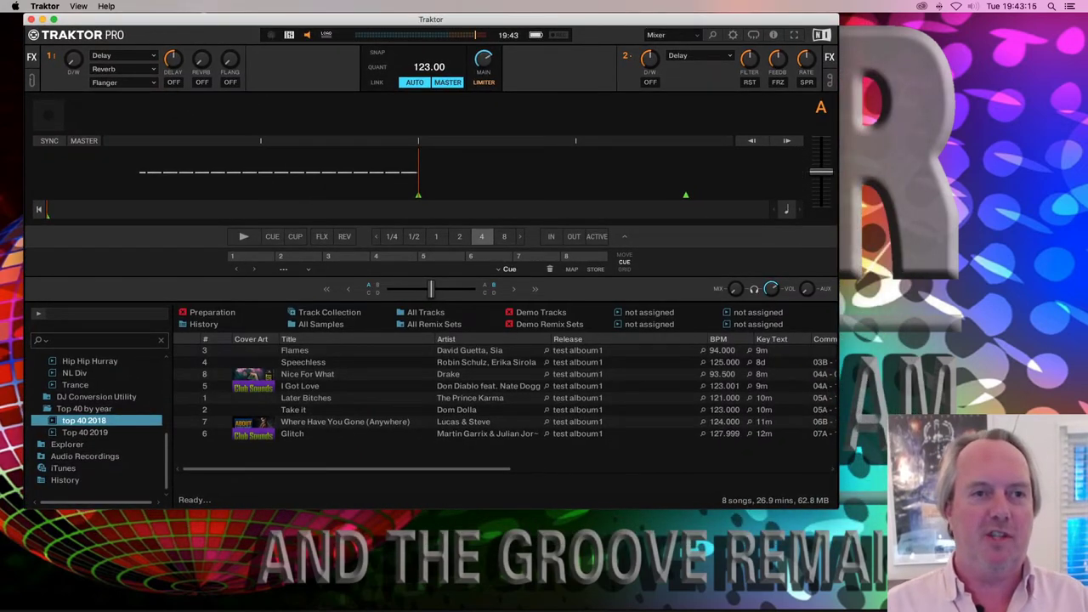
Step: Maximise the Traktor window and load Flames from the top 40 2018 playlist into deck A
left_click(53, 19)
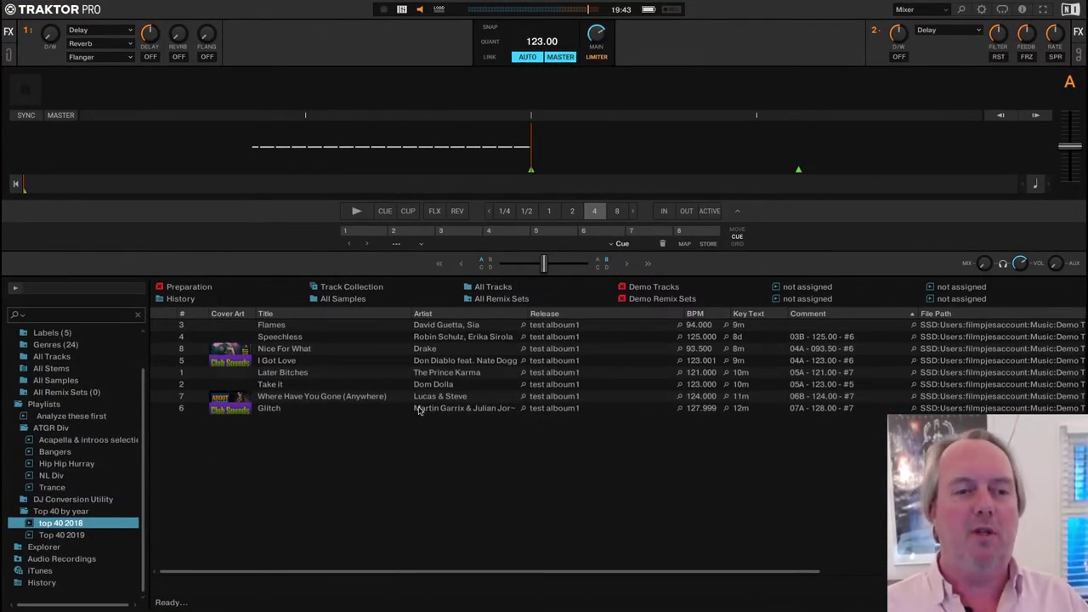
left_click(430, 328)
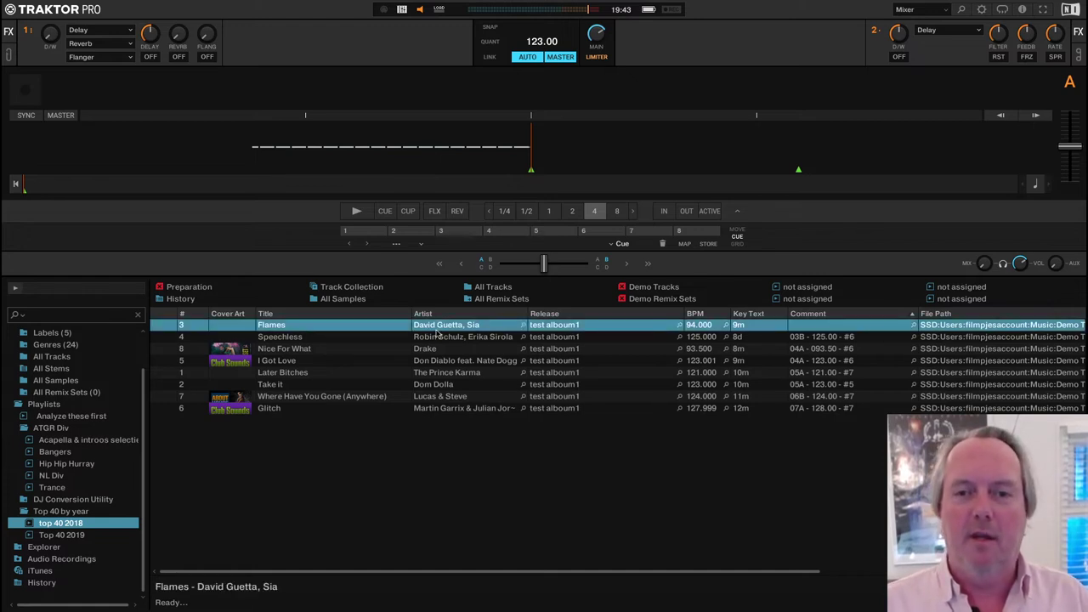
left_click_drag(438, 334, 646, 153)
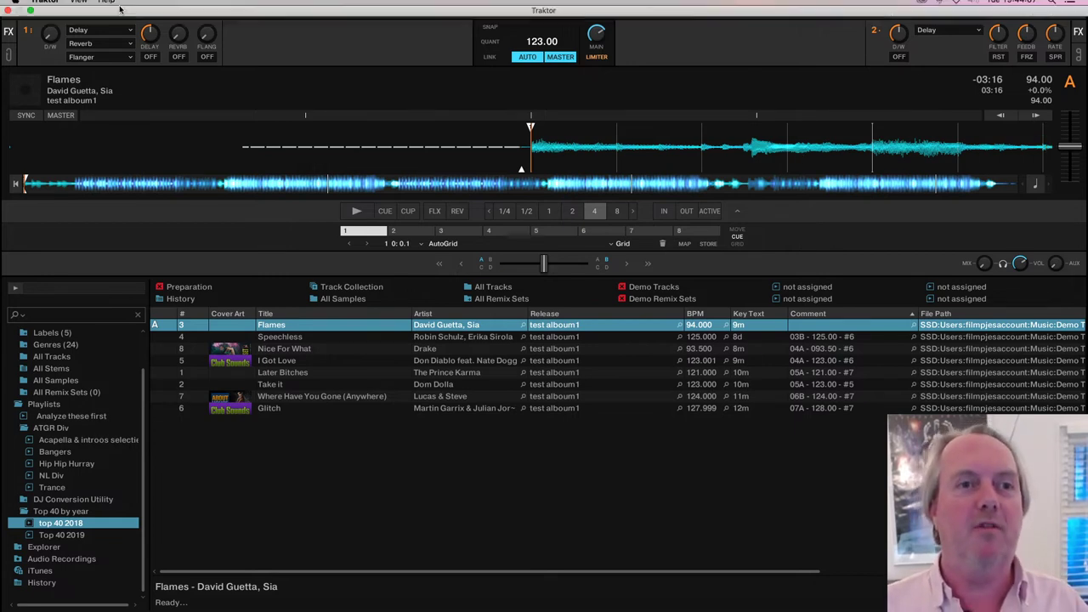
Step: Set the middle field of the track deck header's bottom row to Beats and close the preferences
left_click(114, 6)
left_click(49, 35)
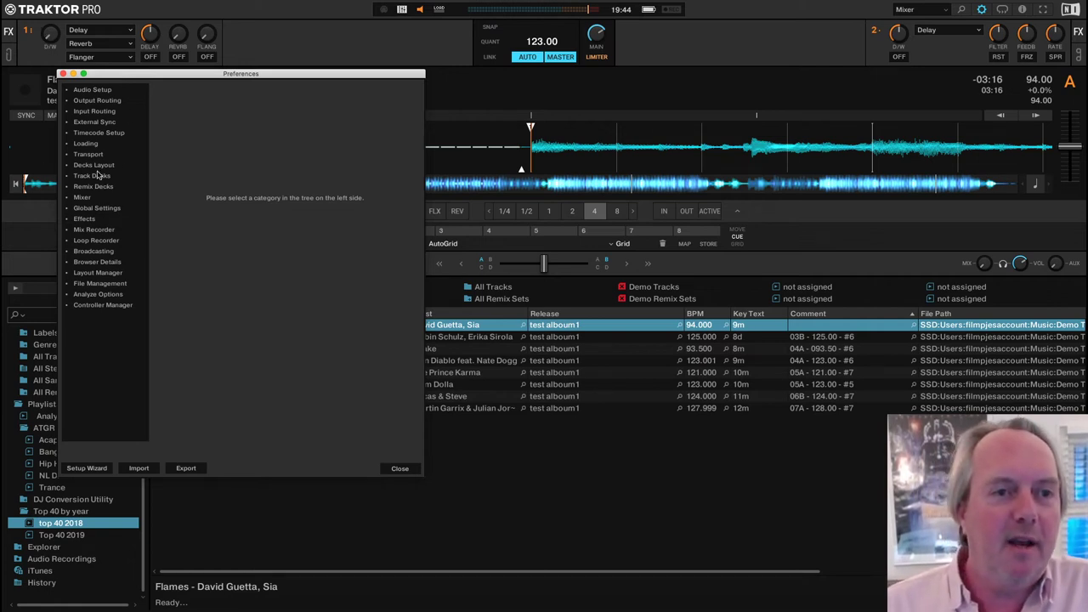
left_click(96, 166)
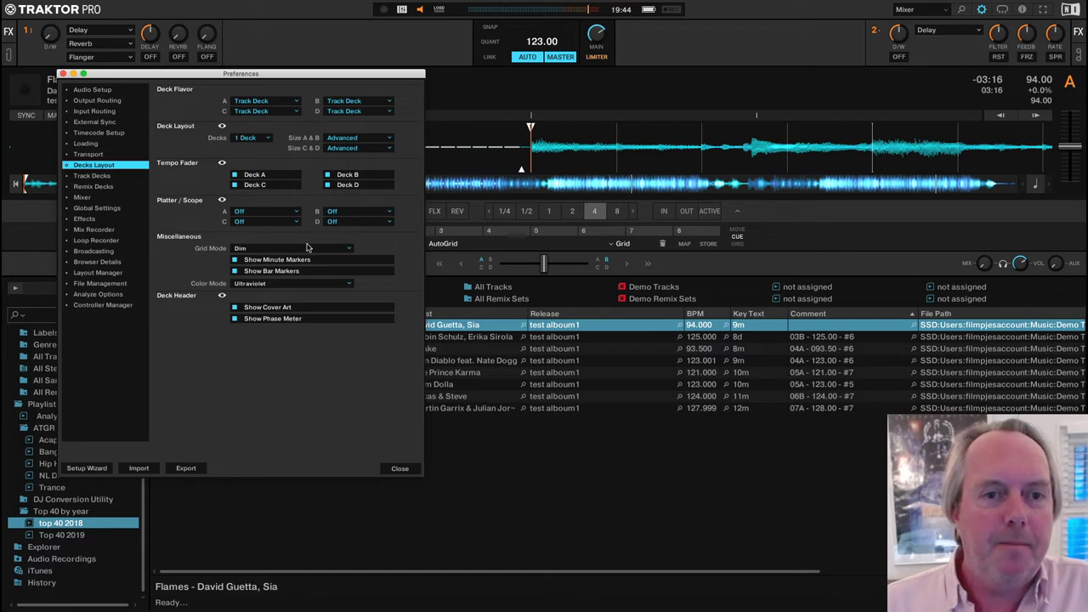
left_click(111, 176)
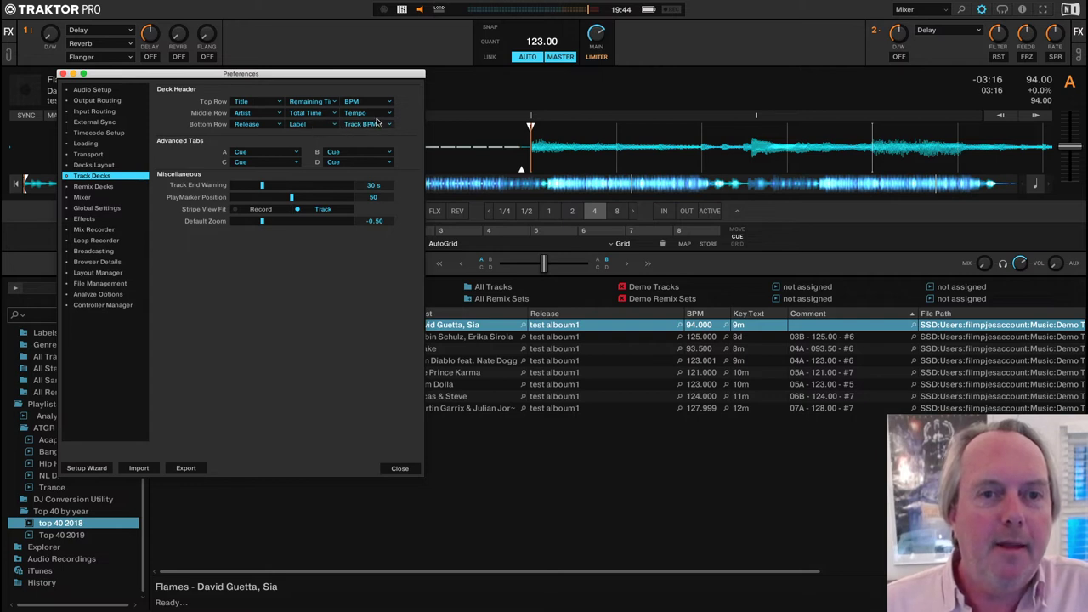
left_click(321, 125)
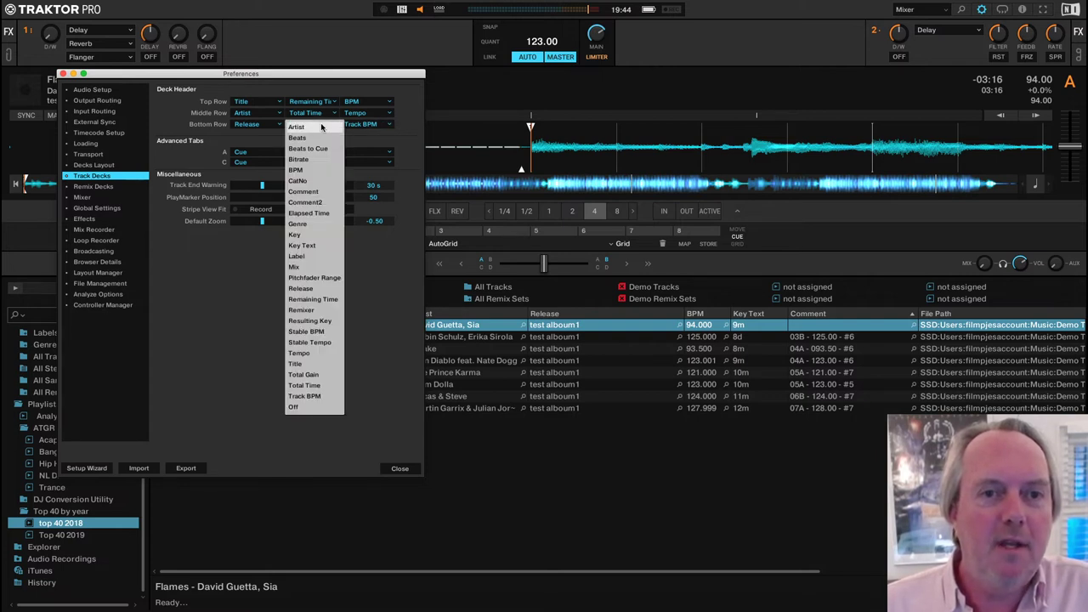
left_click(311, 138)
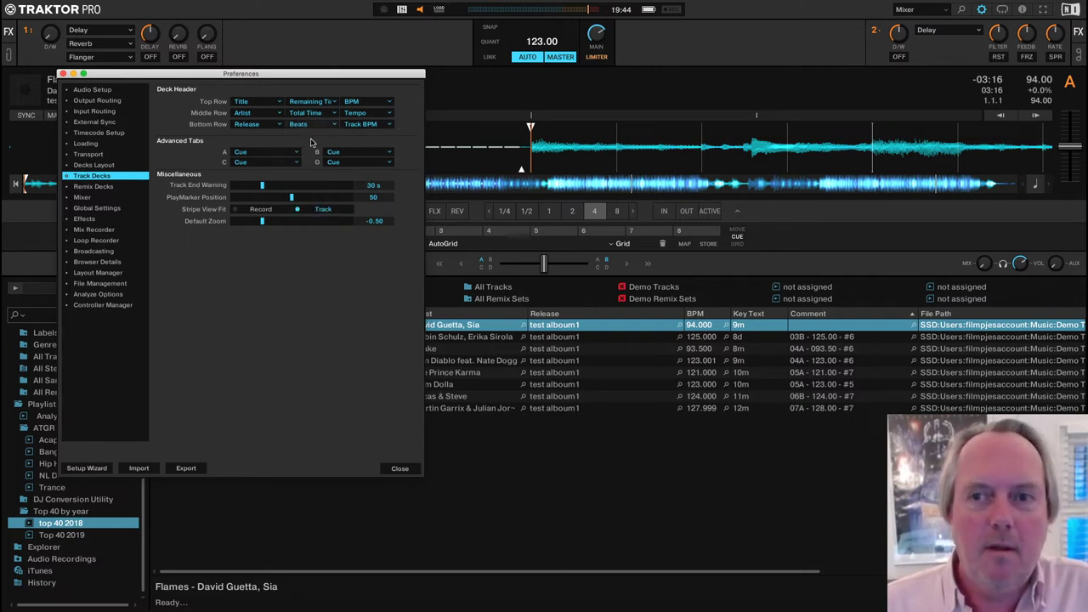
left_click(64, 74)
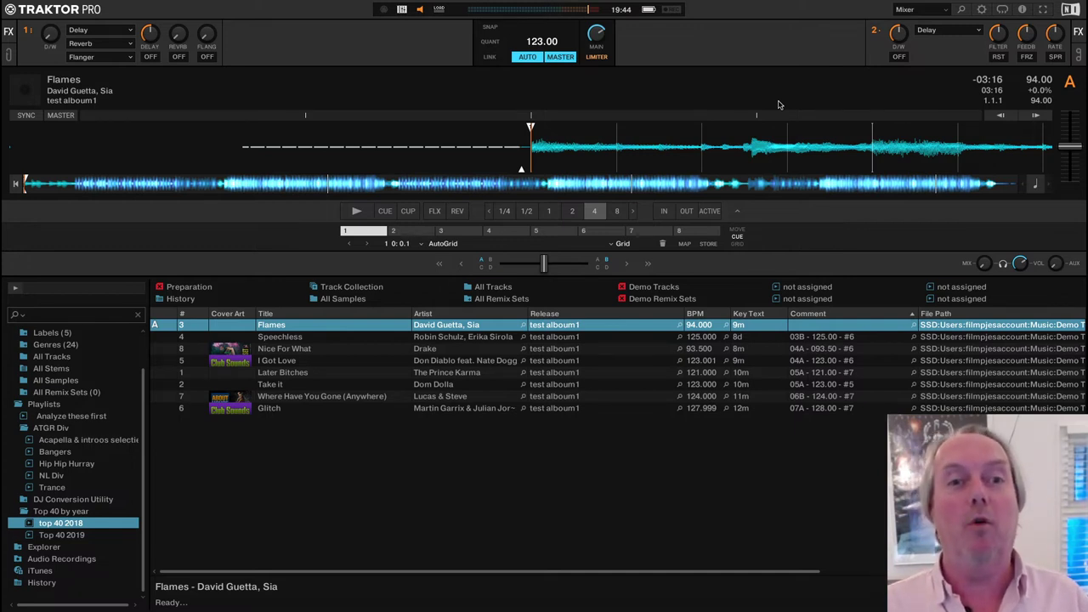
Step: Check the beat counter of Flames at the first kick, before the build-up and around the drop, scrubbing the waveform there
left_click(75, 184)
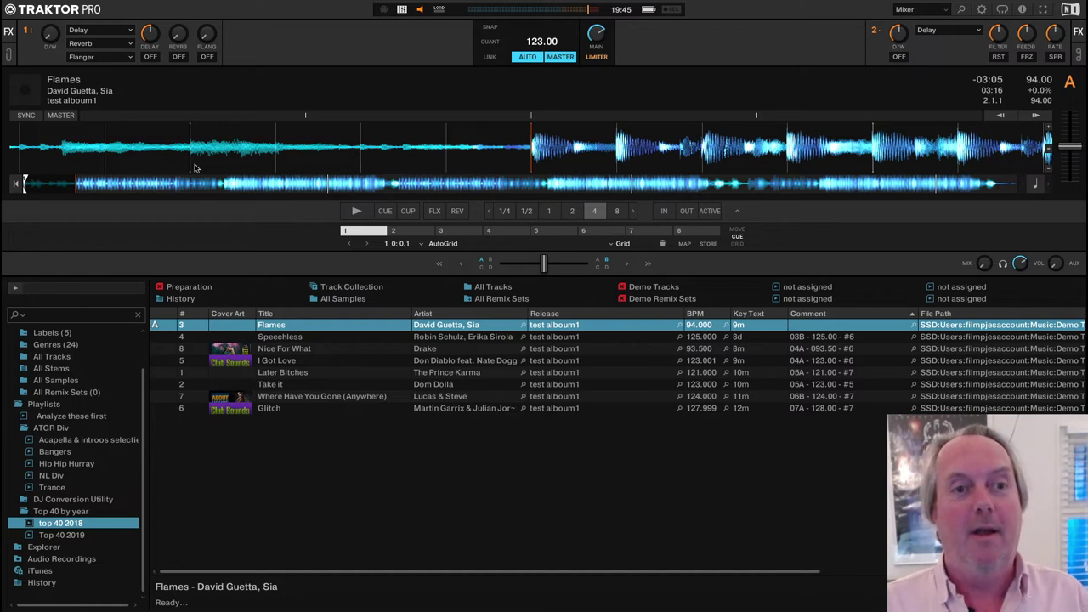
left_click(180, 185)
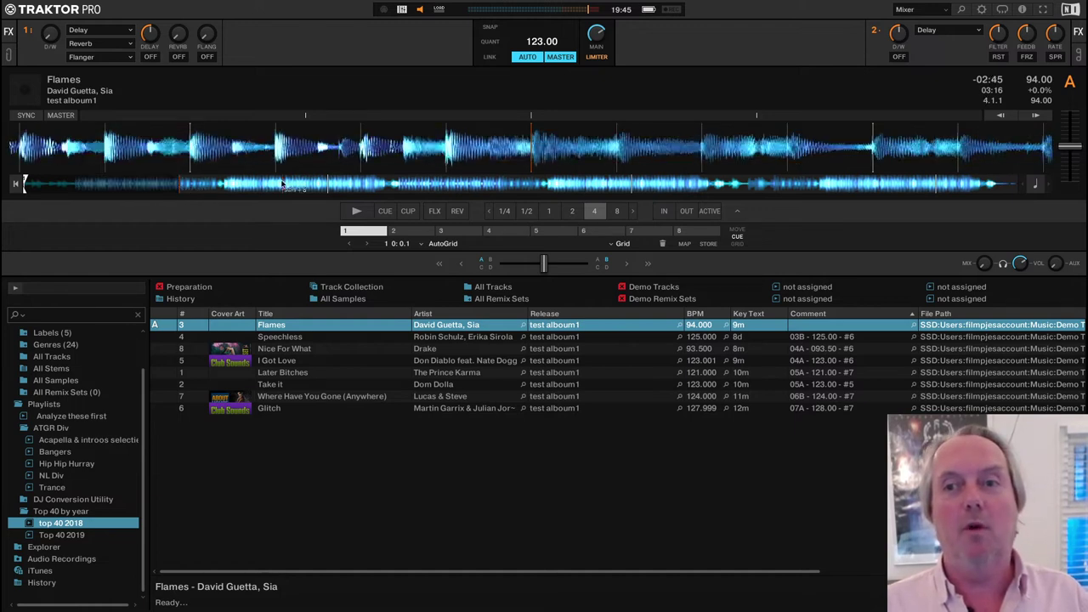
left_click(228, 185)
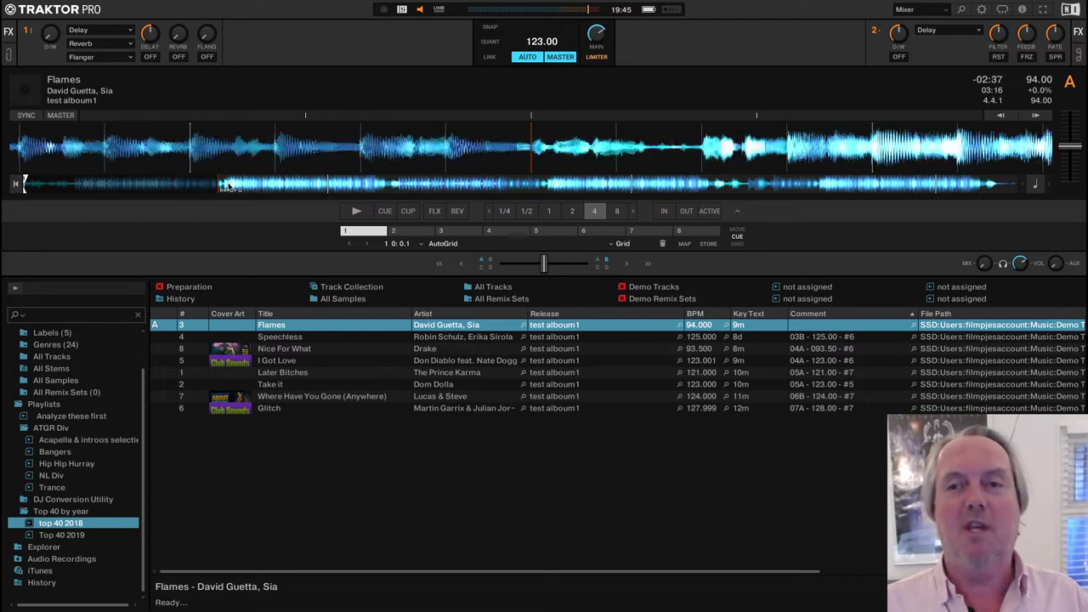
key("space")
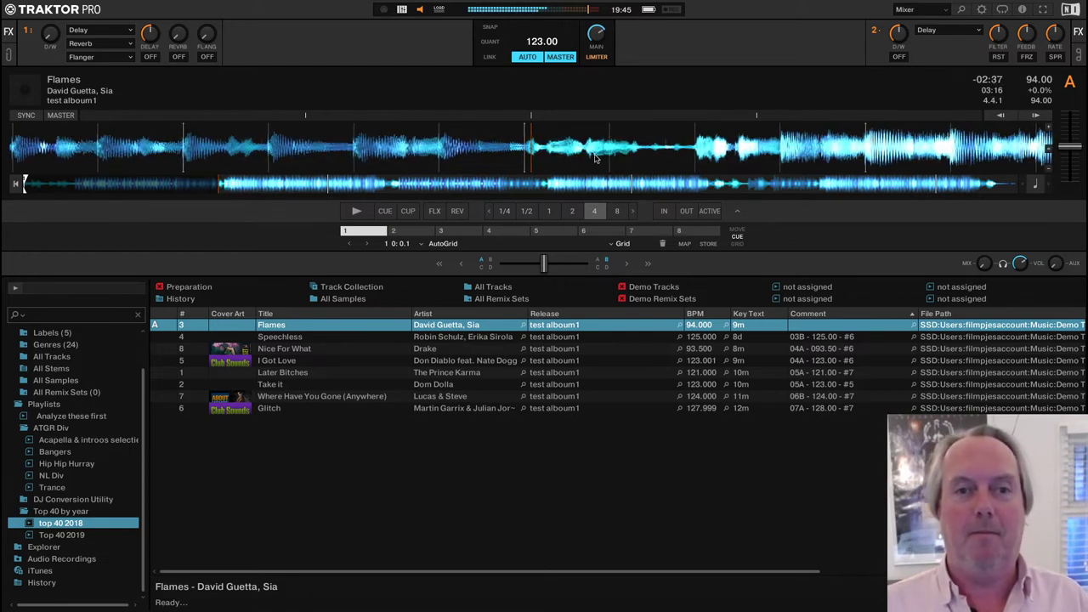
left_click_drag(247, 144, 524, 162)
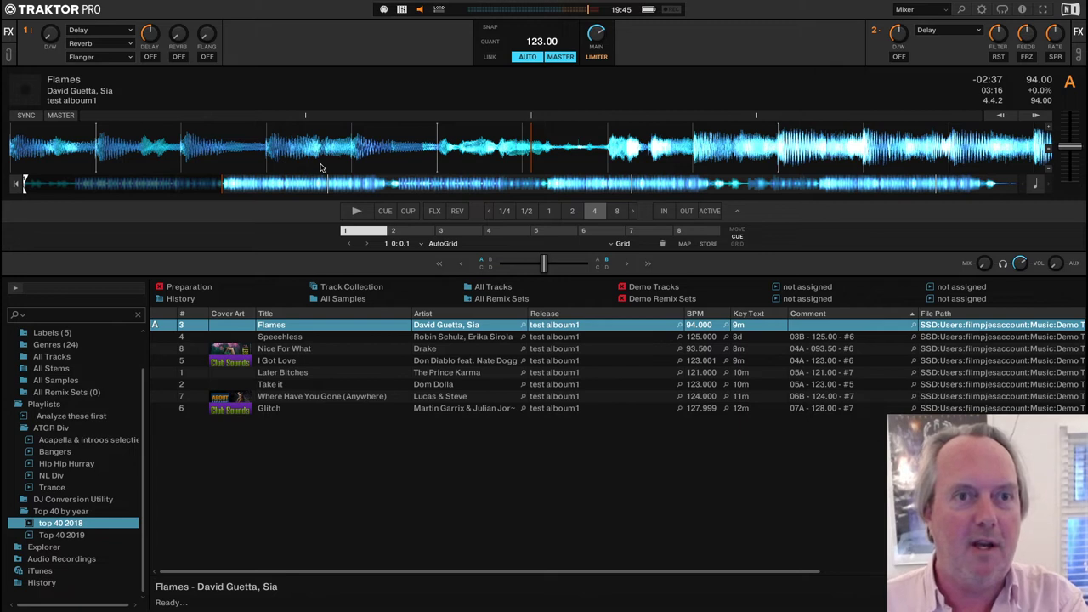
left_click_drag(320, 168, 363, 168)
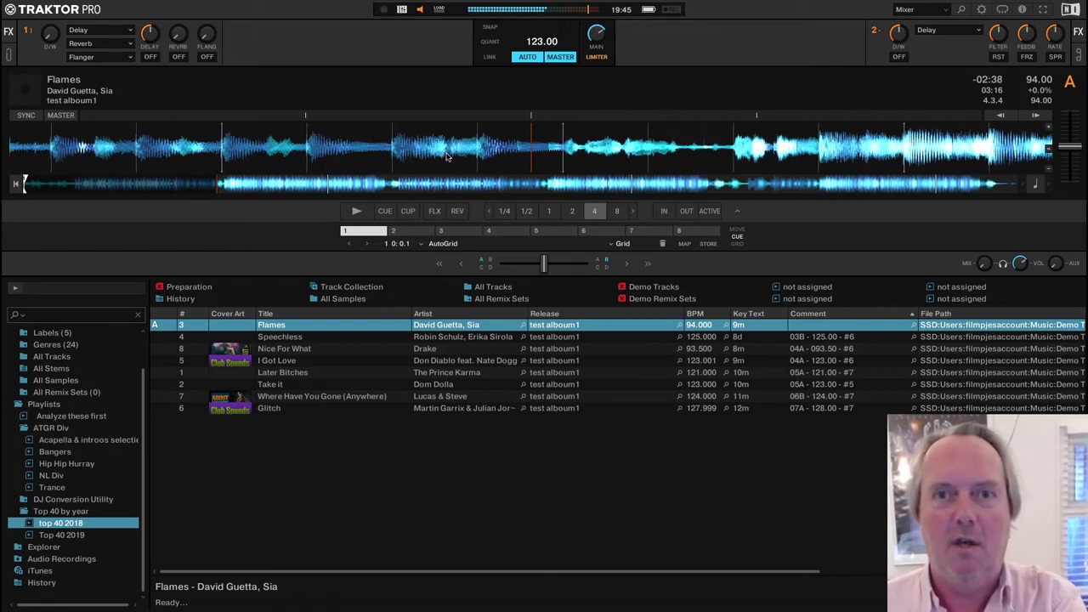
Step: Adjust the main output volume while scrubbing the beats of Flames just before the drop
left_click_drag(602, 29, 606, 27)
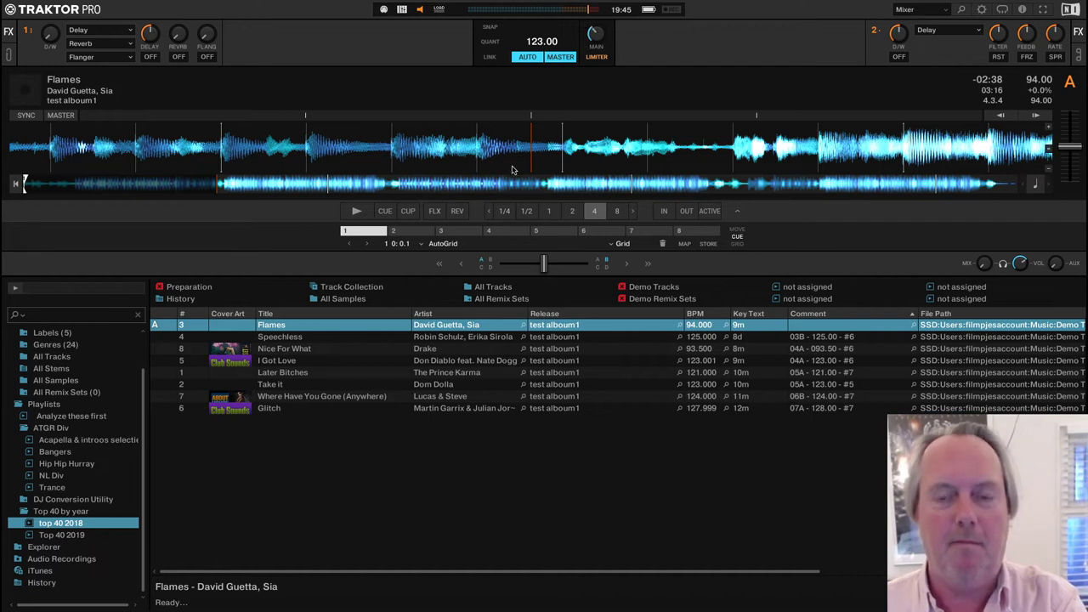
left_click_drag(491, 144, 506, 149)
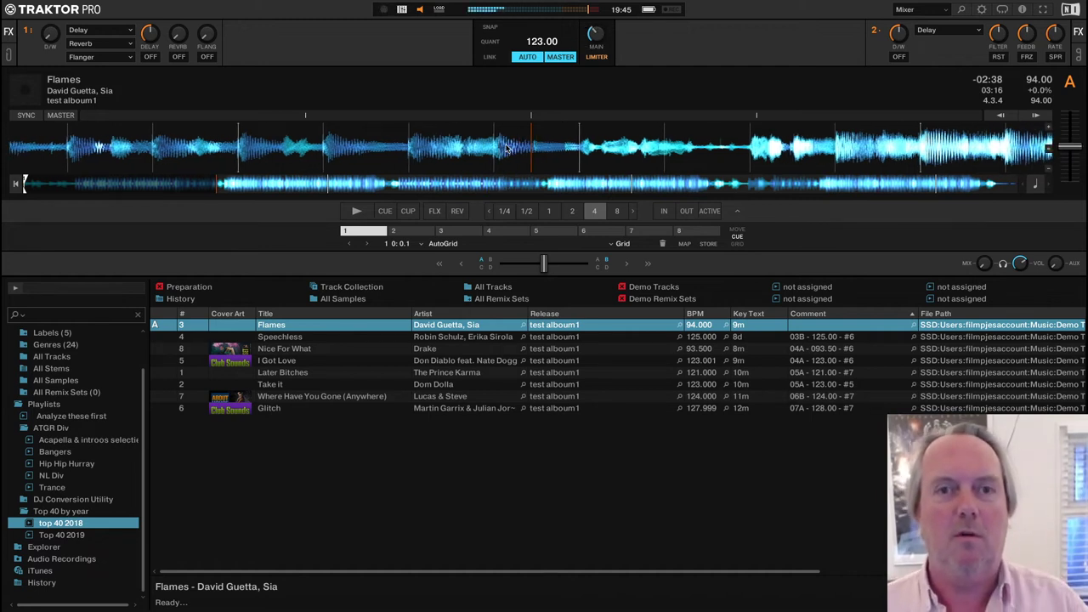
left_click_drag(602, 31, 608, 28)
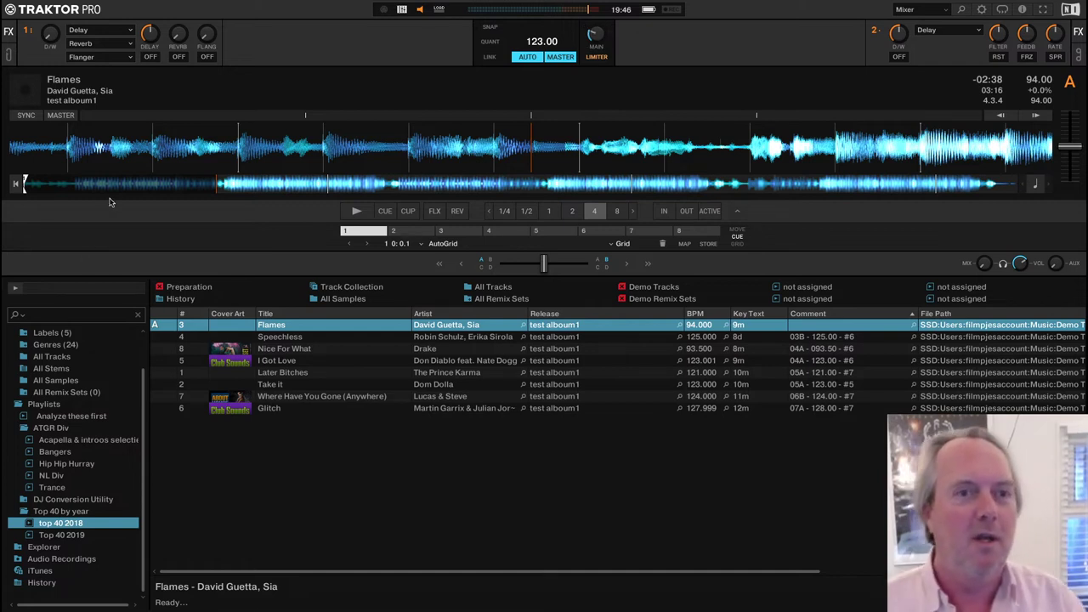
Step: Return Flames to its beginning, show the grid editing controls and reset the beat grid
left_click(26, 186)
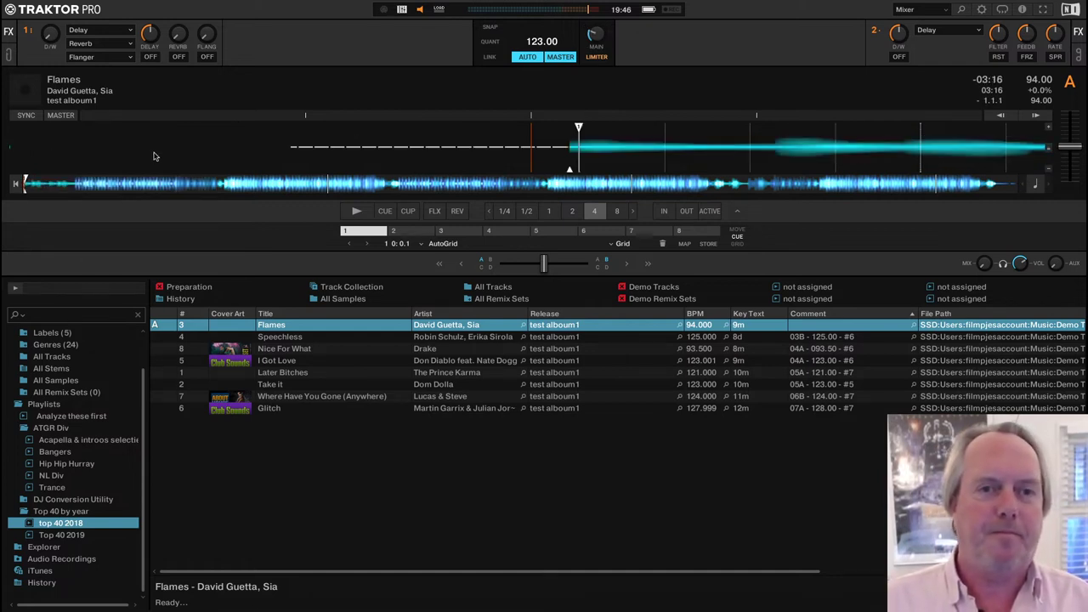
left_click(736, 244)
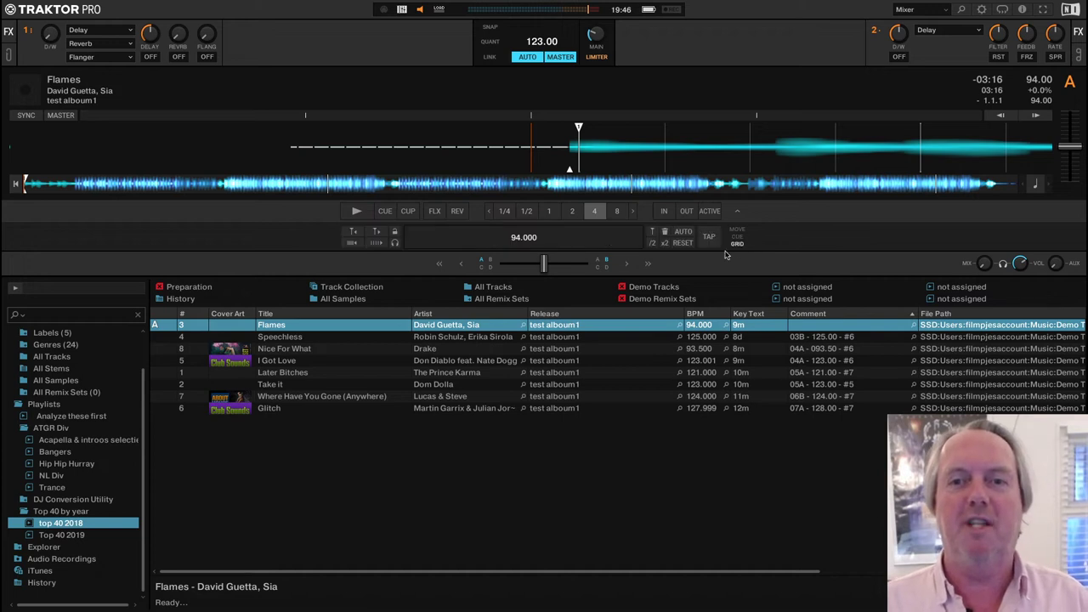
left_click(683, 243)
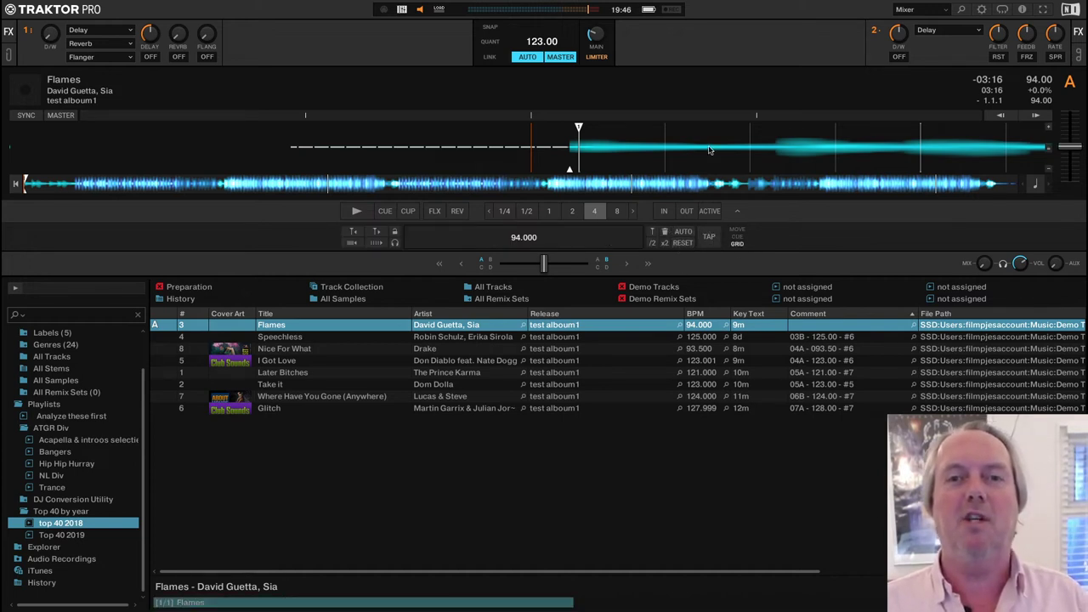
Step: Align the playhead of Flames with the first kick at beat 2.1.1 and set a grid marker there
left_click_drag(690, 146, 230, 149)
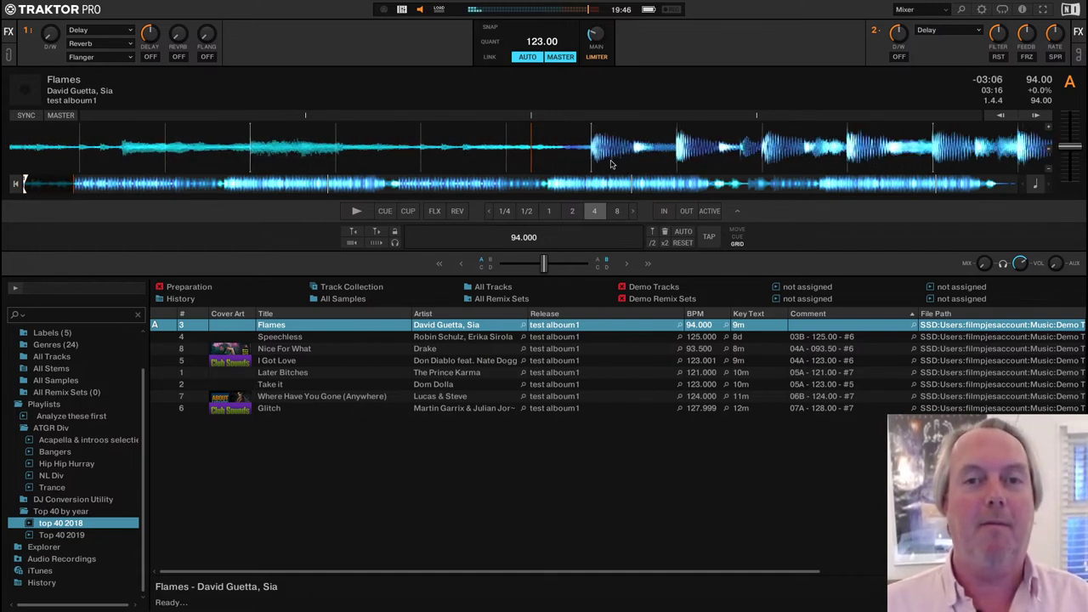
left_click_drag(610, 164, 573, 166)
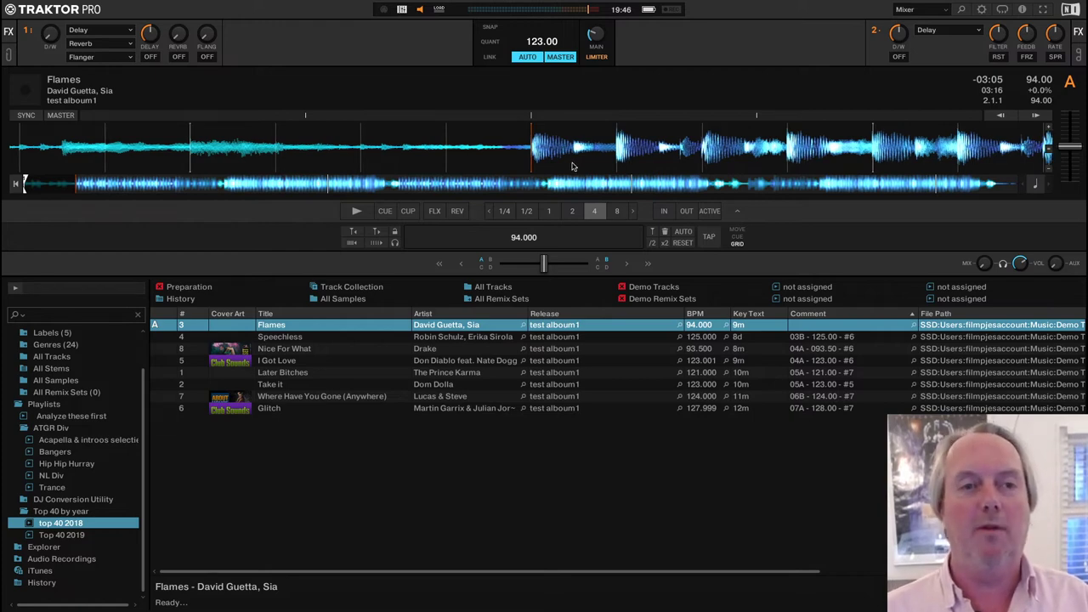
left_click(651, 231)
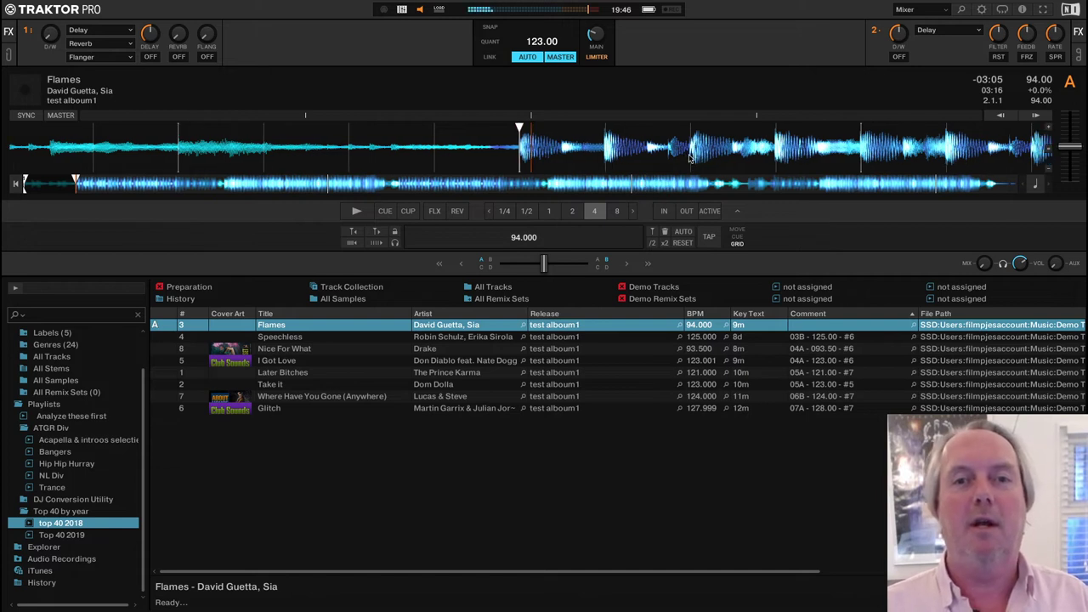
mouse_move(702, 157)
left_mouse_down()
mouse_move(712, 160)
mouse_move(701, 162)
left_mouse_up()
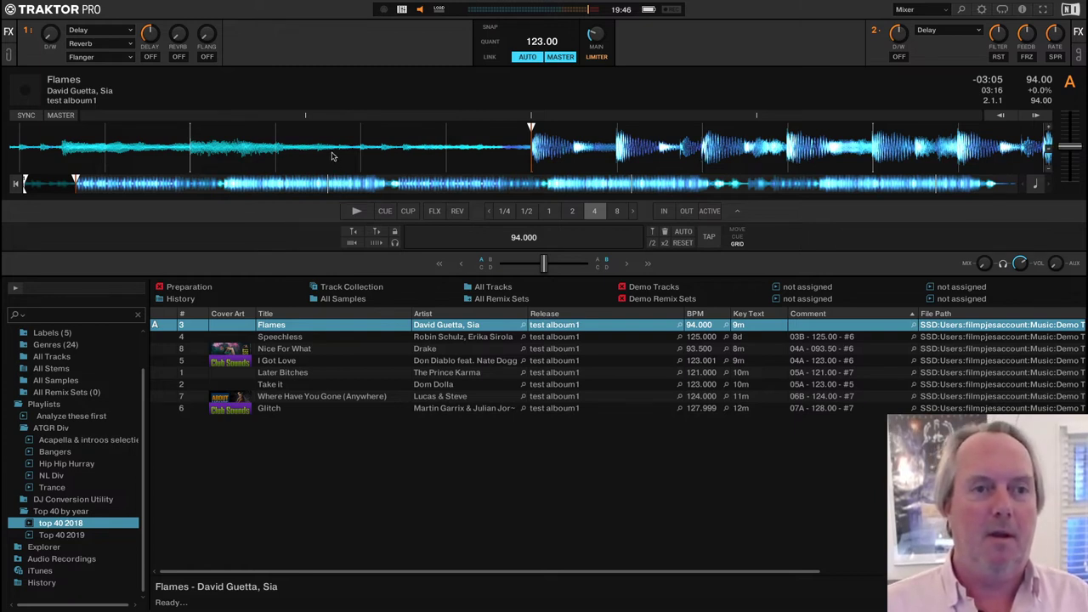
Step: Delete the original grid marker at the start of Flames and realign the playhead with the marker on the first kick
left_click_drag(331, 156, 1020, 158)
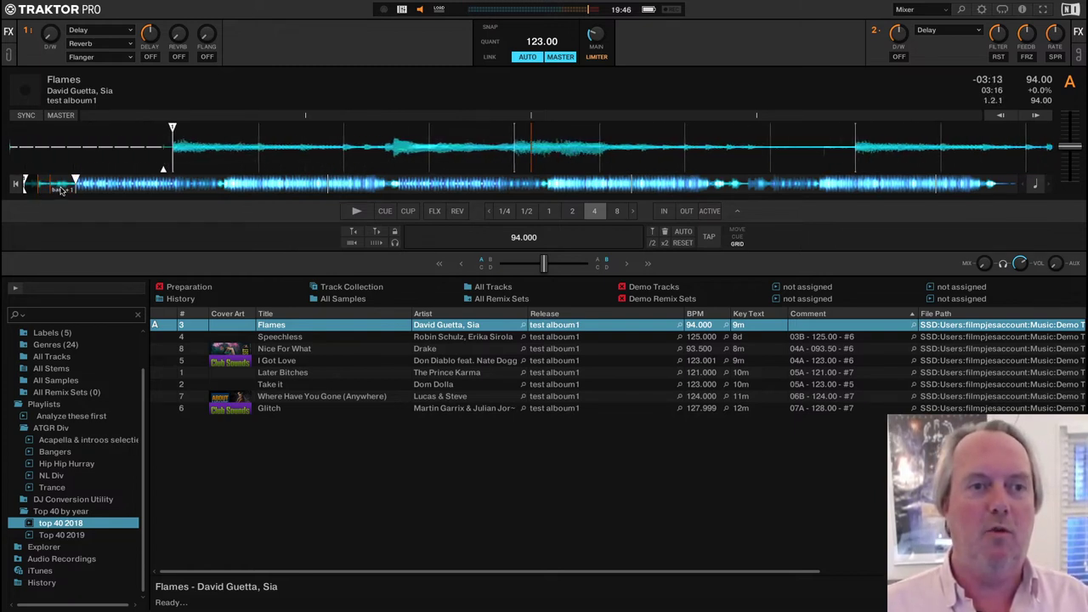
left_click_drag(123, 152, 169, 151)
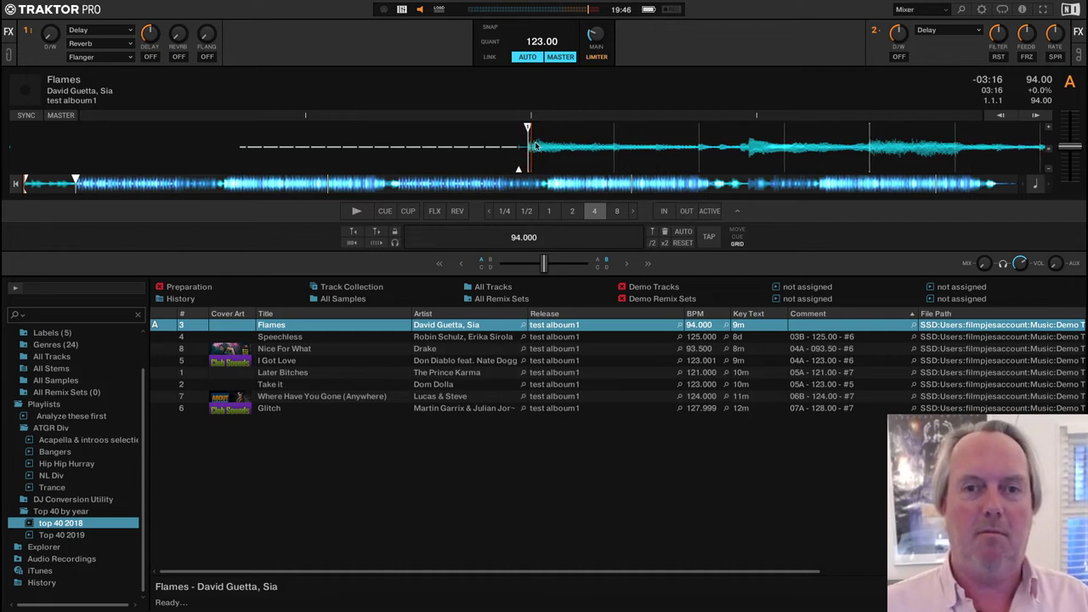
left_click(666, 232)
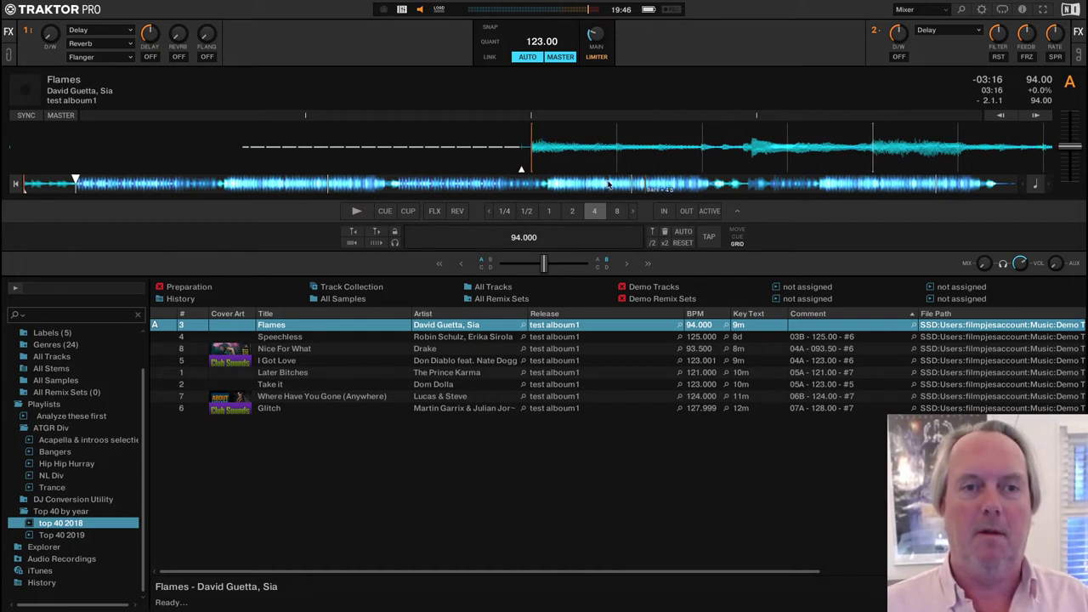
left_click(75, 184)
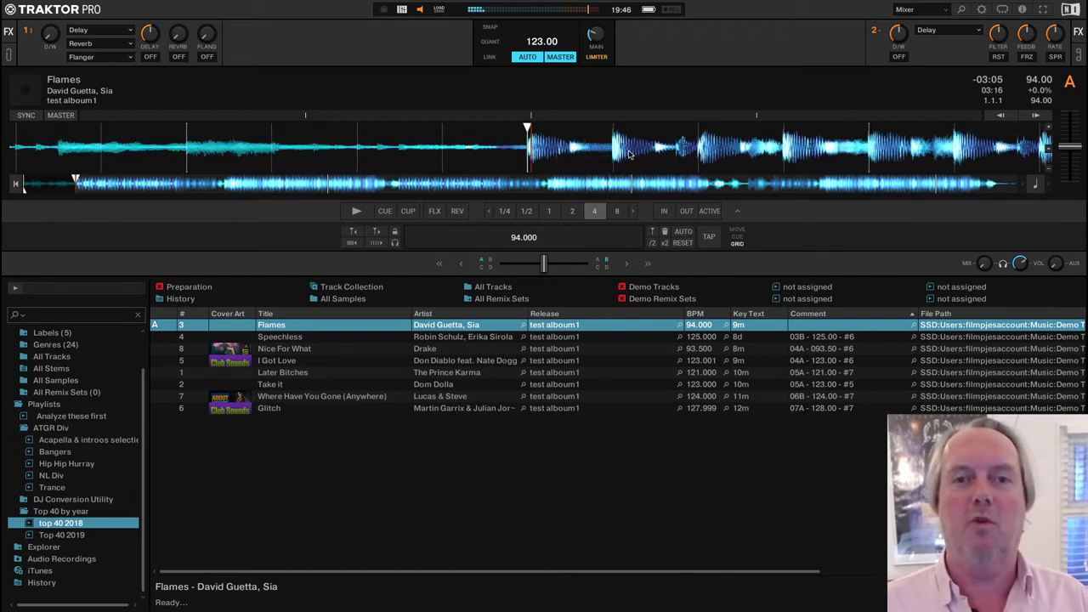
mouse_move(629, 154)
left_mouse_down()
mouse_move(611, 154)
mouse_move(630, 155)
left_mouse_up()
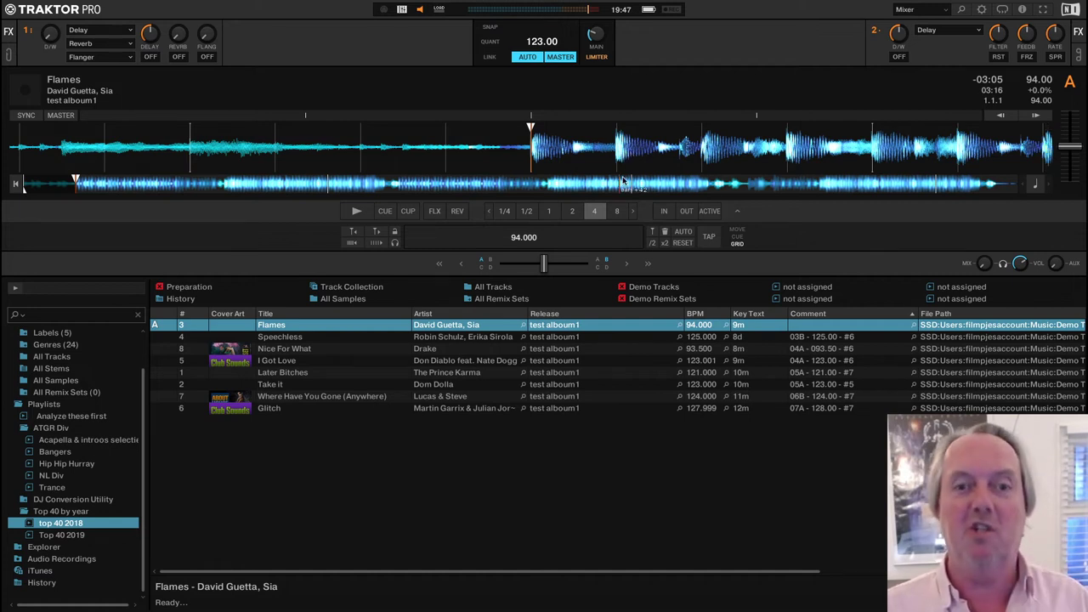
Step: Try a grid tempo of 120 BPM for Flames and replace it with 80 BPM
double_click(514, 239)
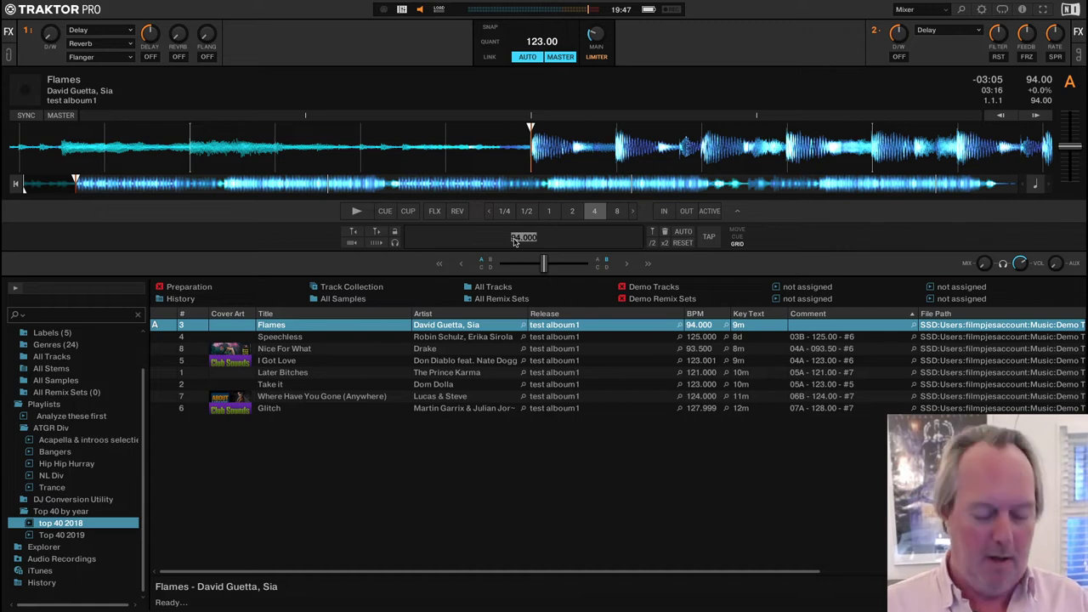
type("120")
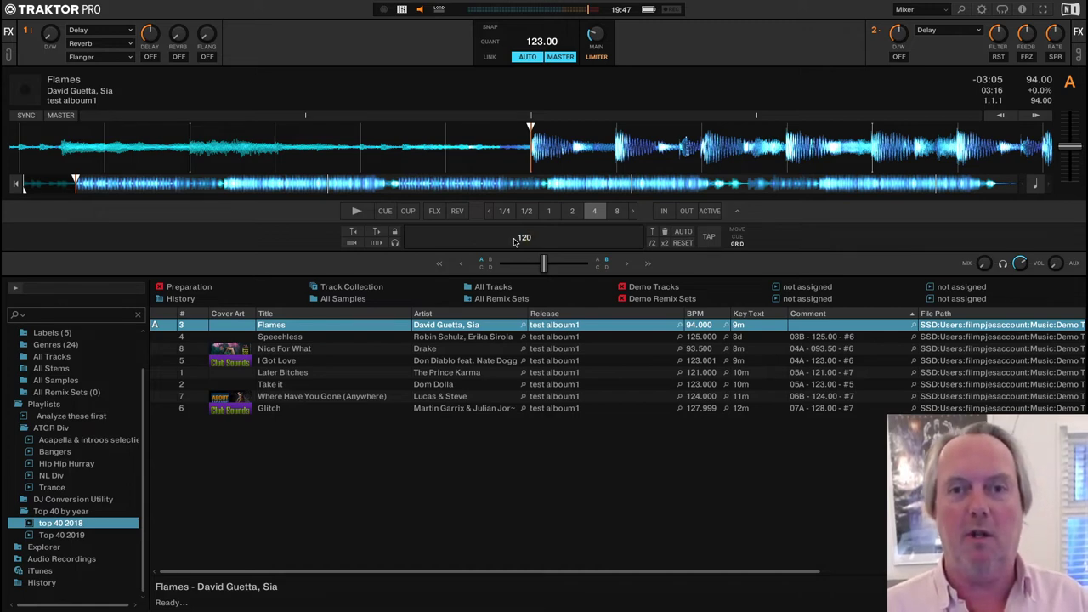
key("Return")
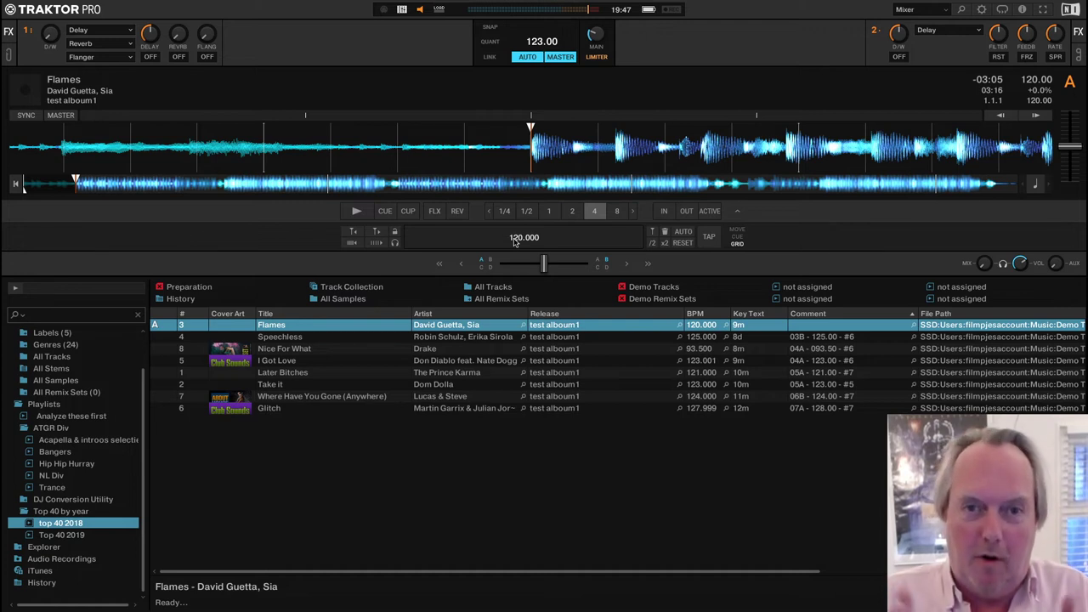
double_click(515, 239)
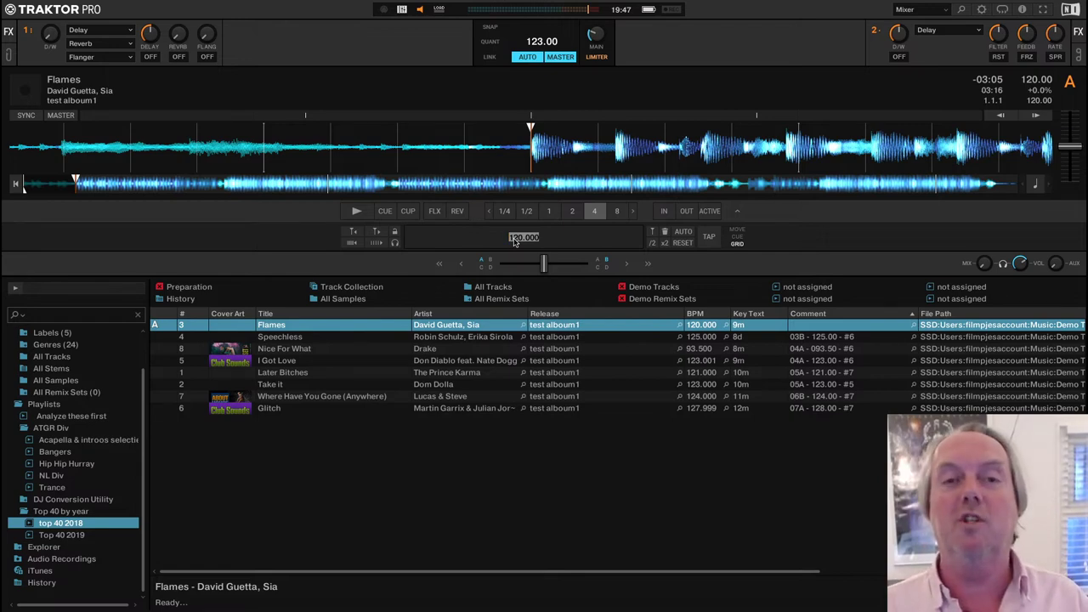
type("80")
key("Return")
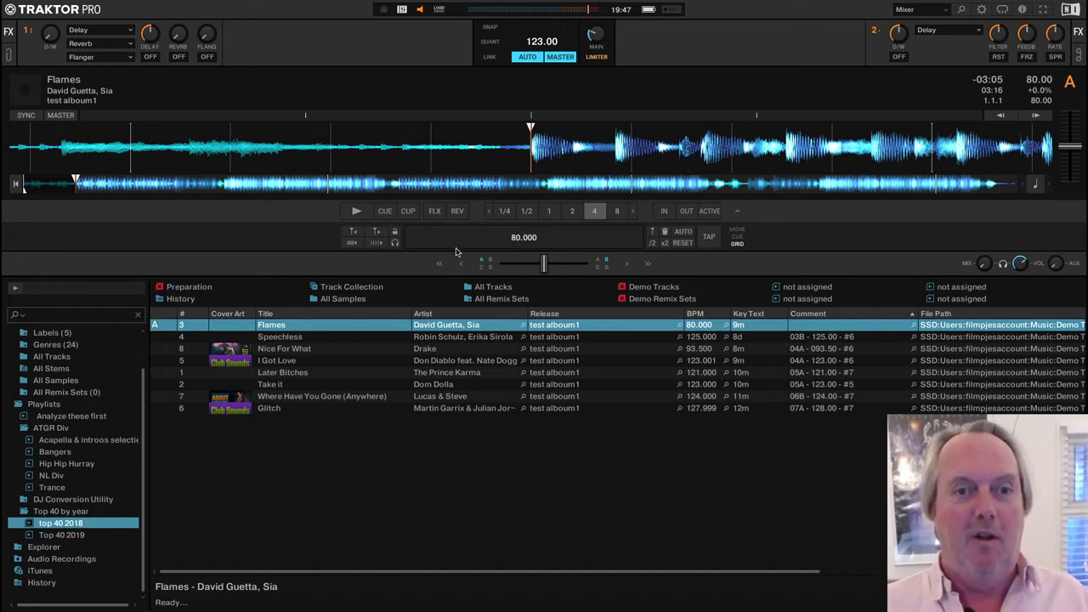
Step: Try narrowing the grid spacing in four small increments and tapping a tempo, resetting the BPM after each attempt
left_click(351, 243)
left_click(351, 243)
left_click(351, 243)
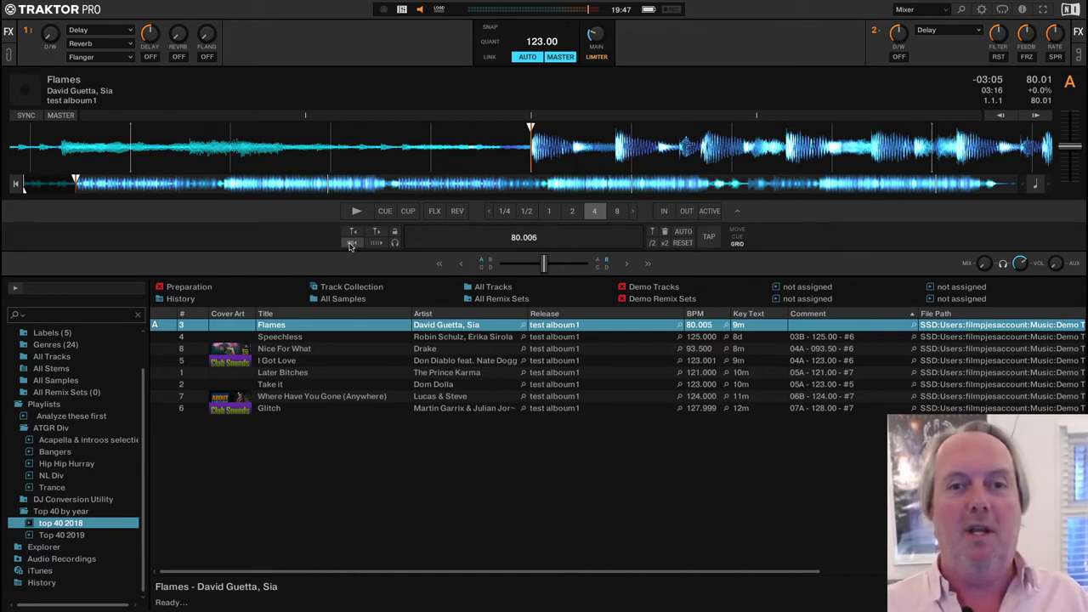
left_click(351, 243)
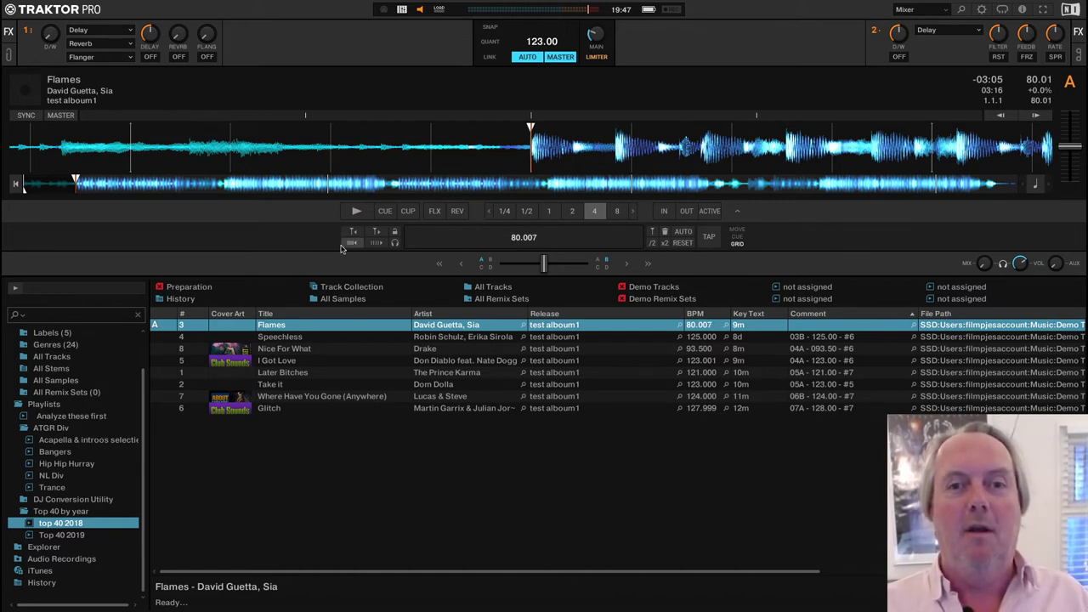
left_click(687, 243)
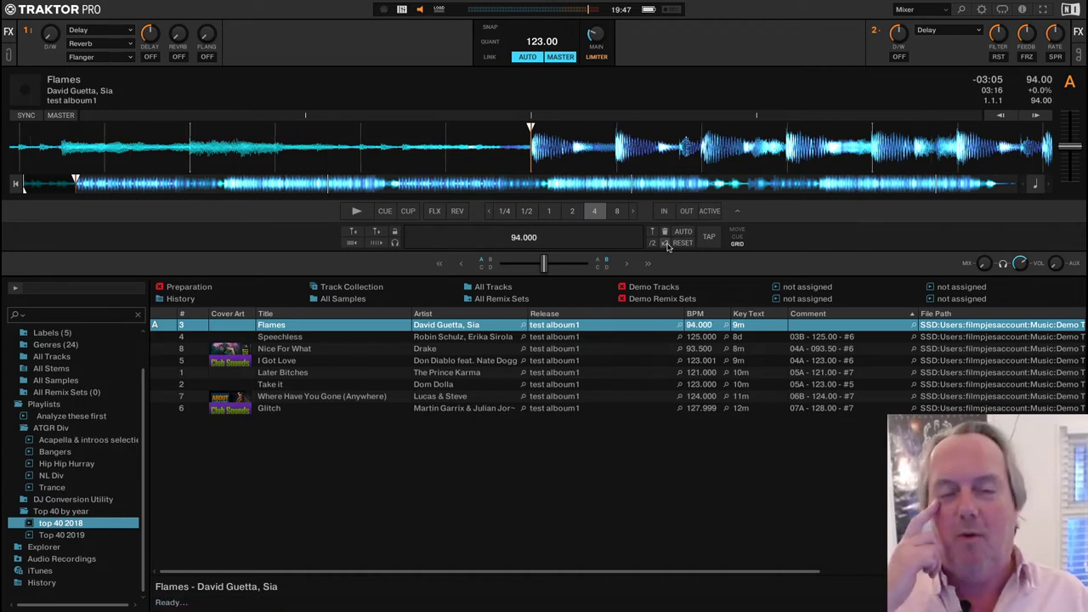
left_click_drag(540, 246, 654, 233)
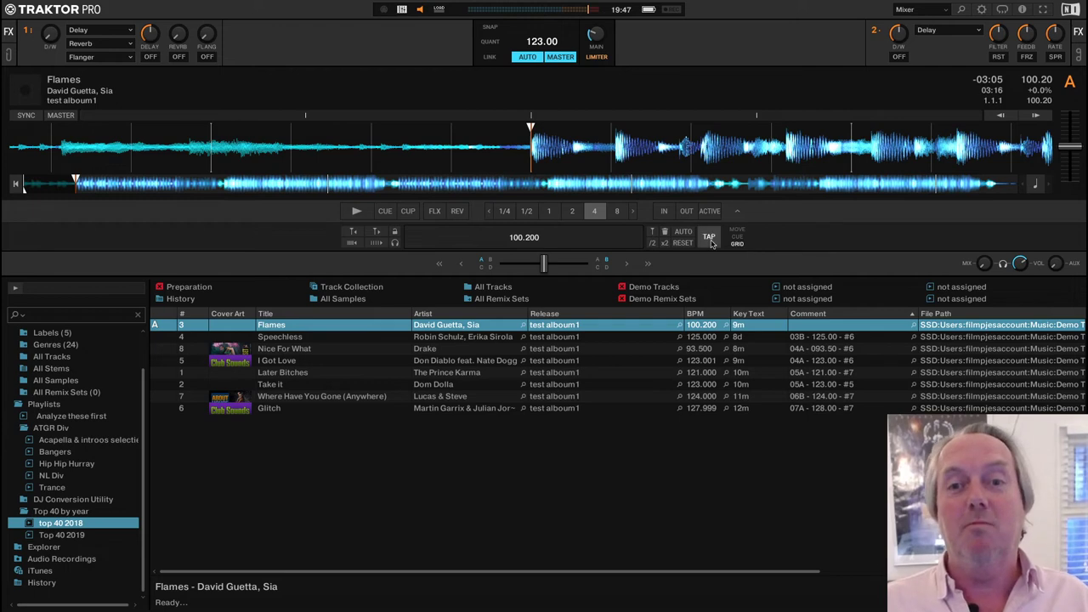
left_click(687, 244)
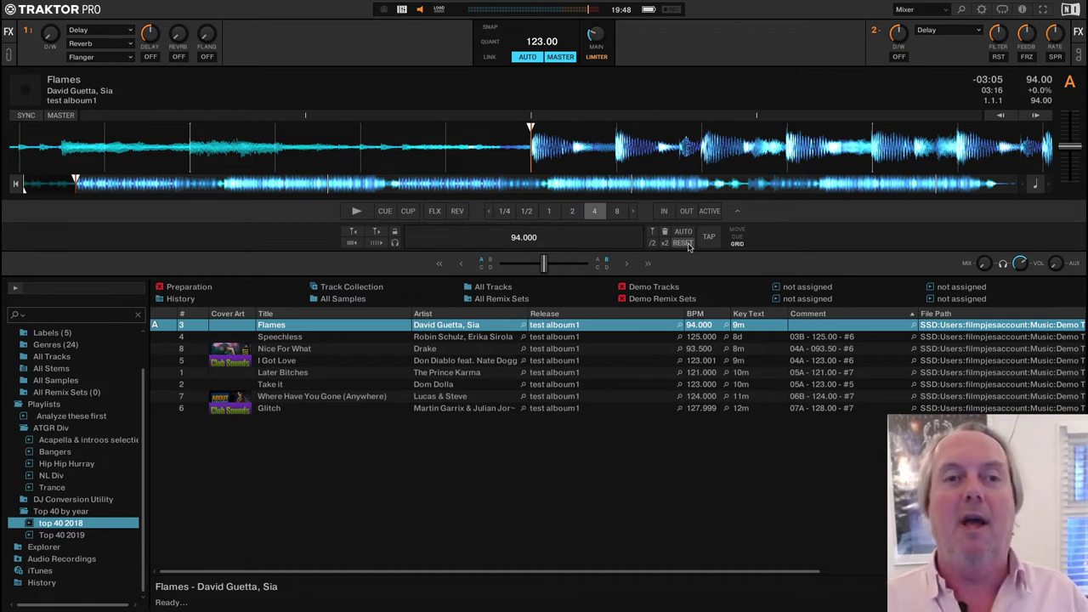
Step: Check the beat counter of Flames just before the drop, and browse the playlists through to Top 40 2019
left_click(219, 185)
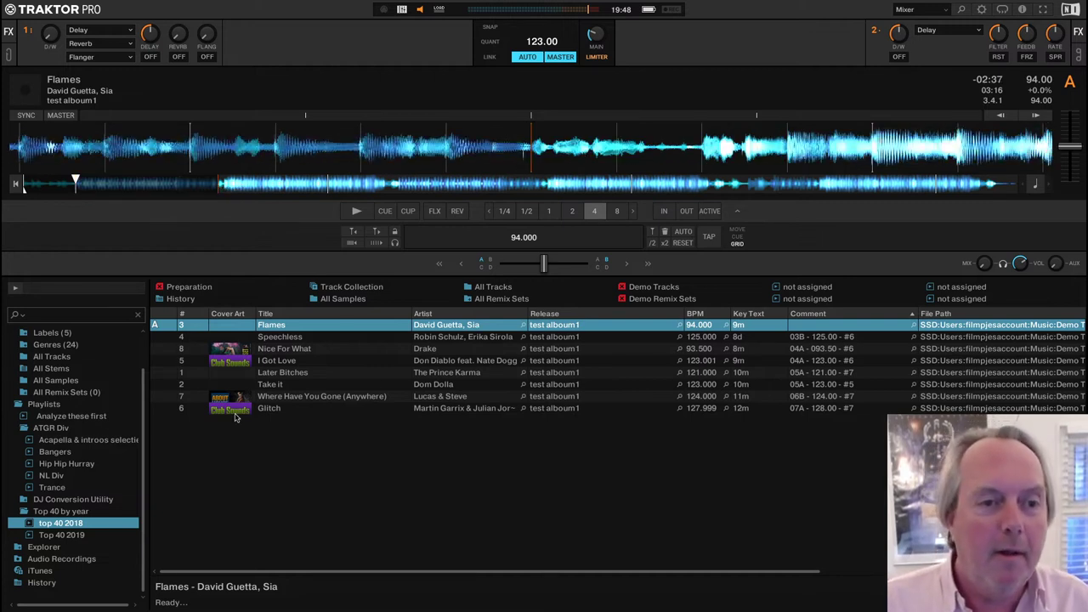
left_click(76, 440)
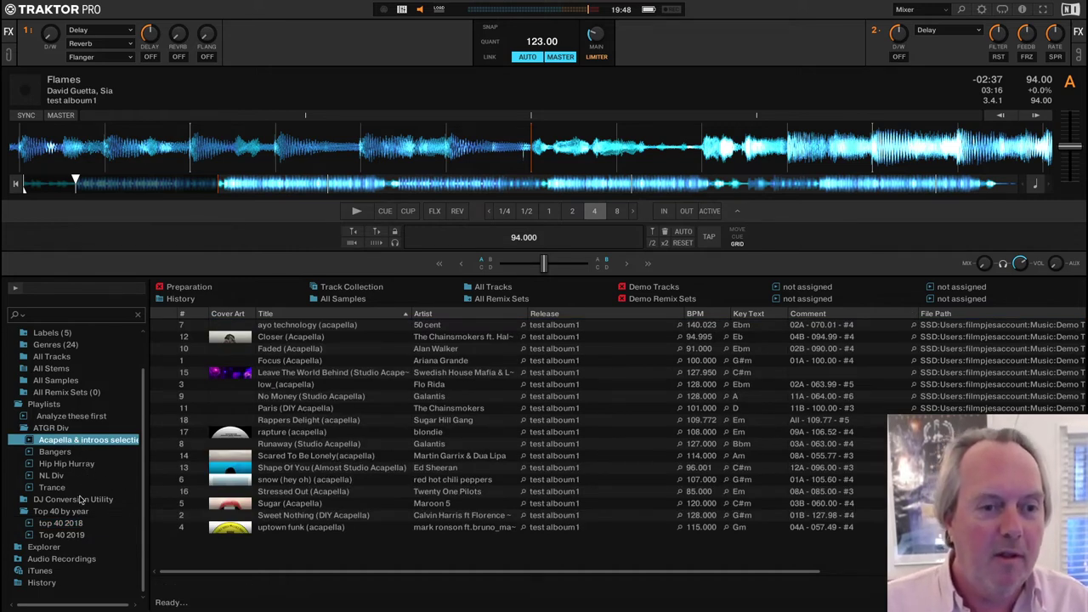
left_click(72, 524)
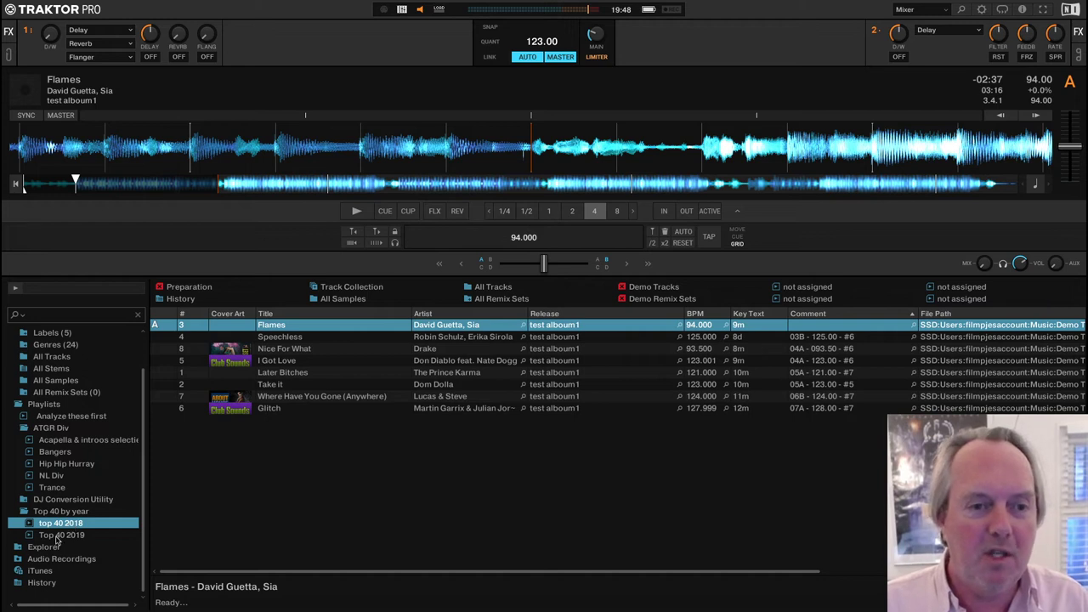
left_click(57, 537)
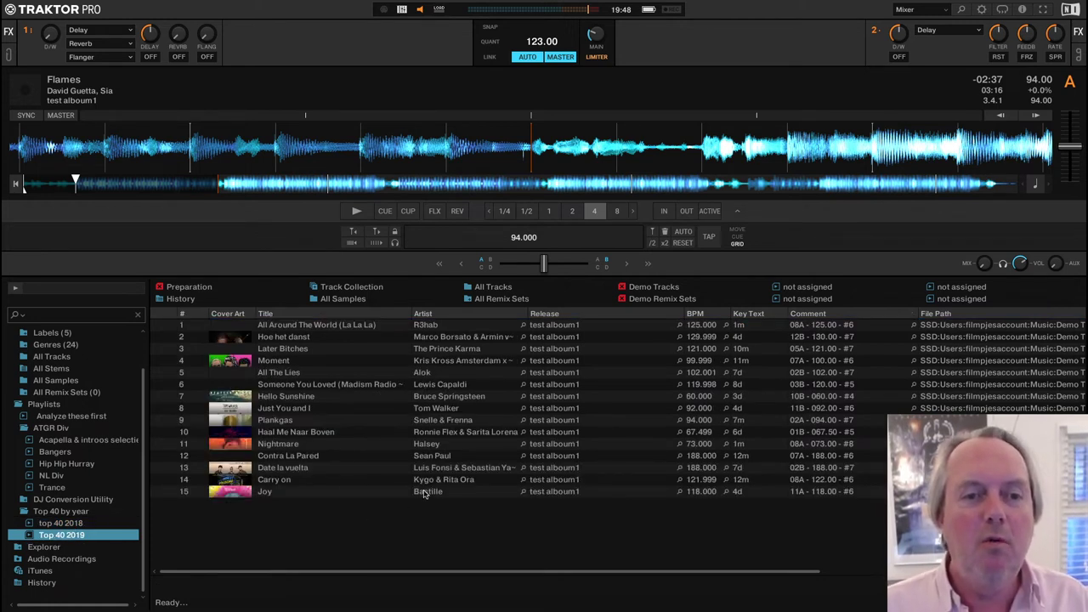
Step: Take the Traktor window out of full screen mode
mouse_move(60, 12)
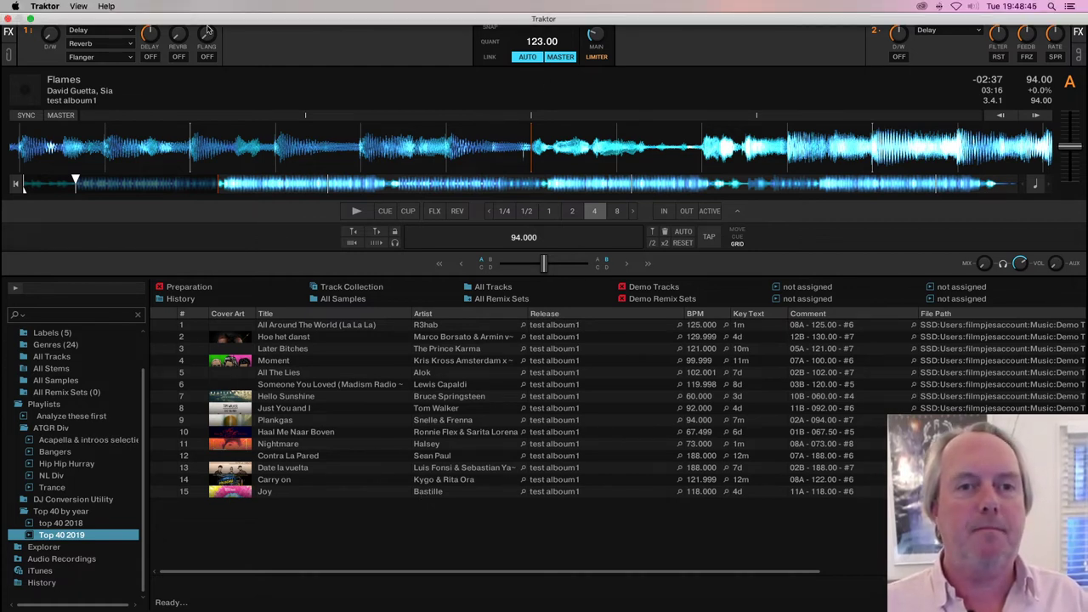
left_click(31, 19)
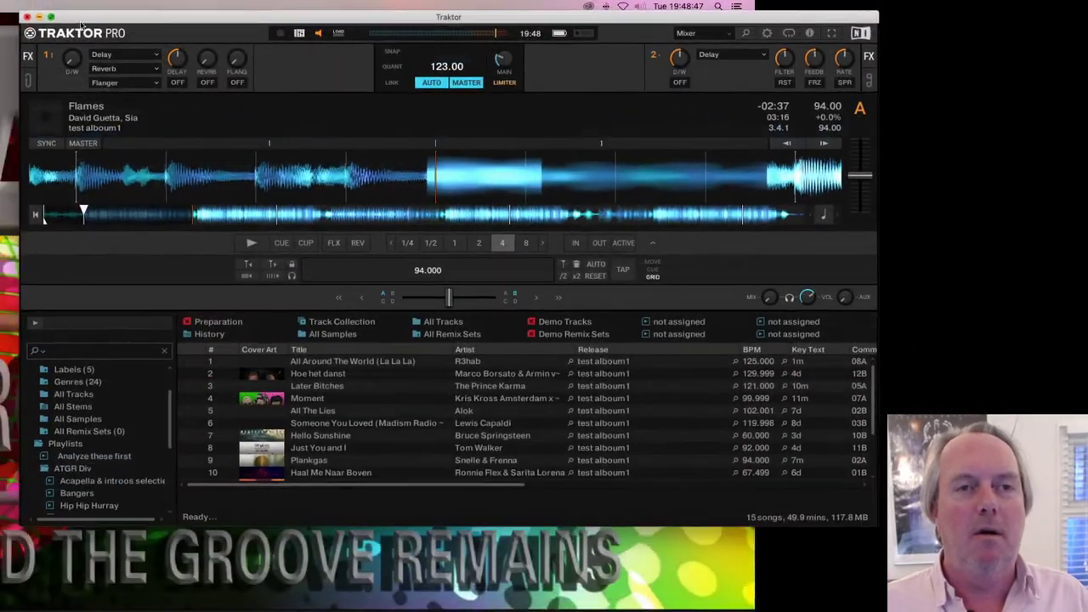
left_click(981, 195)
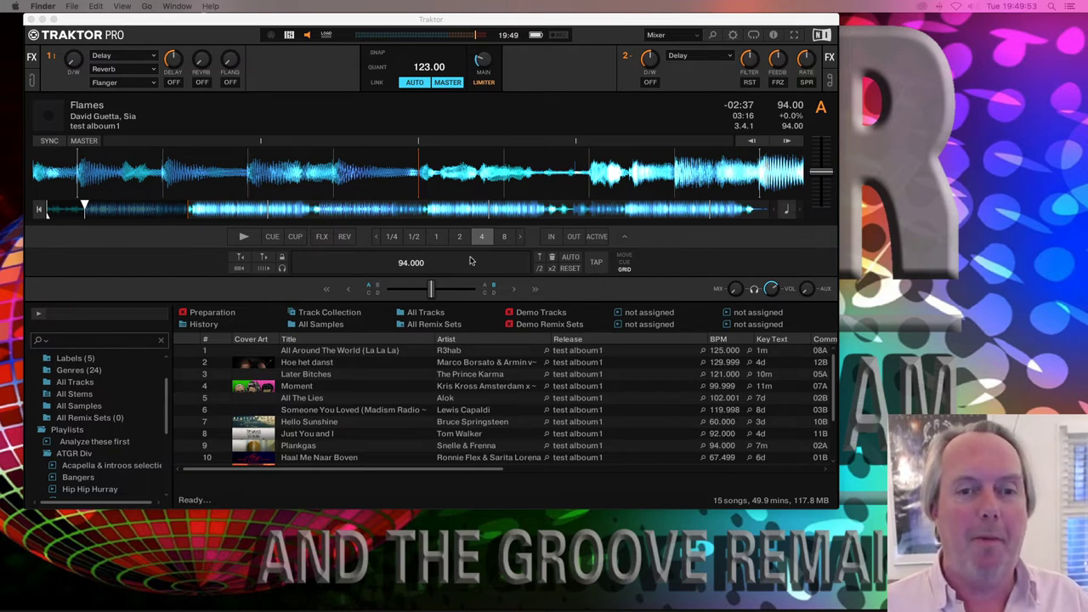
Step: Open the acapella and intros playlist under ATGR Div and load Rappers Delight (acapella) into deck A
left_click(345, 385)
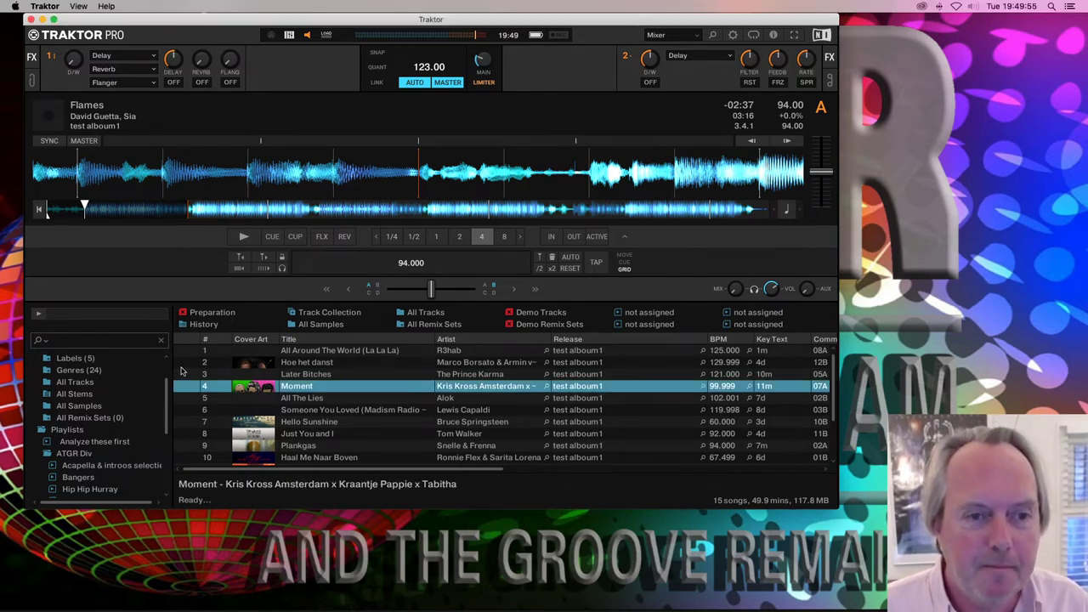
scroll(91, 476, "down", 2)
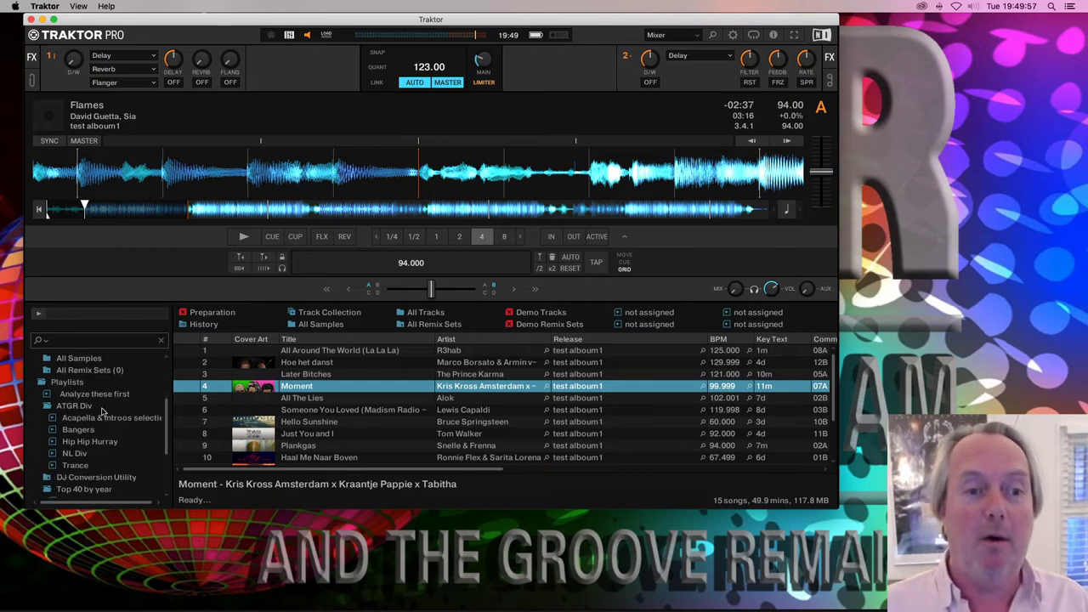
left_click(104, 419)
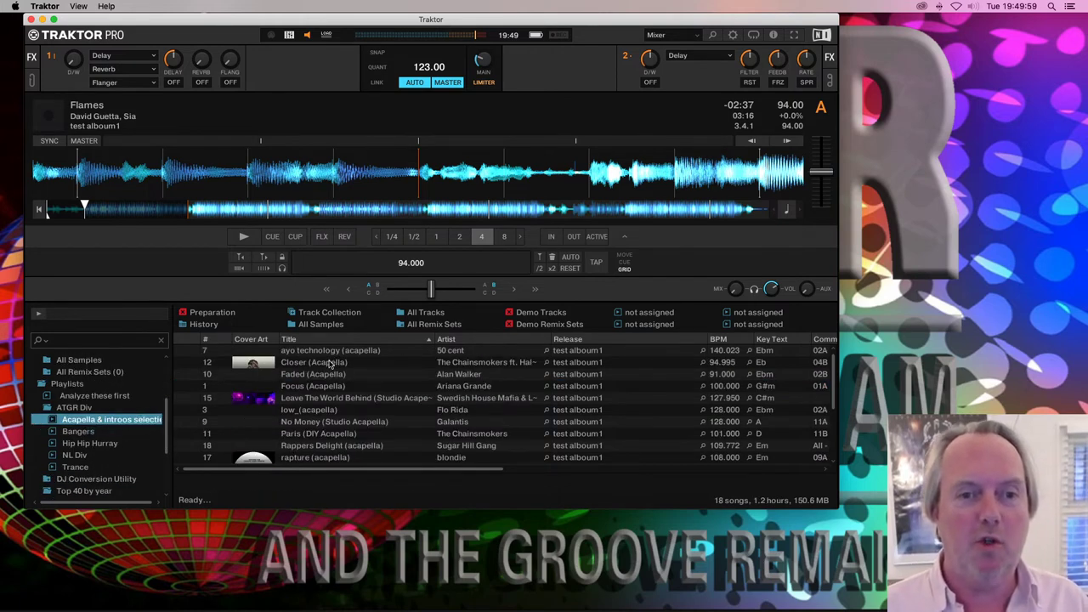
scroll(337, 394, "down", 3)
scroll(337, 393, "down", 2)
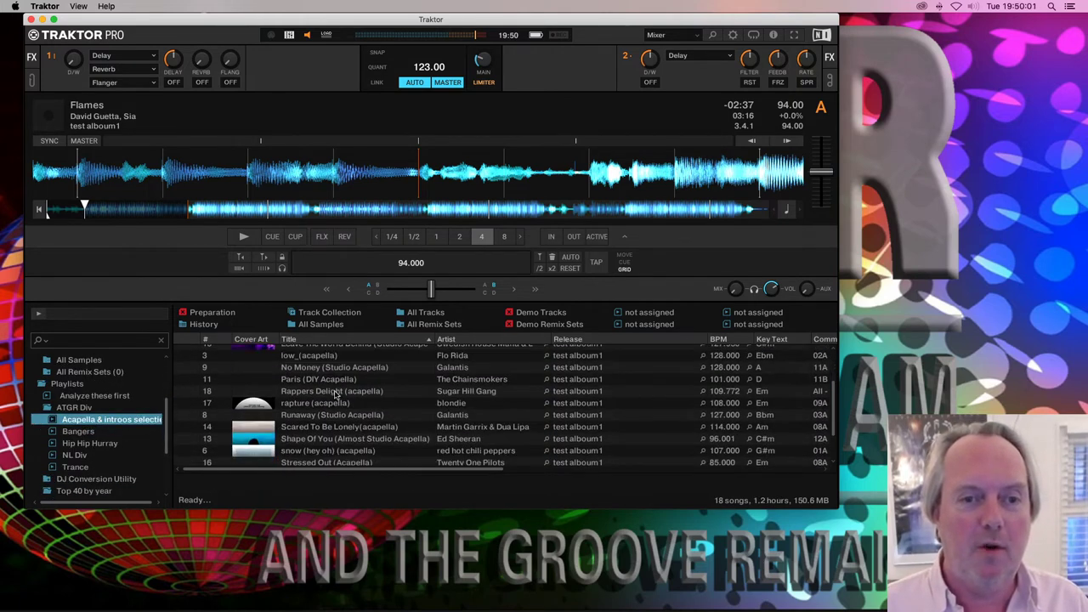
left_click(336, 393)
left_click_drag(336, 394, 418, 181)
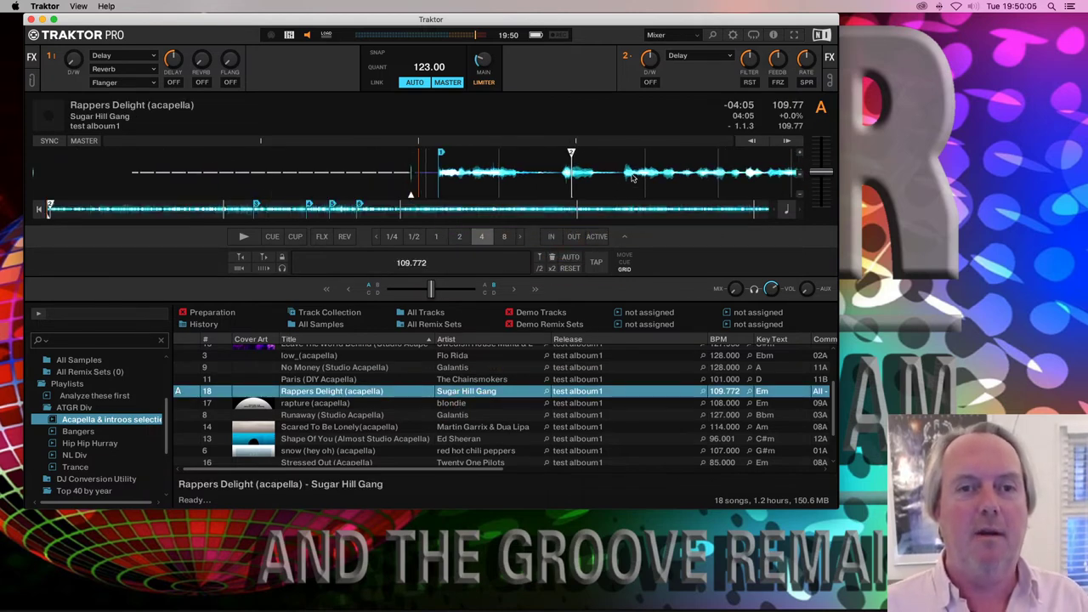
Step: Show the hotcues of Rappers Delight, preview the vocals from hotcue 1, and jump to the AutoGrid marker at hotcue 2
left_click(624, 262)
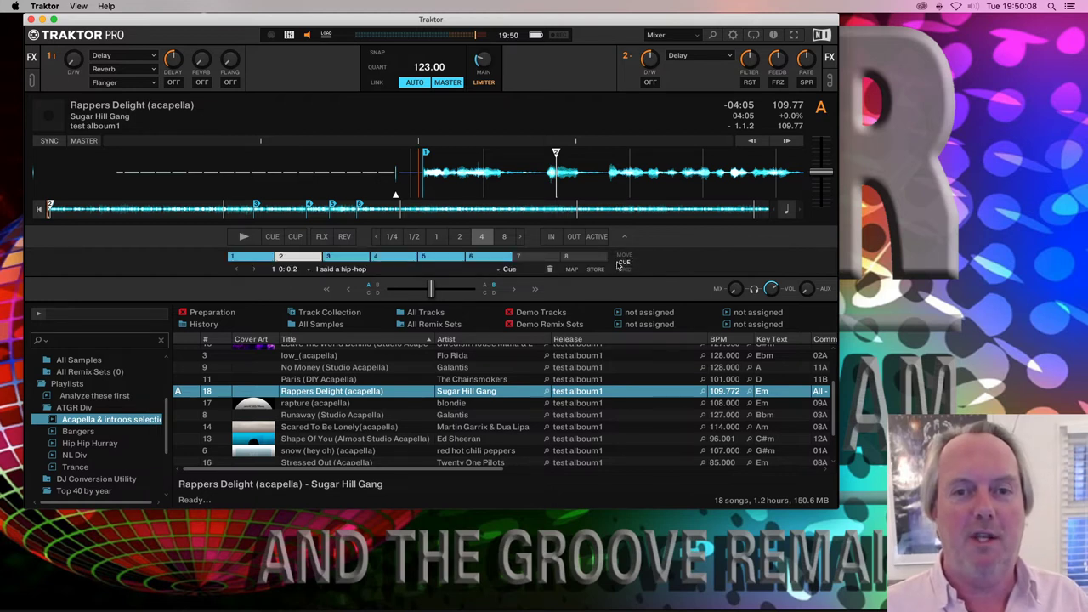
left_click(253, 257)
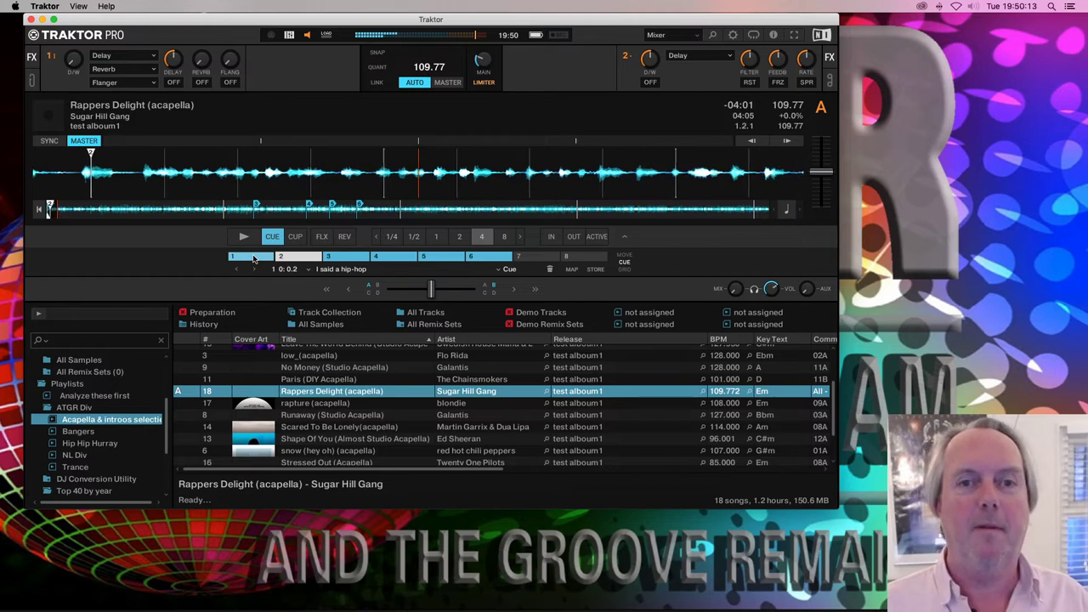
left_click_drag(253, 259, 254, 259)
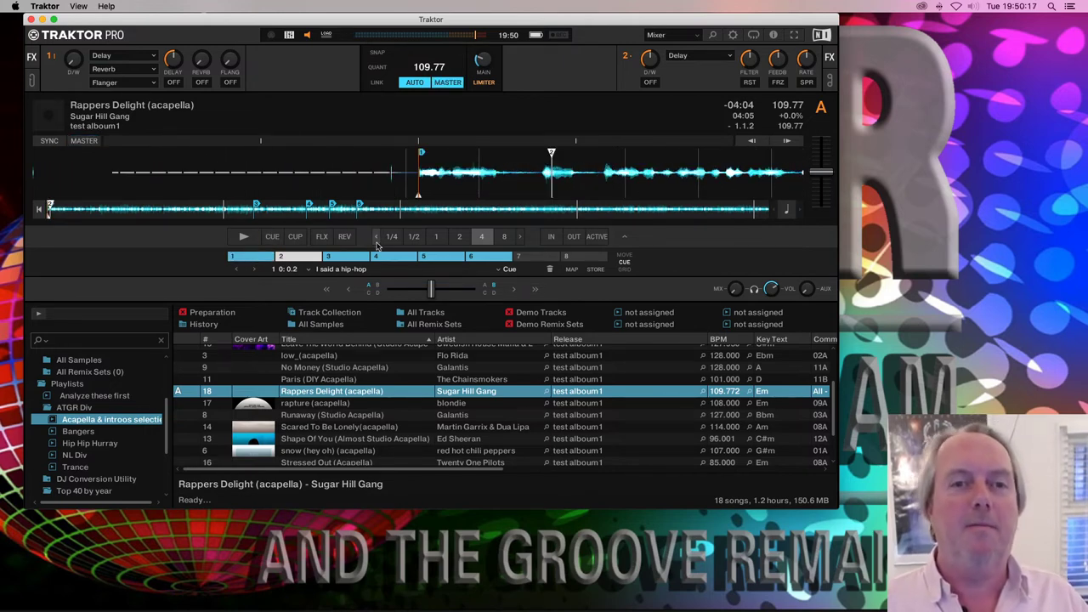
left_click(282, 257)
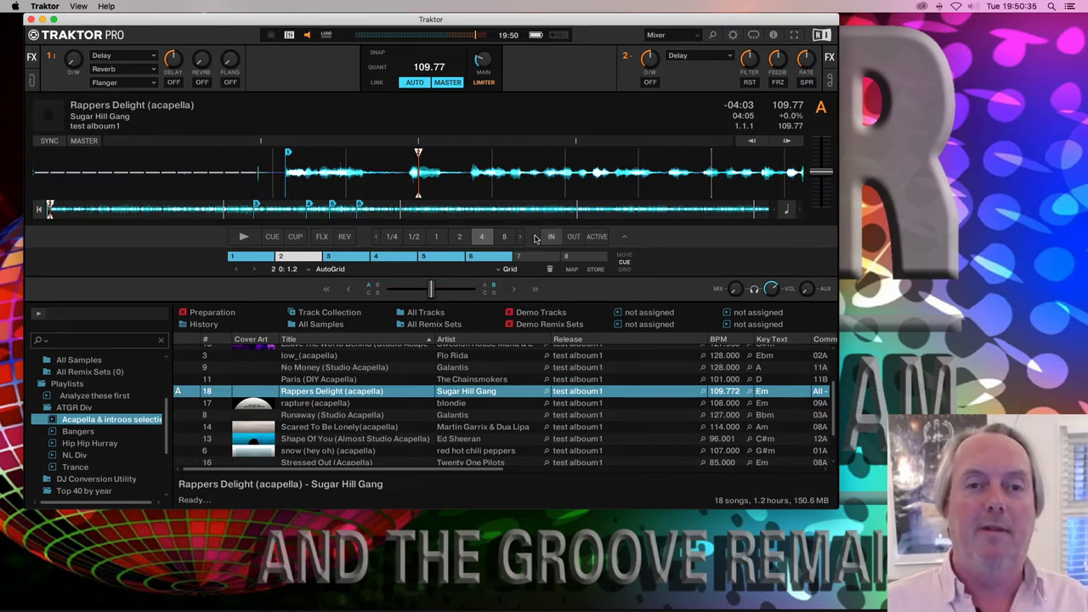
Step: Play Rappers Delight to its next bar line and adjust the grid tempo to 111.172 BPM to match the vocal onset
left_click(625, 269)
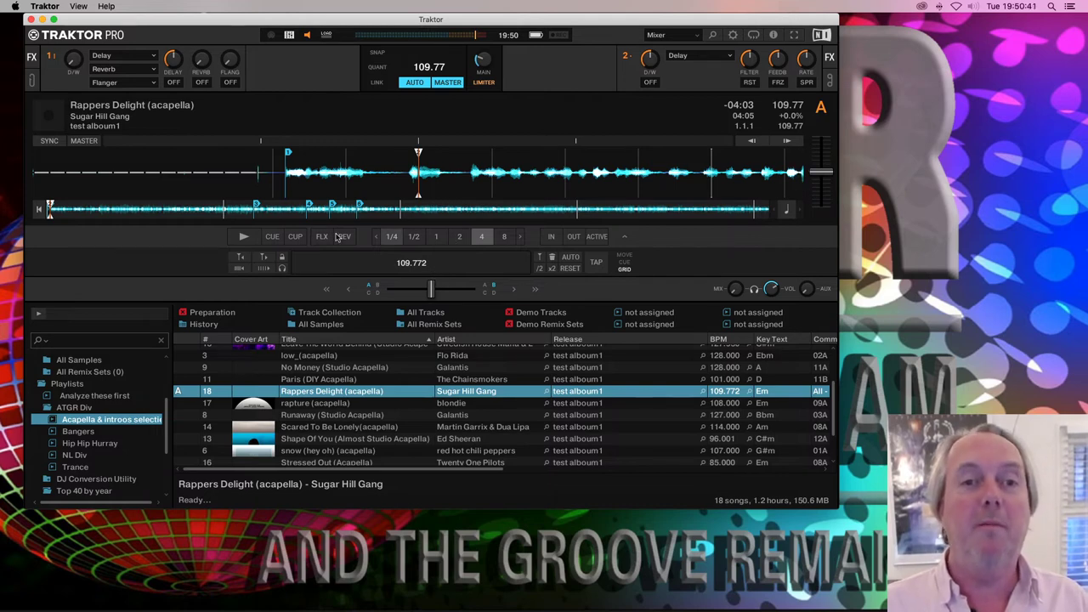
left_click(243, 238)
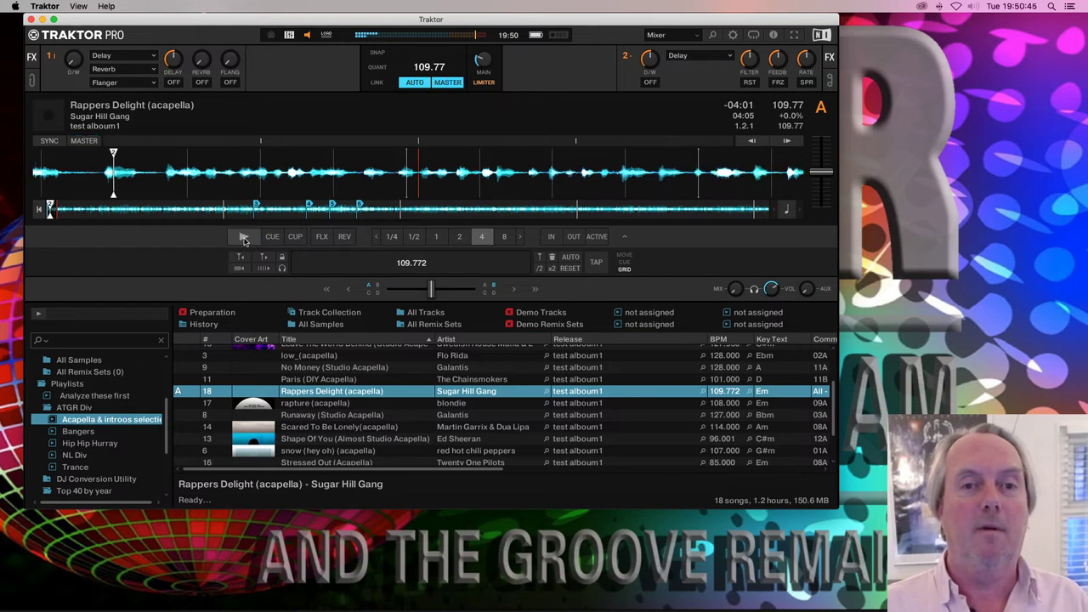
left_click(244, 238)
left_click_drag(434, 160, 450, 159)
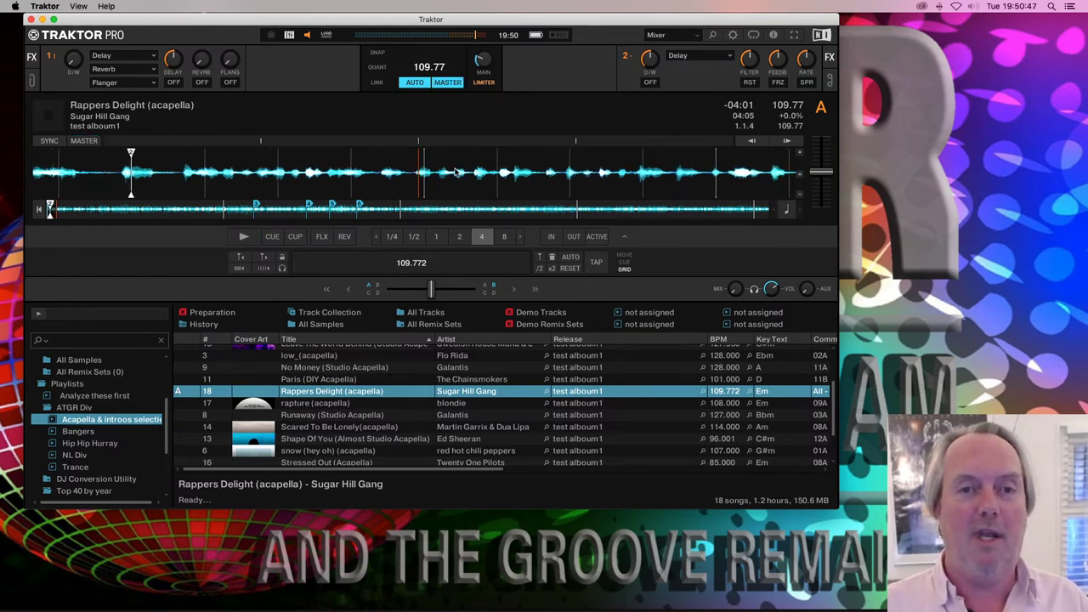
scroll(413, 264, "down", 6)
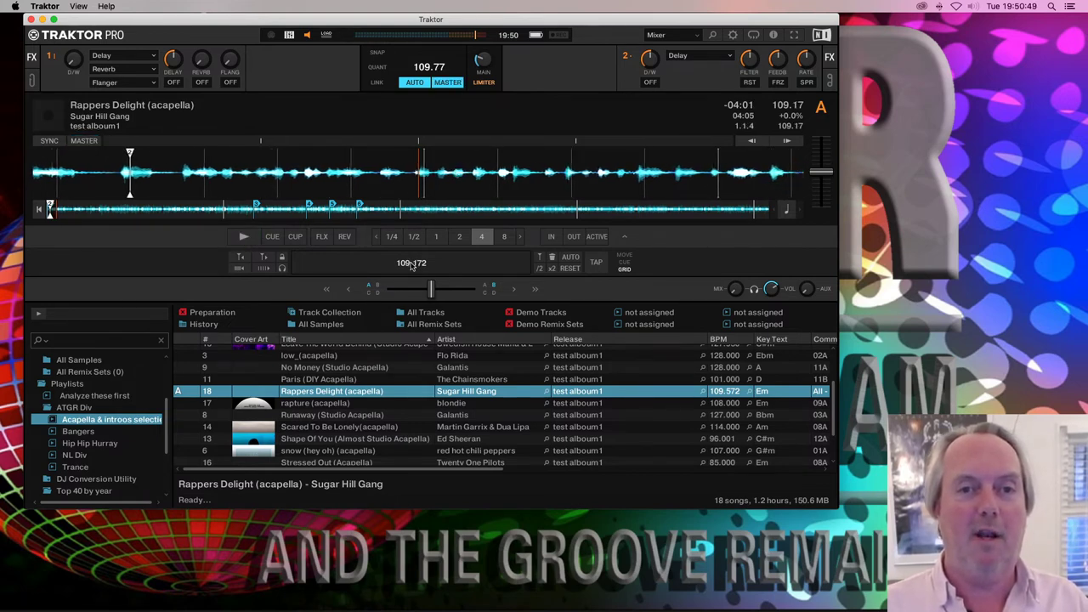
scroll(413, 264, "up", 20)
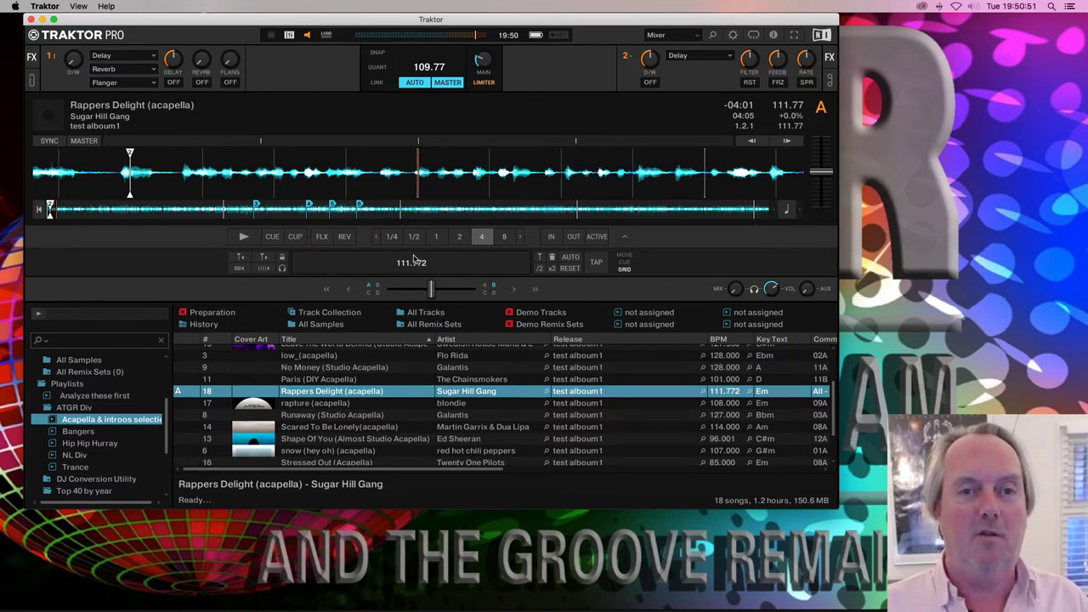
scroll(413, 260, "down", 4)
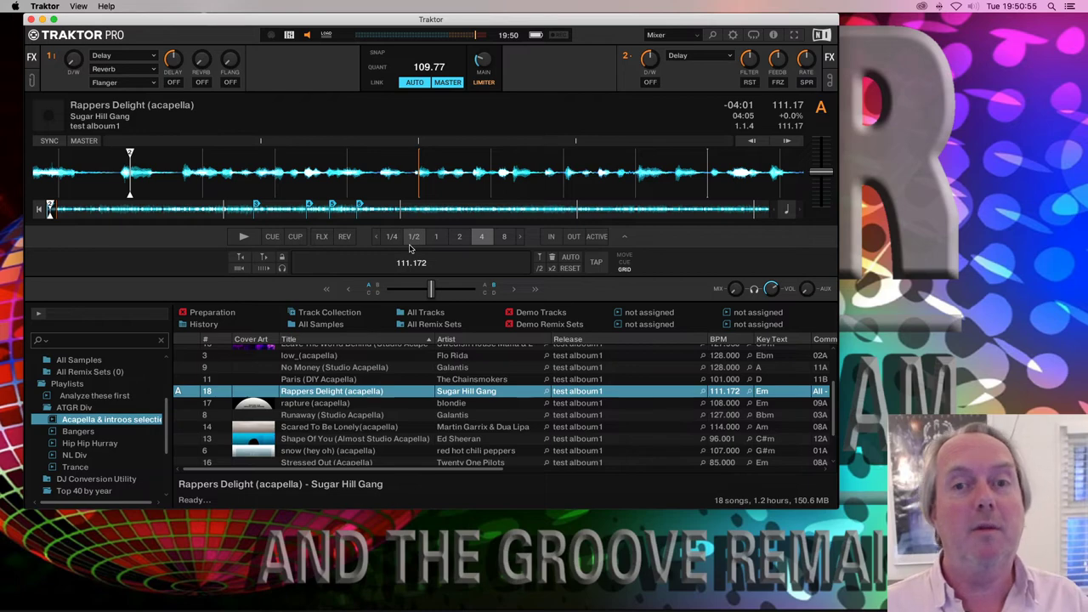
Step: Return Traktor to full screen and play short passages of Rappers Delight to check the vocals against the beat grid
key("ctrl+space")
key("ctrl+space")
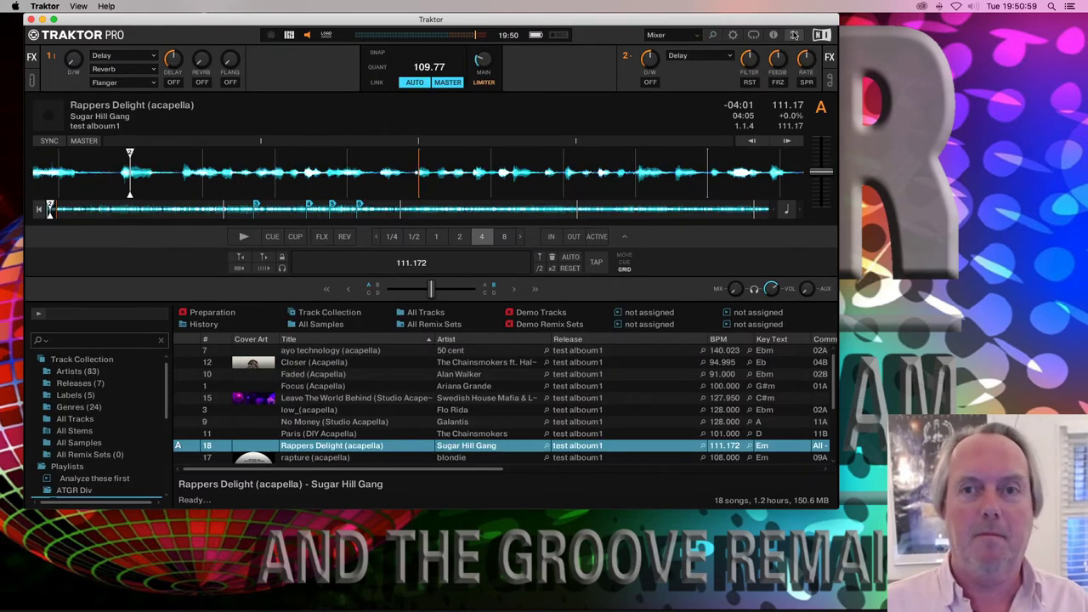
left_click(794, 35)
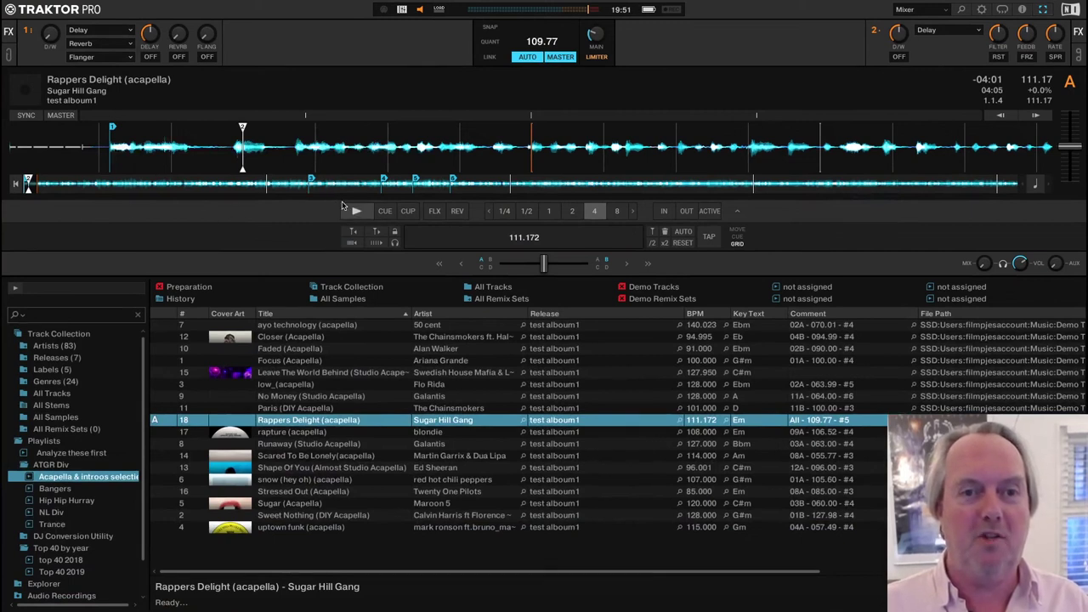
left_click(355, 211)
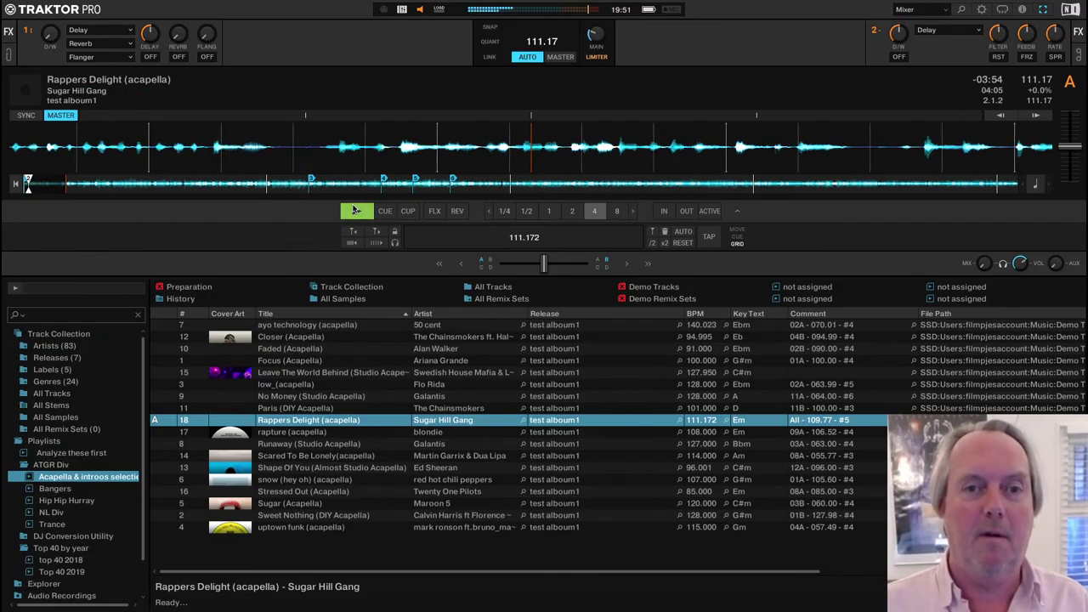
left_click(355, 210)
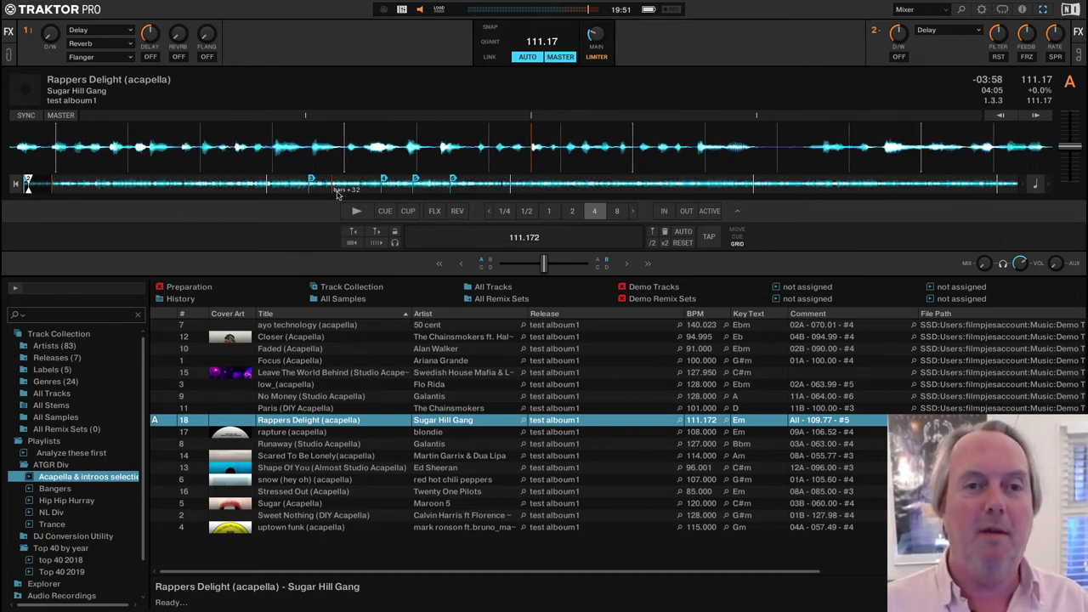
left_click(352, 211)
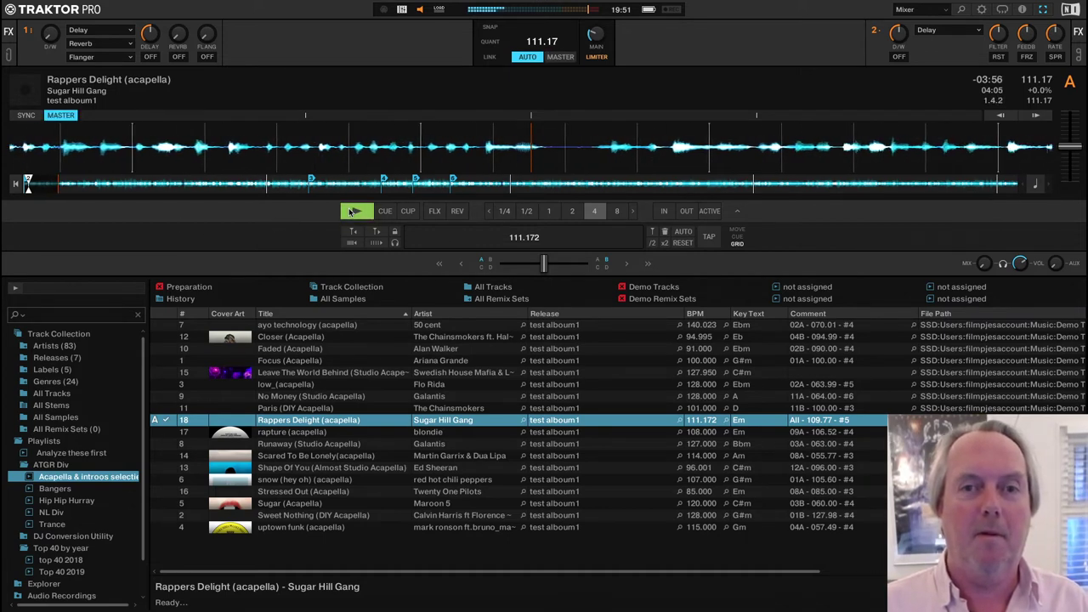
left_click(351, 210)
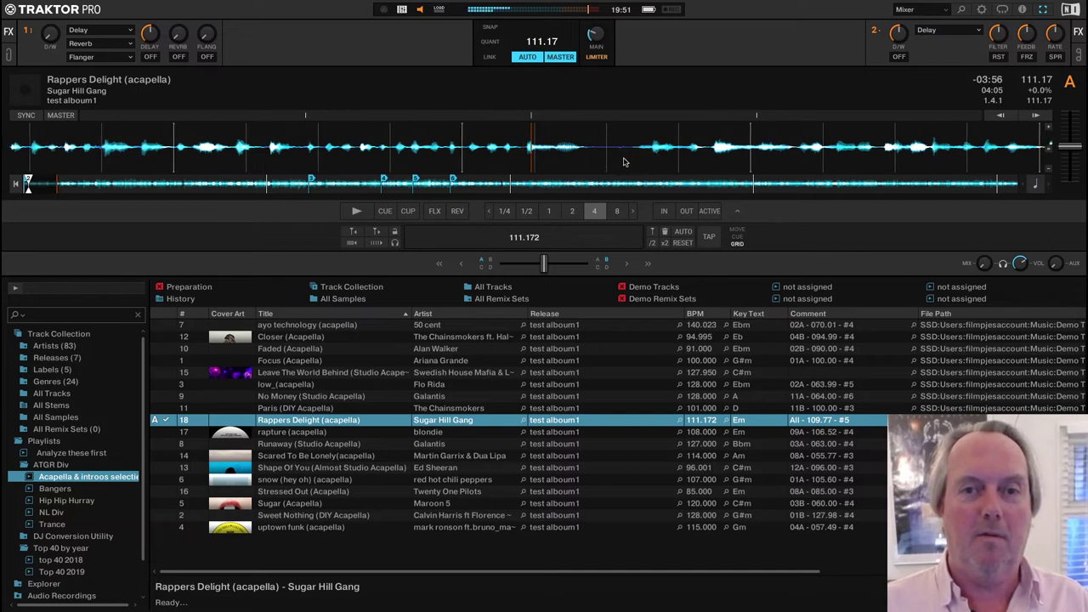
Step: Cue Rappers Delight to the vocal onset about nine seconds in and set an additional grid marker there
left_click_drag(623, 161, 447, 155)
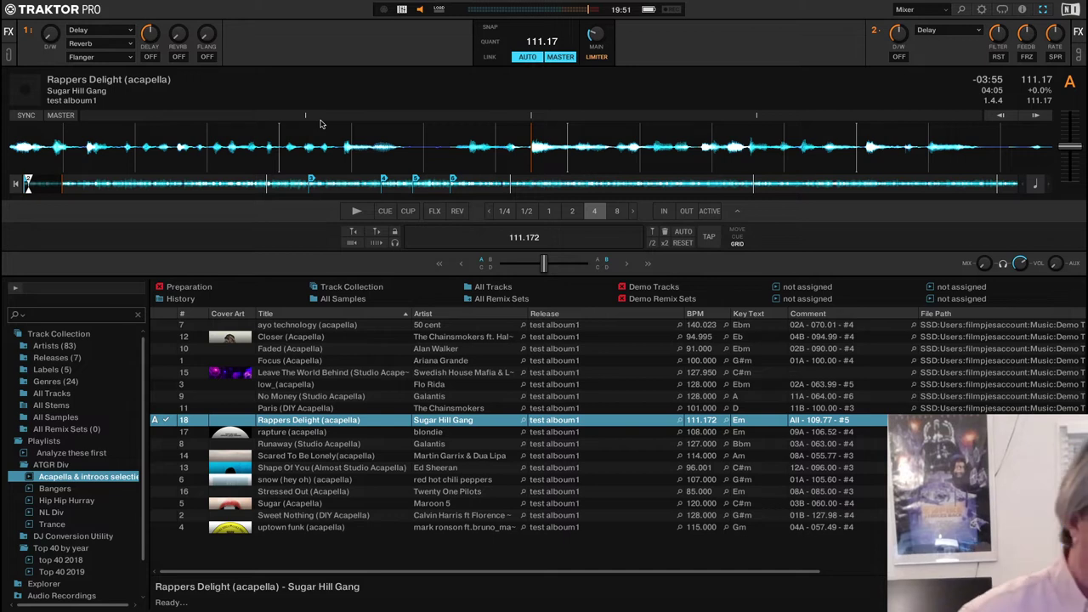
key("space")
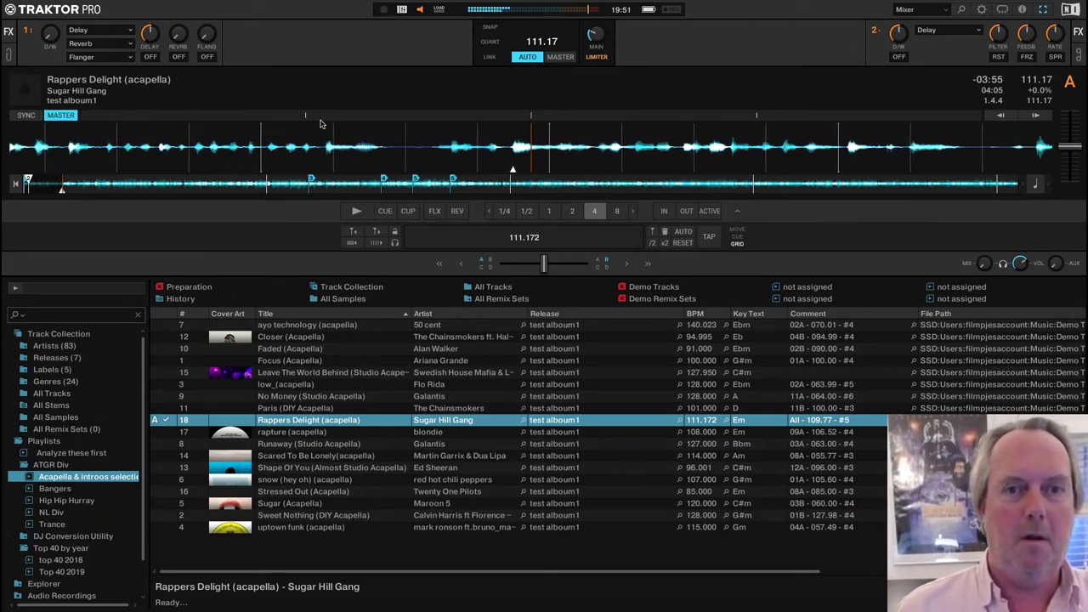
key("space")
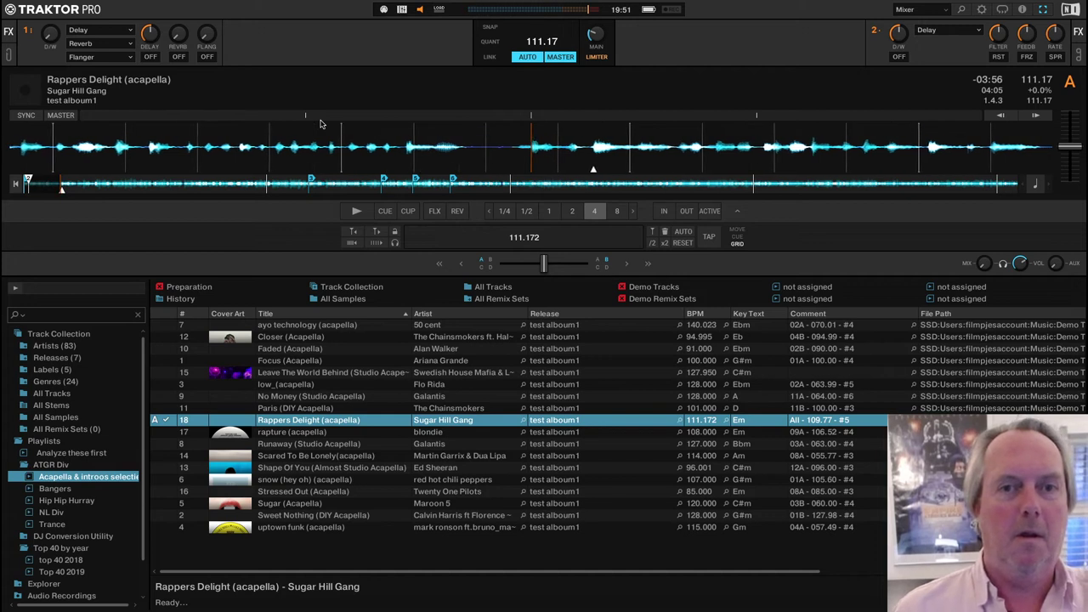
key("space")
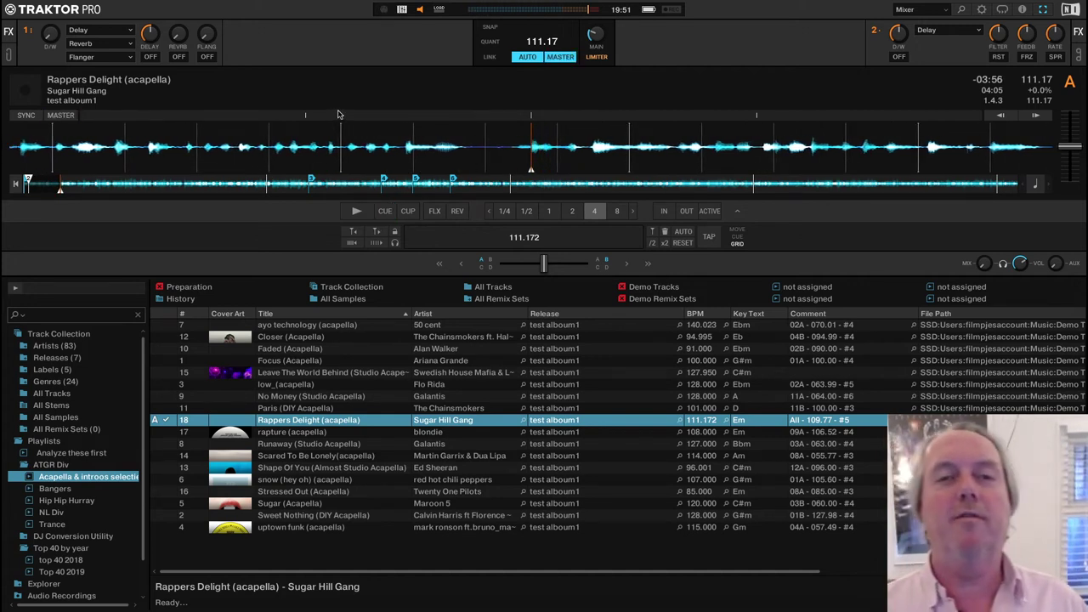
left_click(652, 232)
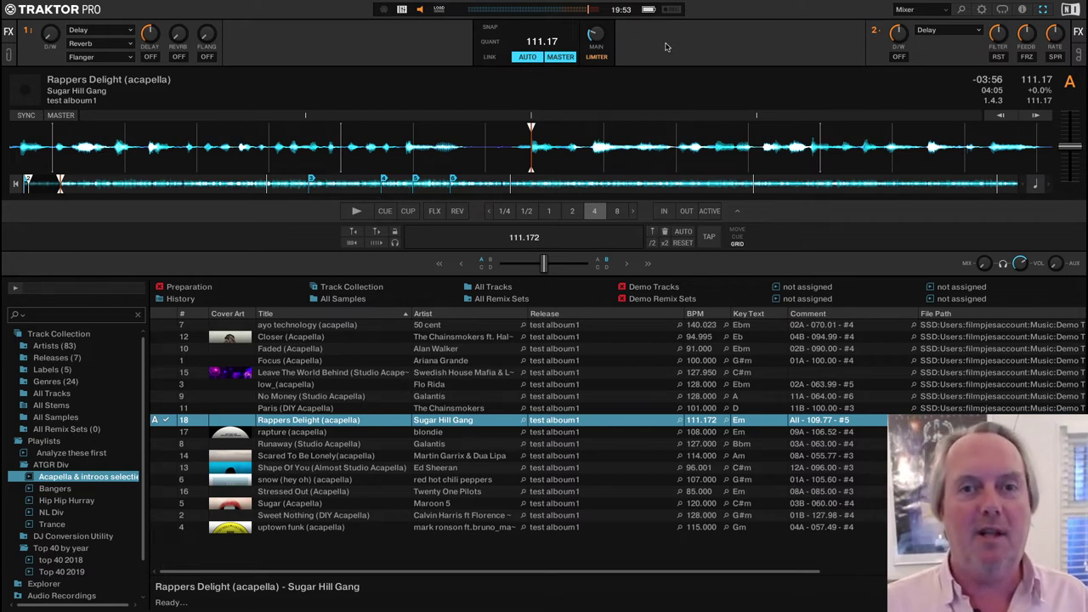
Step: Quit Traktor and open Serato DJ Pro
key("super+q")
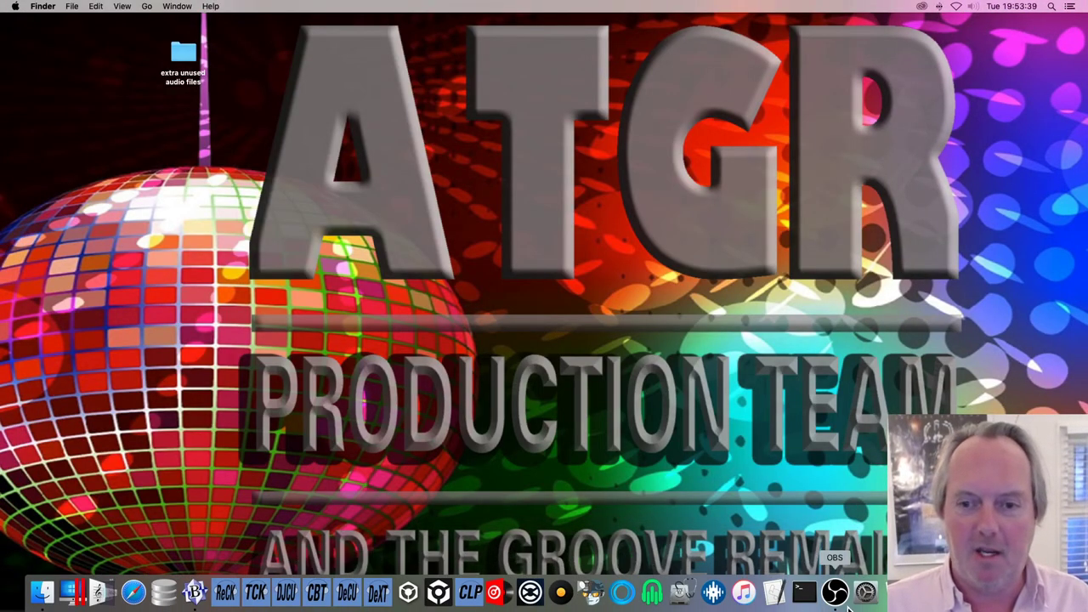
left_click(712, 590)
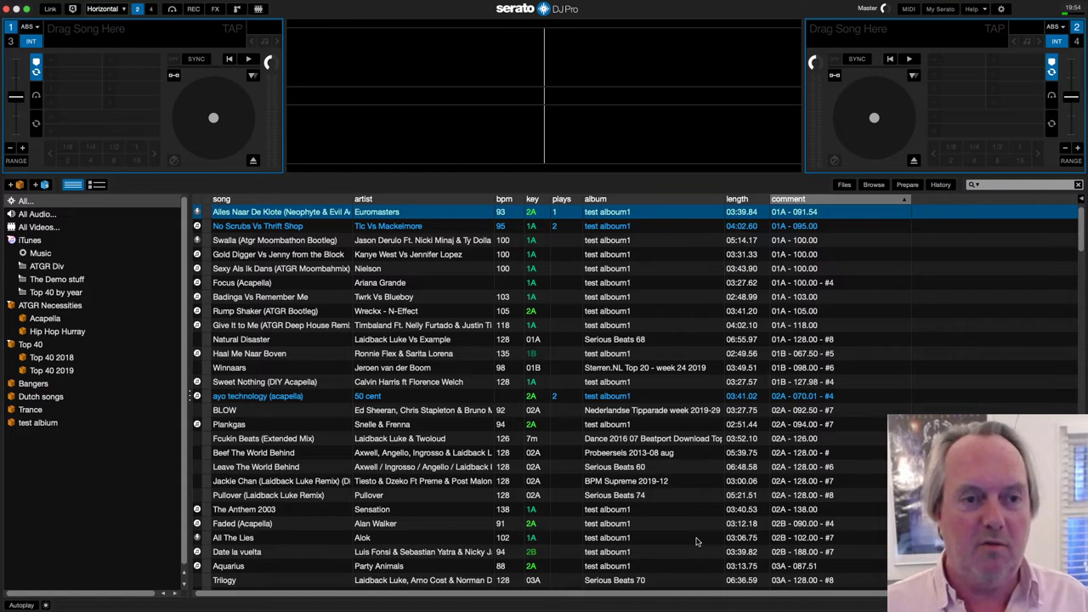
Step: Compare the tracks in the Hip Hop Hurray crate with those in the iTunes ATGR Div playlist
left_click(48, 332)
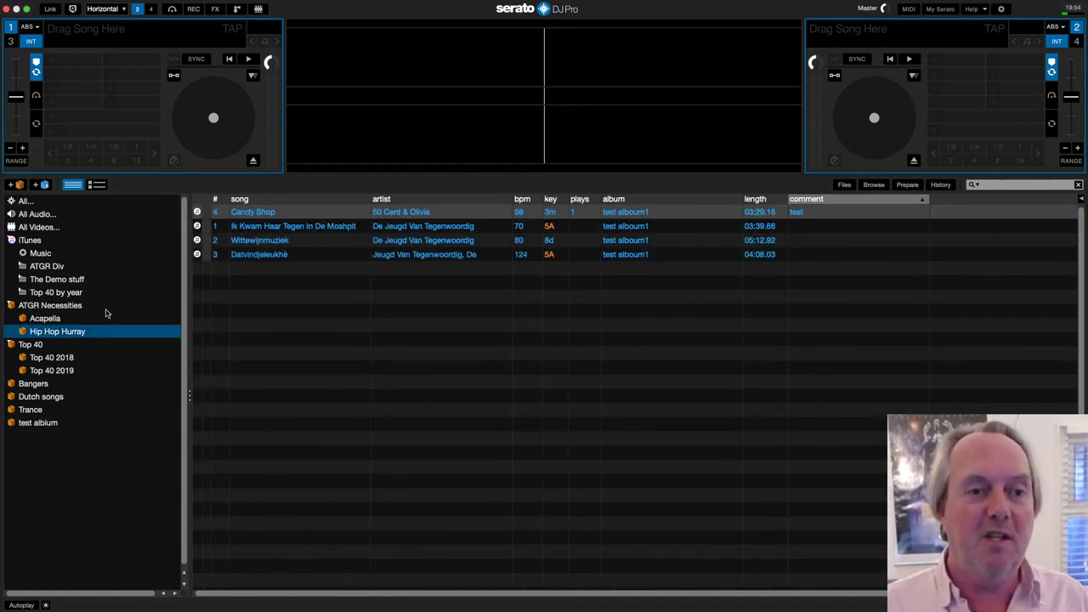
left_click(58, 266)
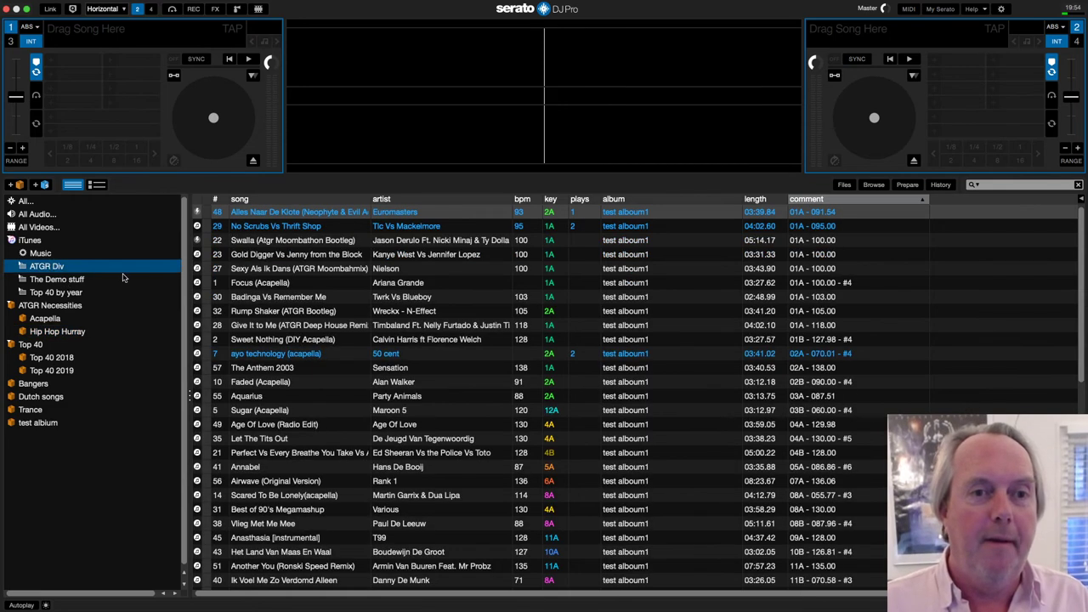
left_click(274, 241)
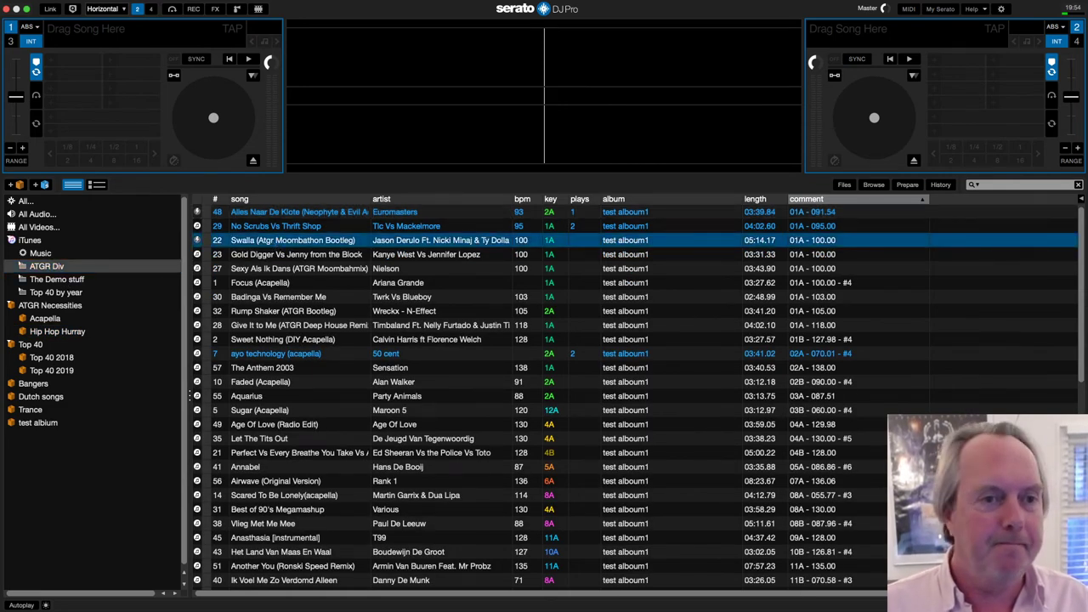
left_click(54, 331)
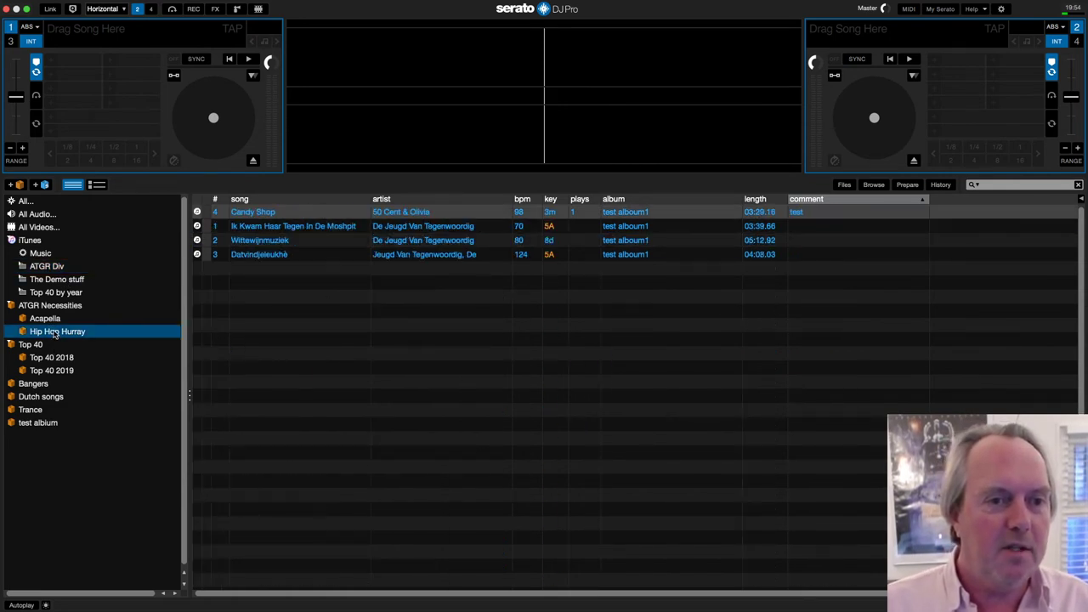
Step: Load Candy Shop onto deck 1, audition its saved cue points, and move playback slightly past the 00:05.0 cue
left_click(300, 215)
key("shift+Left")
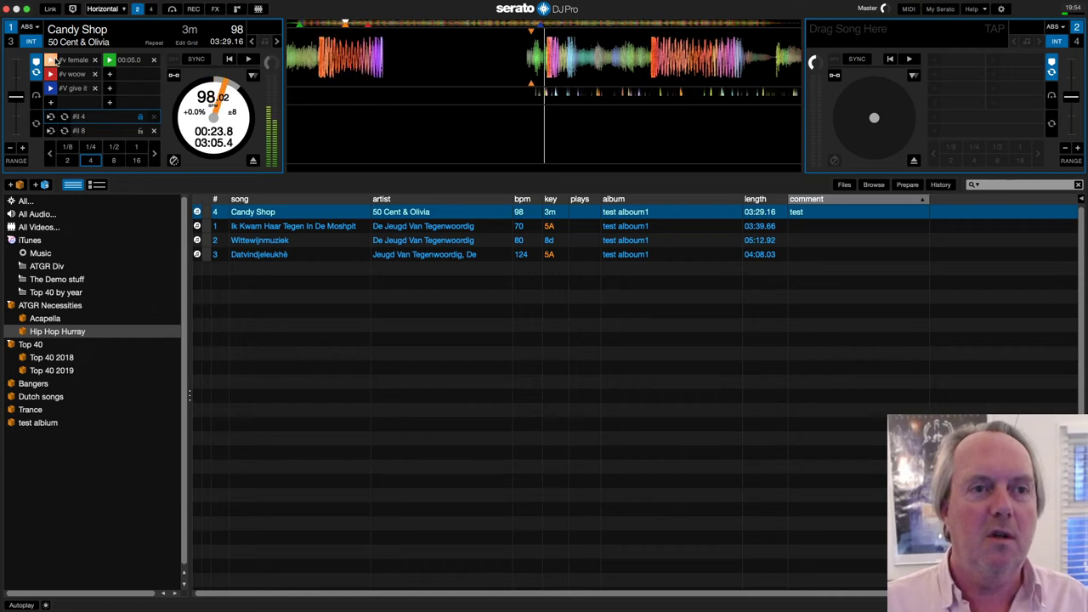
key("space")
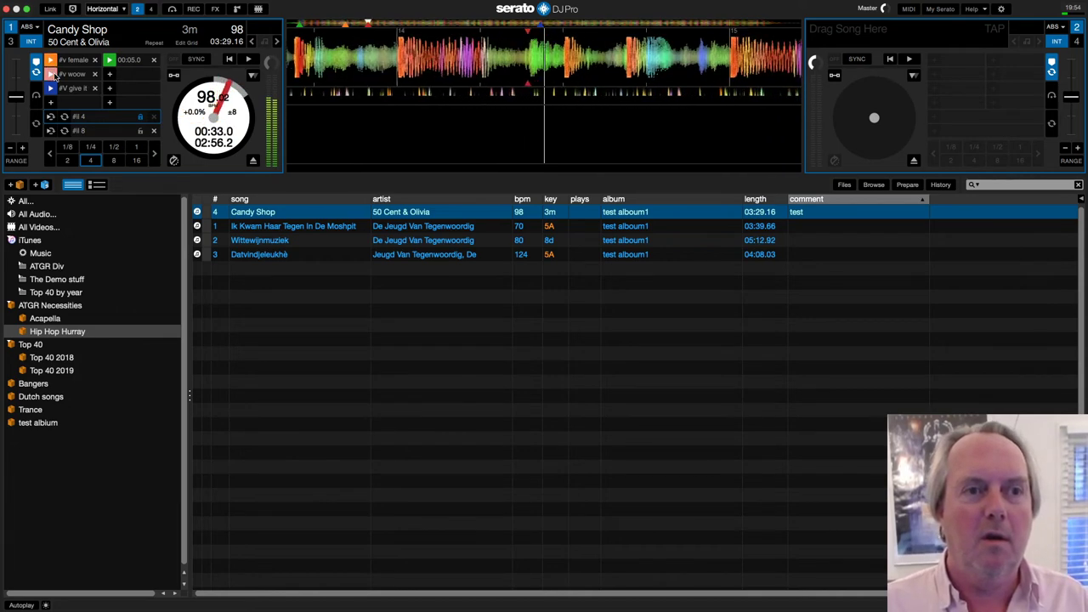
left_click(51, 88)
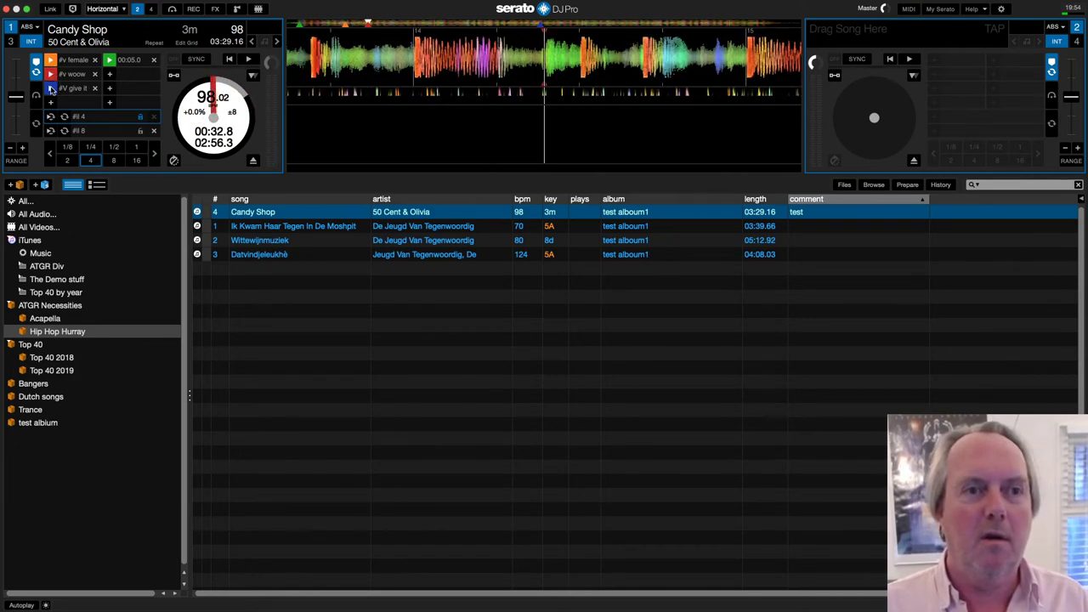
left_click(109, 61)
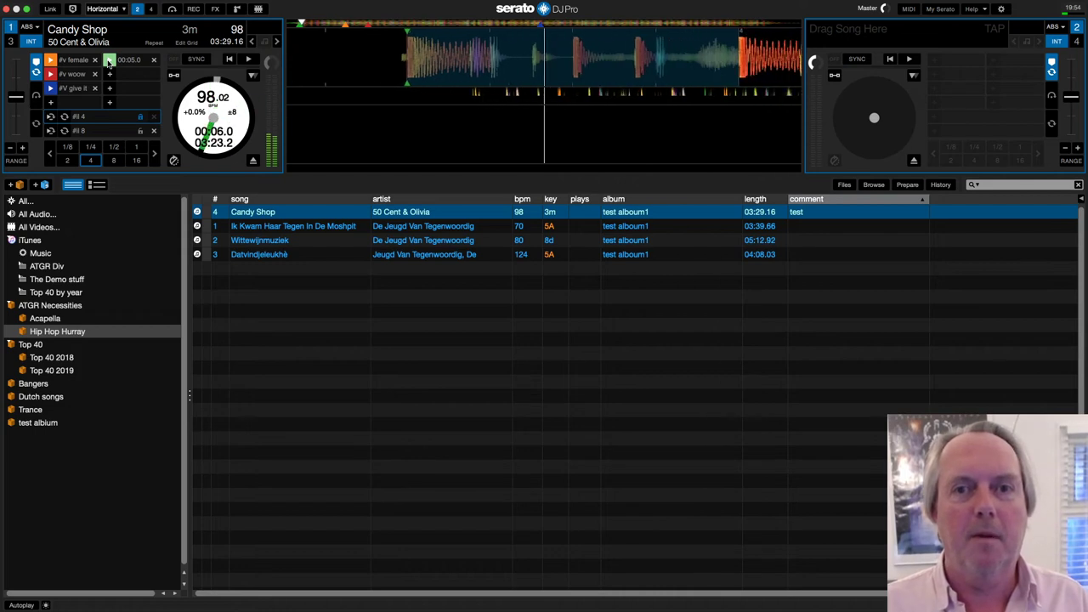
left_click(109, 61)
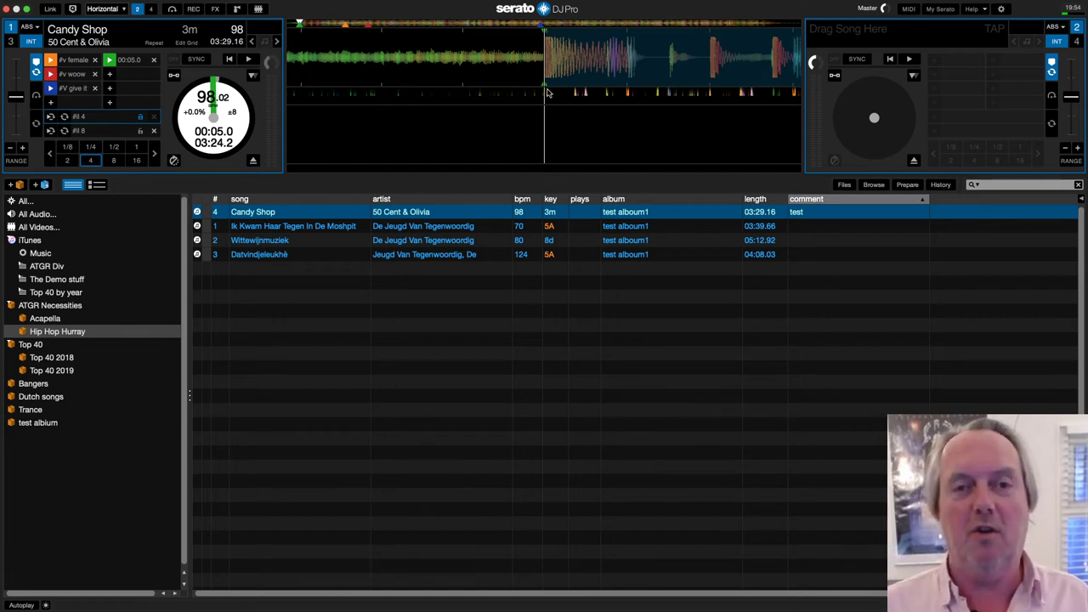
left_click_drag(658, 67, 501, 57)
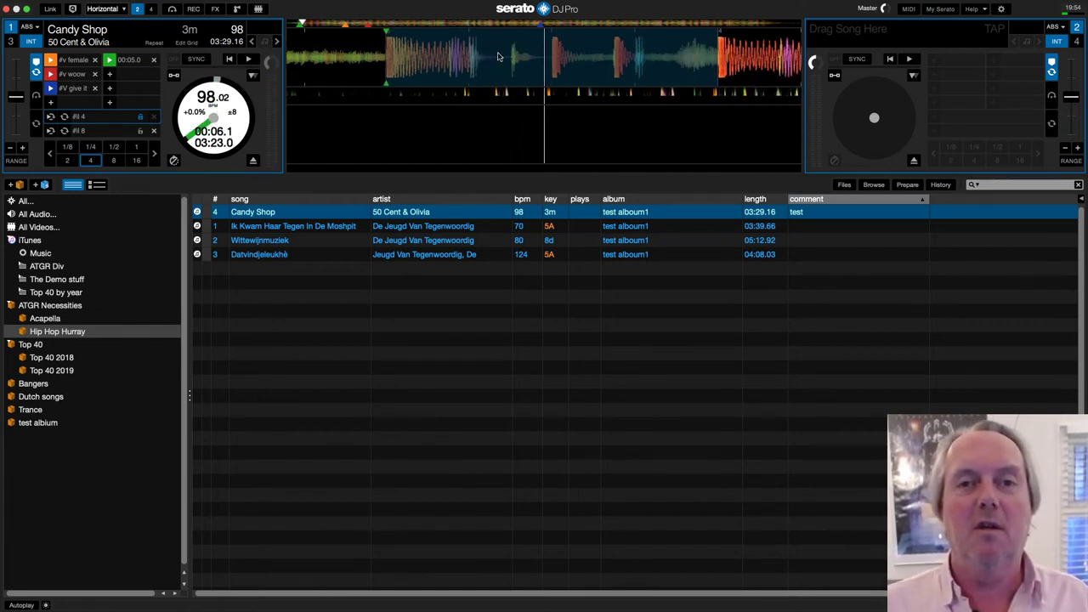
Step: Open the Acapella crate sorted by song, load Rappers Delight onto deck 2, and play a short passage from its first cue point
left_click(48, 321)
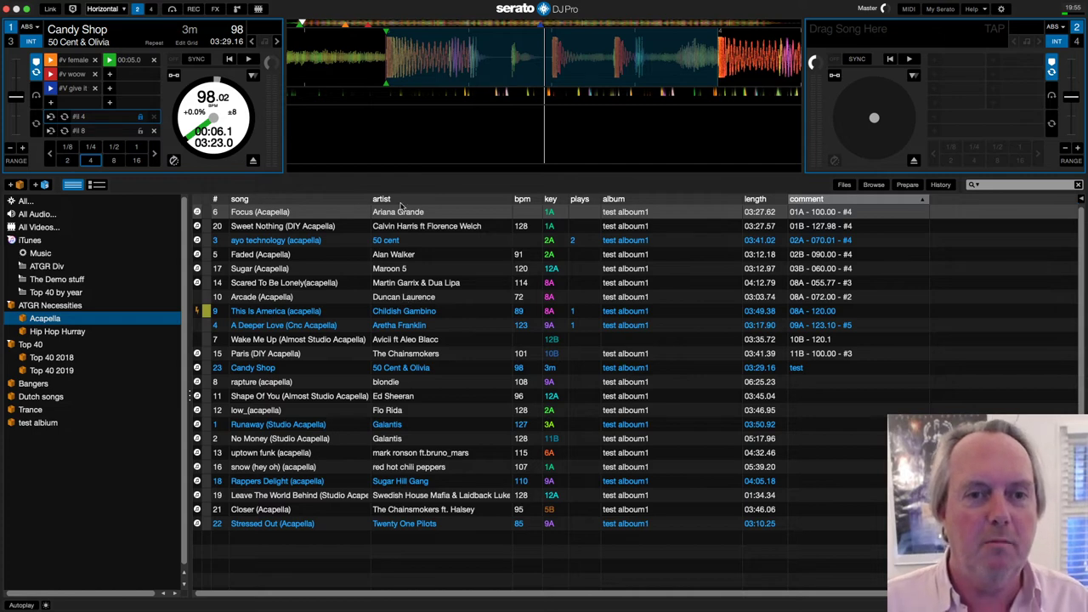
left_click(323, 203)
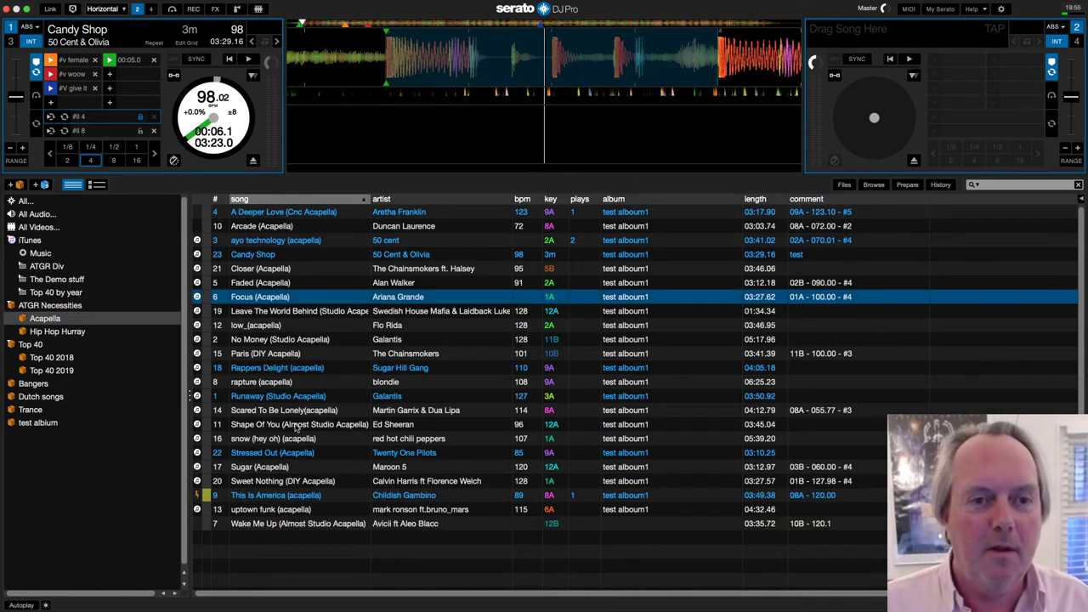
left_click(274, 370)
left_click_drag(275, 370, 425, 140)
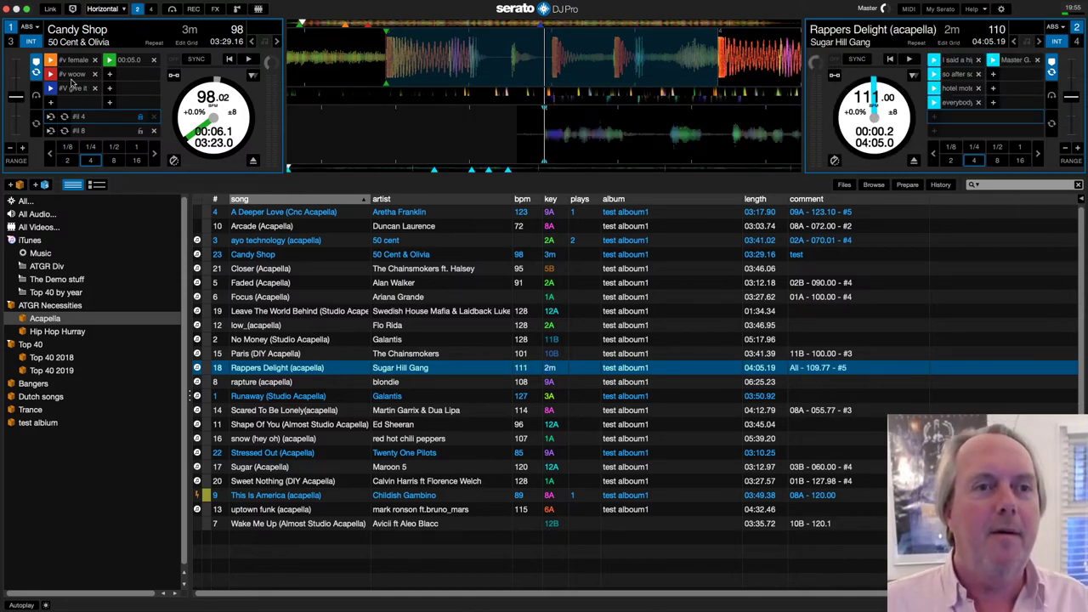
left_click(935, 60)
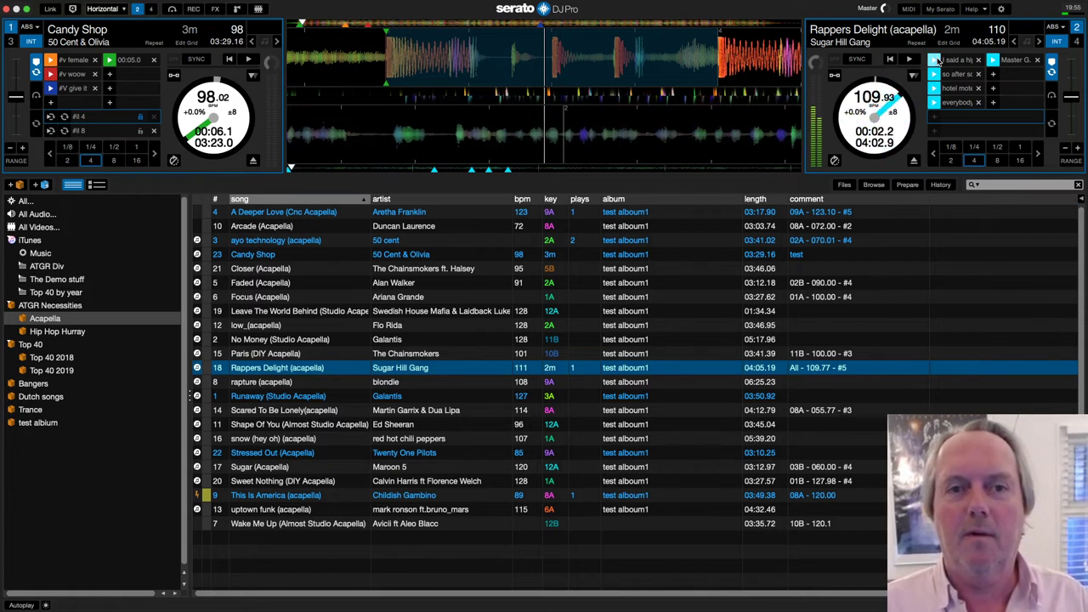
left_click(937, 59)
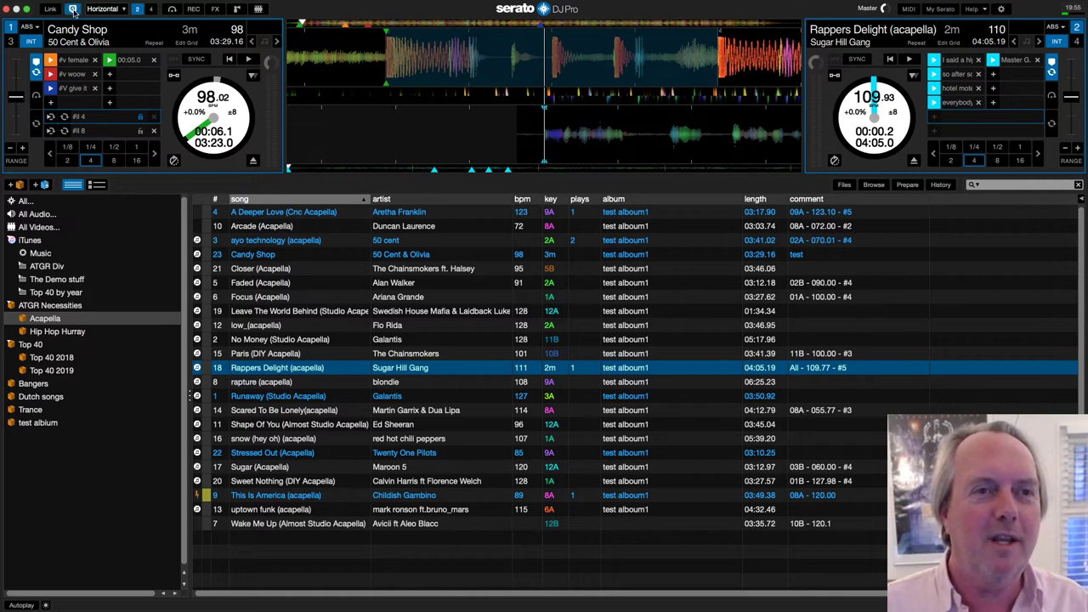
Step: Switch the display to the Library layout and return it to the Horizontal layout
left_click(114, 8)
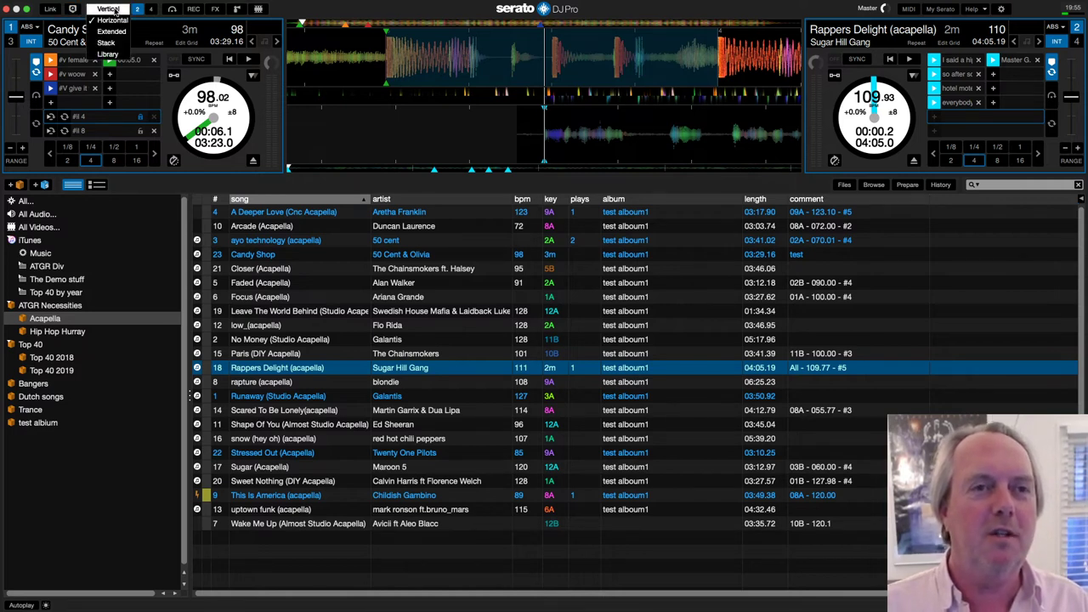
left_click(108, 54)
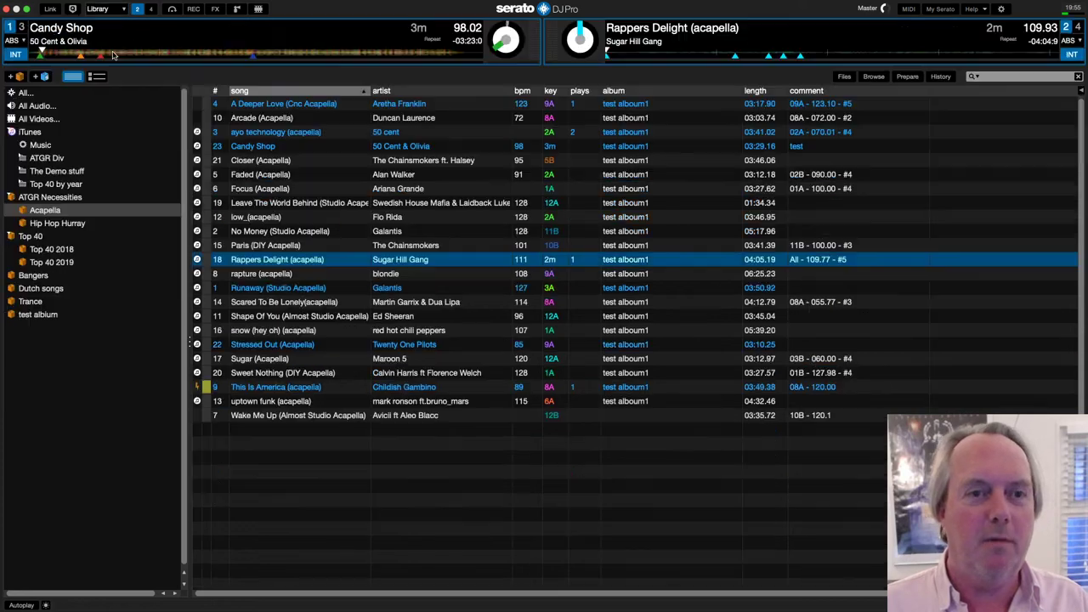
left_click(103, 11)
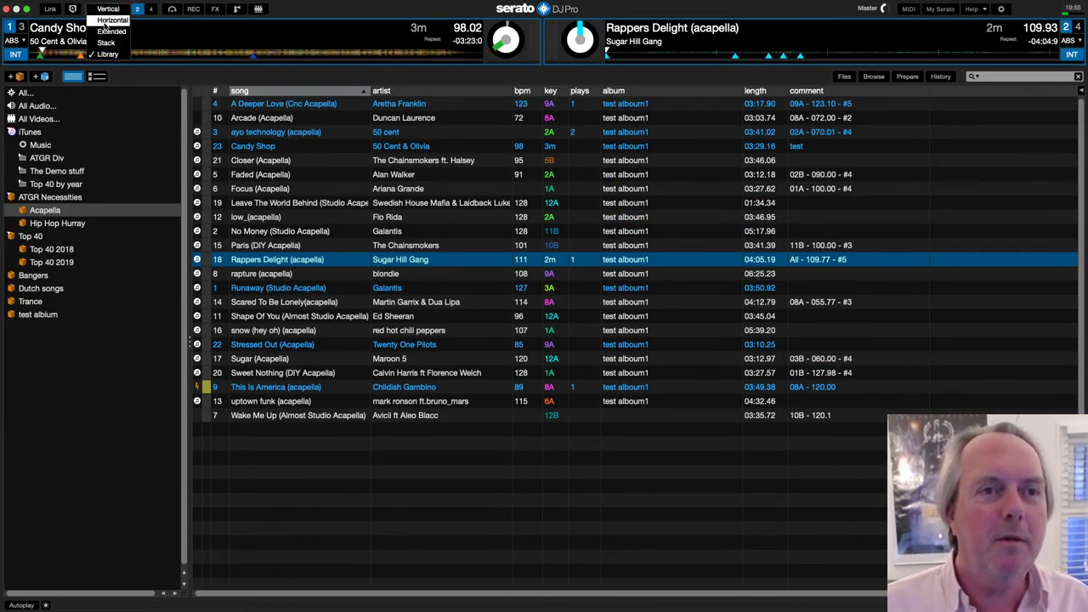
left_click(106, 29)
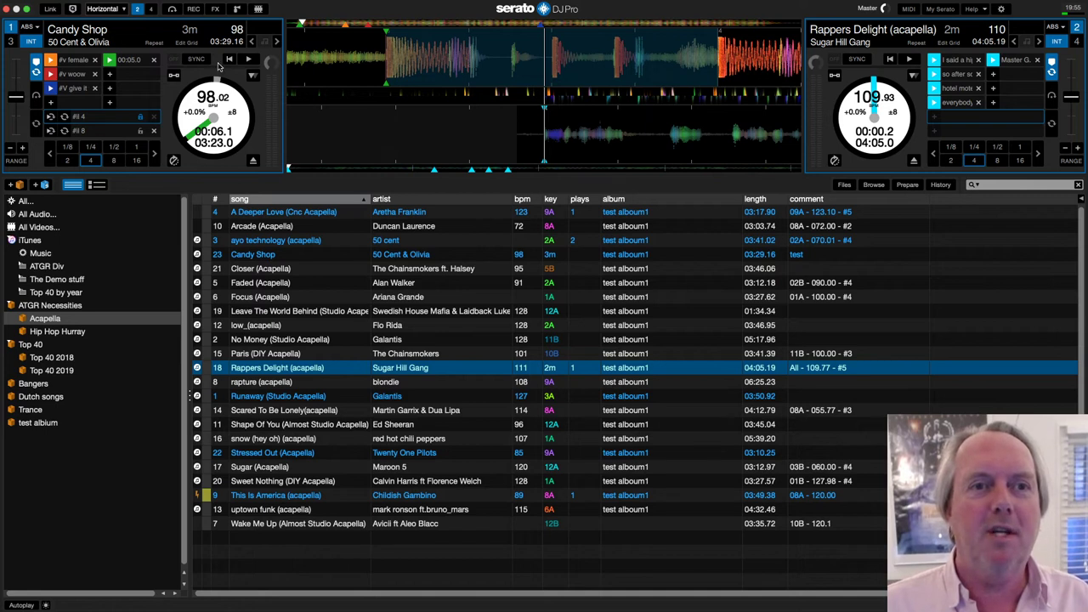
Step: Enter grid editing for Rappers Delight, play from its first cue, and set a beat grid marker on the downbeat of bar 2
left_click(184, 44)
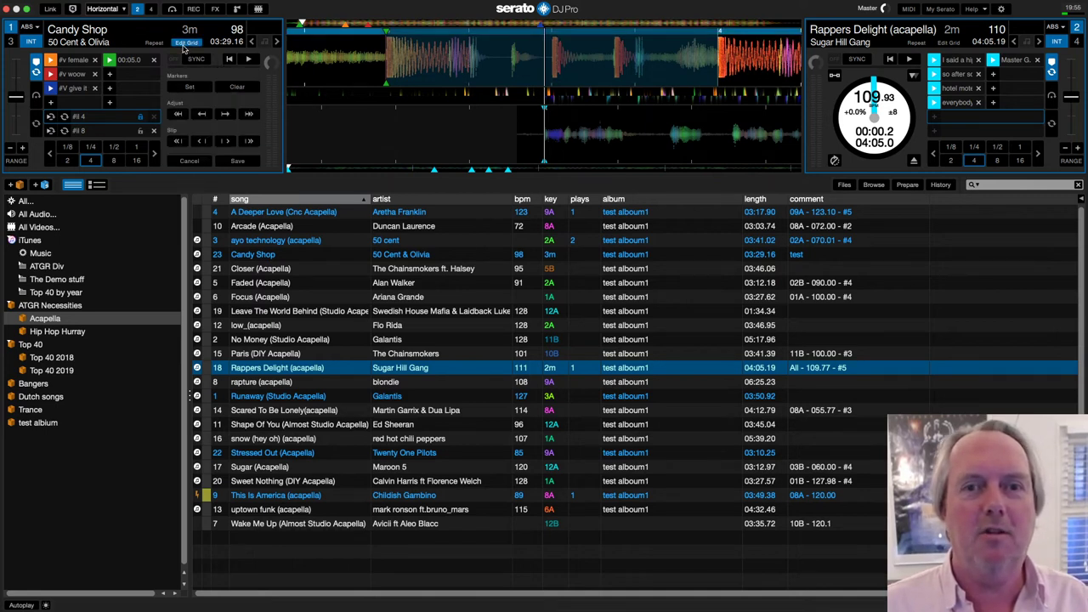
left_click(183, 46)
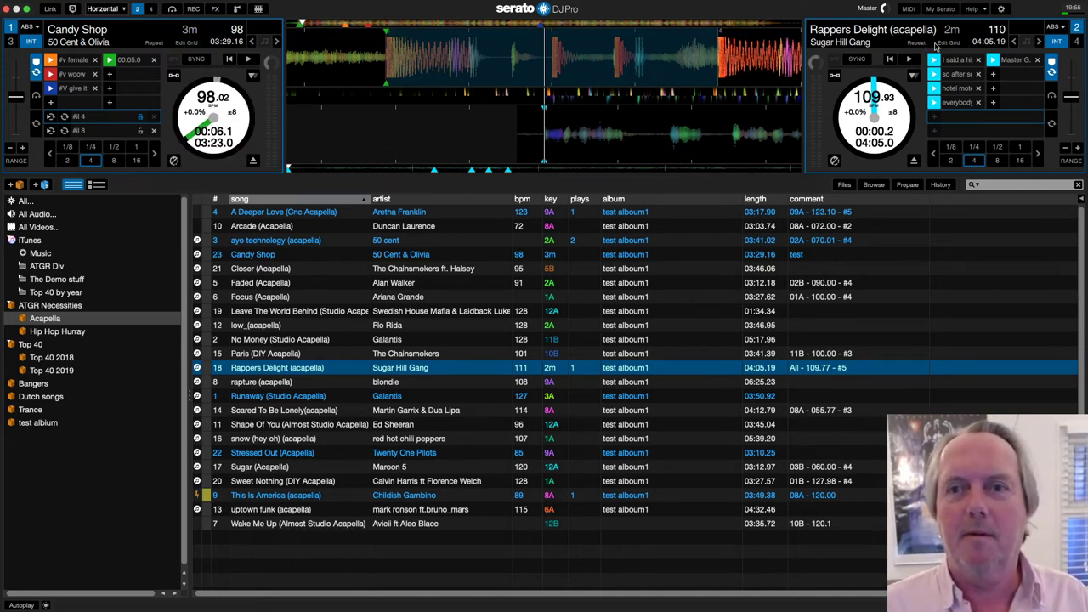
left_click(947, 44)
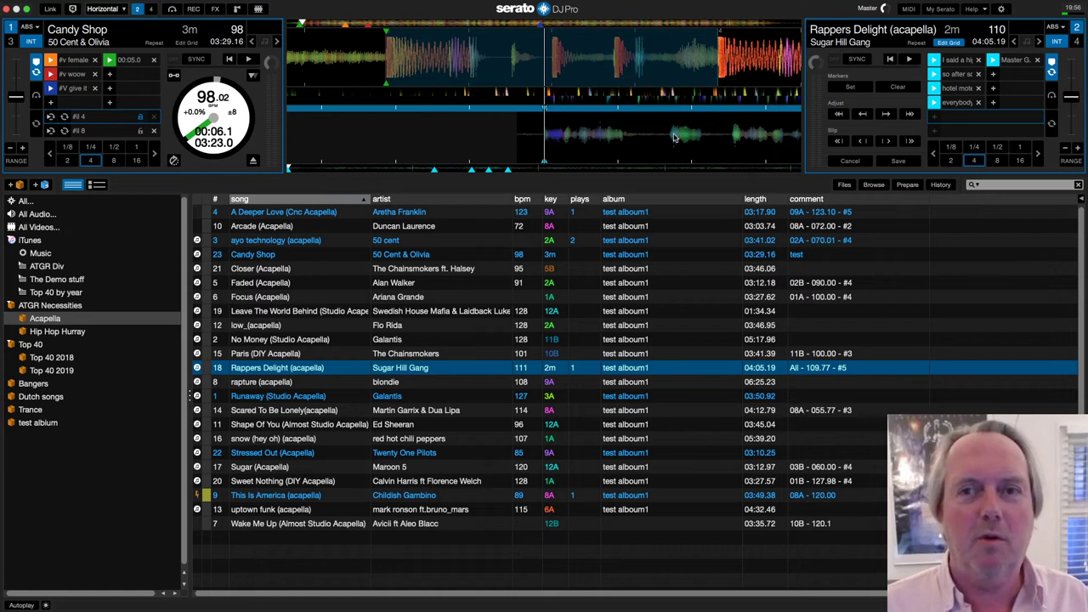
left_click(935, 60)
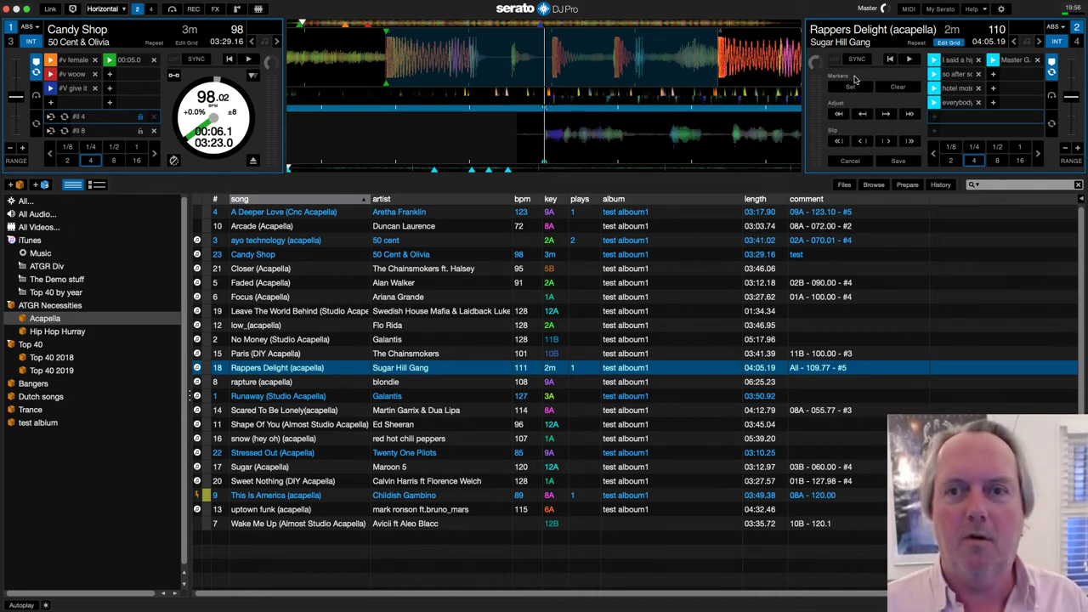
left_click(909, 59)
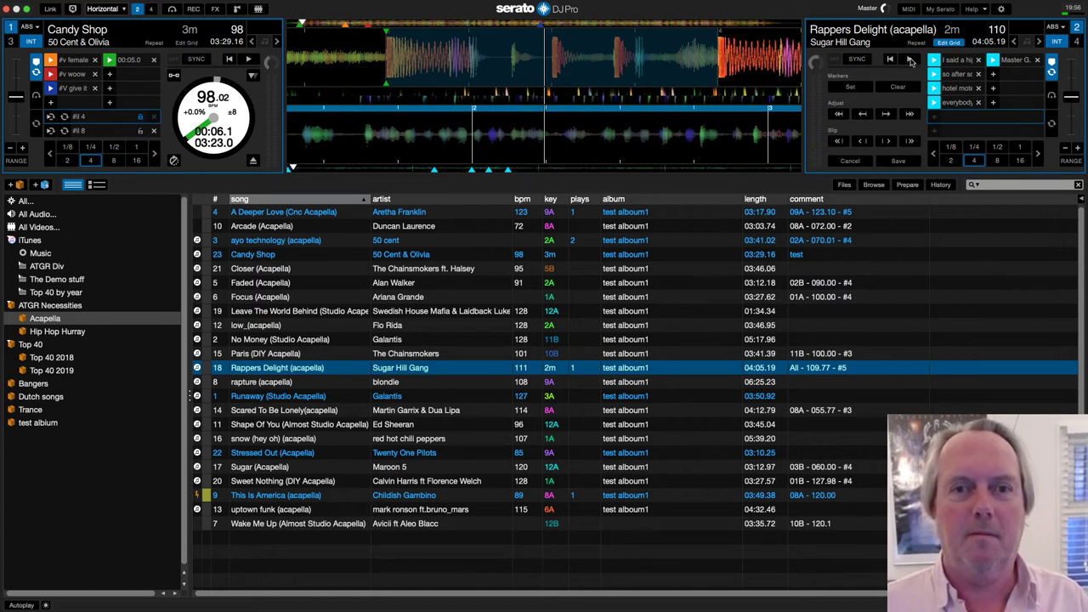
left_click(909, 60)
left_click(705, 140)
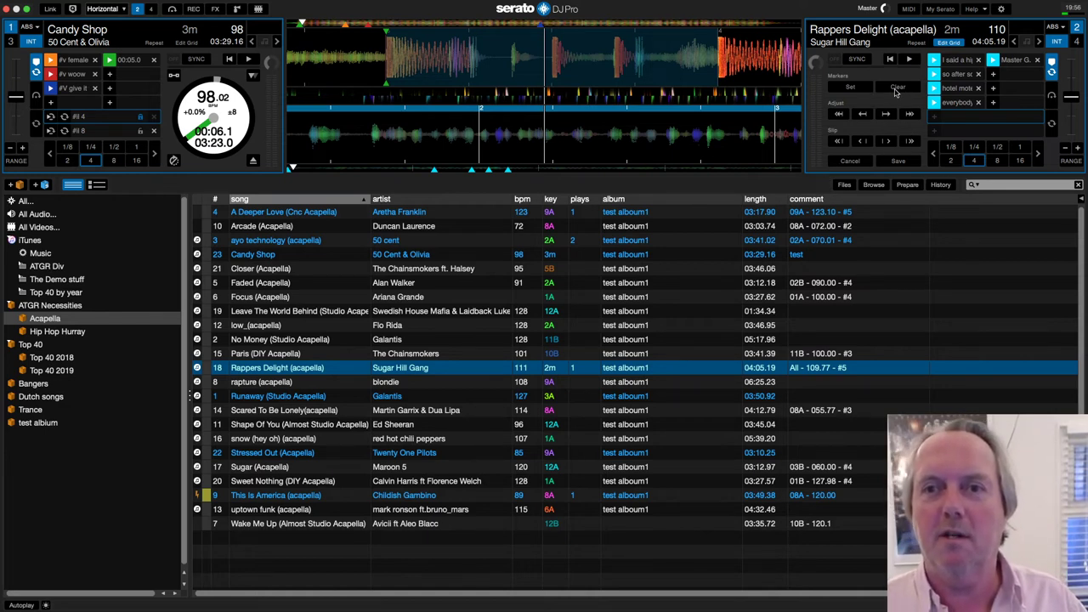
left_click(850, 89)
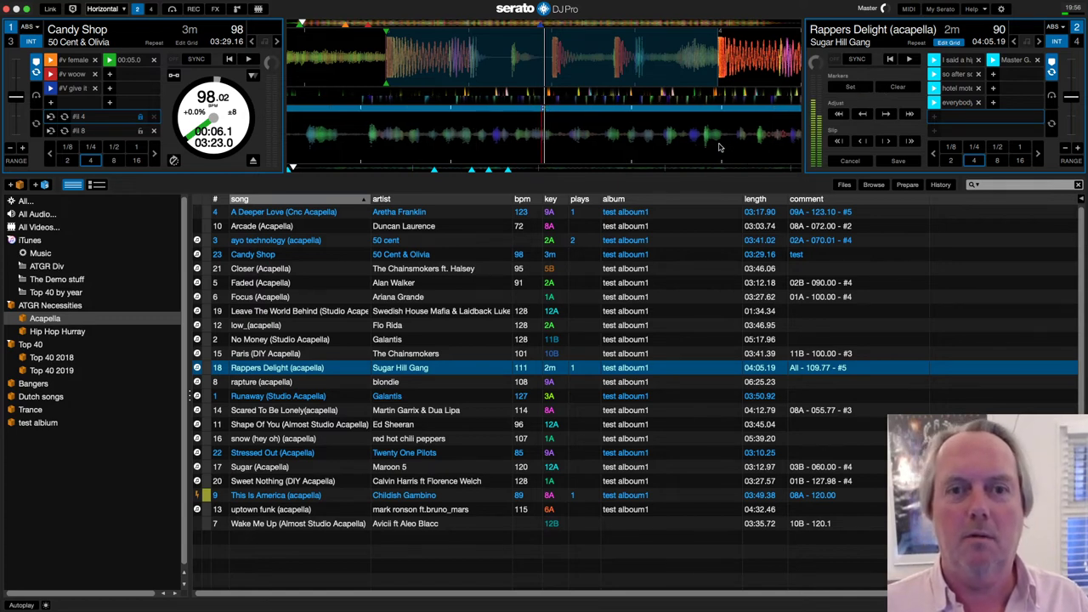
Step: Play Rappers Delight onward to the next downbeat, set a grid marker at bar 3, and check the spacing between both markers
left_click_drag(731, 149, 703, 147)
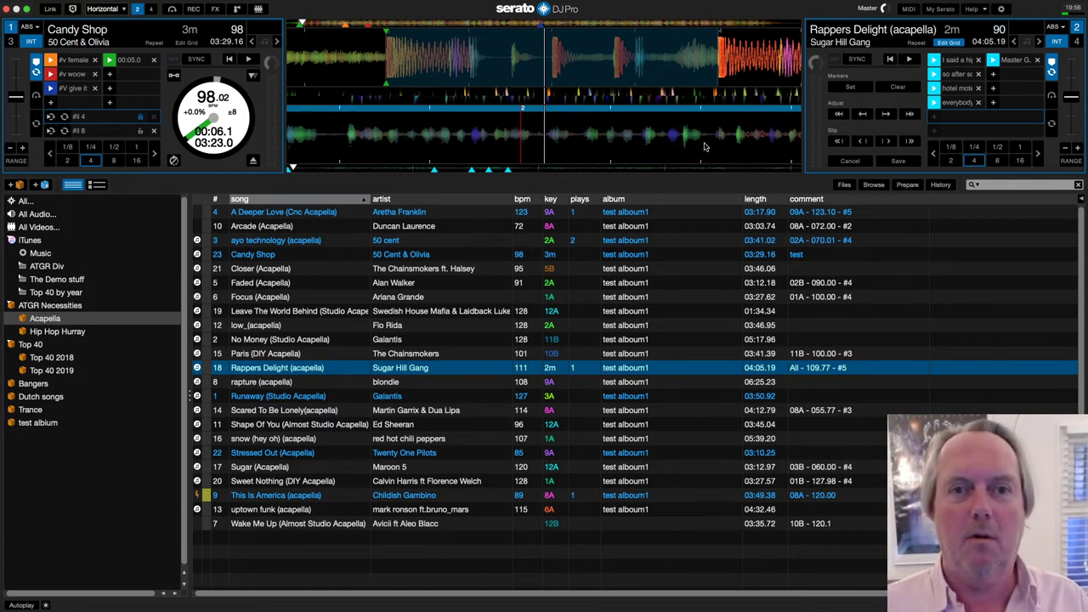
left_click(908, 60)
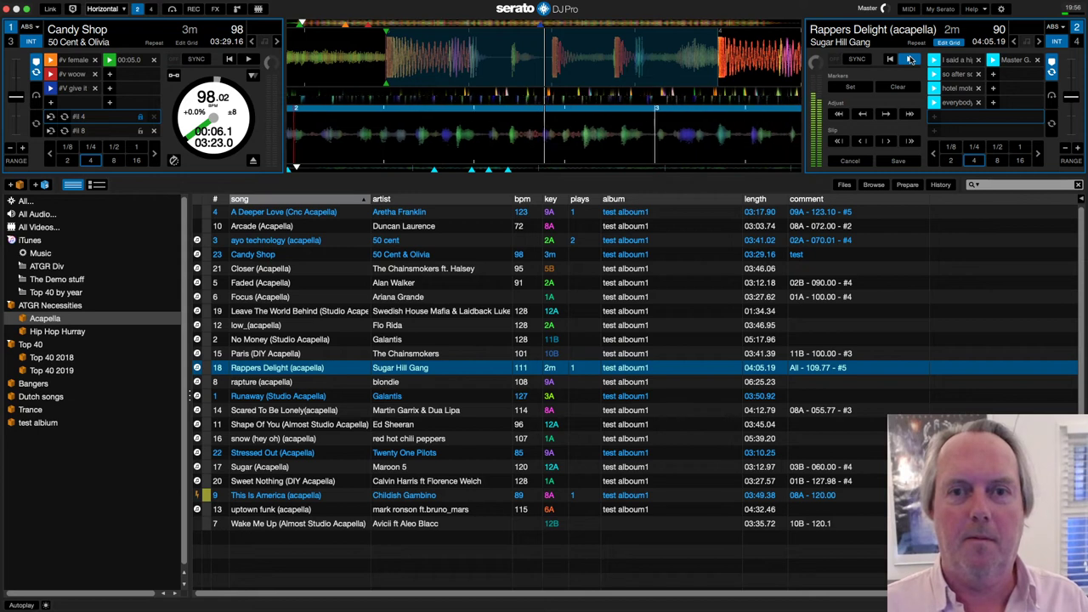
left_click(908, 59)
left_click_drag(700, 150, 706, 150)
left_click(866, 90)
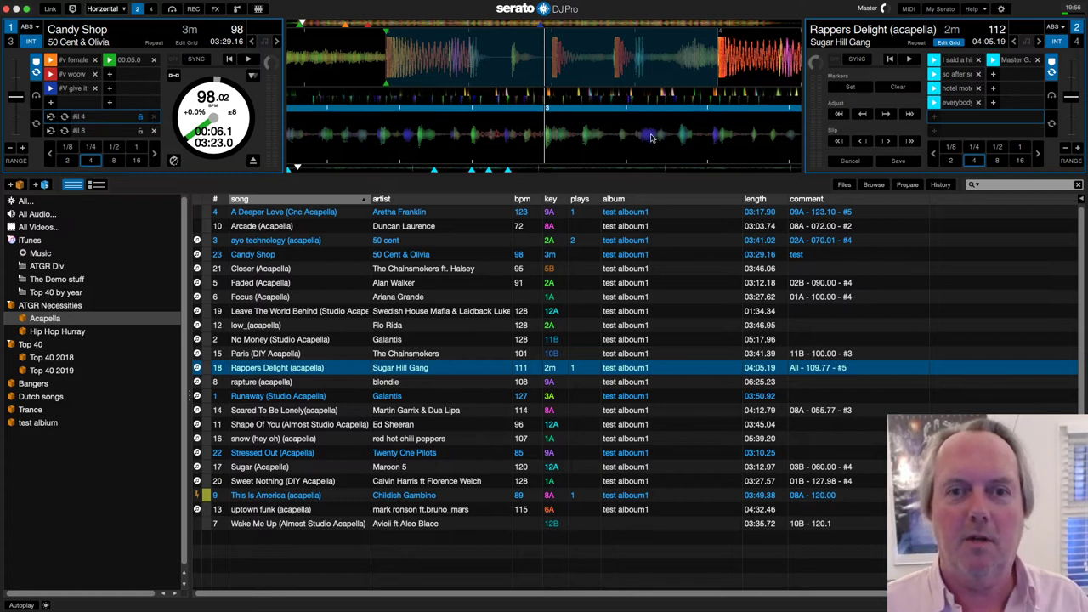
left_click_drag(651, 137, 616, 143)
left_click_drag(664, 148, 728, 150)
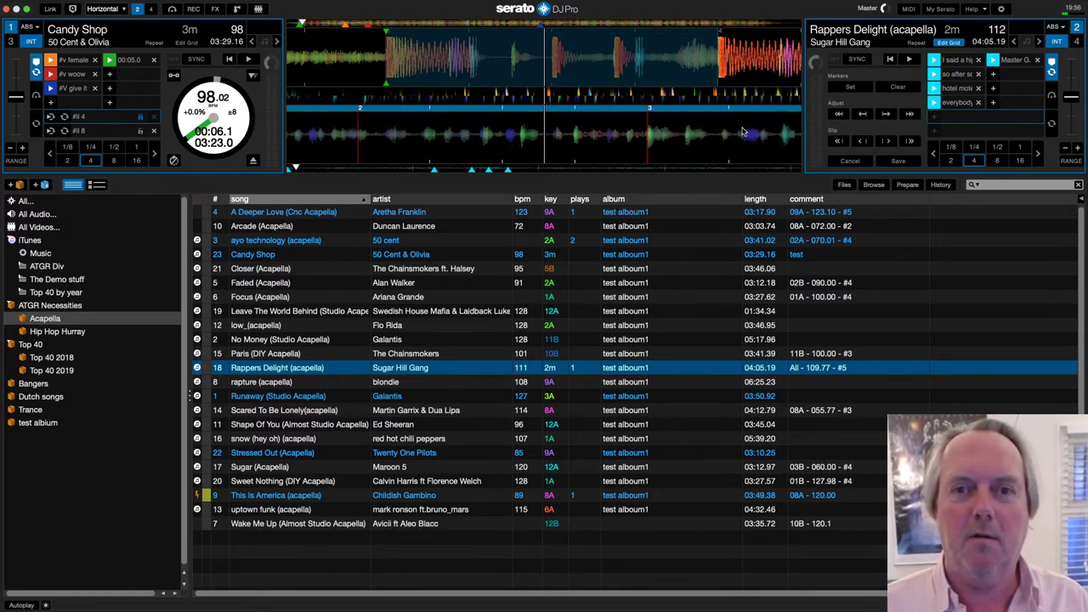
Step: Continue Rappers Delight to the vocal onset near bar 5, set another beat grid marker there, and inspect its position
left_click(910, 59)
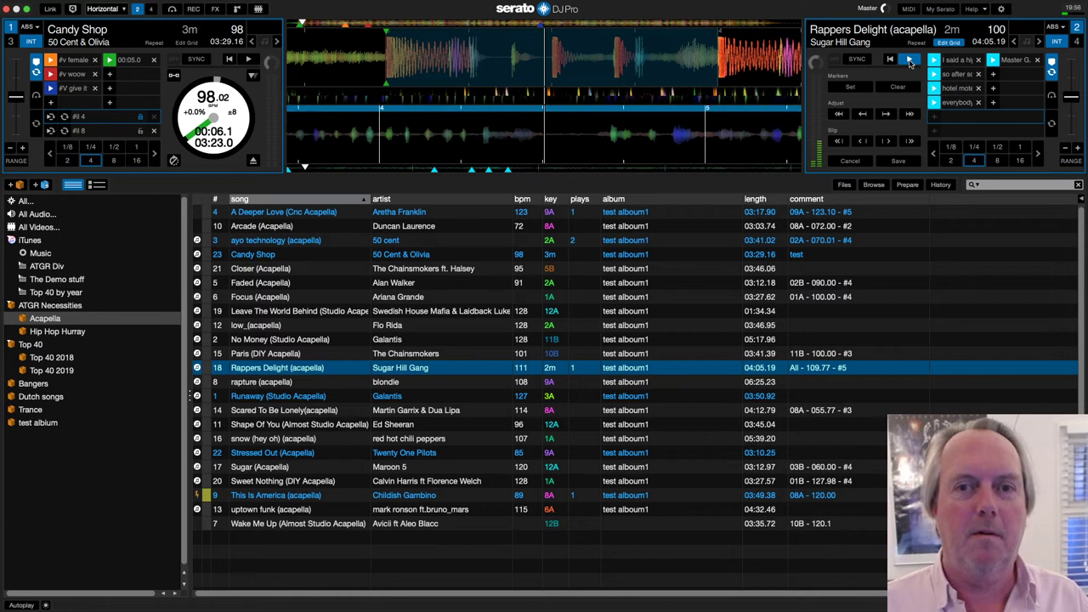
left_click(910, 59)
mouse_move(686, 144)
left_mouse_down()
mouse_move(717, 145)
mouse_move(704, 146)
left_mouse_up()
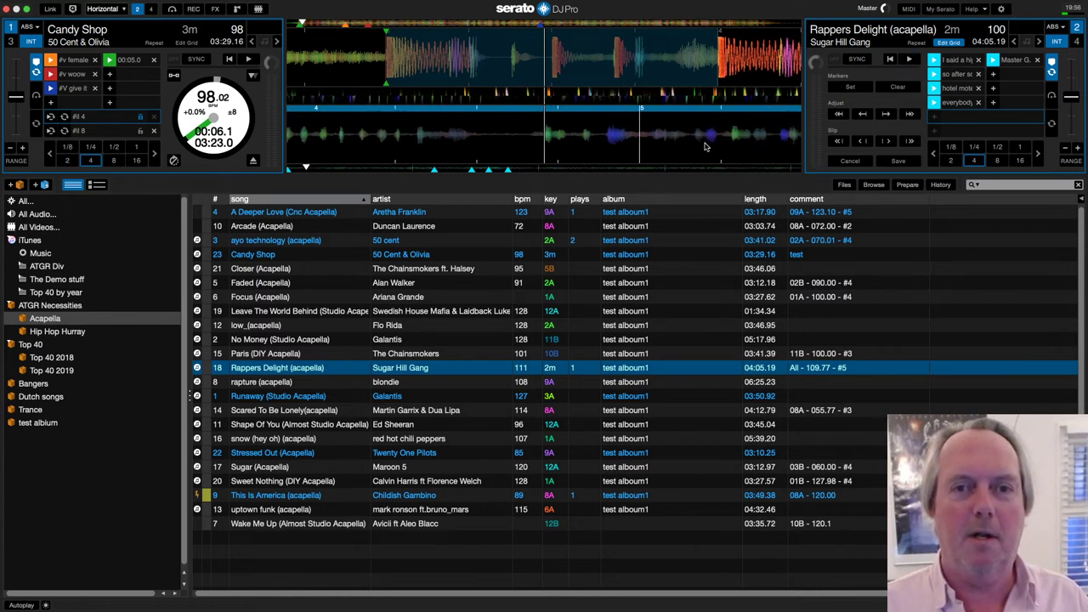
left_click(863, 91)
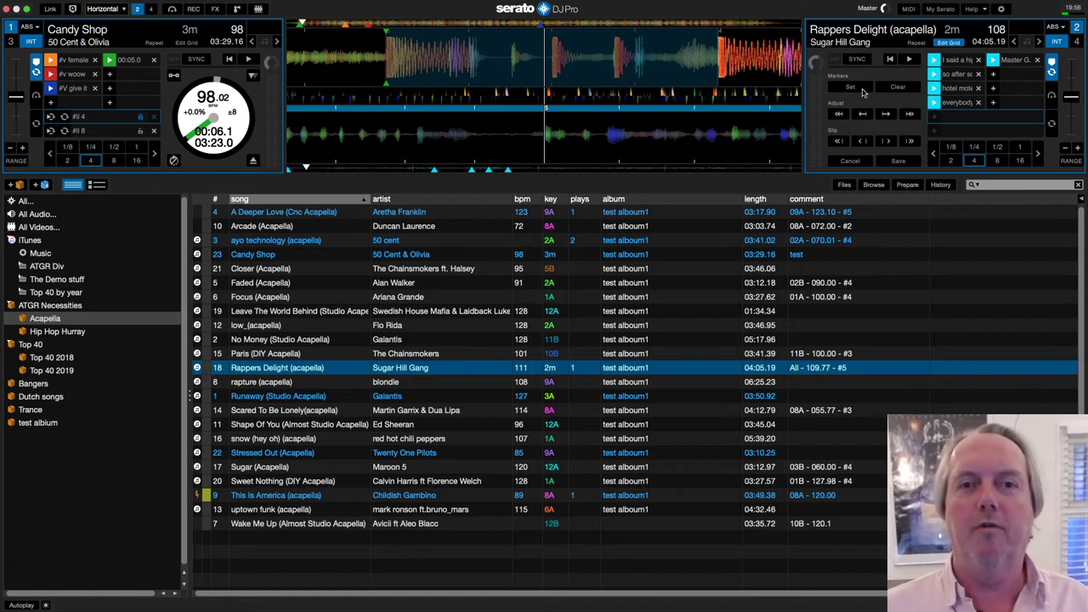
left_click_drag(684, 138, 659, 143)
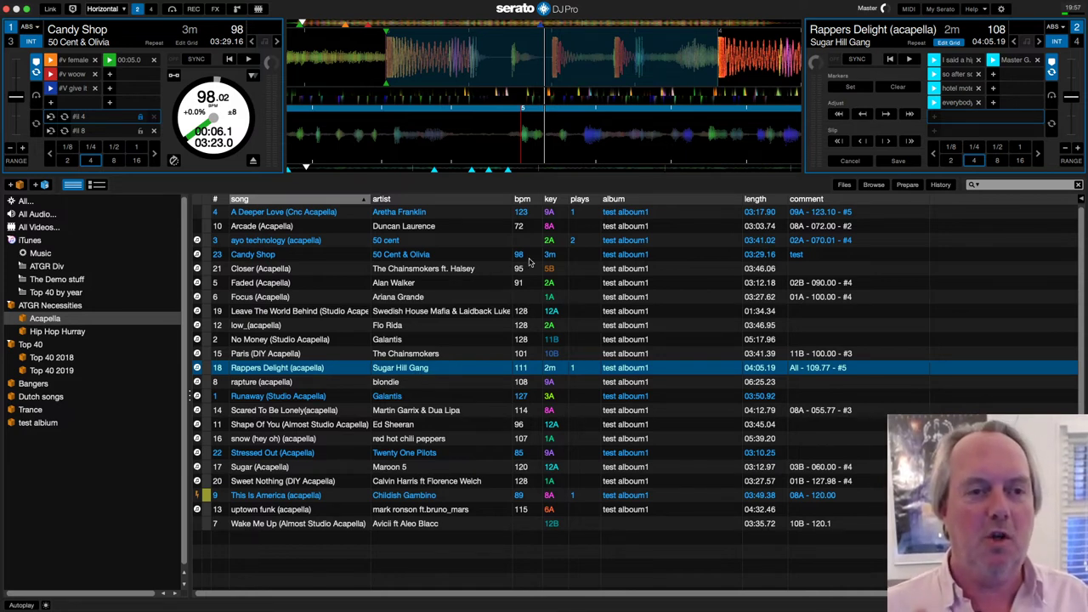
Step: Quit Serato DJ Pro without backing up the library, and open Disk Utility
left_click(66, 330)
left_click(68, 322)
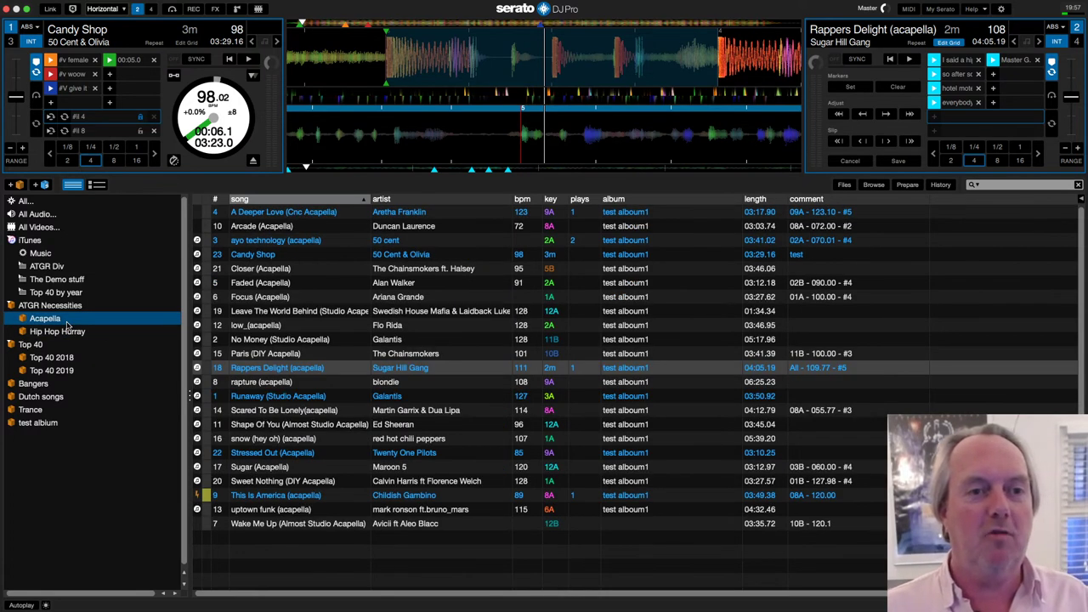
key("super+q")
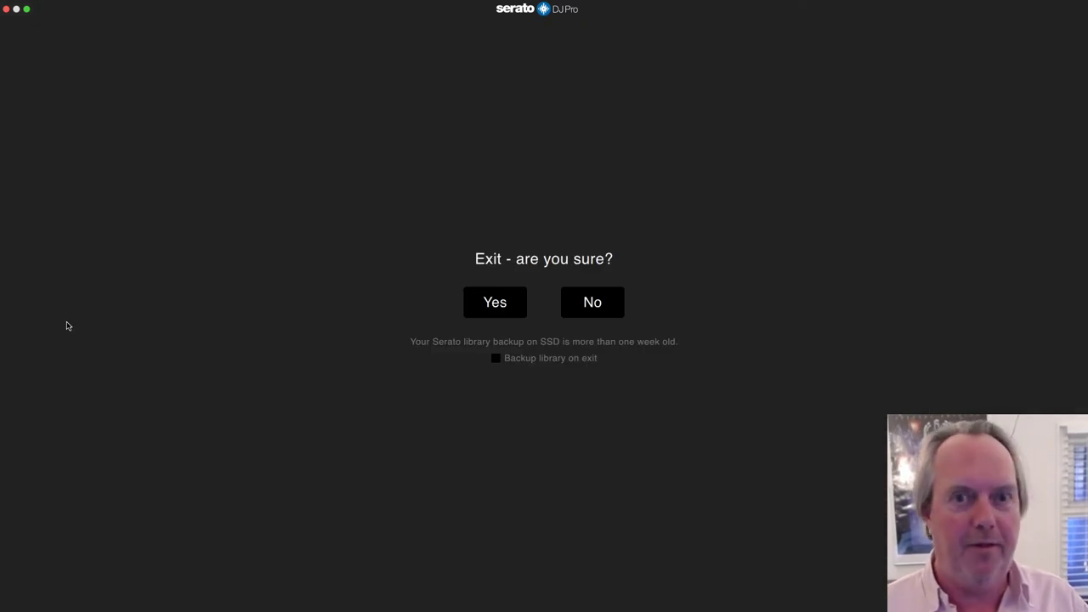
left_click(508, 301)
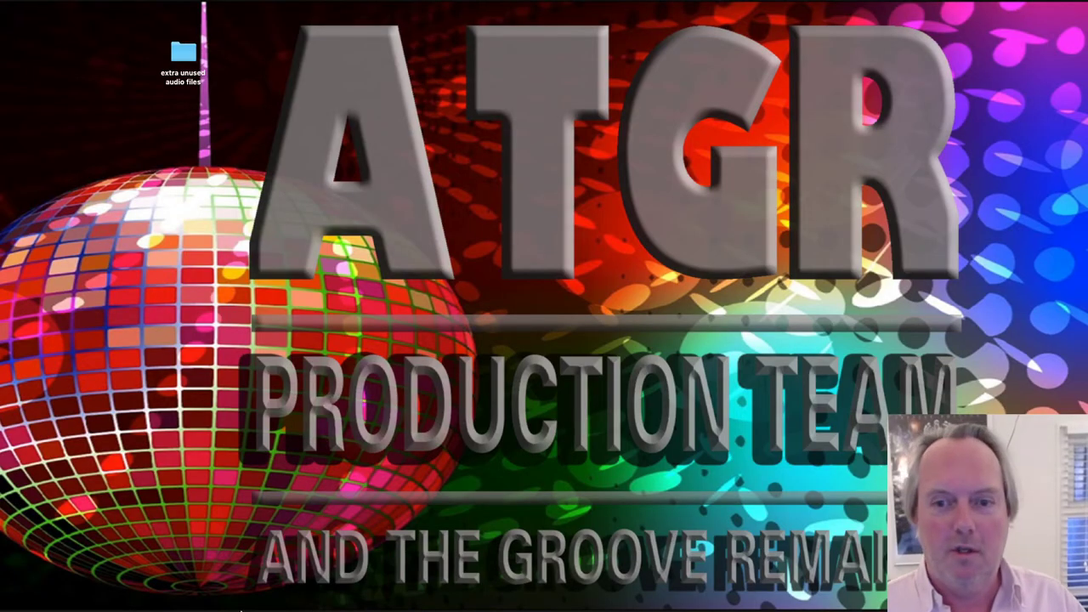
mouse_move(559, 609)
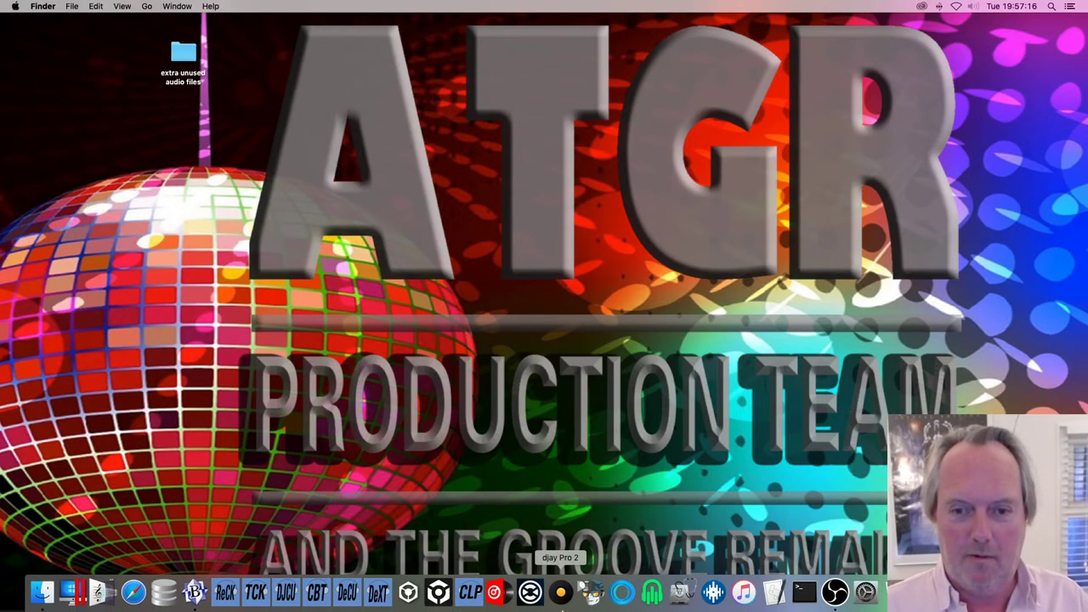
left_click(683, 593)
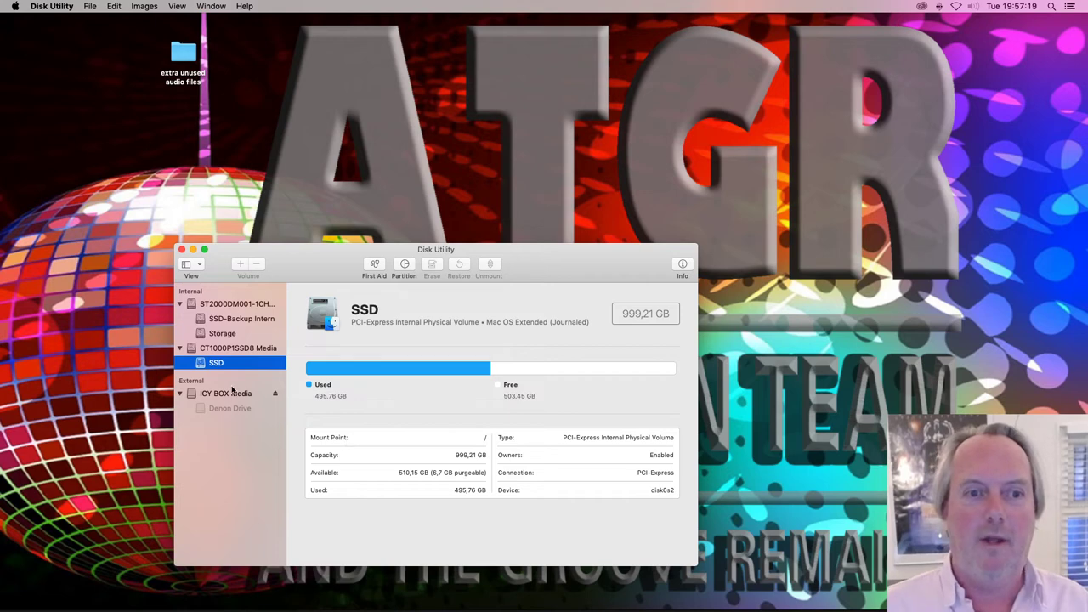
Step: Erase the external ICY BOX Media drive as pruts in ExFAT format with the Master Boot Record scheme, and quit Disk Utility
left_click(233, 390)
left_click(433, 268)
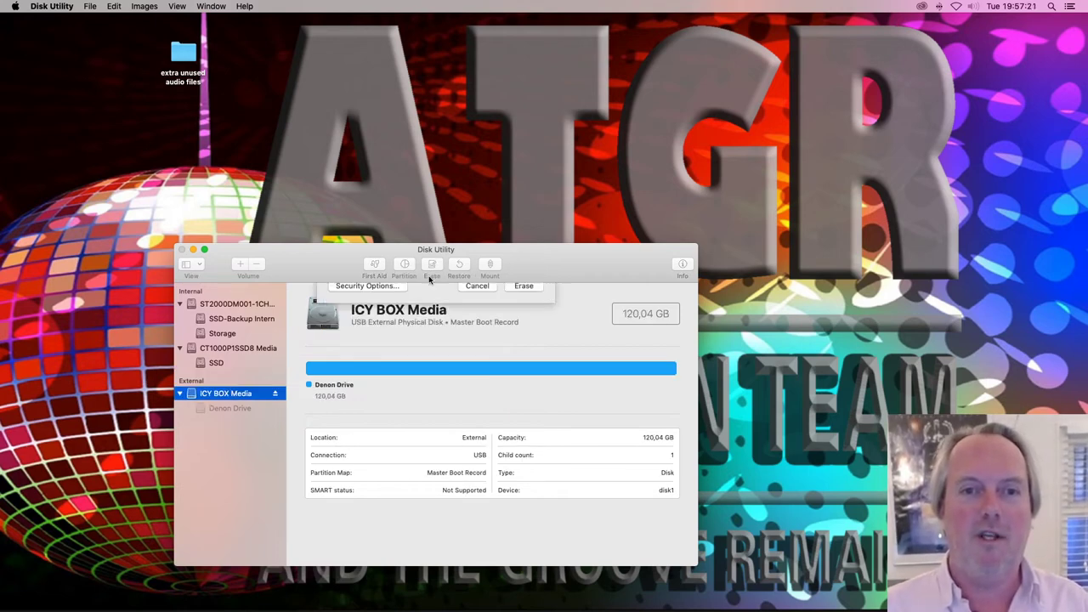
type("pruts")
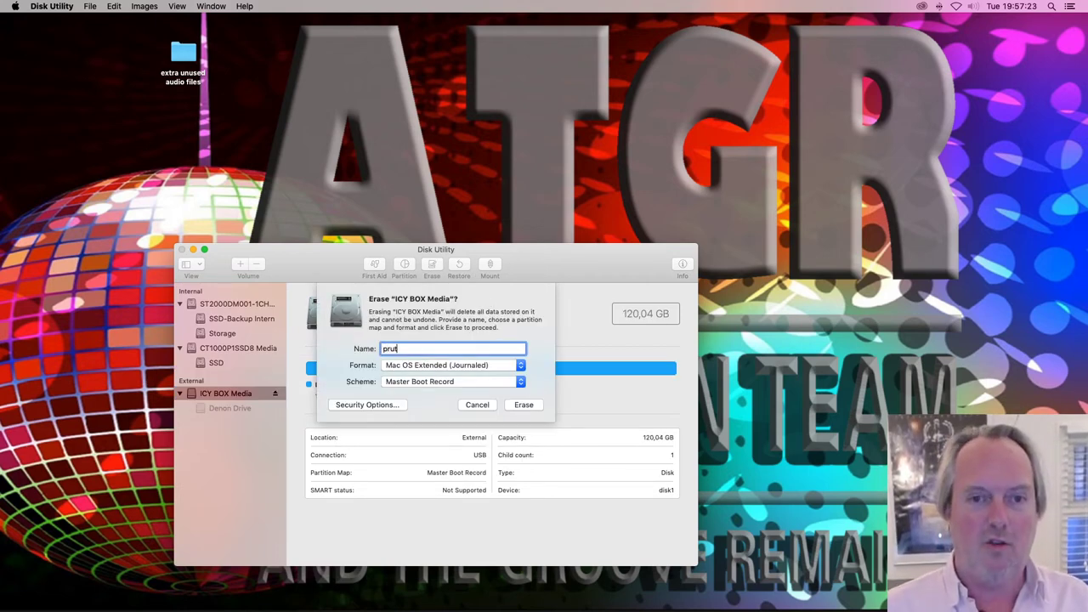
left_click(459, 367)
left_click(444, 386)
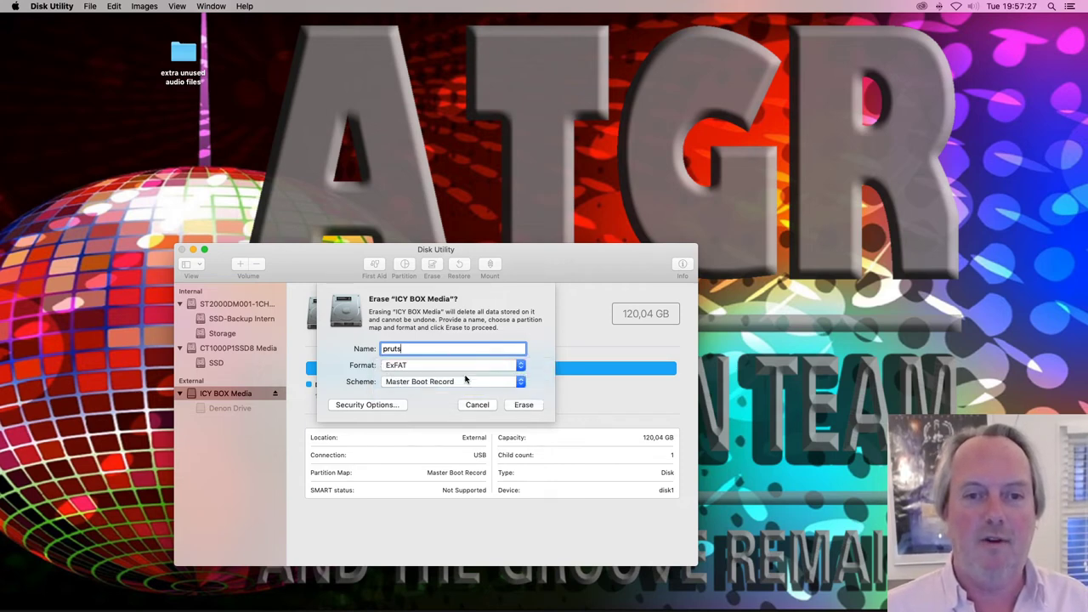
left_click(523, 404)
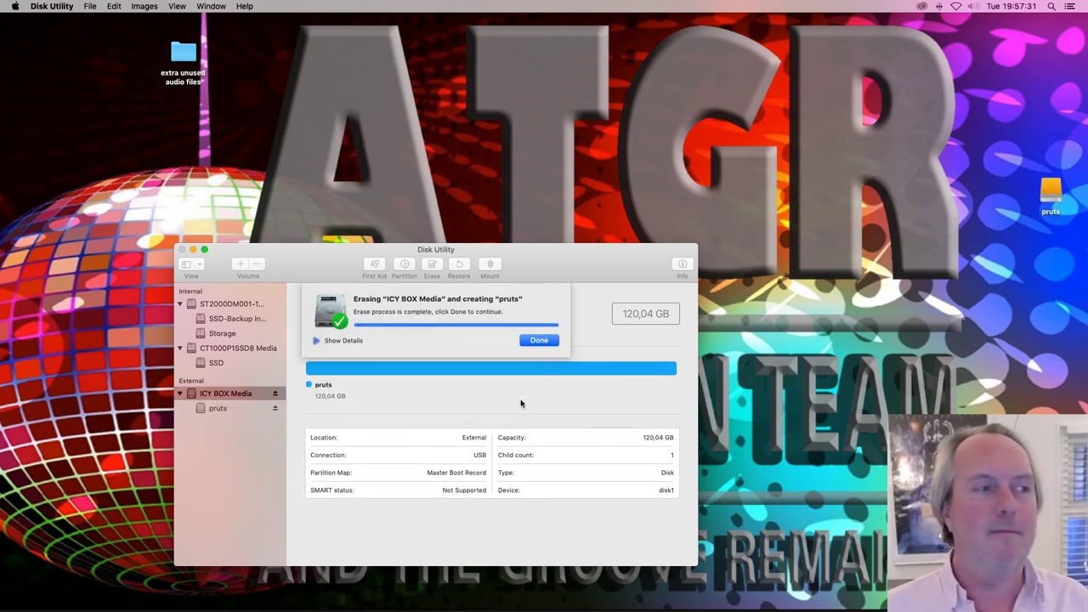
left_click(538, 340)
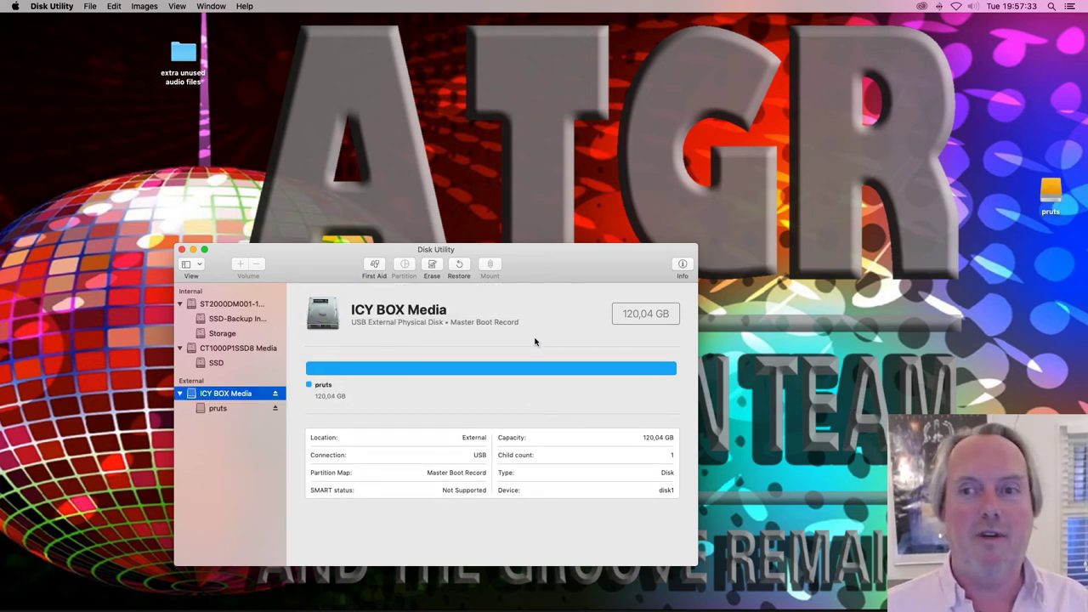
key("super+q")
Step: Convert the Acapella and Hip Hop Hurray crates from Serato to Rekordbox with DJ Conversion Utility, and finish without viewing the log
mouse_move(134, 595)
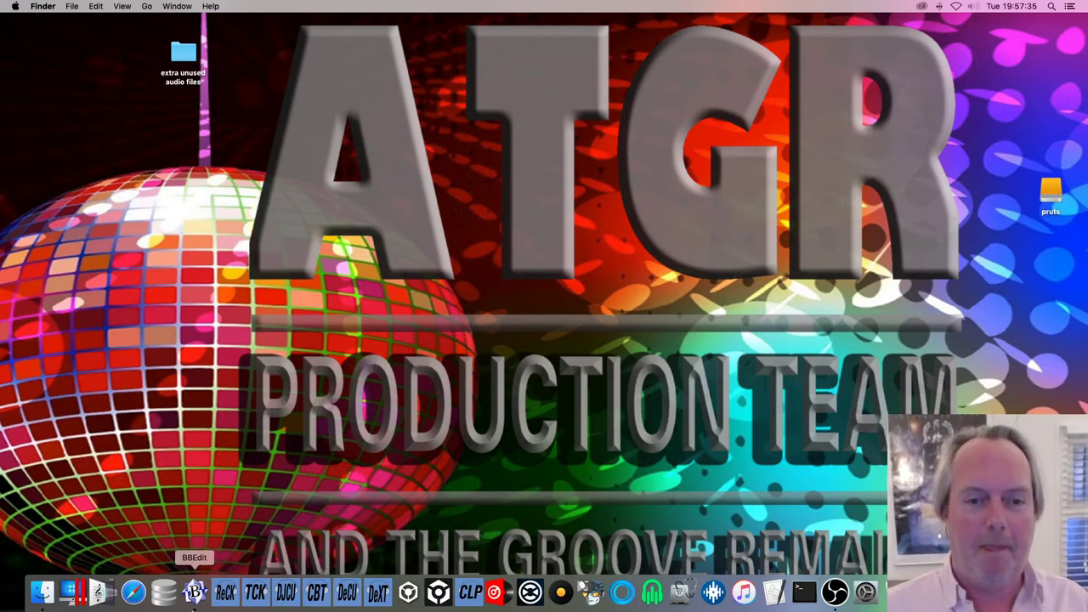
left_click(287, 592)
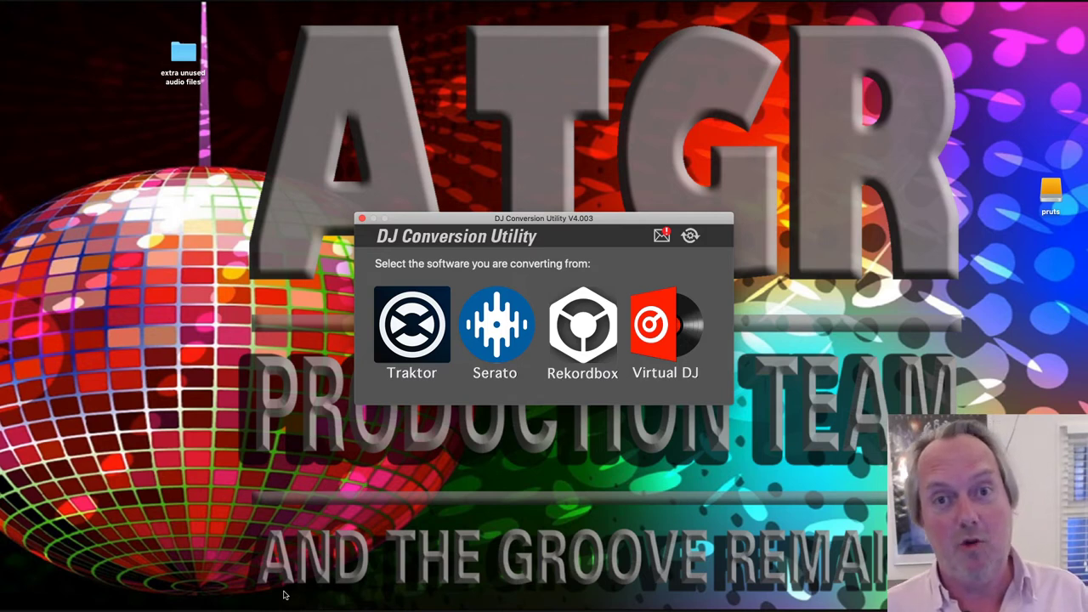
left_click(499, 348)
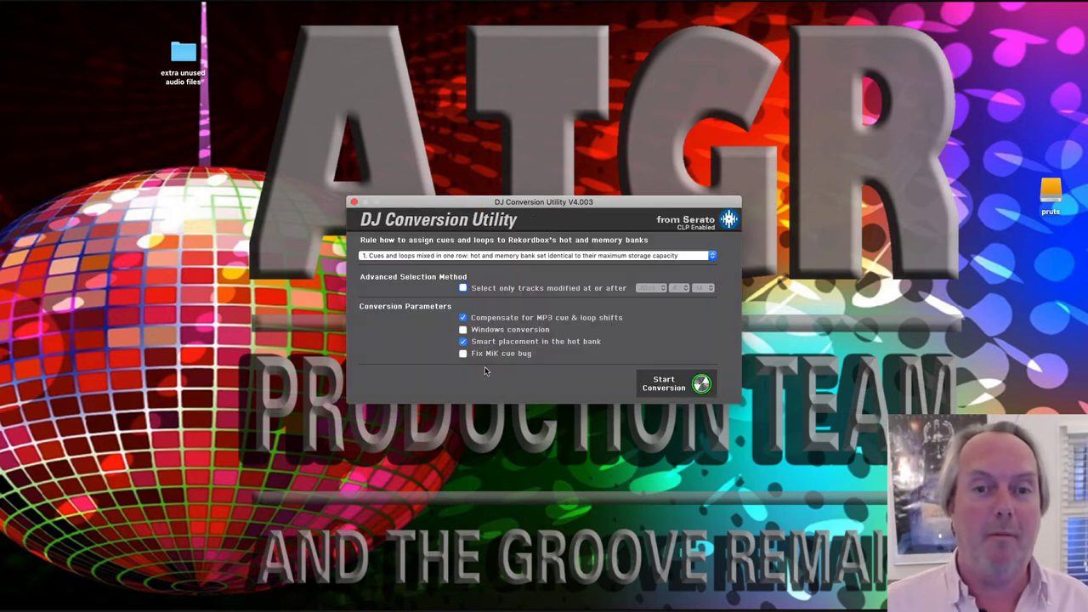
left_click(700, 386)
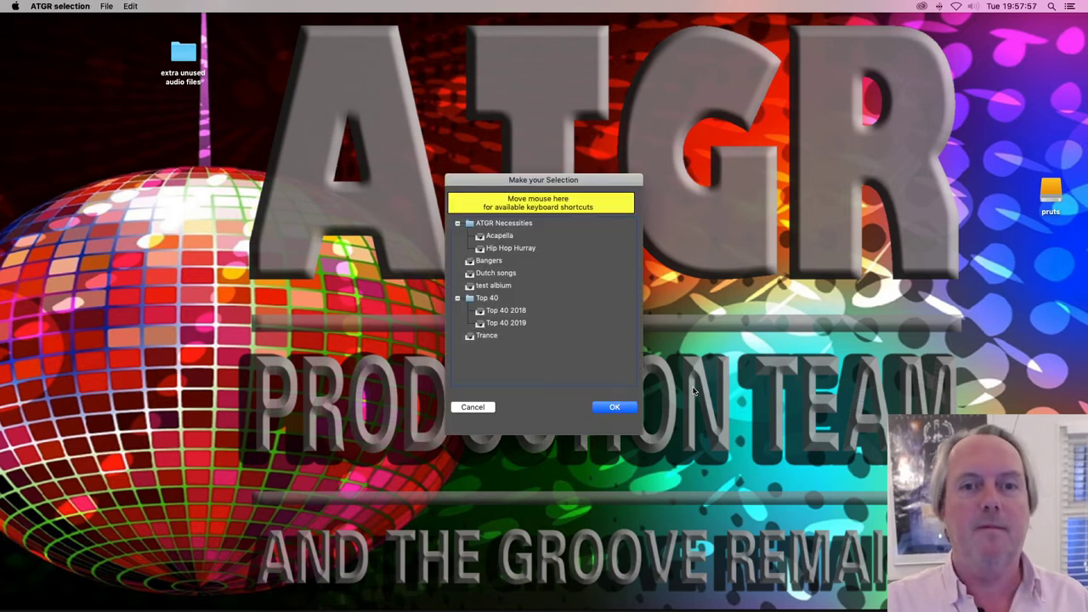
left_click(521, 239)
left_click(519, 249, "shift")
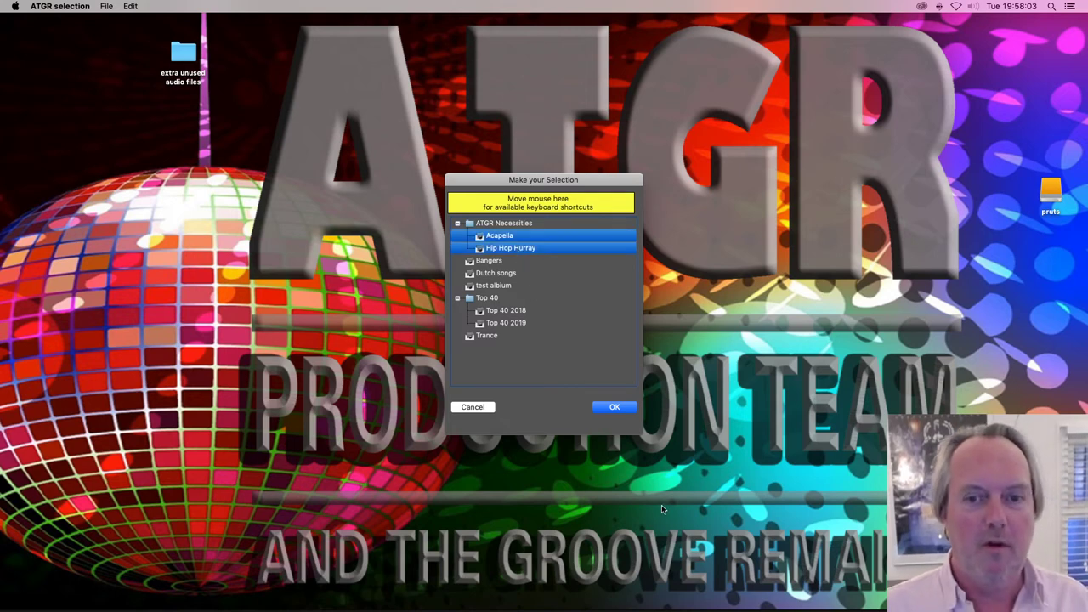
left_click(617, 409)
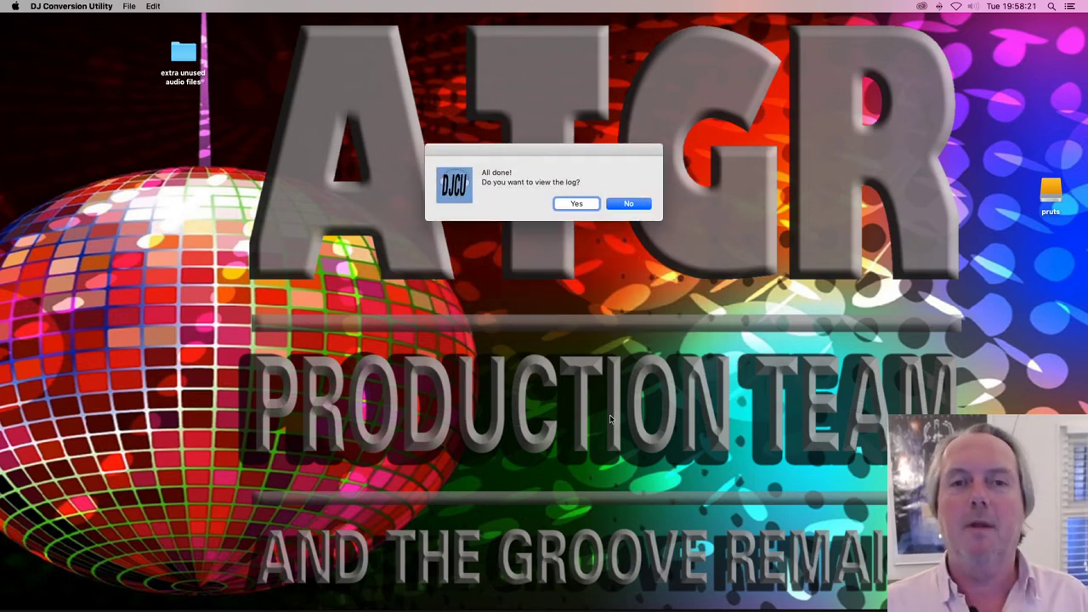
left_click(625, 204)
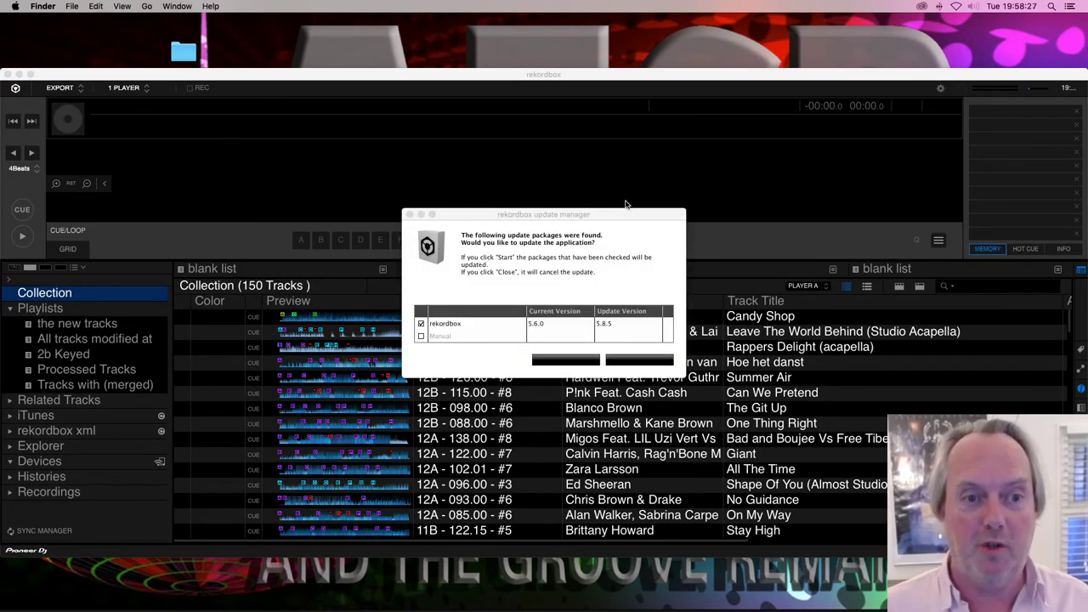
Step: Decline the rekordbox update and import the whole Playlists folder from the rekordbox xml into the collection
left_click(639, 361)
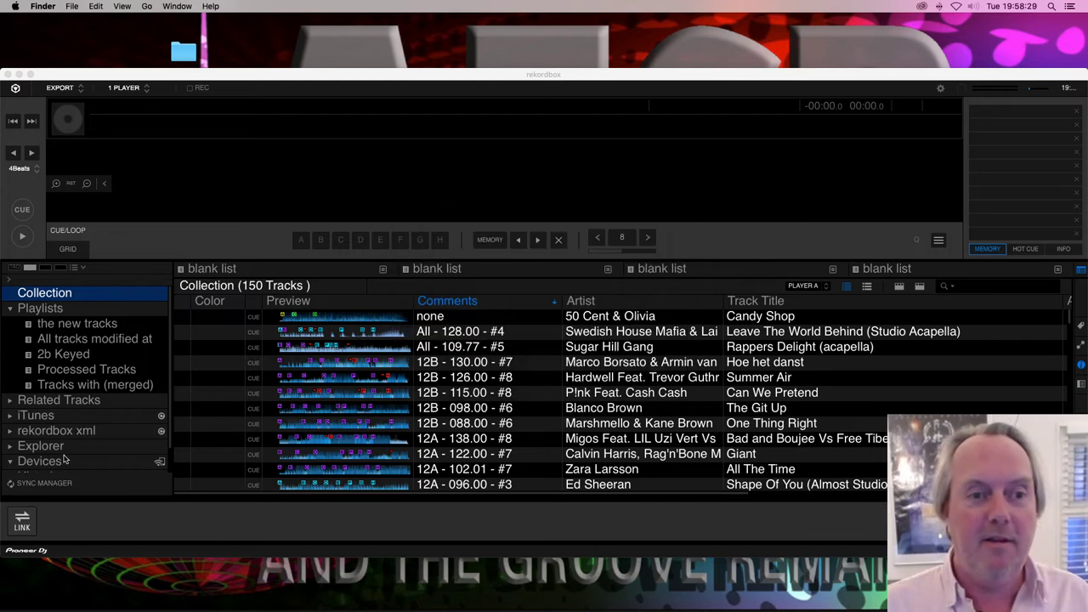
left_click(11, 430)
double_click(68, 463)
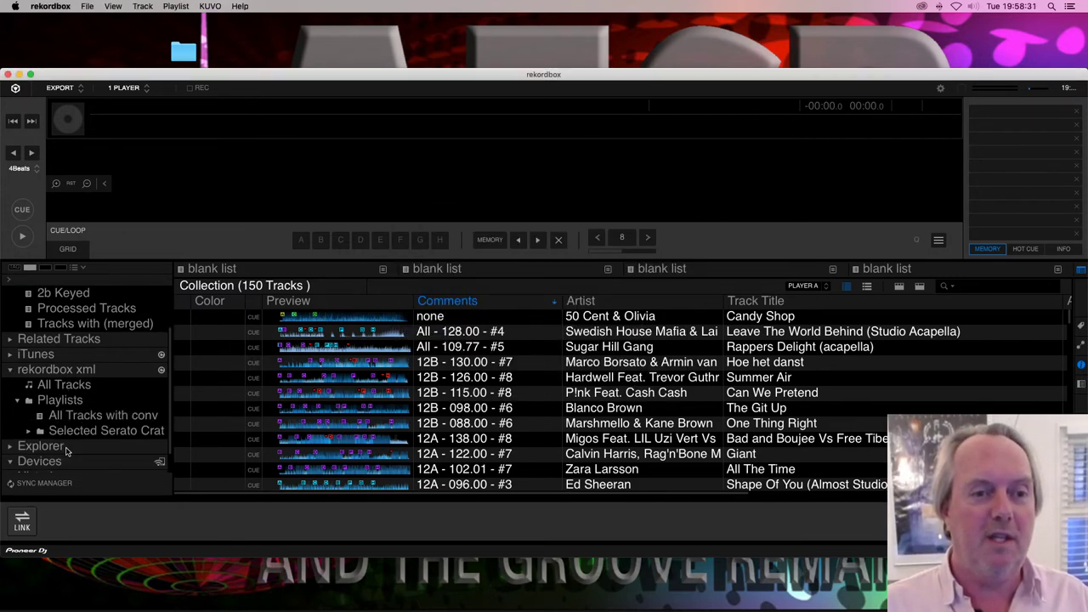
left_click(76, 402)
right_click(77, 402)
left_click(117, 390)
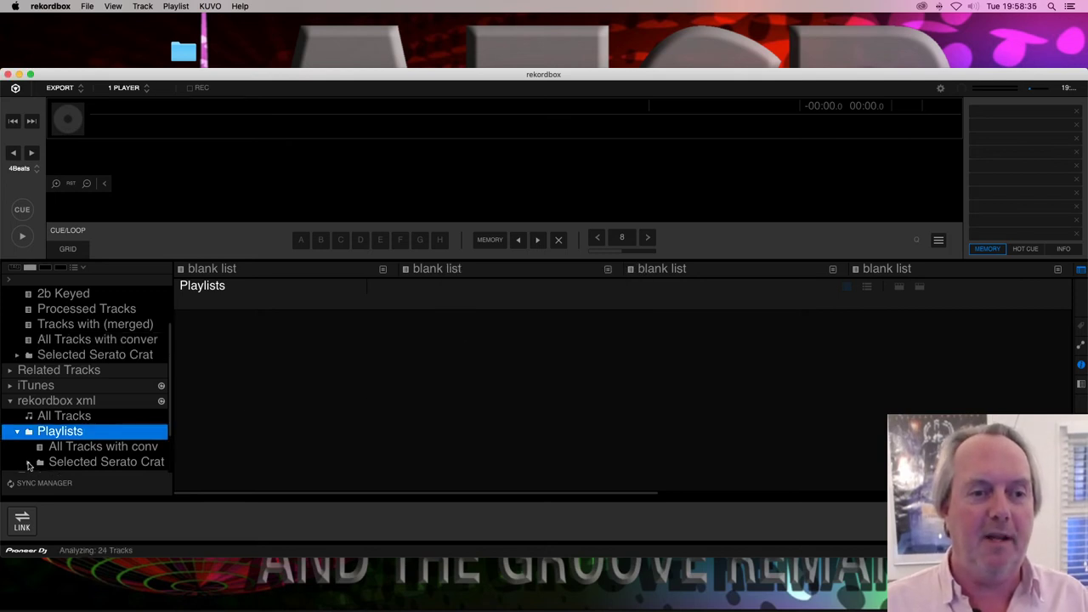
Step: Look through the Selected Serato Crates in the rekordbox xml down to the tracks of the Acapella playlist
left_click(29, 460)
left_click(40, 438)
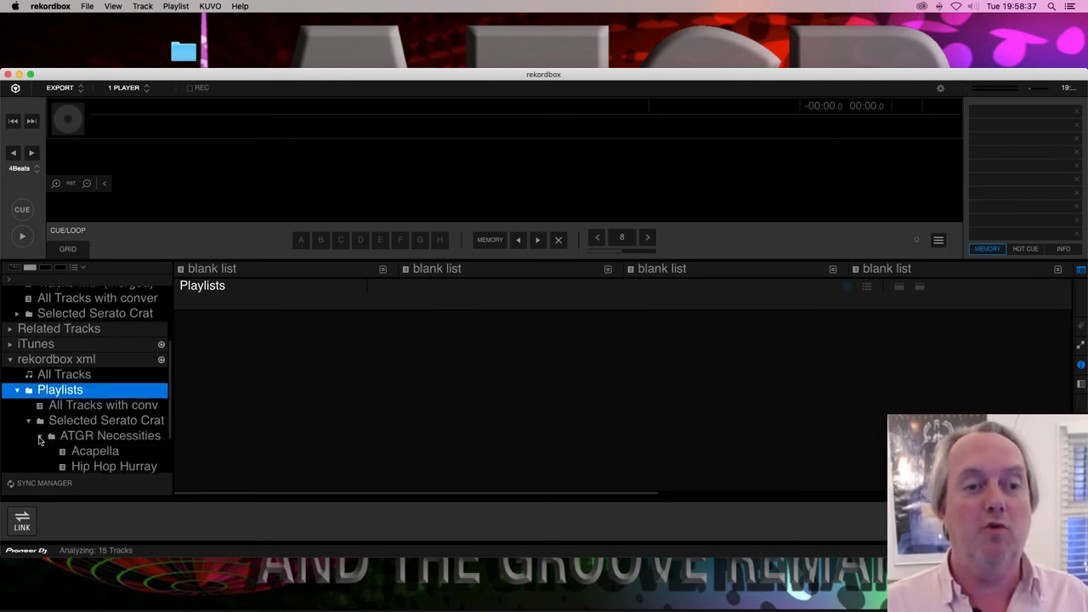
left_click(97, 452)
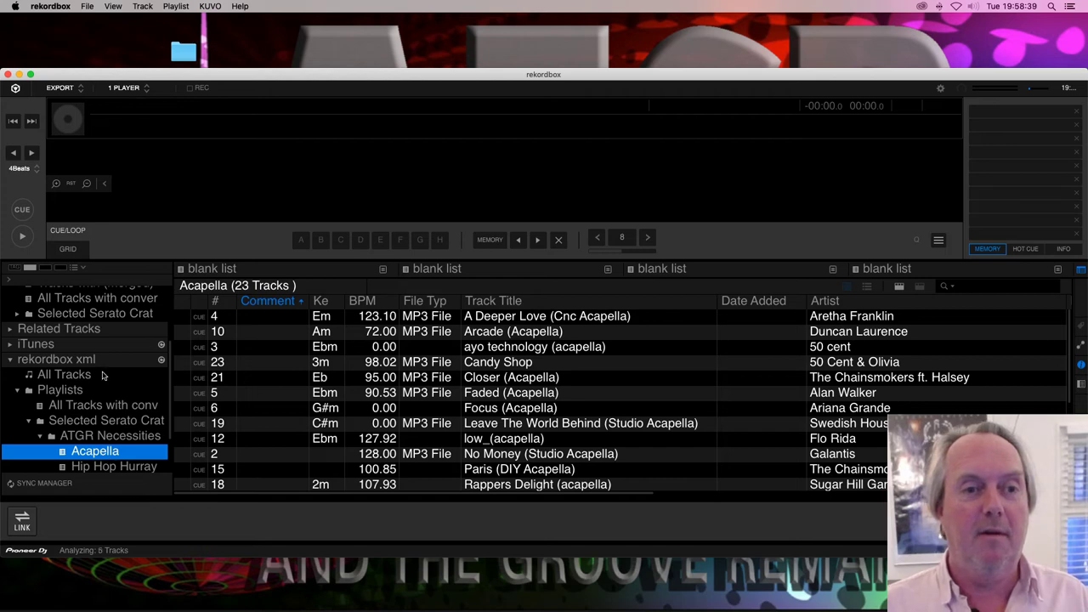
Step: Open the imported Acapella playlist inside ATGR Necessities under Selected Serato Crates in the collection's playlists
scroll(85, 366, "up", 3)
scroll(42, 332, "down", 1)
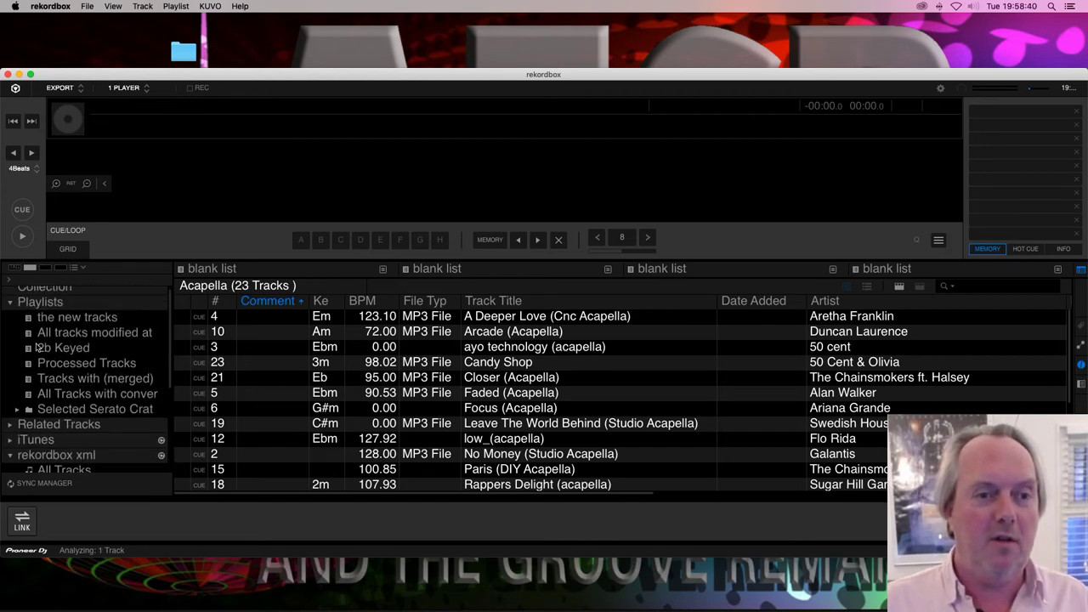
left_click(12, 412)
left_click(18, 410)
scroll(26, 400, "down", 2)
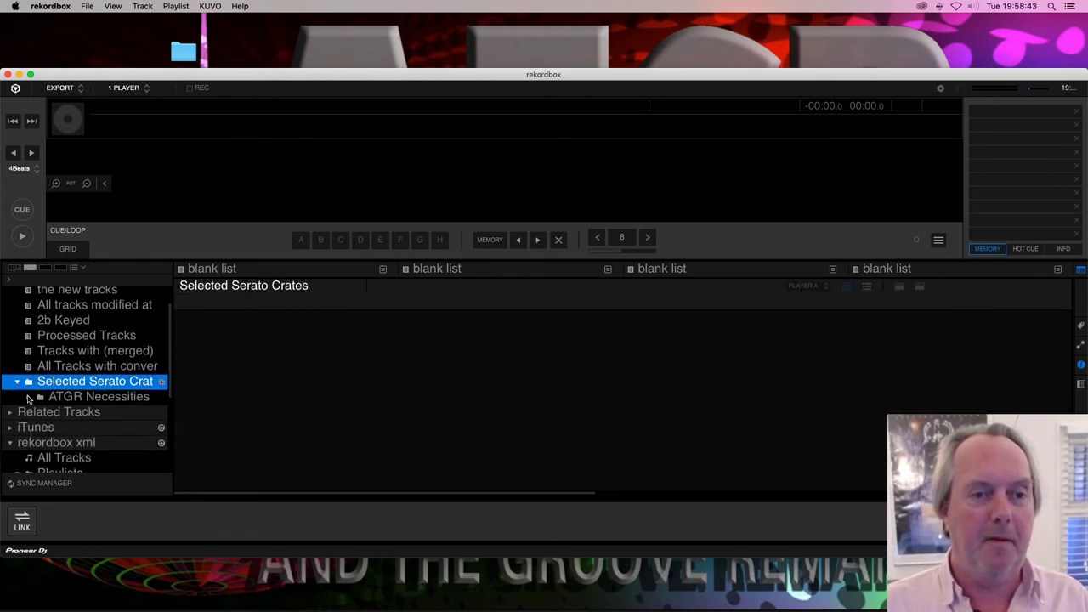
left_click(29, 397)
scroll(56, 403, "down", 5)
left_click(72, 352)
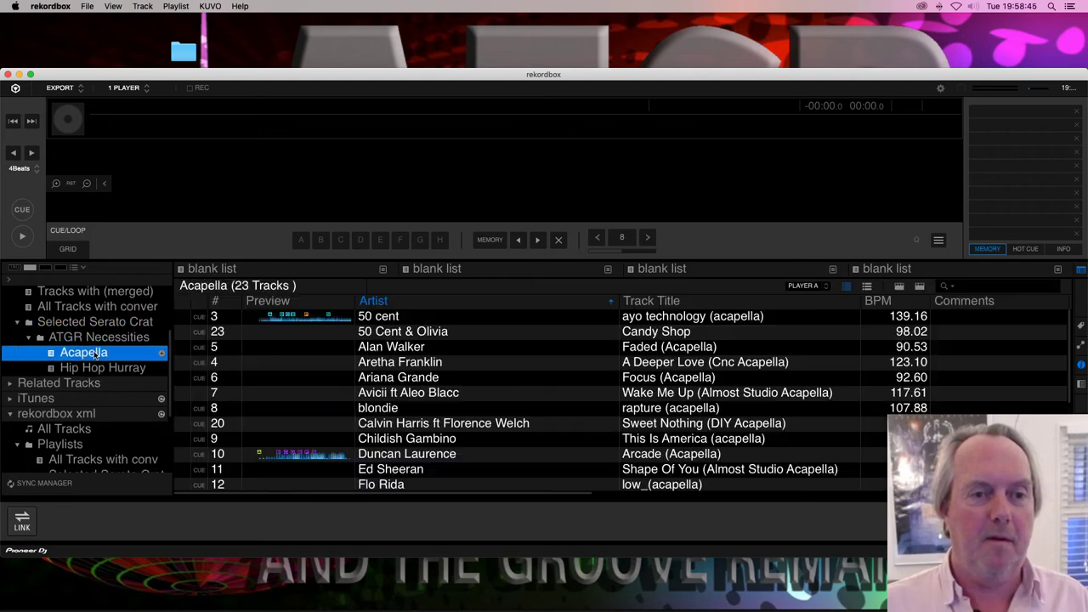
Step: Sort the Acapella playlist by track title and load Rappers Delight (acapella) into the player
left_click(685, 302)
scroll(678, 323, "down", 5)
scroll(671, 348, "up", 2)
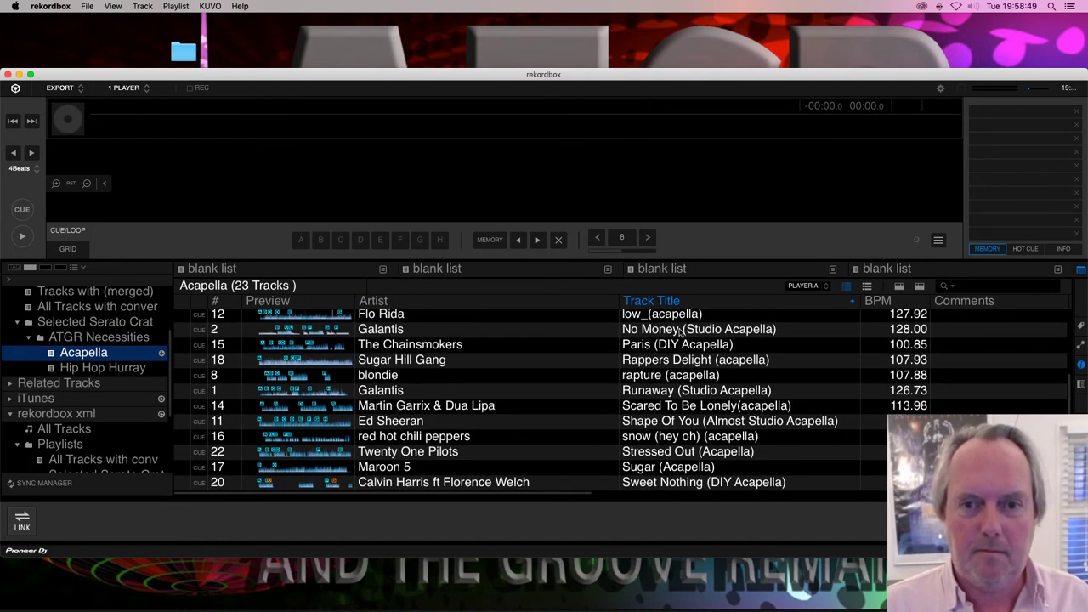
left_click_drag(669, 363, 356, 235)
Step: Play Rappers Delight from hot cue A and examine the converted beat grid along the following bars
left_click(301, 241)
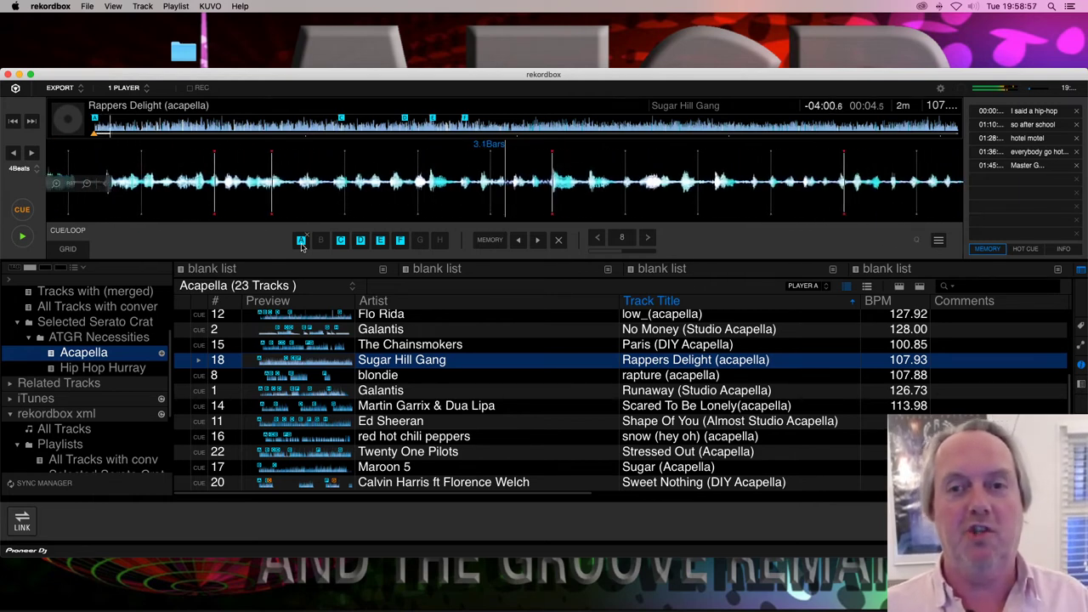
left_click(301, 241)
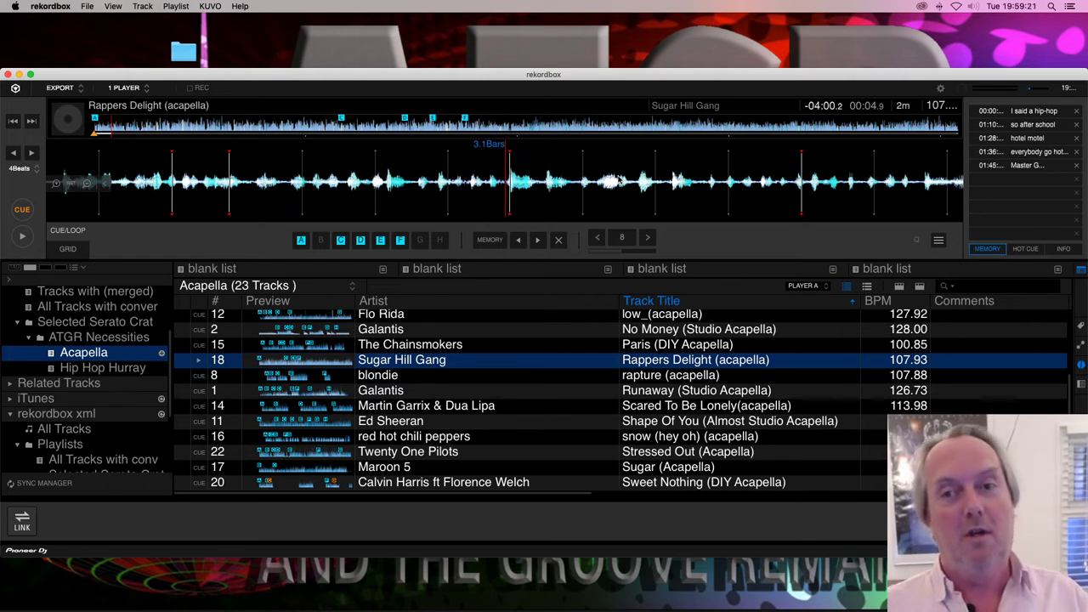
left_click_drag(628, 175, 425, 173)
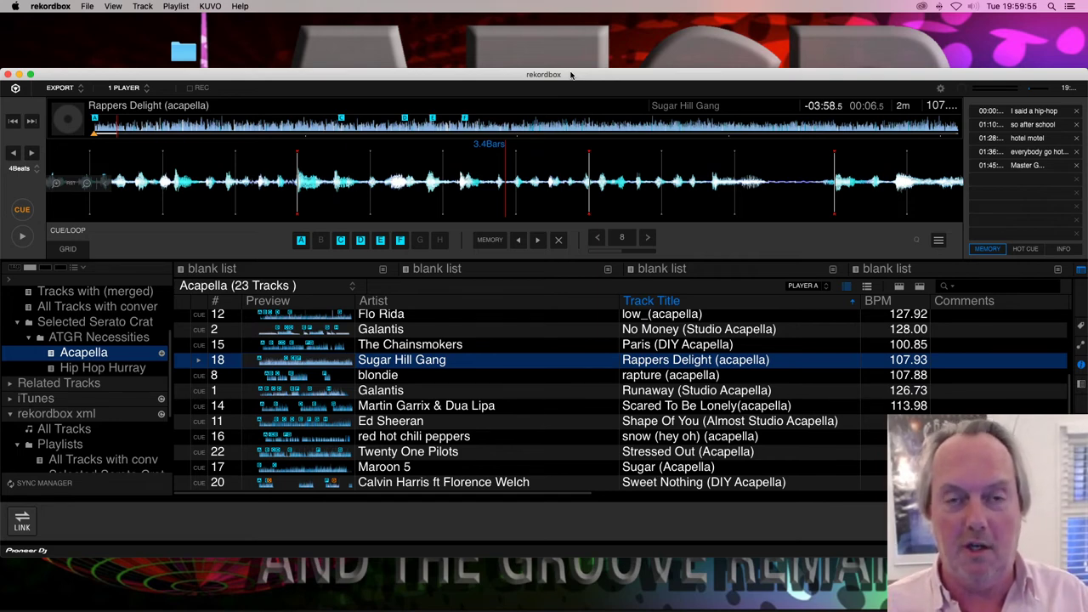
Step: Hide rekordbox, back up its collection to the pruts drive with Collection Backup Tool, and finish the Denon conversion without viewing the log
key("super+h")
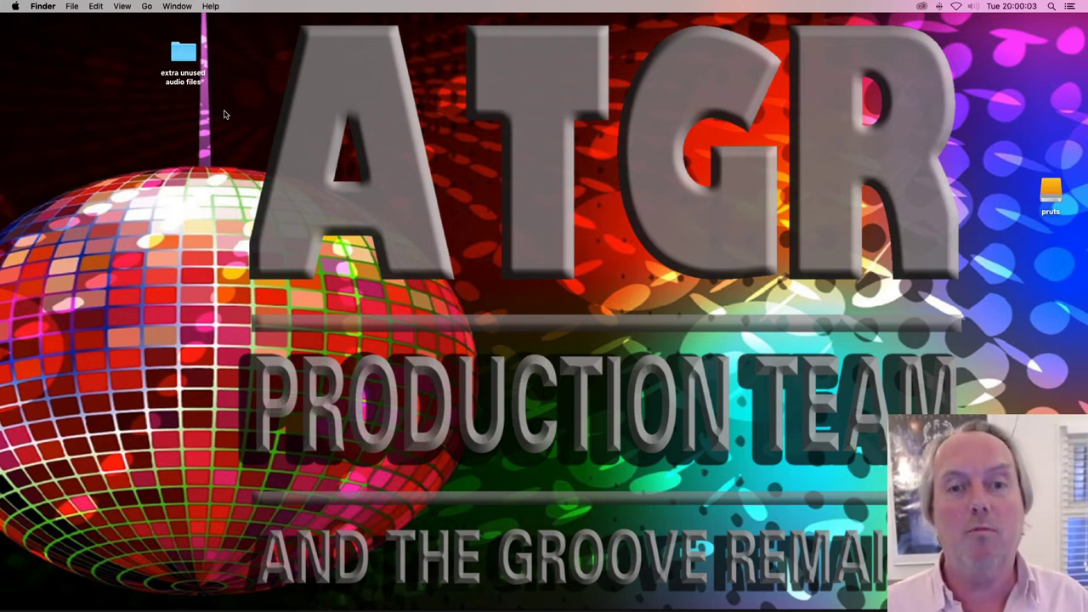
mouse_move(255, 600)
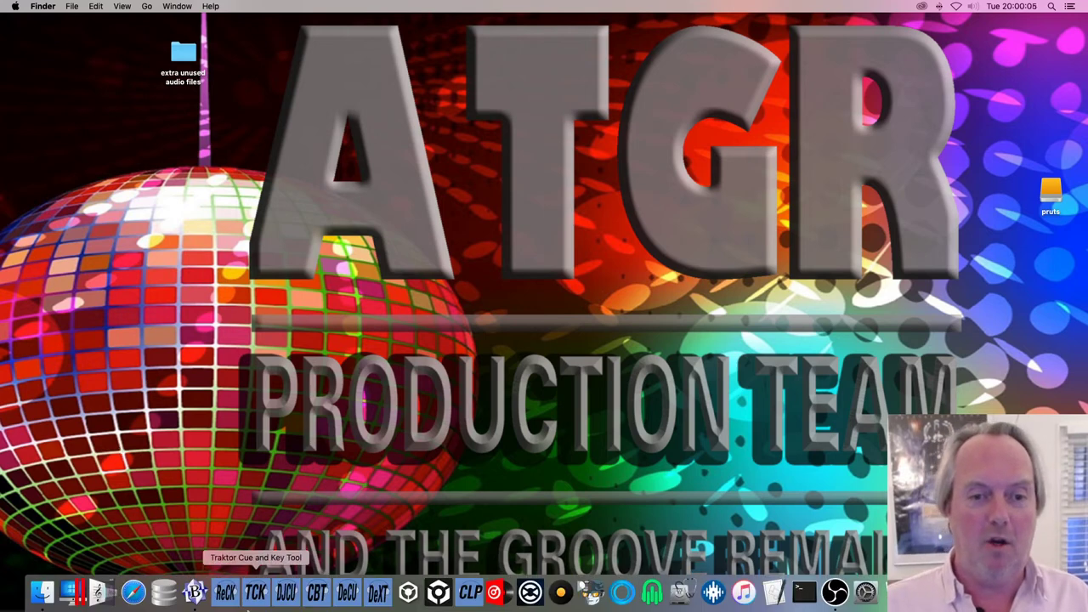
left_click(316, 593)
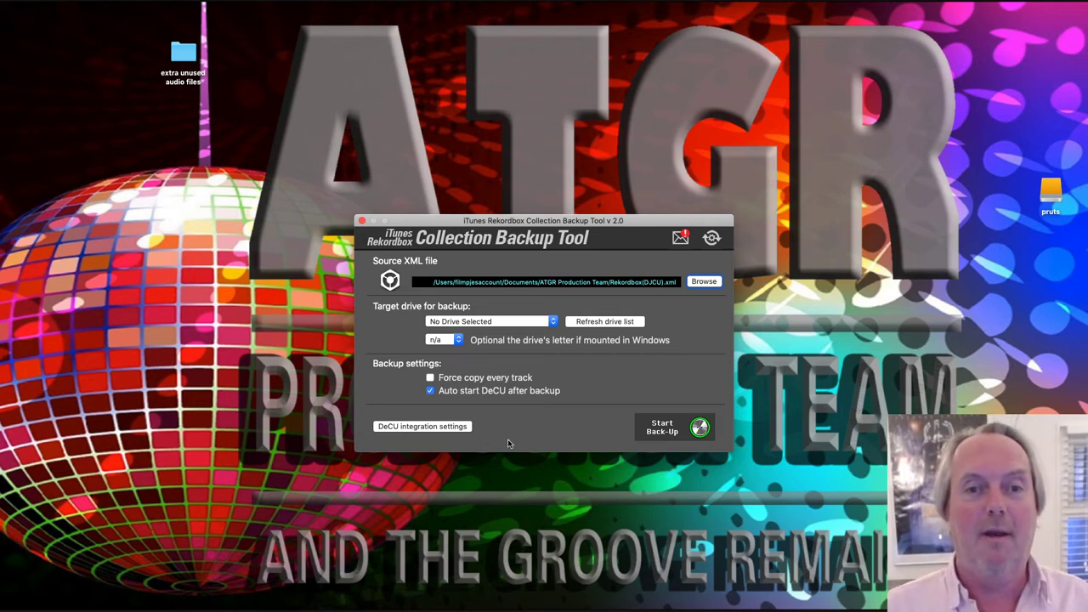
left_click(531, 322)
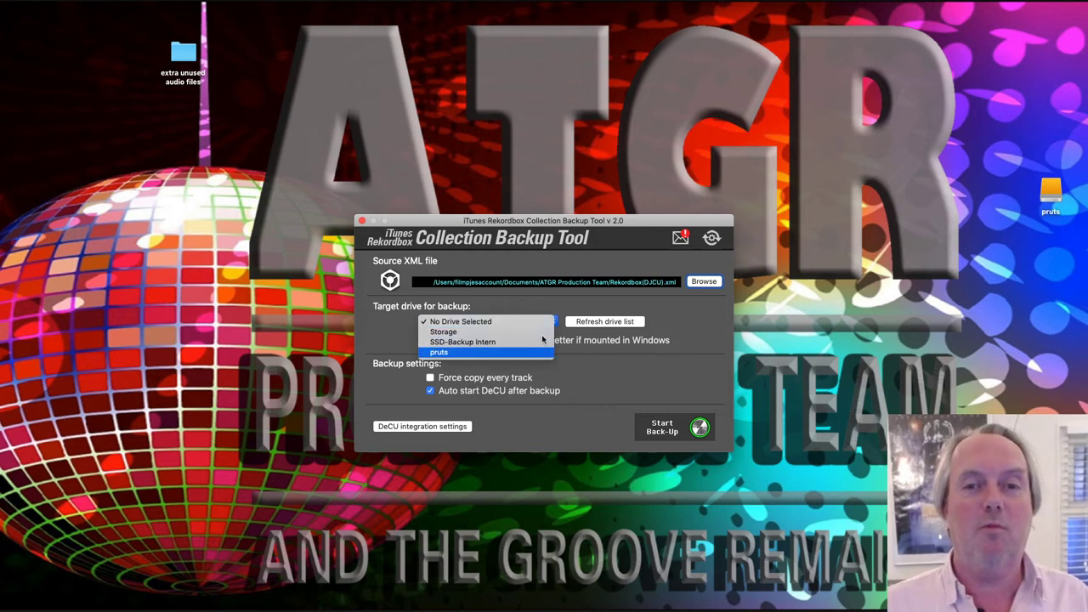
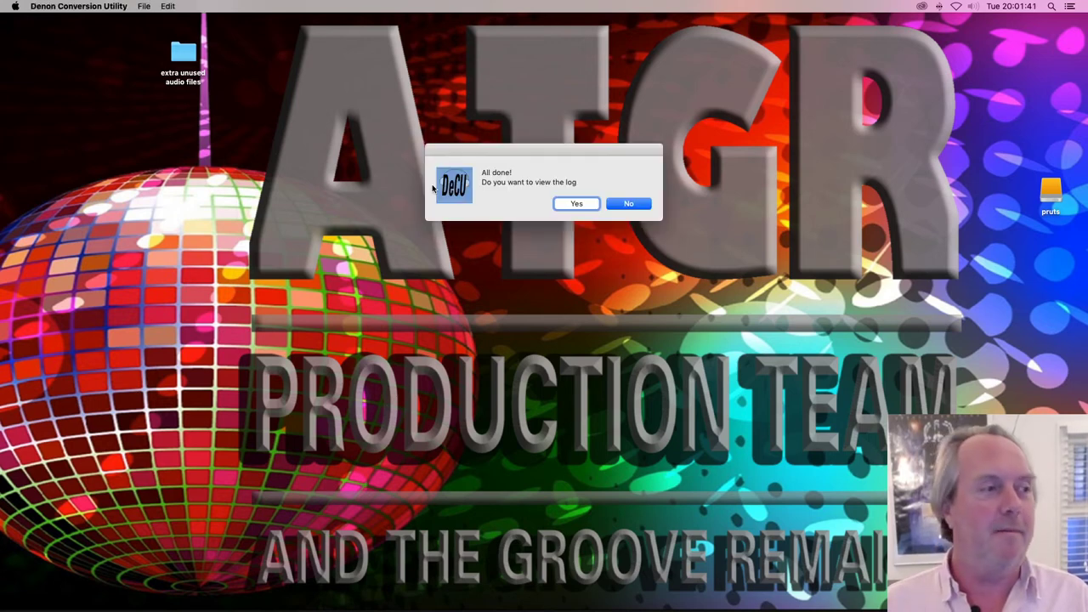
key("Return")
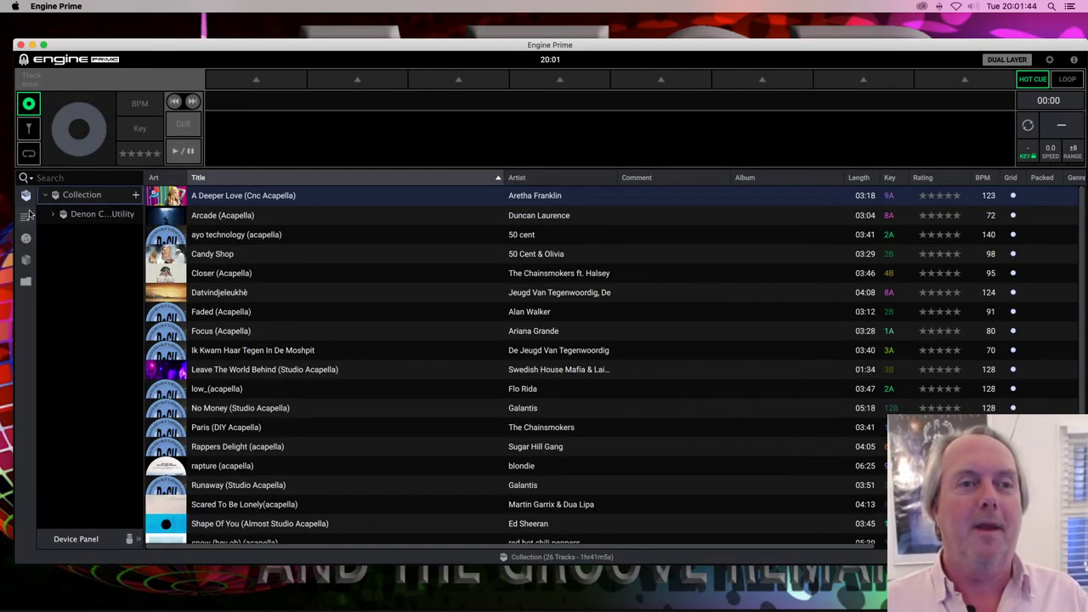
Step: In Engine Prime, open the Acapella crate within ATGR Necessities under the converted playlists' Selected Serato Crates
left_click(53, 214)
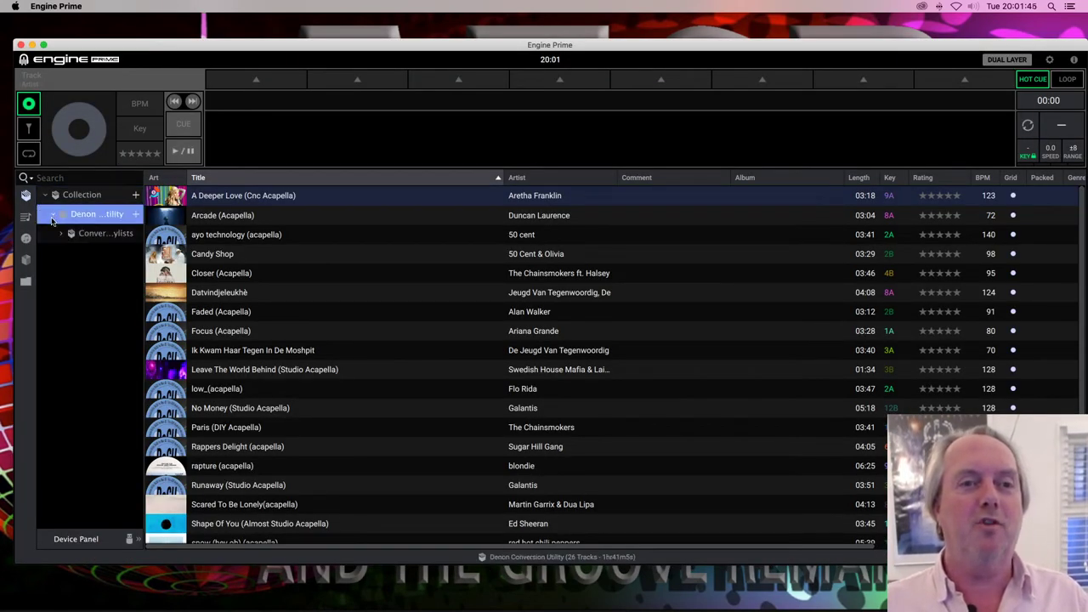
left_click(61, 236)
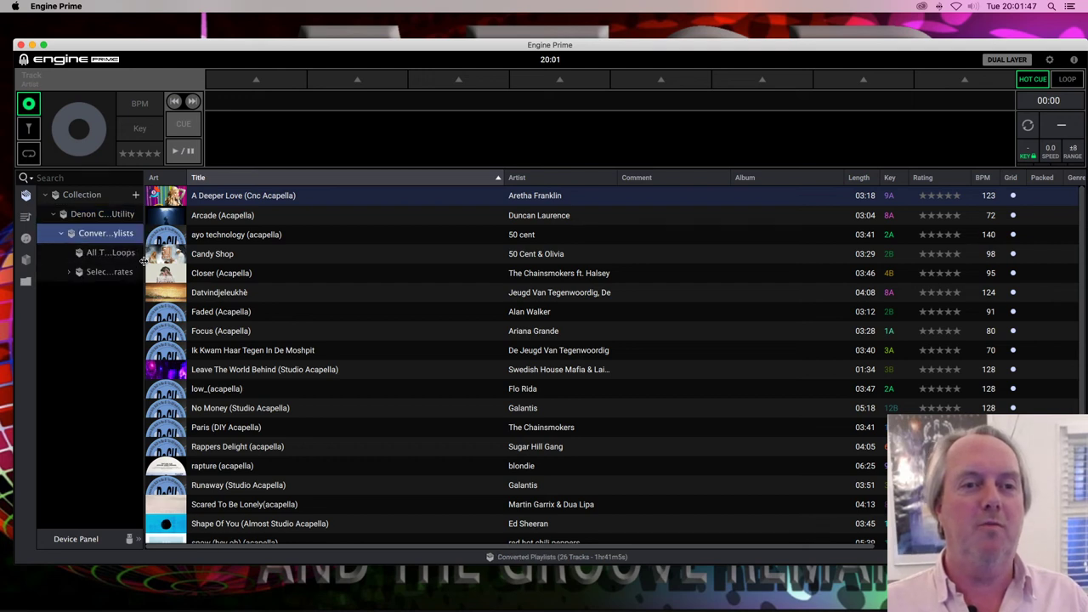
left_click(68, 272)
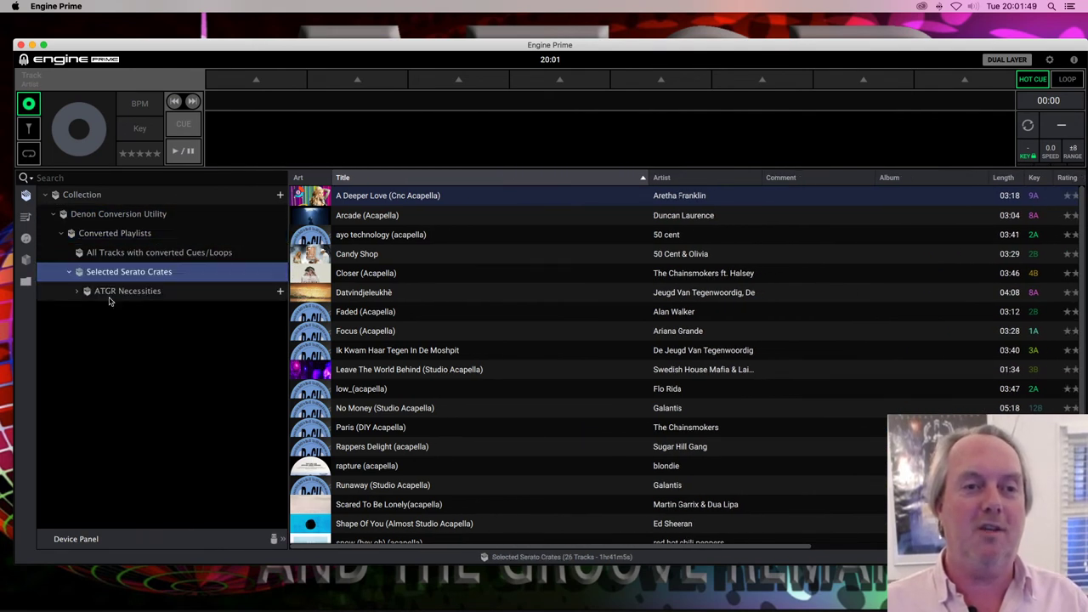
left_click(74, 291)
left_click(74, 292)
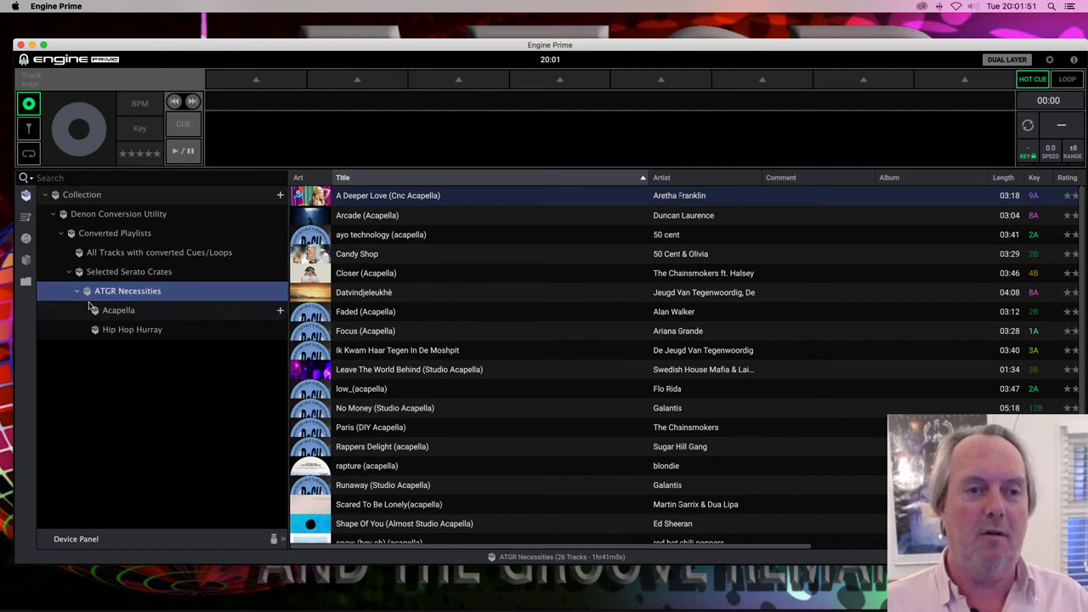
left_click(113, 311)
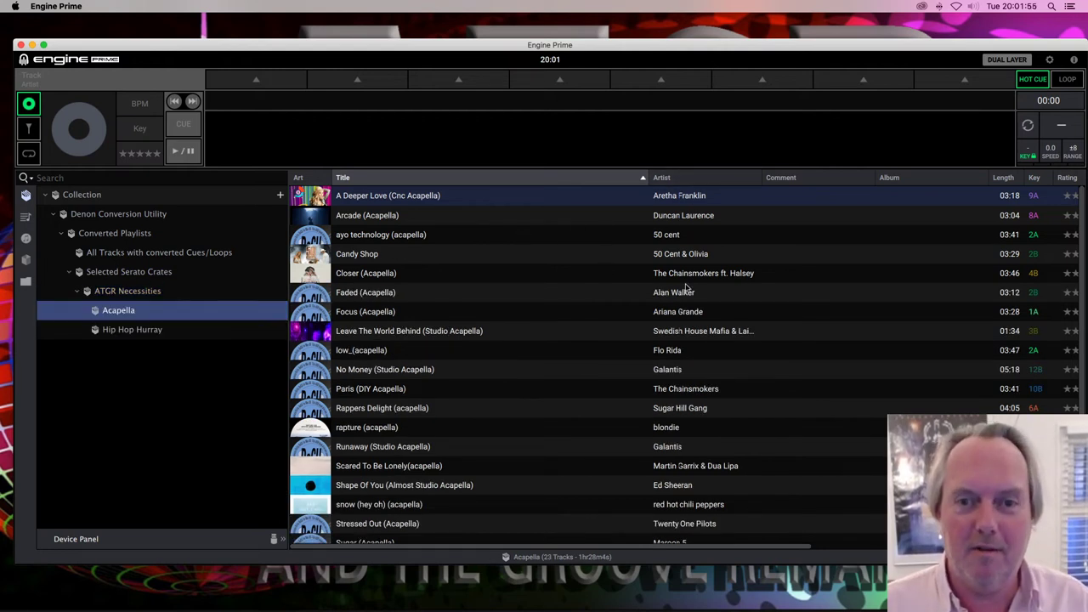
Step: Find Rappers Delight (acapella) in the Acapella crate and load it onto the deck
scroll(532, 282, "down", 2)
scroll(532, 282, "down", 3)
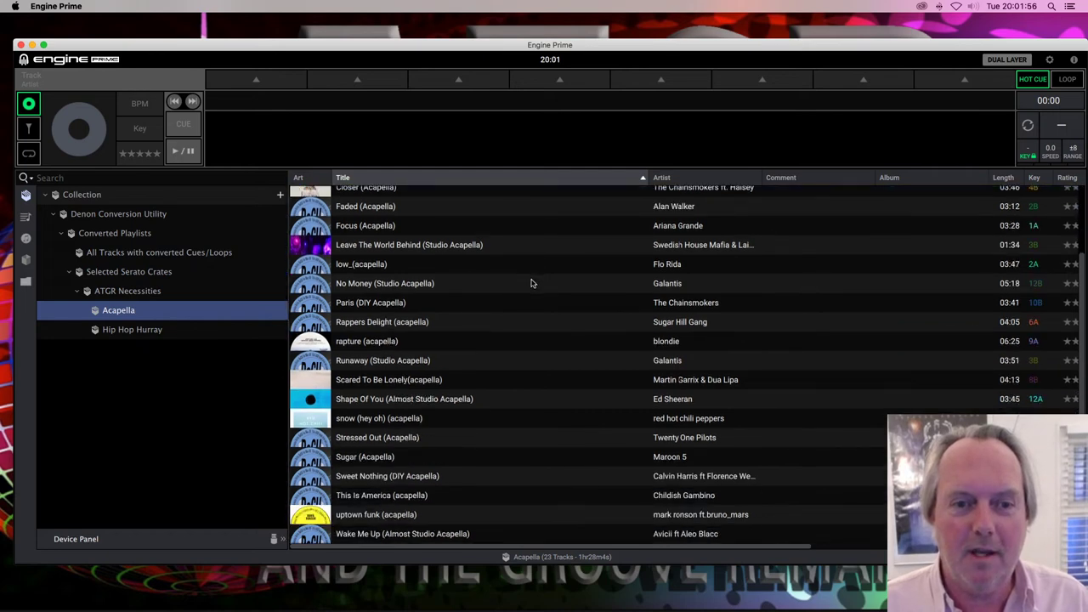
left_click(424, 322)
left_click_drag(425, 322, 456, 153)
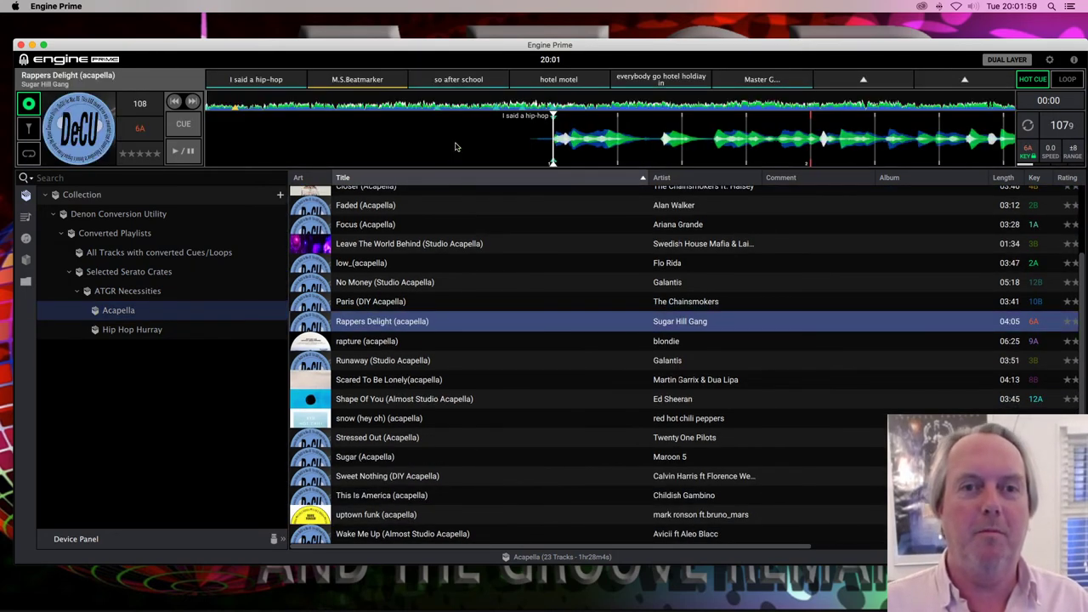
Step: Jump to the M.S.Beatmarker and "so after school" hot cues and examine the converted beat grid around each
left_click(354, 78)
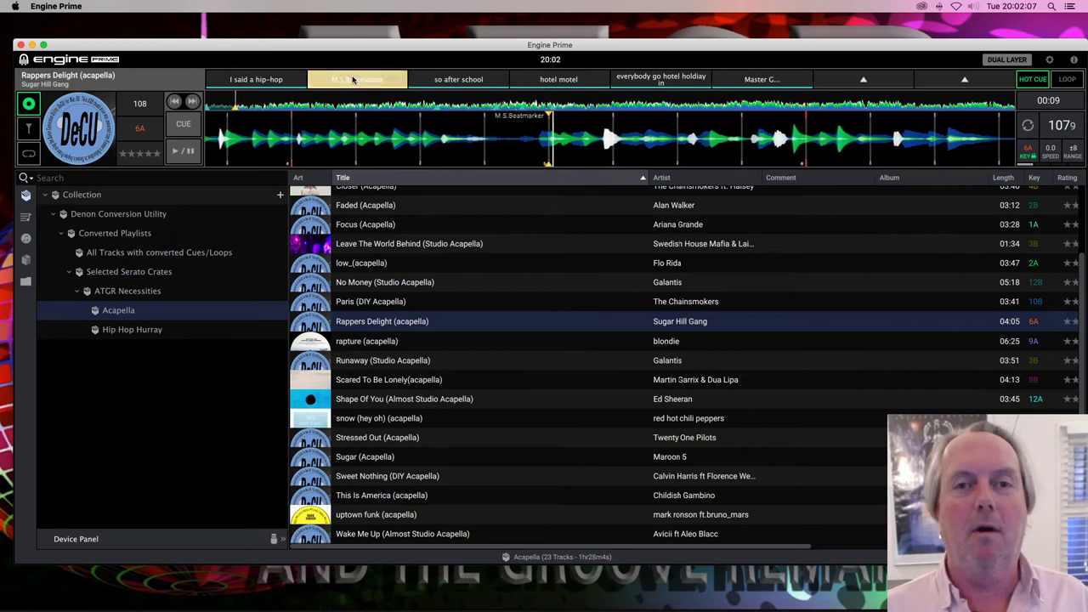
left_click(355, 78)
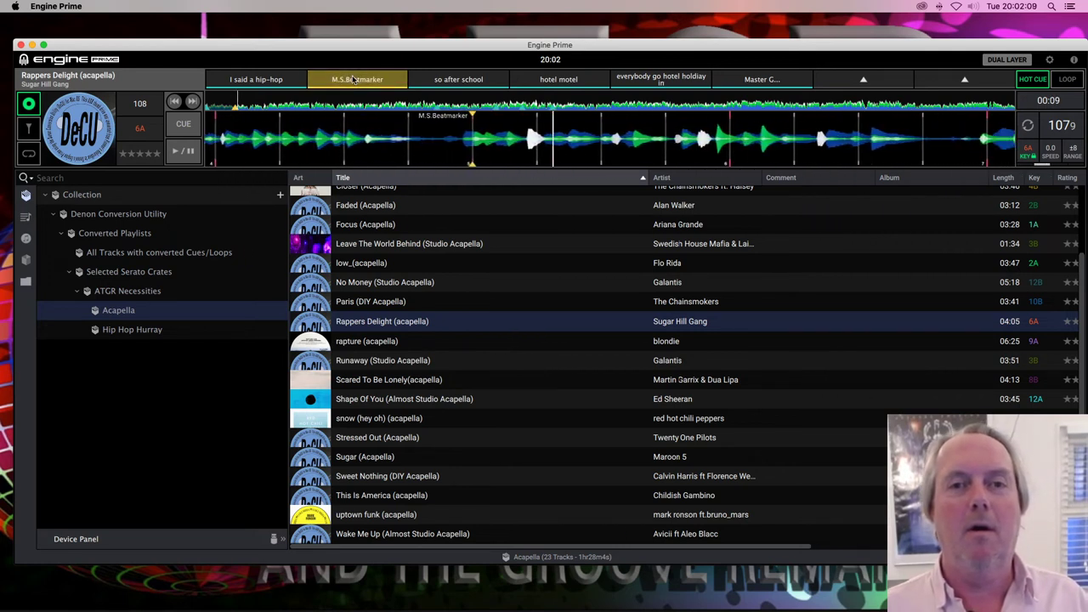
left_click(354, 78)
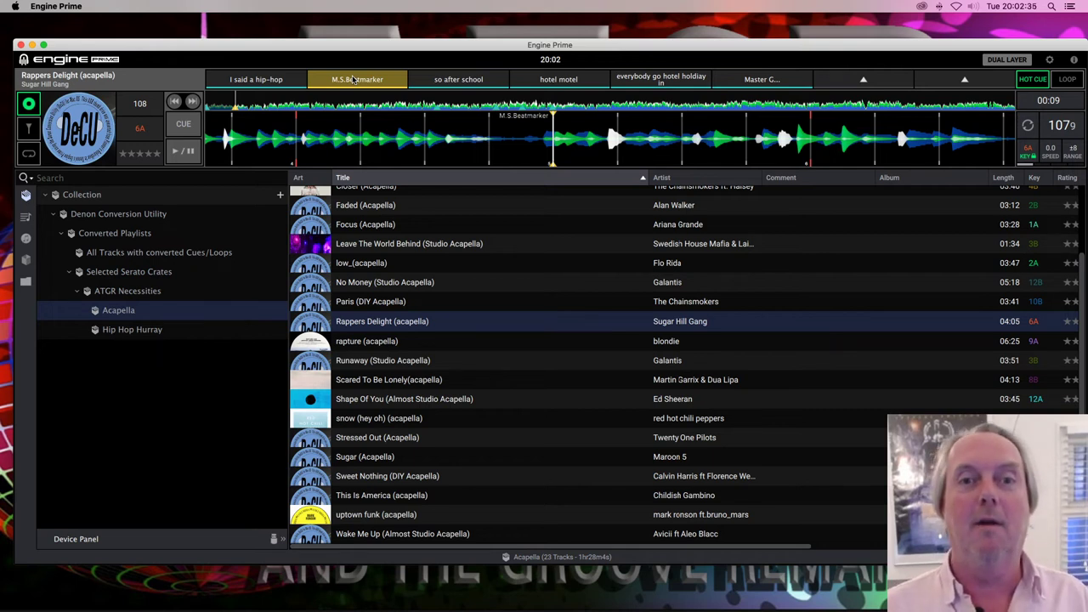
left_click(467, 80)
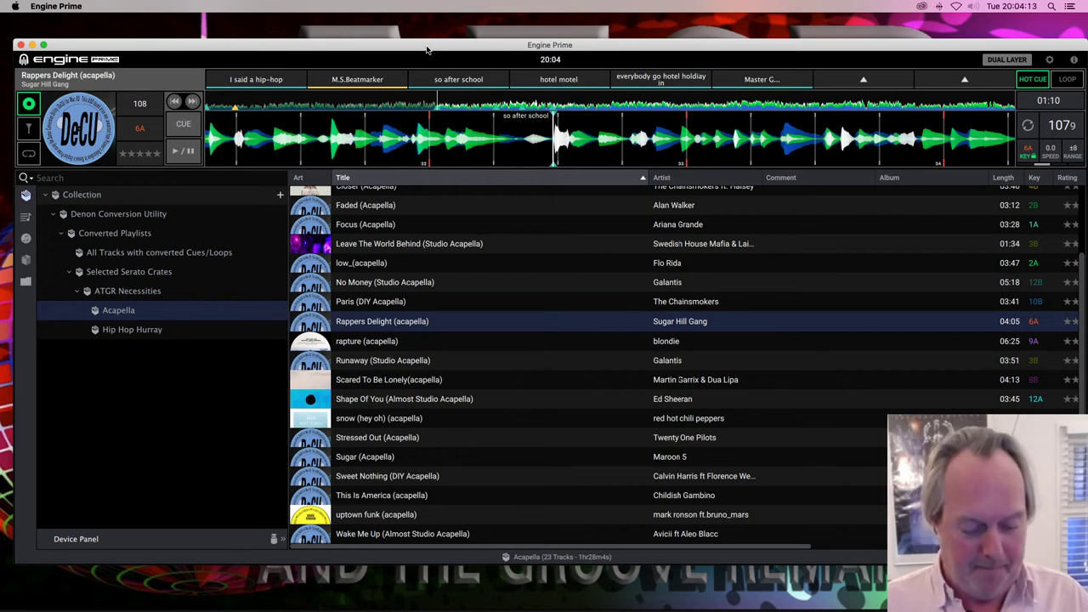
Step: Quit Engine Prime and close Denon Conversion Utility's completion prompt without viewing the log
key("super+q")
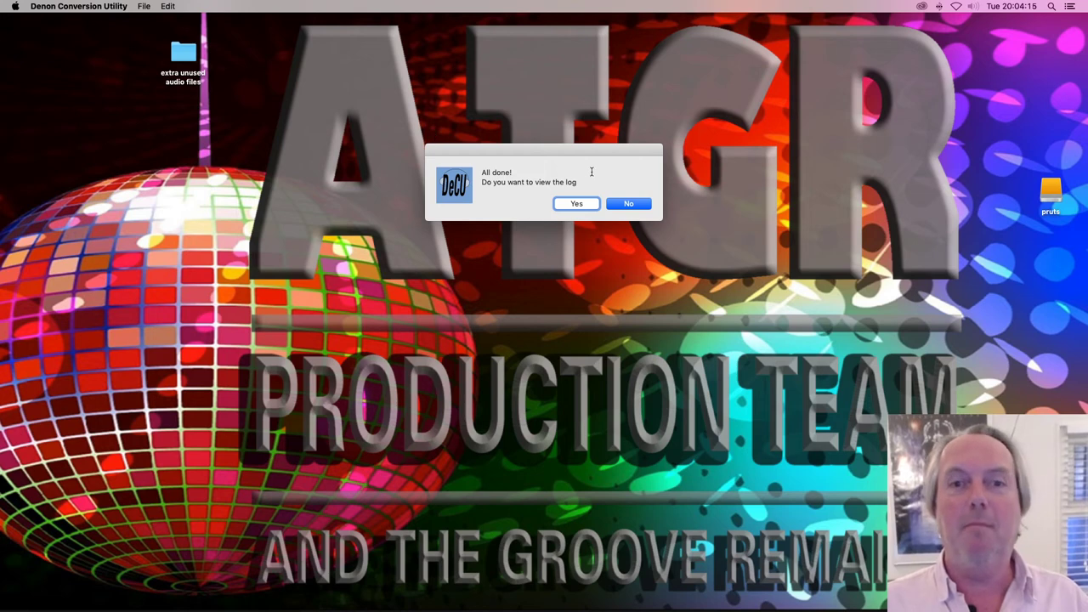
left_click(639, 207)
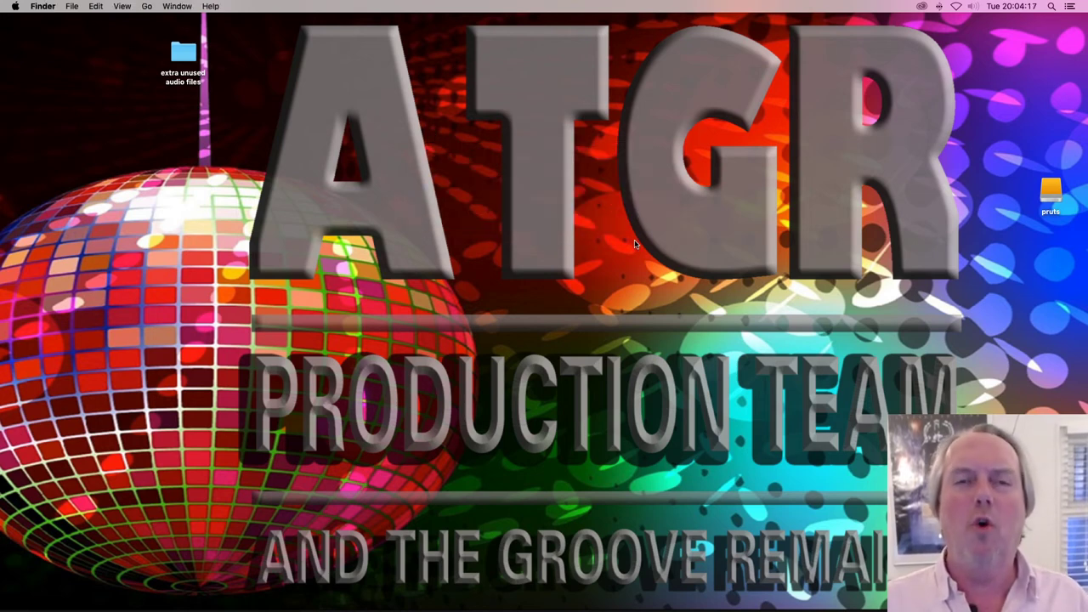